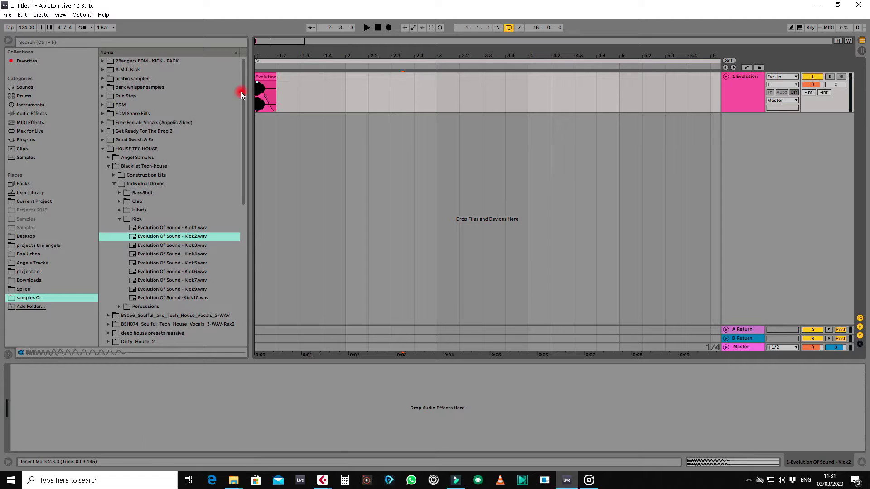
Step: Duplicate the kick clip onto every beat of bars 1 and 2, and loop that two-bar range
click(259, 92)
key(ctrl+d)
key(ctrl+d)
key(ctrl+d)
key(ctrl+d)
key(ctrl+d)
key(ctrl+d)
key(ctrl+d)
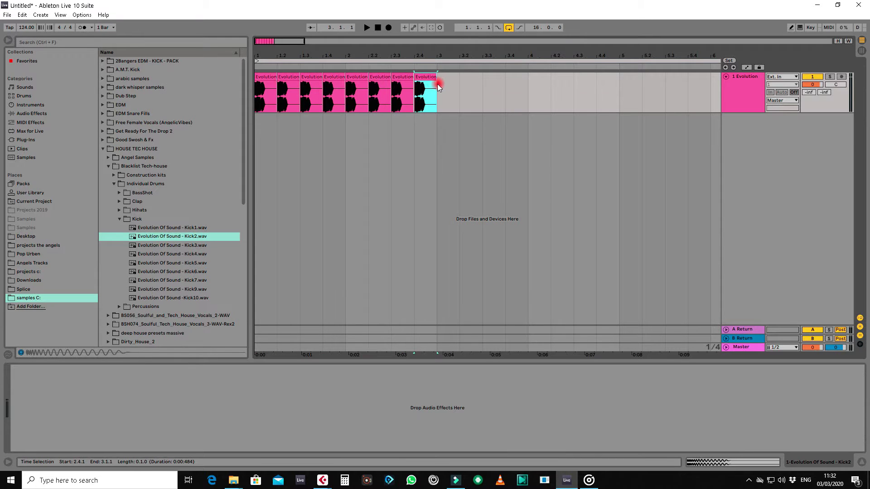
drag(434, 86, 261, 91)
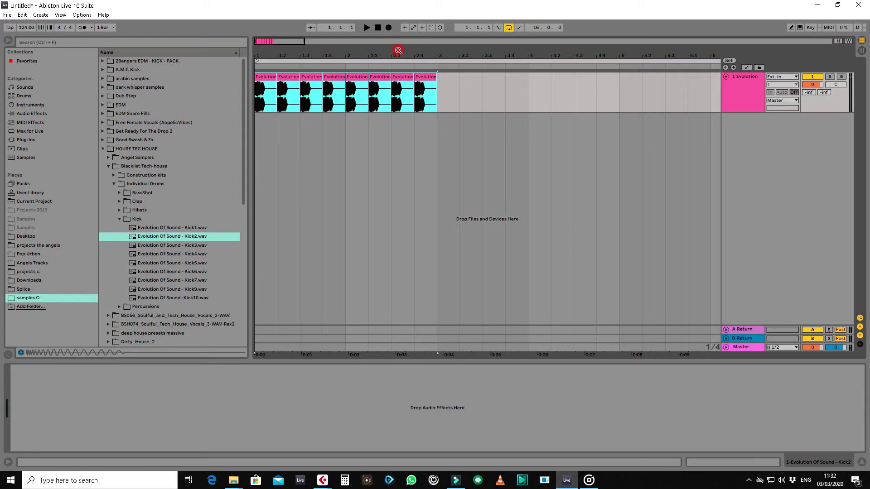
key(ctrl+l)
Step: Audition the samples in the Clap folder from Clap1 through Clap10
click(119, 201)
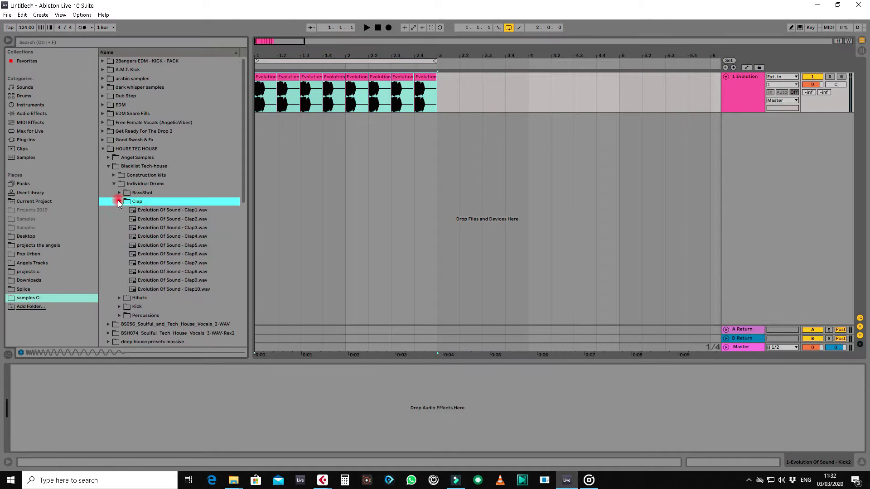
click(147, 211)
key(Down)
key(Down)
key(Down)
key(Down)
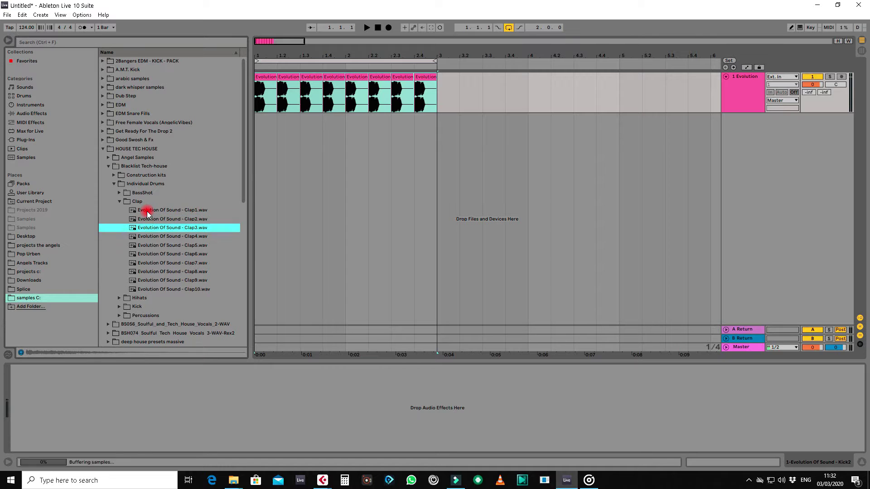
key(Down)
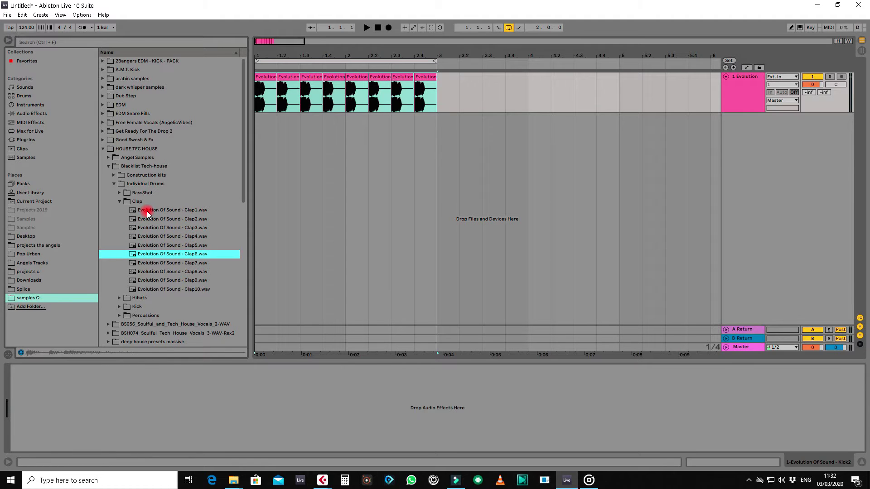
key(Down)
key(Down)
key(Down)
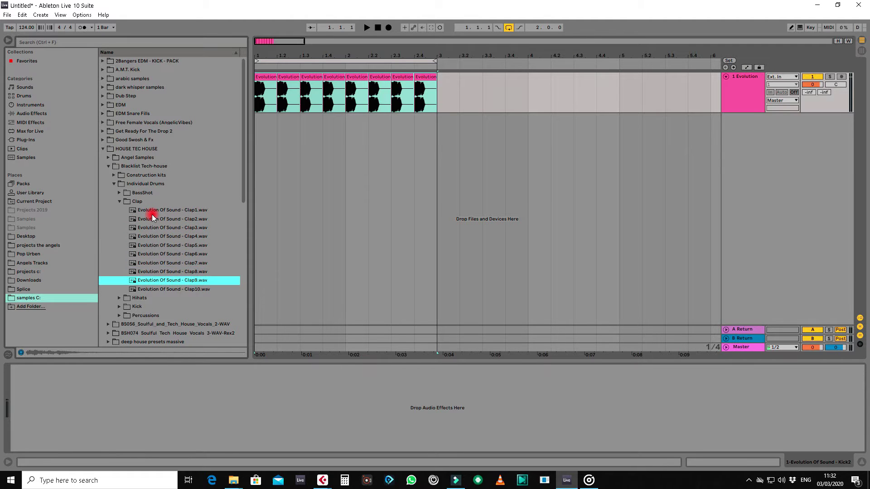
key(Down)
Step: Add Evolution Of Sound - Clap1.wav on a new track and duplicate it onto beats 2 and 4 of both bars
click(153, 212)
drag(153, 213, 219, 123)
key(ctrl+d)
key(ctrl+d)
key(ctrl+d)
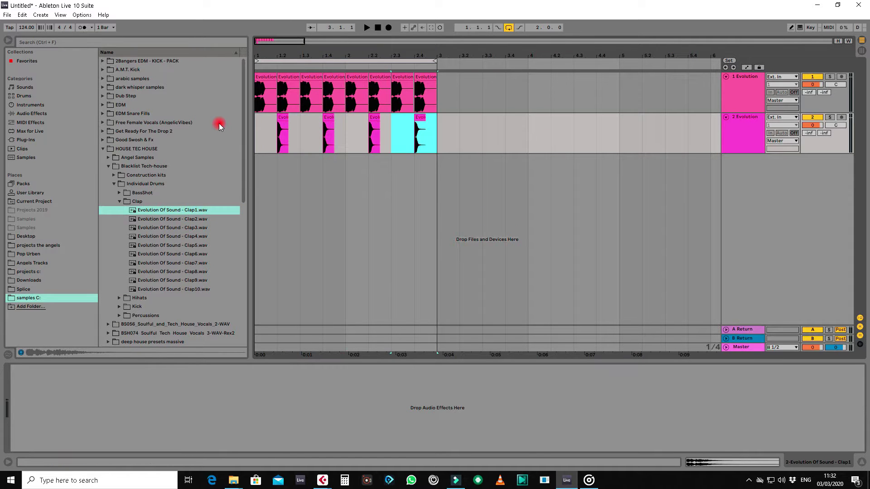
Step: Play the kick and clap loop from the start to check the groove
click(255, 179)
key(space)
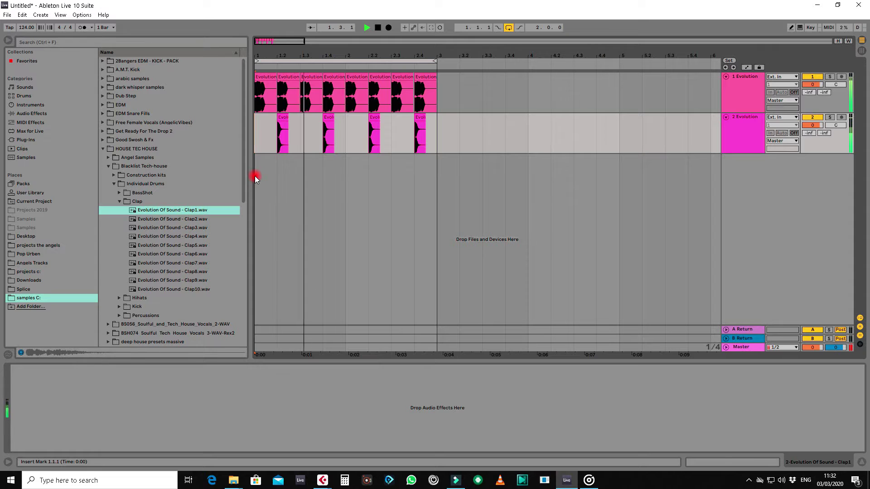
key(space)
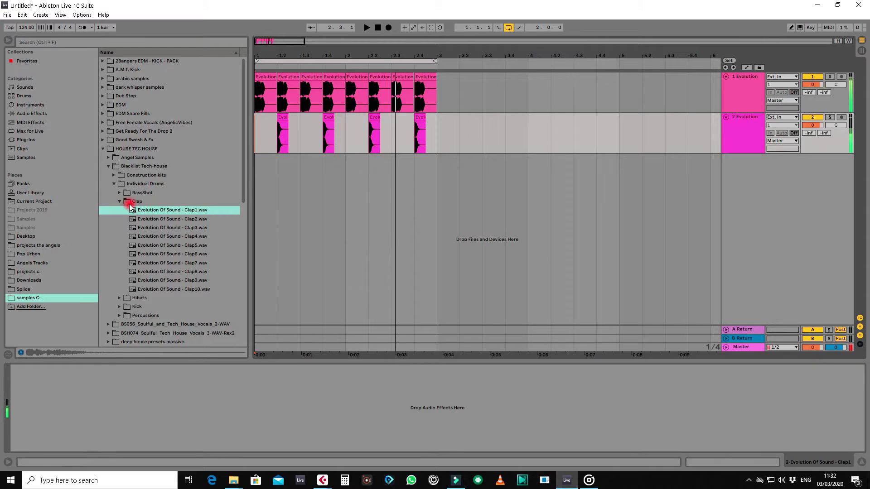
Step: Audition the hi-hat samples, then place Evolution Of Sound - Hihat4.wav on a new track at offbeat 1.1.3 using a fixed 1/8 grid
click(120, 201)
click(119, 211)
click(159, 218)
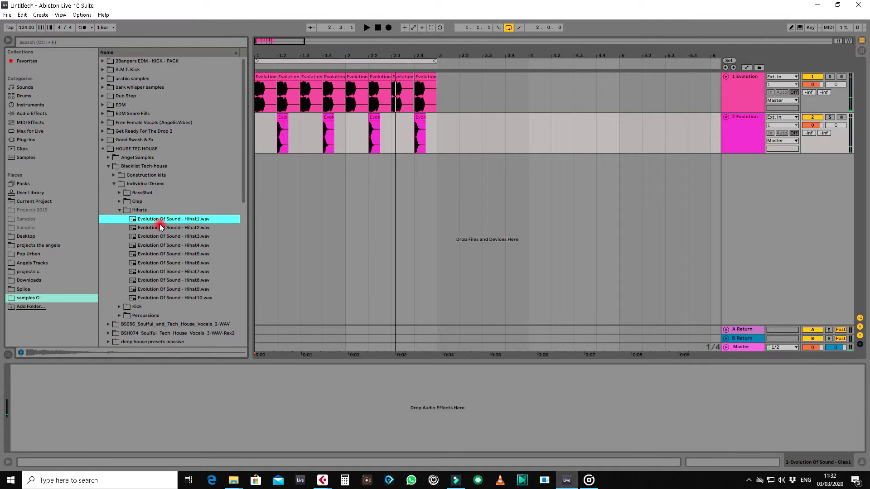
click(161, 236)
click(162, 245)
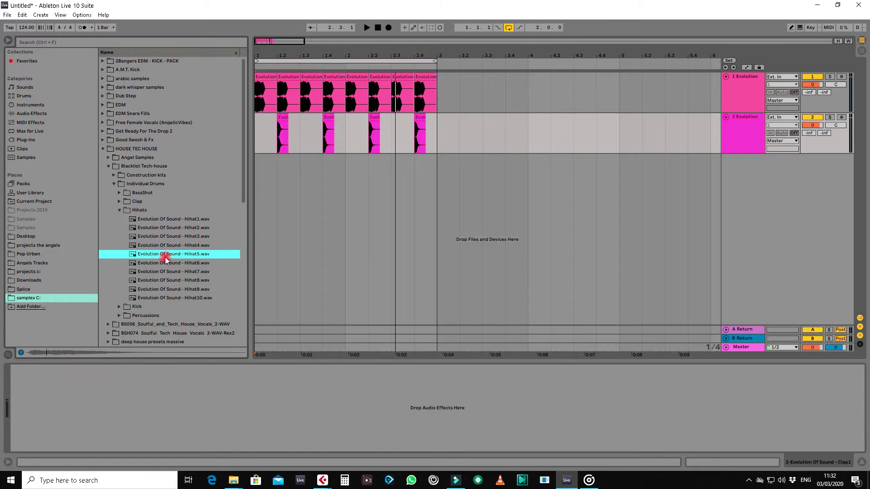
drag(167, 246, 266, 170)
right_click(320, 191)
click(356, 282)
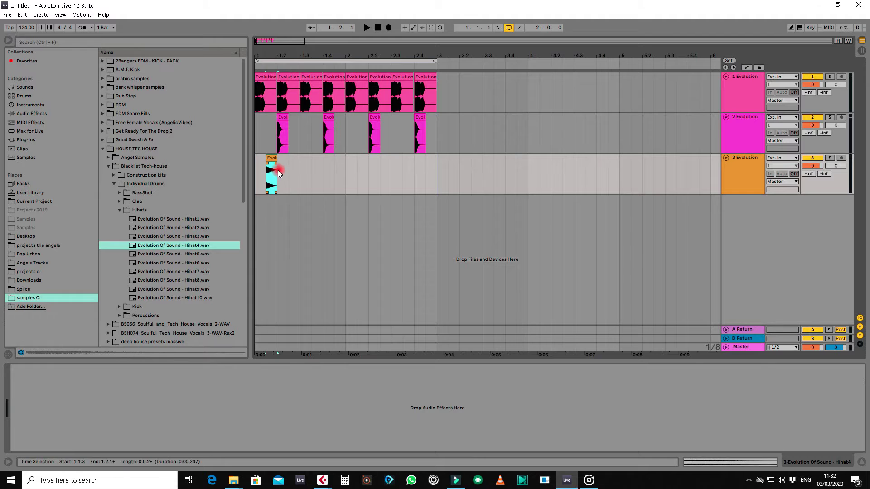
Step: Duplicate the Hihat4 clip onto every offbeat through the end of bar 2
key(ctrl+d)
key(ctrl+d)
key(ctrl+d)
key(ctrl+d)
key(ctrl+d)
key(ctrl+d)
key(ctrl+d)
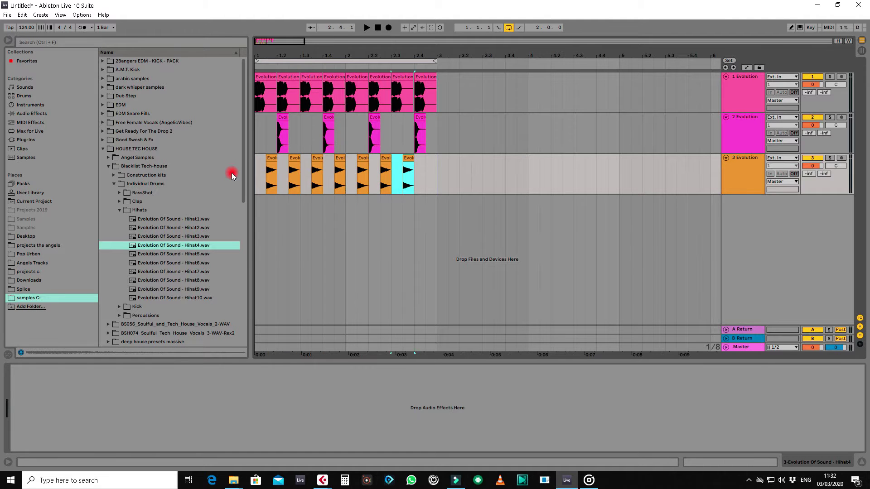
Step: Audition more hi-hats and place Evolution Of Sound - Hihat9.wav on a fourth track at offbeat 1.1.3 as a second layer
click(176, 236)
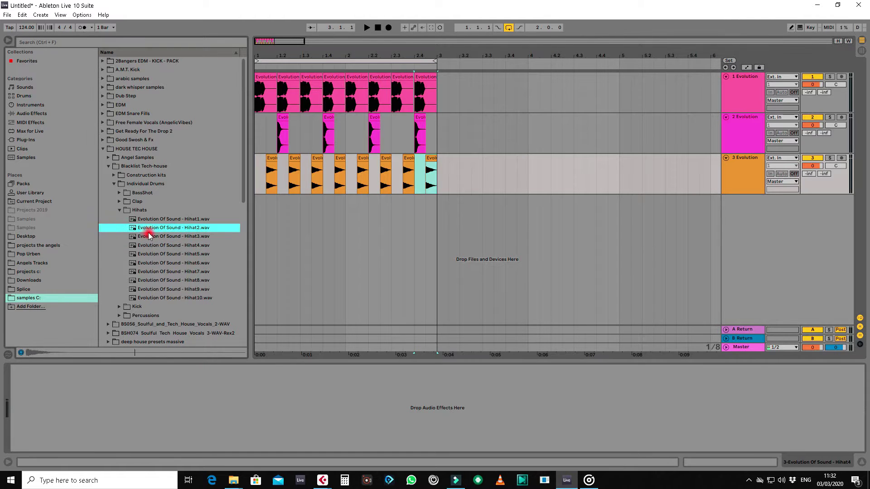
click(170, 220)
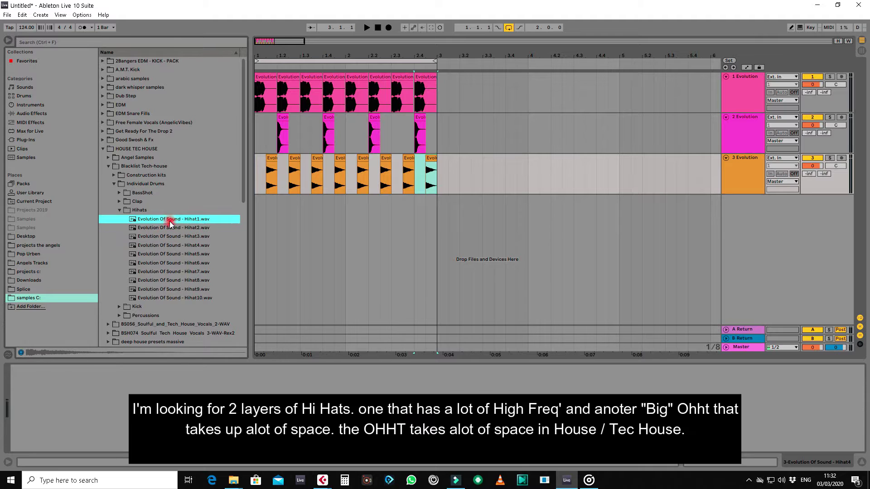
click(178, 289)
drag(178, 290, 282, 202)
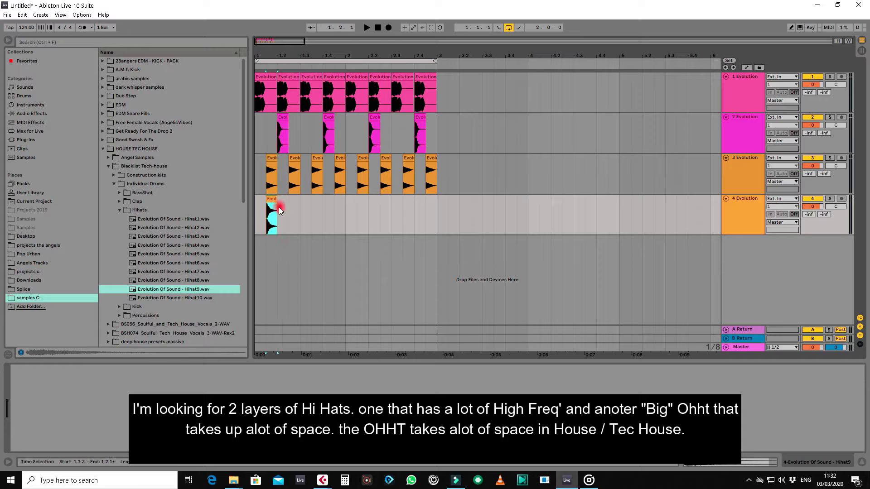
Step: Duplicate the Hihat9 clip onto every offbeat so it matches the first hi-hat layer across both bars
key(ctrl+d)
key(ctrl+d)
key(ctrl+d)
key(ctrl+d)
key(ctrl+d)
key(ctrl+d)
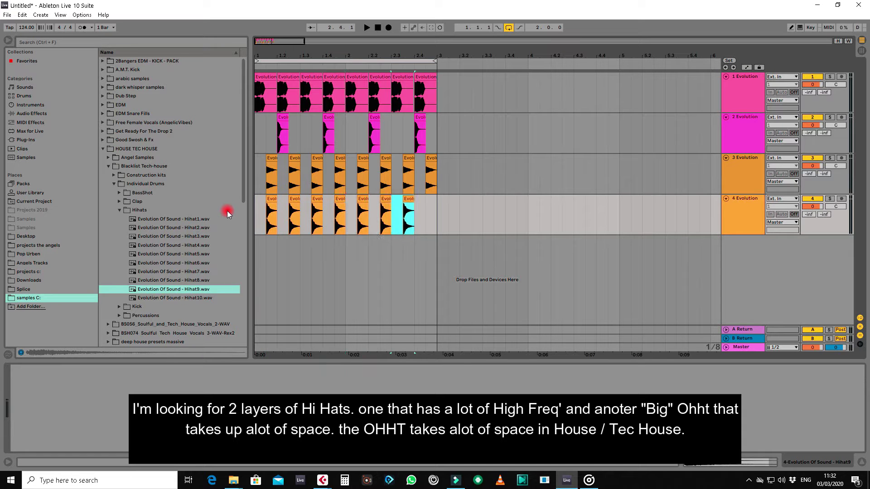
key(ctrl+d)
Step: Play the full drum loop from the start and select both hi-hat layers across the two bars
click(256, 236)
key(space)
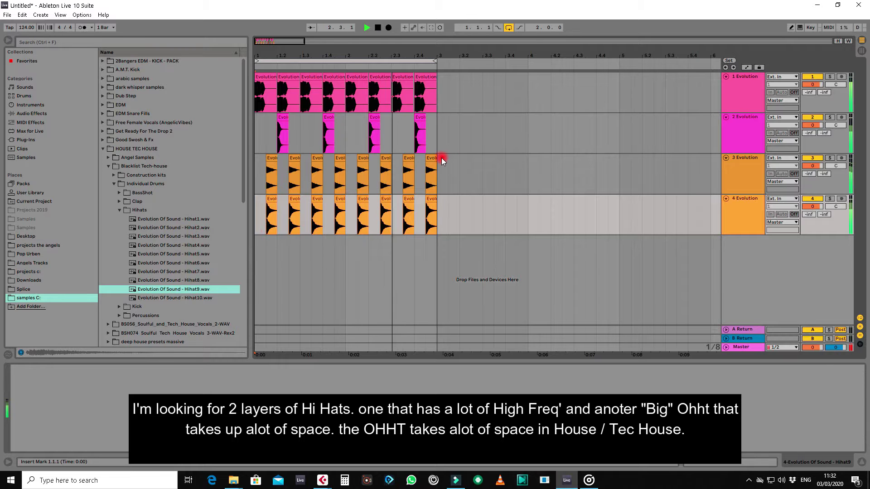
drag(438, 158, 245, 224)
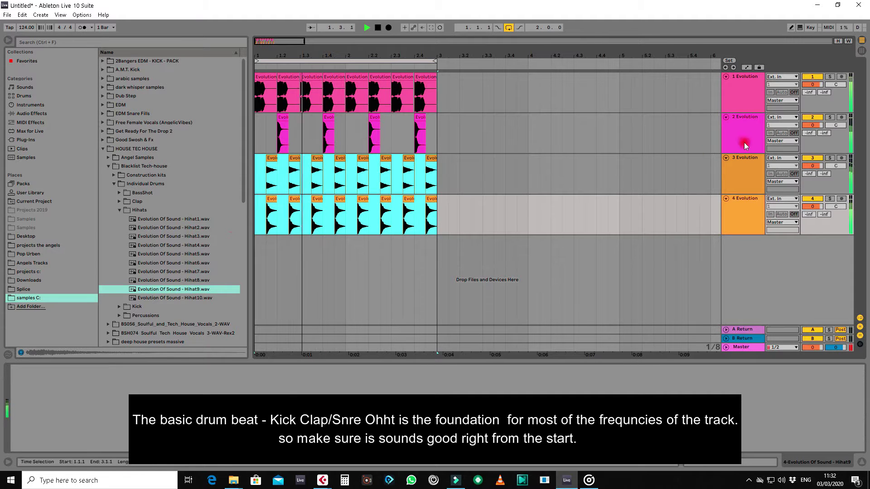
Step: Audition the percussion samples and place Evolution Of Sound - Percussions7.wav on a new fifth track at offbeat 1.1.3
click(118, 210)
click(119, 227)
click(139, 236)
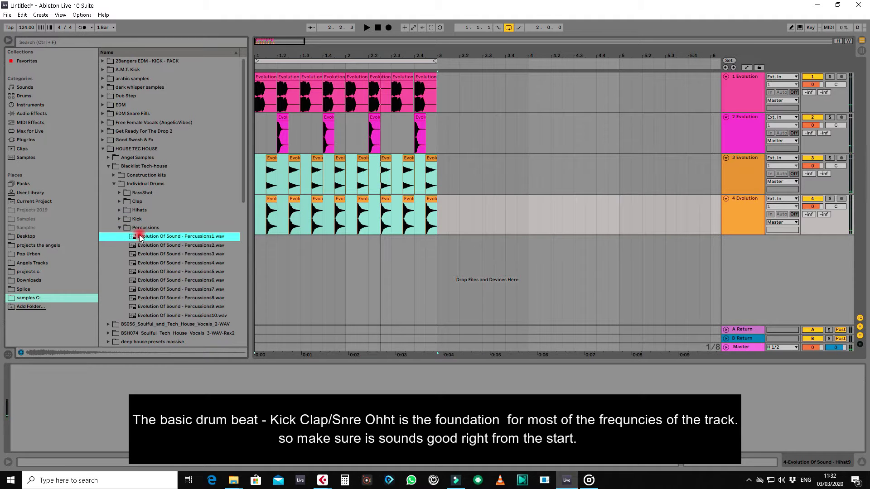
click(157, 263)
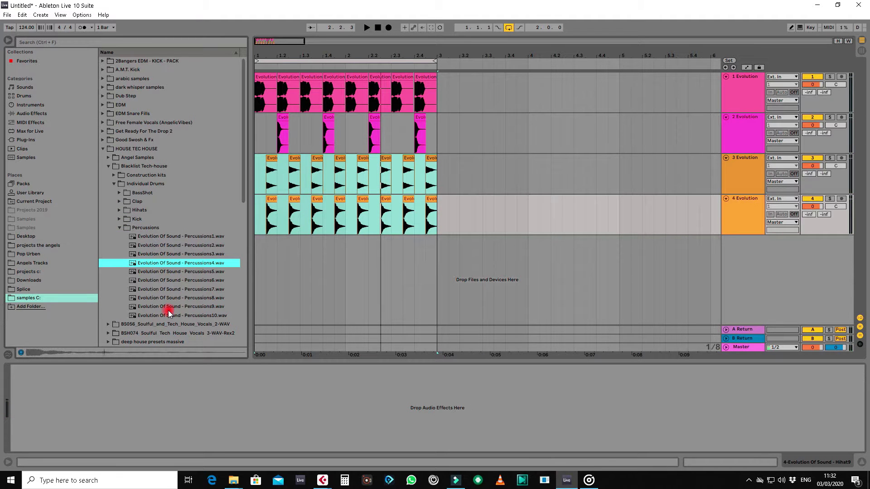
click(180, 272)
click(178, 280)
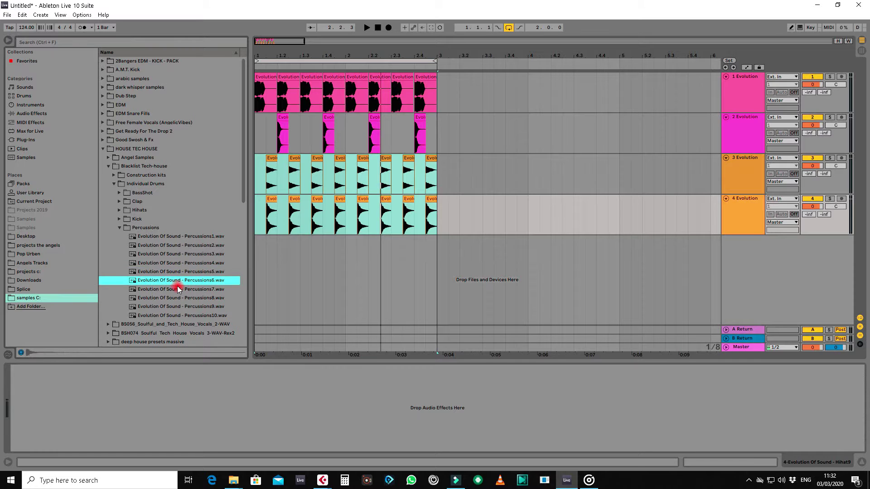
click(178, 289)
drag(182, 294, 268, 262)
Step: Set the arrangement to a fixed 1/16 grid
right_click(300, 257)
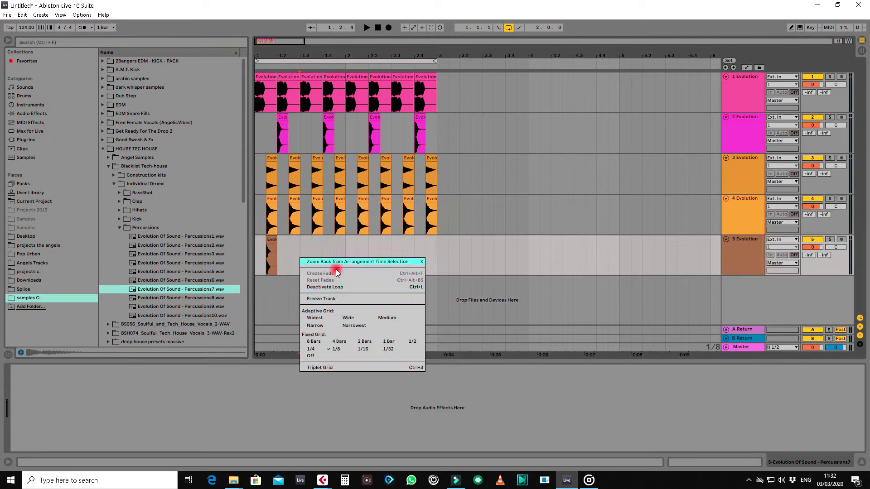
click(362, 348)
drag(258, 58, 255, 55)
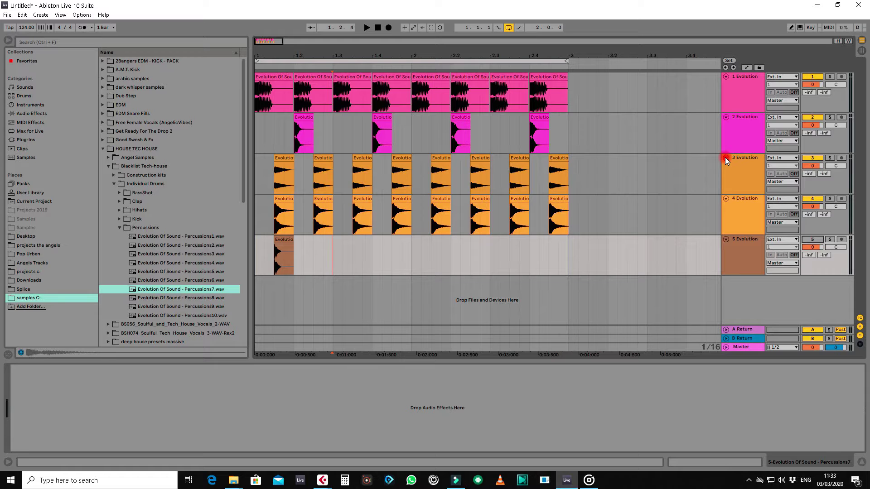
Step: Insert a MIDI track, search the plug-ins for "mass" and load the Massive synth on it
right_click(747, 291)
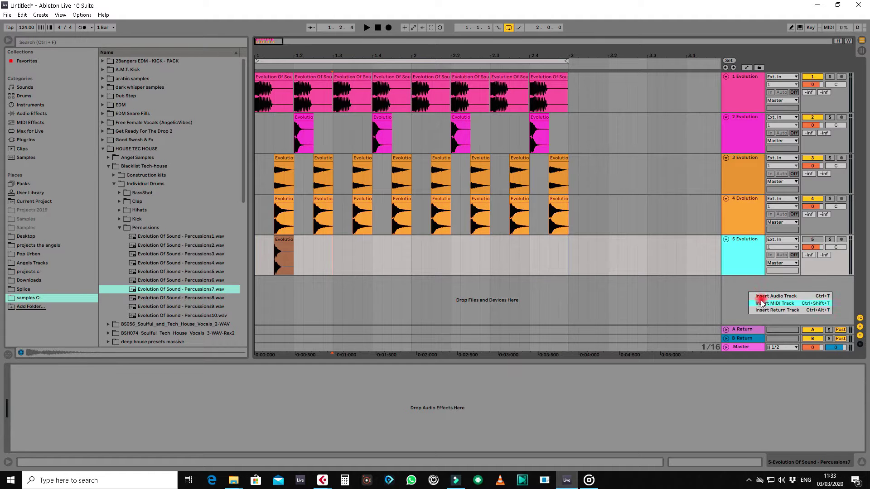
click(762, 303)
click(24, 140)
text(mass)
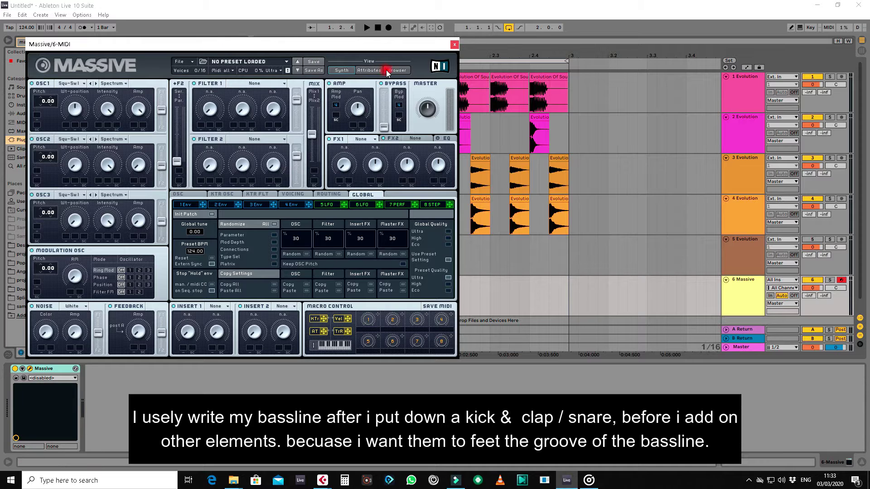
Step: Load a BS bass preset by Studio Tronnic from Massive's sound browser and close the synth window
click(394, 70)
double_click(145, 238)
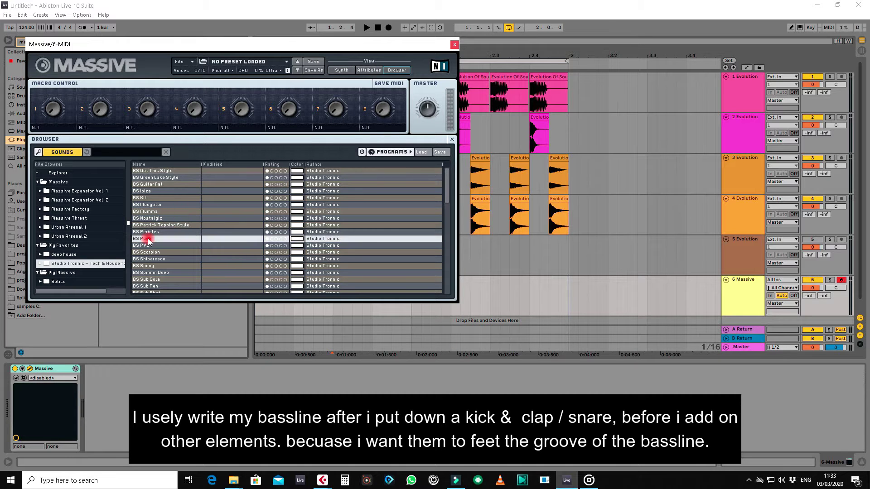
click(454, 44)
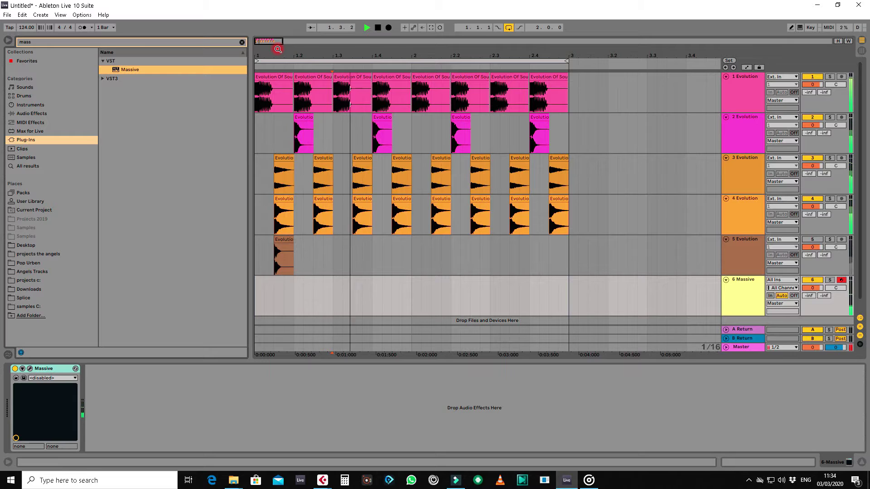
Step: Record a two-bar MIDI bassline on the Massive track over the looping drums
key(F9)
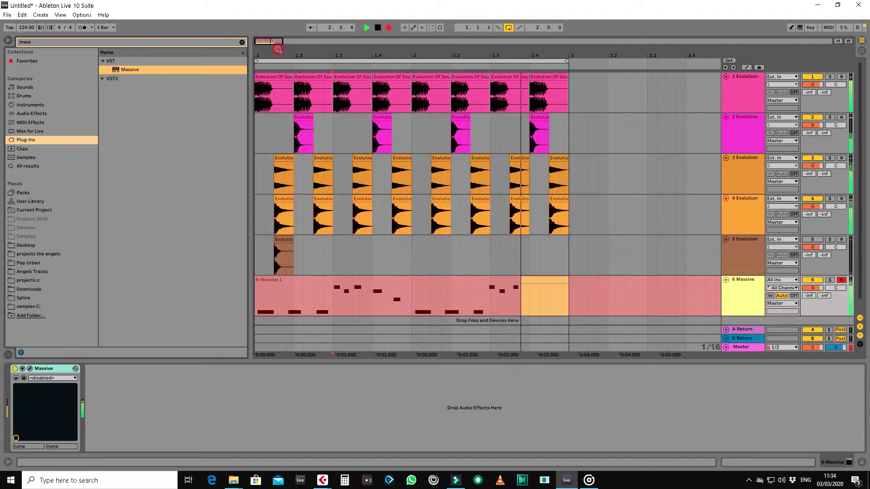
key(space)
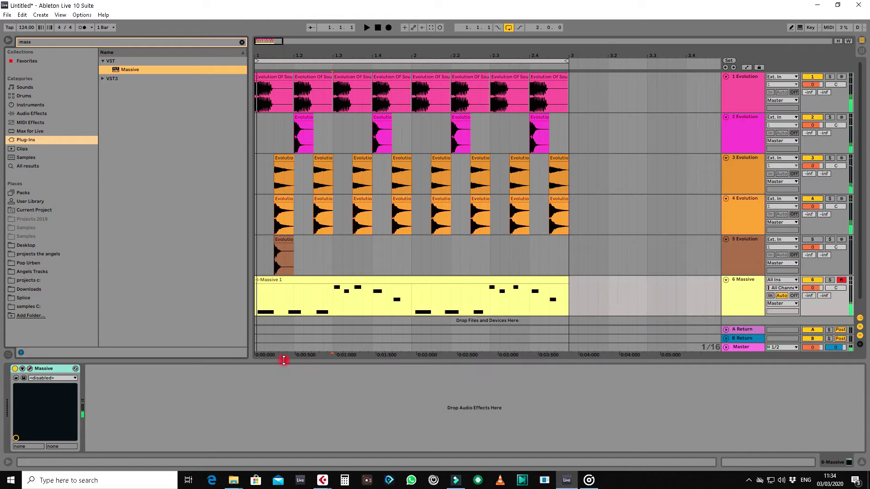
Step: Quantize all notes of the recorded bassline clip to a fixed 1/16 grid
double_click(320, 283)
key(ctrl+a)
right_click(366, 242)
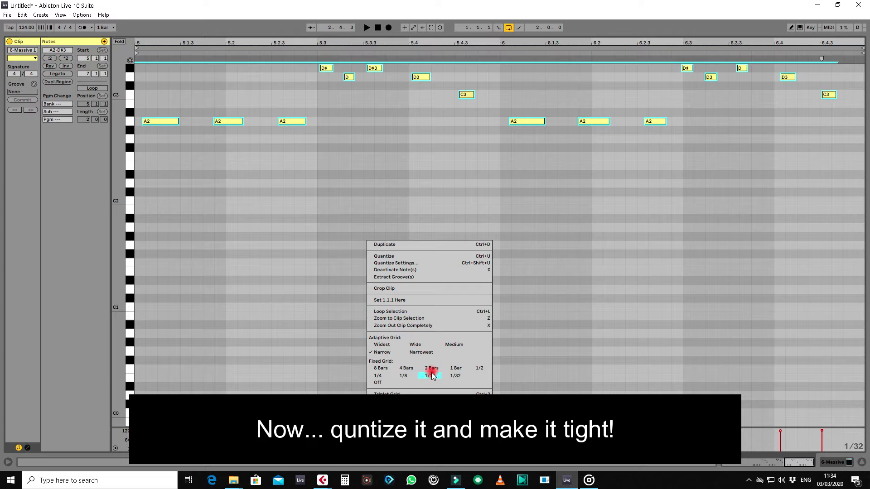
click(431, 376)
key(ctrl+u)
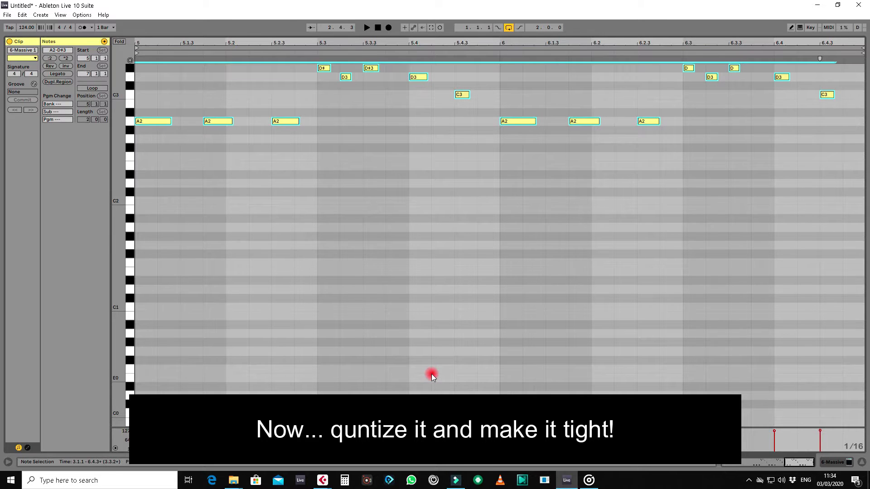
Step: Play back the quantized bassline and lengthen the D#3 note at 5.3.3 to end at 5.3.4
scroll(387, 321, up, 2)
key(space)
scroll(385, 317, up, 2)
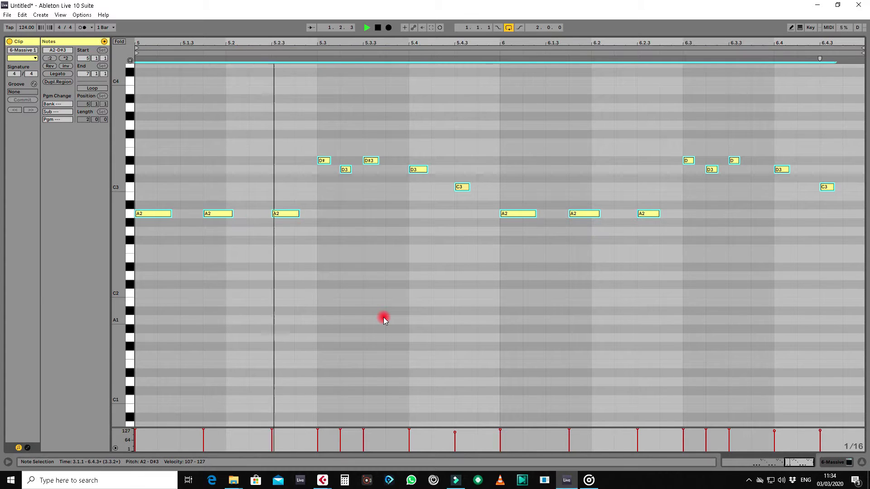
click(380, 226)
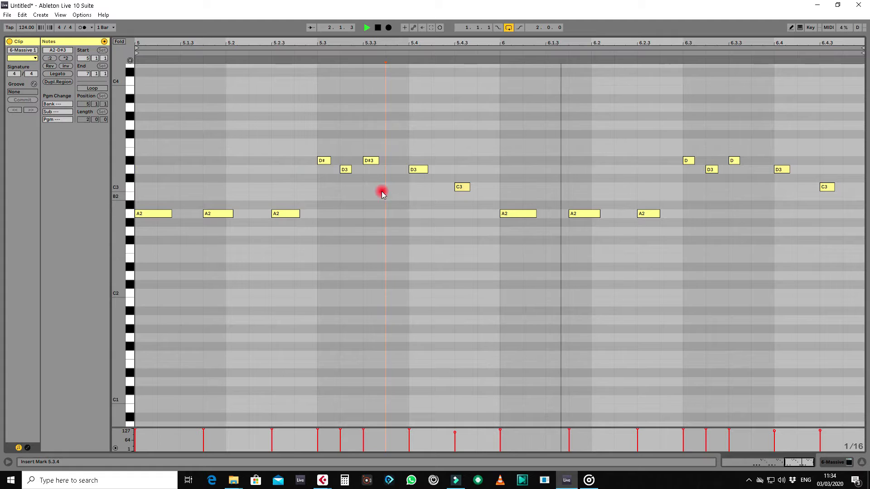
click(382, 161)
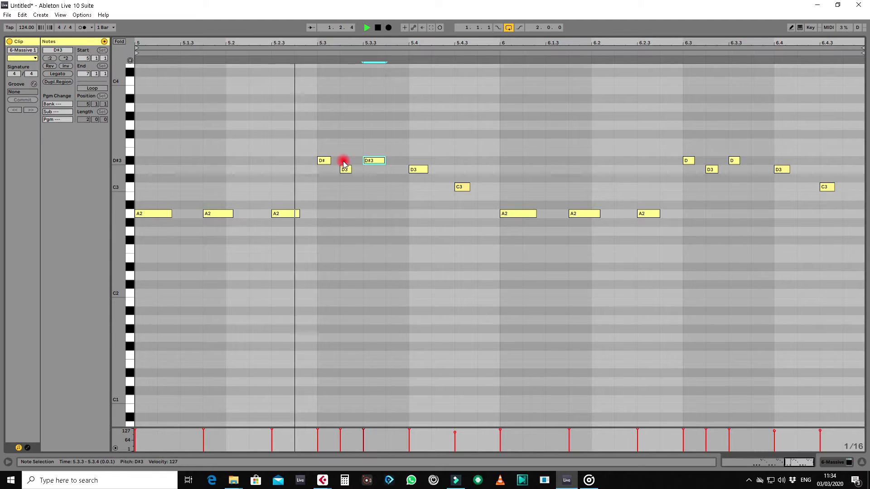
Step: Slightly lengthen the D#3 note at 5.3.1 and the D3 note at 5.3.2 in the bassline clip during playback
right_click(378, 195)
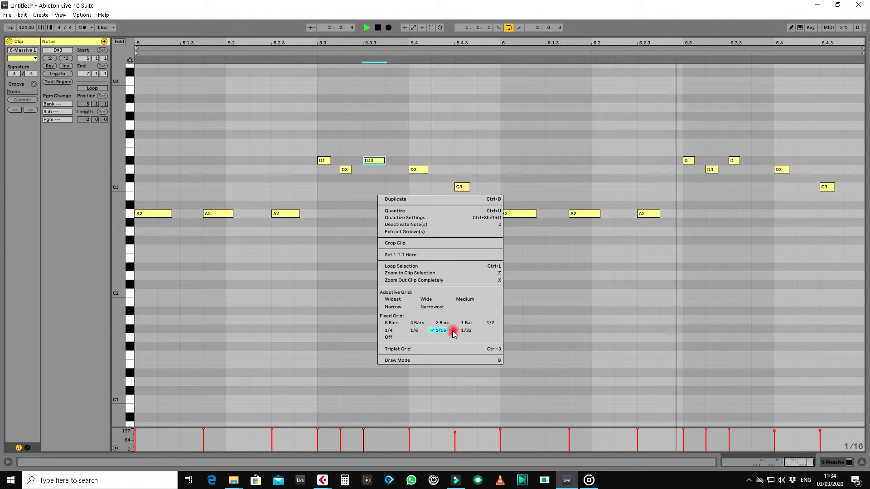
click(453, 334)
click(326, 227)
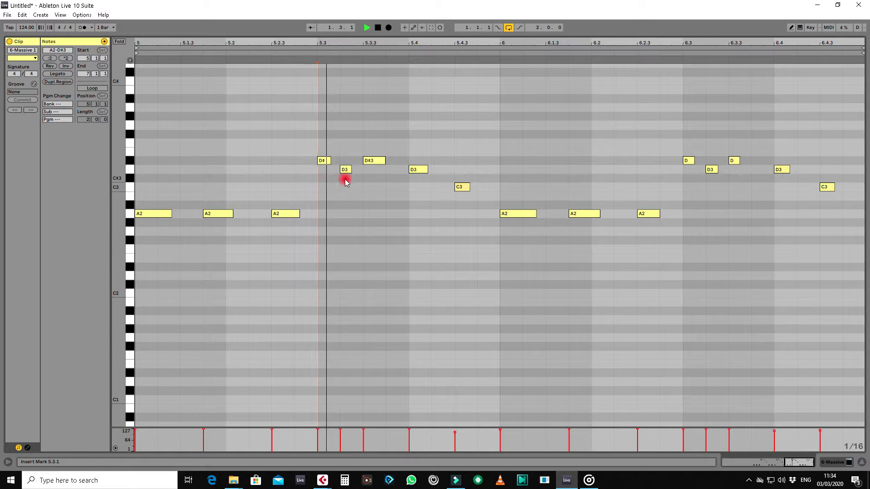
mouse_move(350, 170)
mouse_down()
mouse_move(361, 169)
mouse_move(333, 161)
mouse_move(358, 172)
mouse_up()
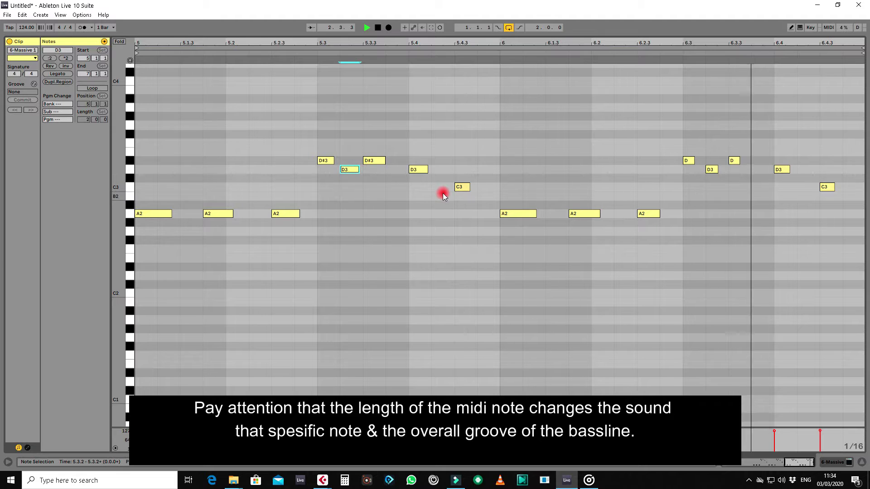
Step: Shorten the arrangement loop to the first bar, from 1.1.1 to 2.1.1, and reopen the Massive bassline clip's notes
click(862, 462)
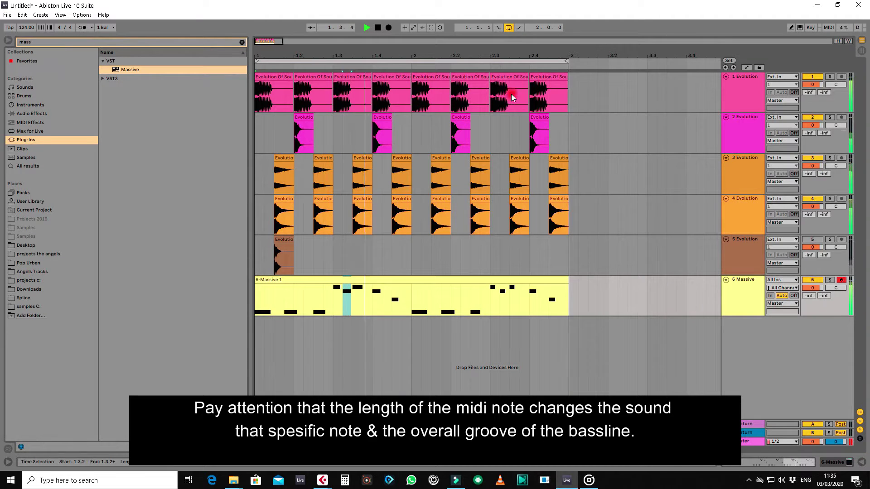
drag(567, 61, 412, 61)
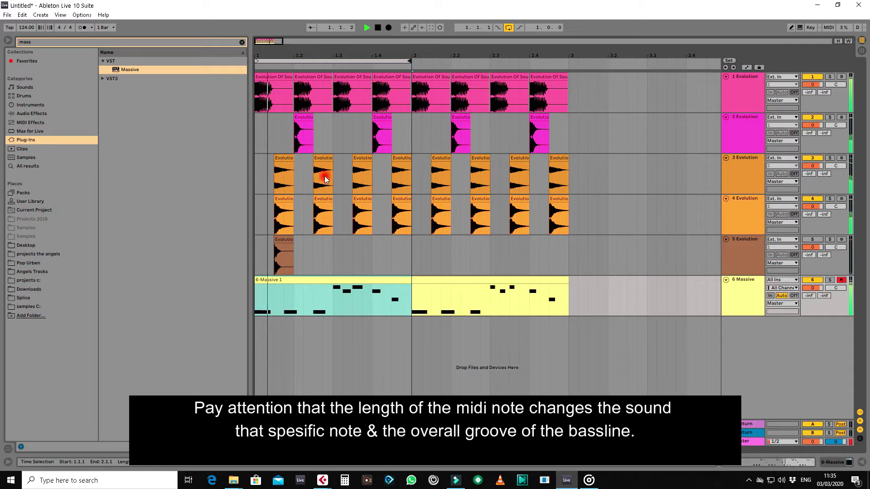
double_click(315, 282)
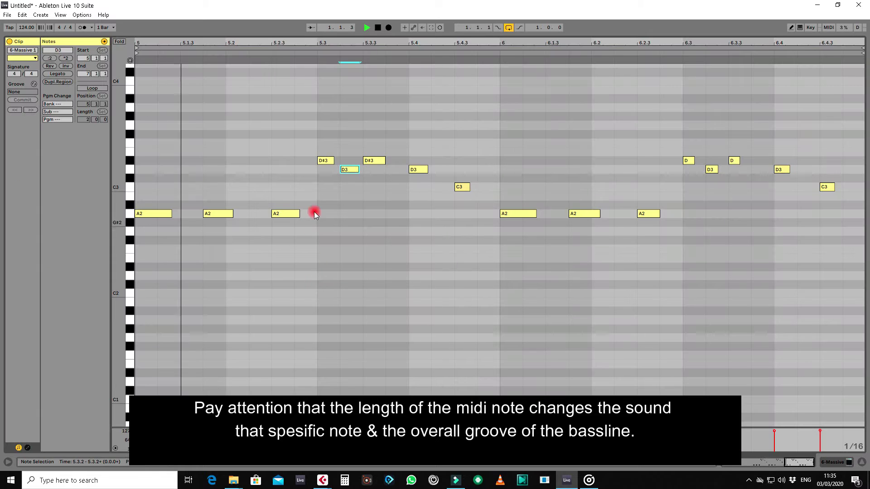
Step: Adjust the first bar's note lengths: end the A2 notes at 5.1.3, 5.2.1 and 5.2.4, and lengthen the D3 and C3 notes
drag(314, 211, 132, 230)
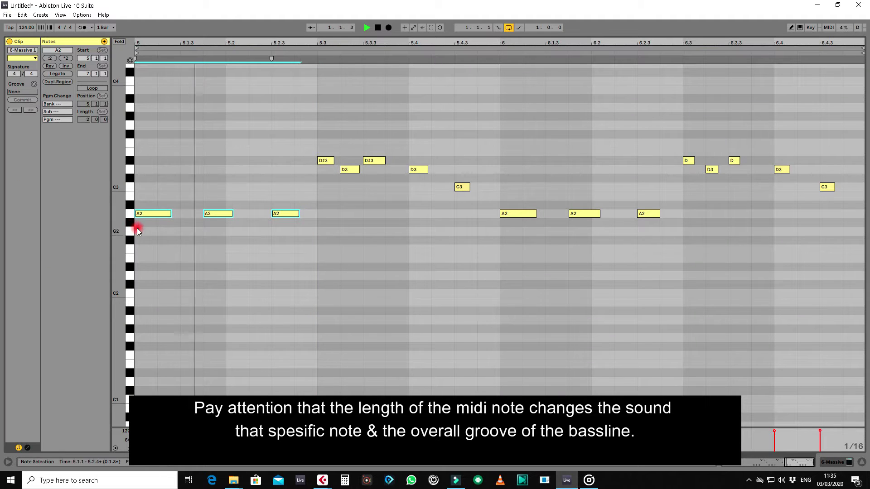
click(208, 208)
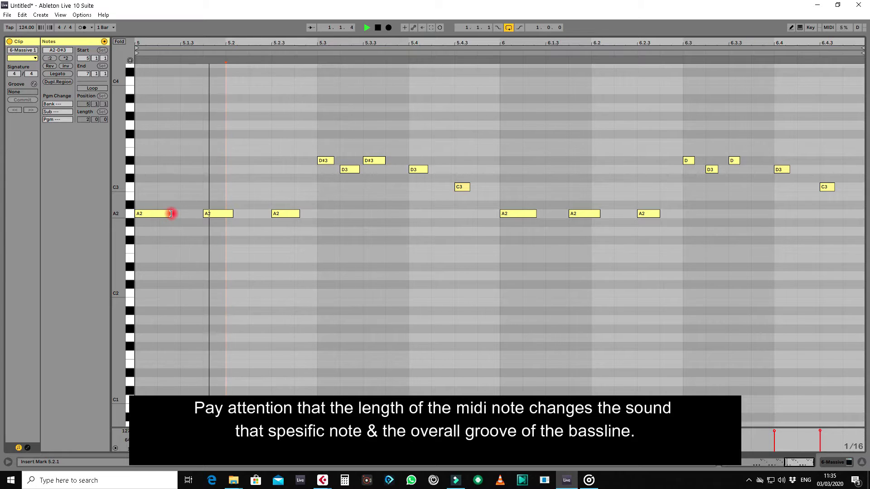
drag(171, 213, 180, 213)
click(204, 224)
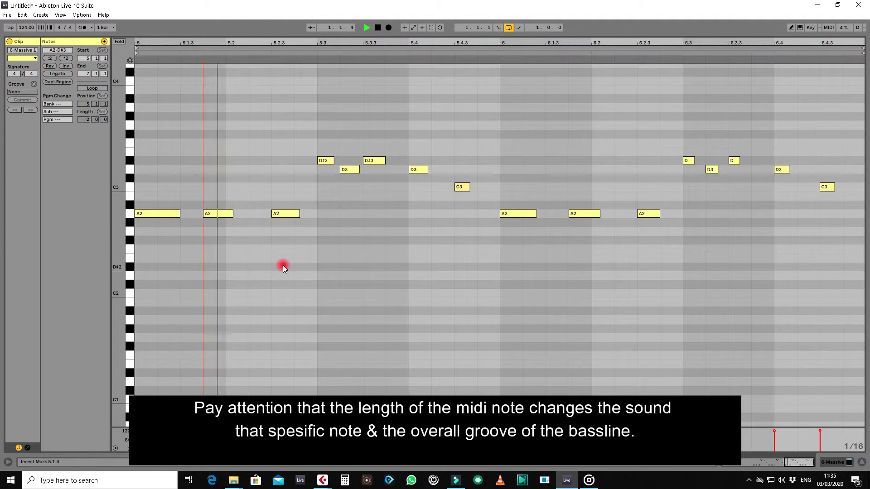
drag(233, 213, 225, 214)
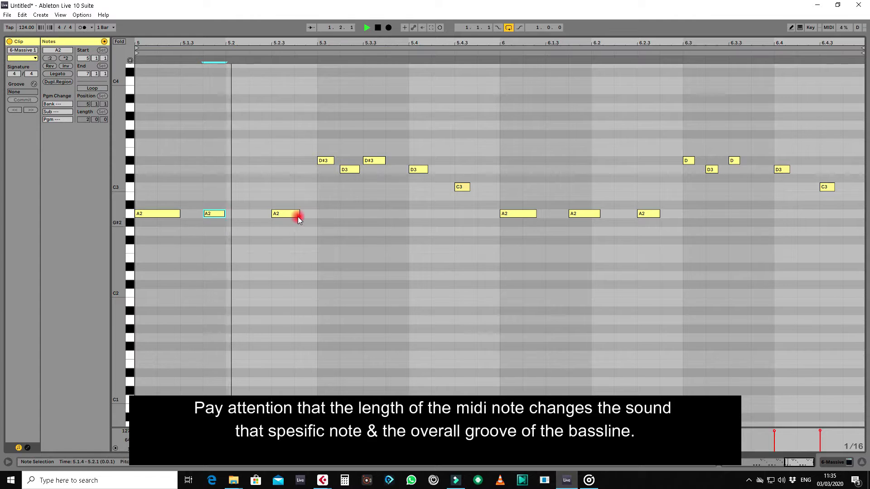
drag(299, 216, 293, 216)
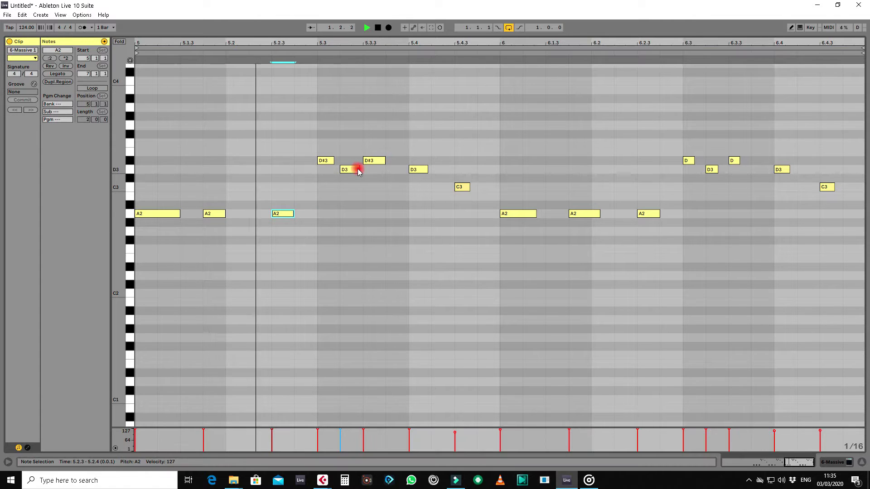
drag(358, 171, 362, 170)
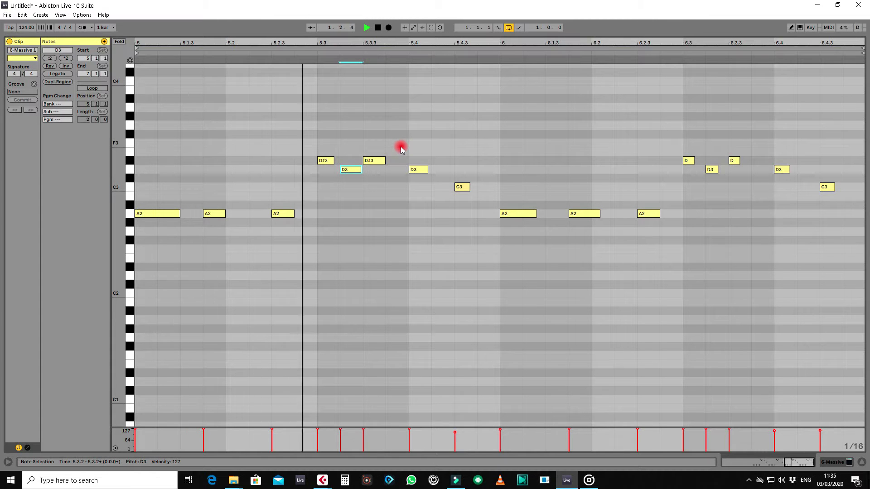
drag(427, 170, 477, 187)
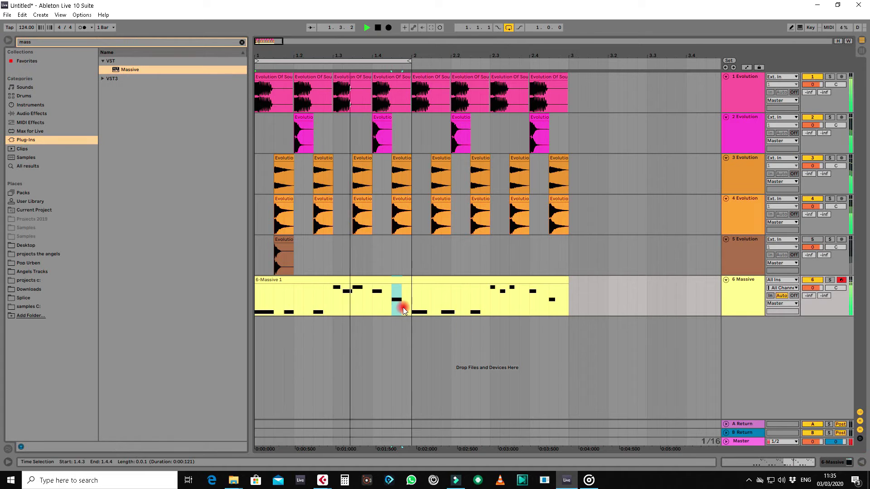
Step: Reactivate percussion track 5, trim its clip at 1.1.3 to one sixteenth and place a copy at 1.2.2
click(811, 241)
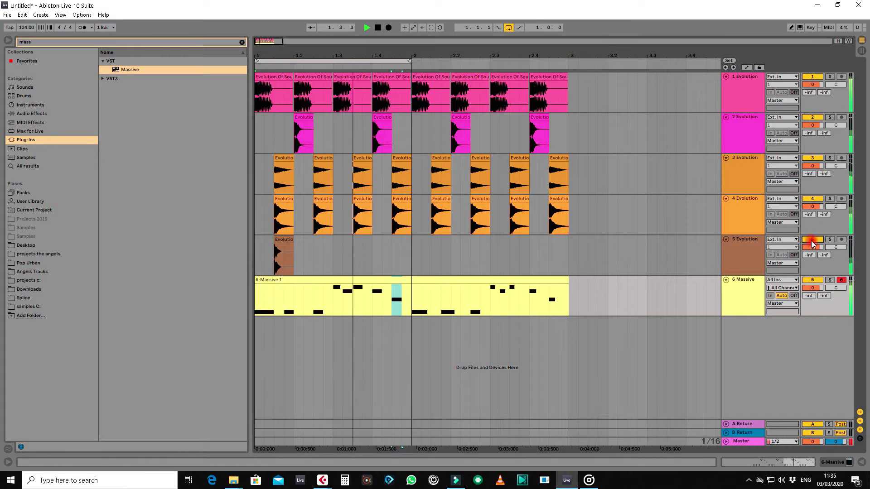
click(330, 269)
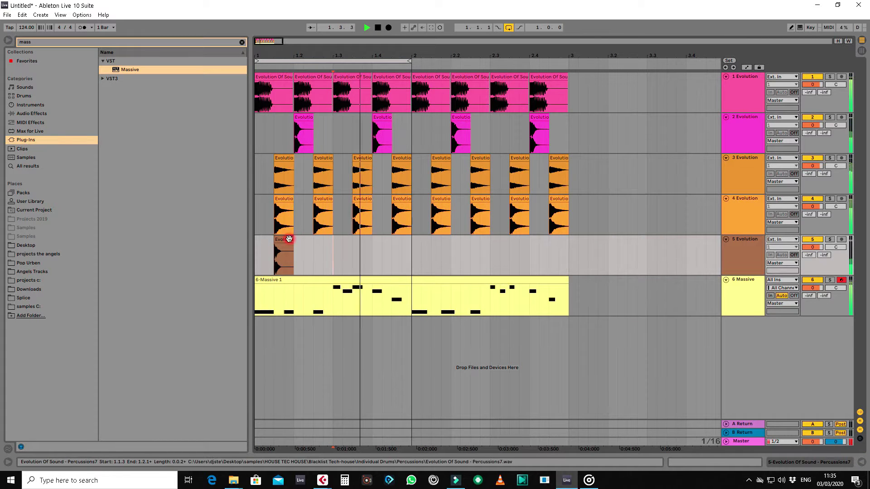
mouse_move(292, 239)
mouse_down()
mouse_move(283, 239)
mouse_move(306, 241)
mouse_up()
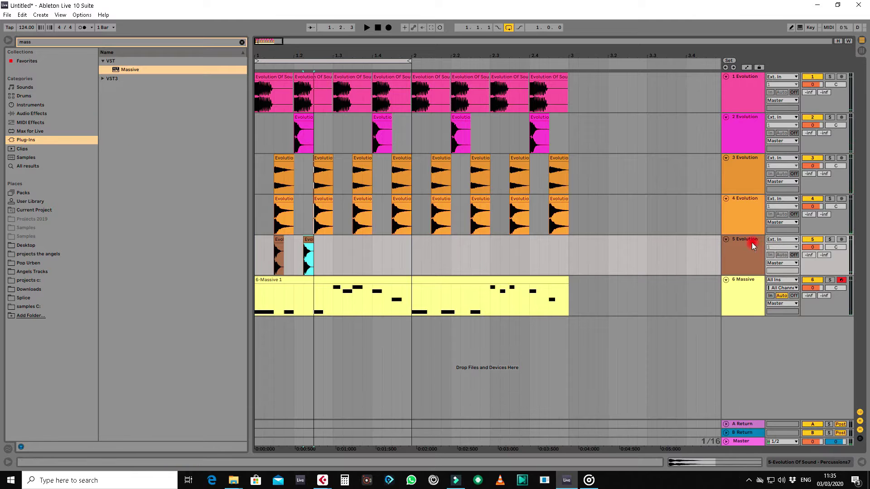
Step: Add an audio track below the percussion track and clear the browser search to show the full samples C: folder
key(ctrl+t)
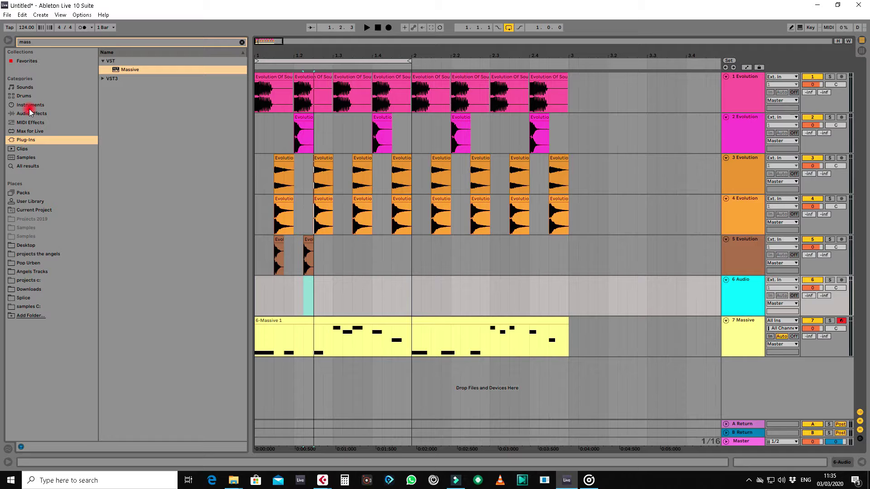
click(46, 42)
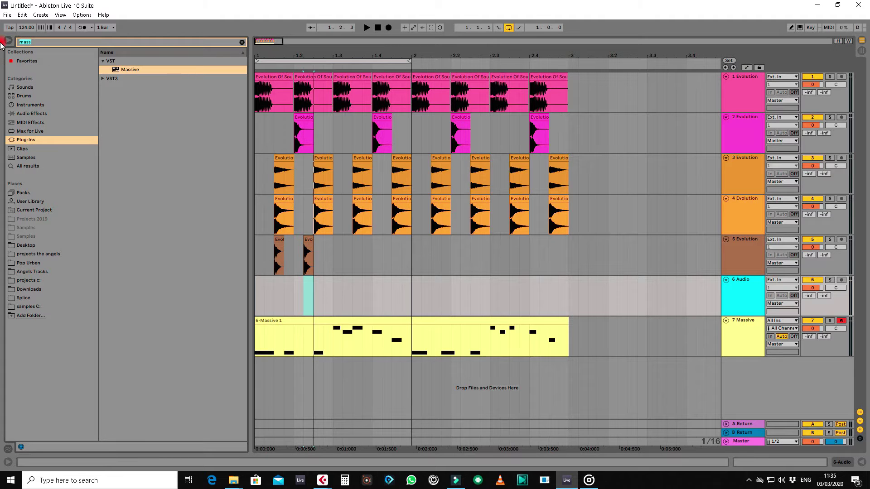
click(26, 307)
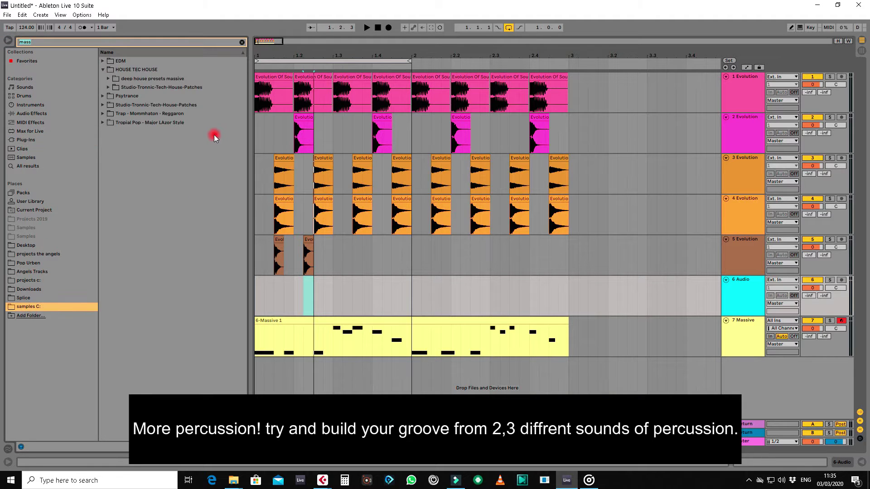
click(108, 88)
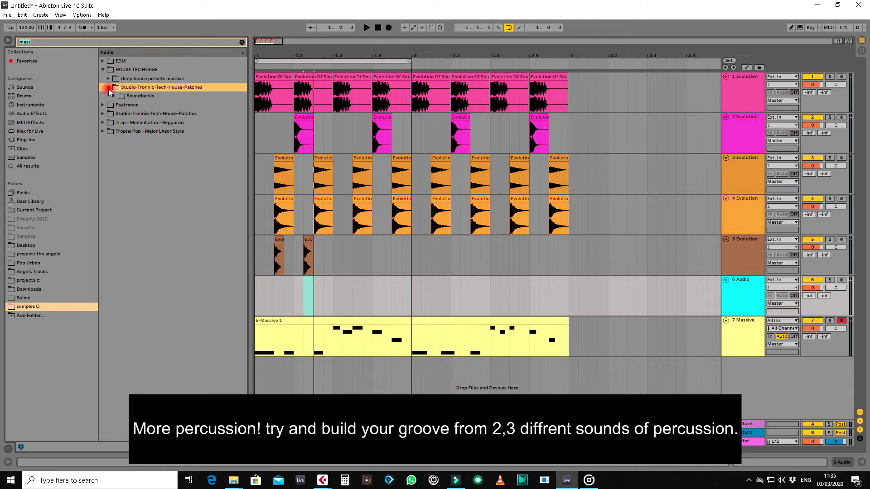
click(108, 88)
click(25, 42)
key(BackSpace)
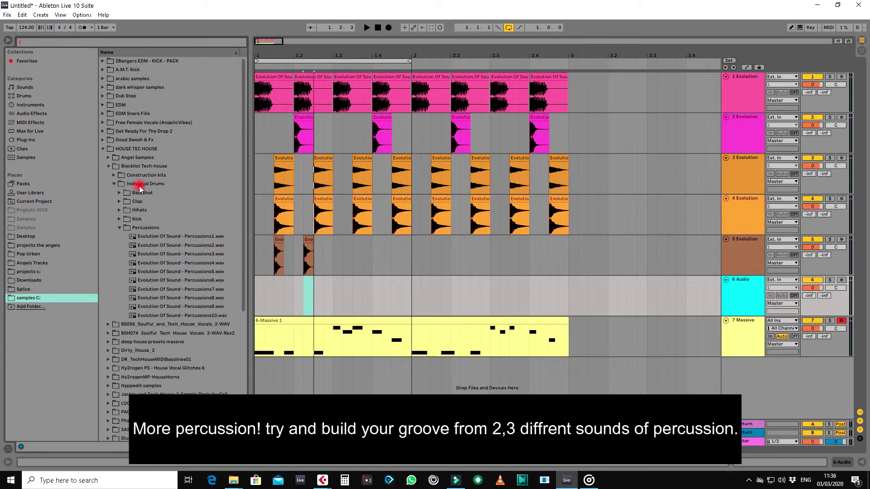
Step: Place 01_JTH_Snares.wav from the Jackin' & Tech House 3 Snares folder at 1.4.1 on the new track and play the loop
click(120, 227)
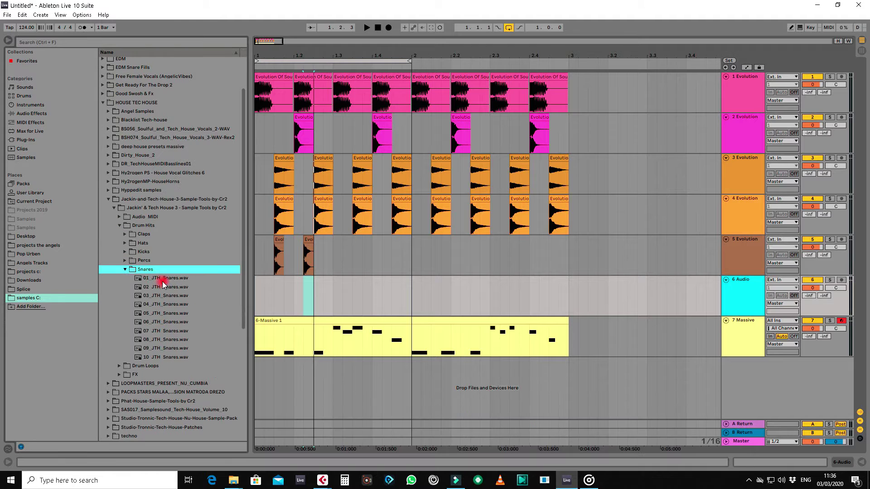
click(164, 281)
drag(165, 284, 373, 295)
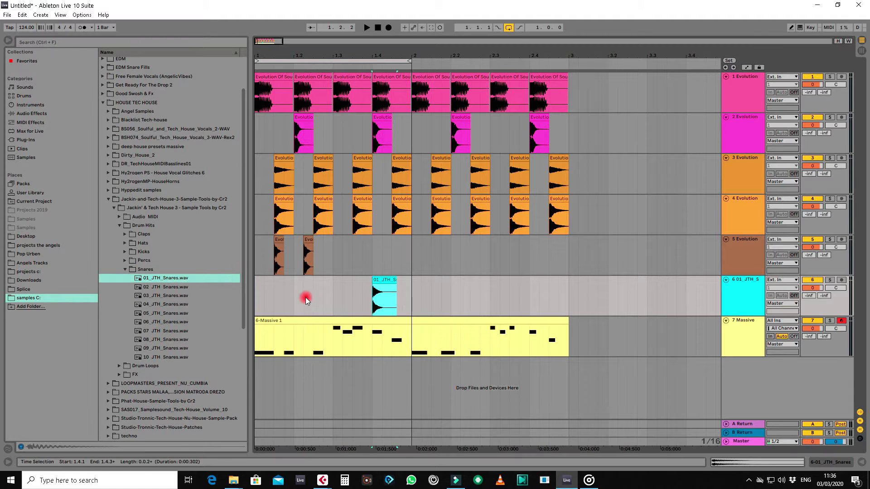
click(258, 301)
key(space)
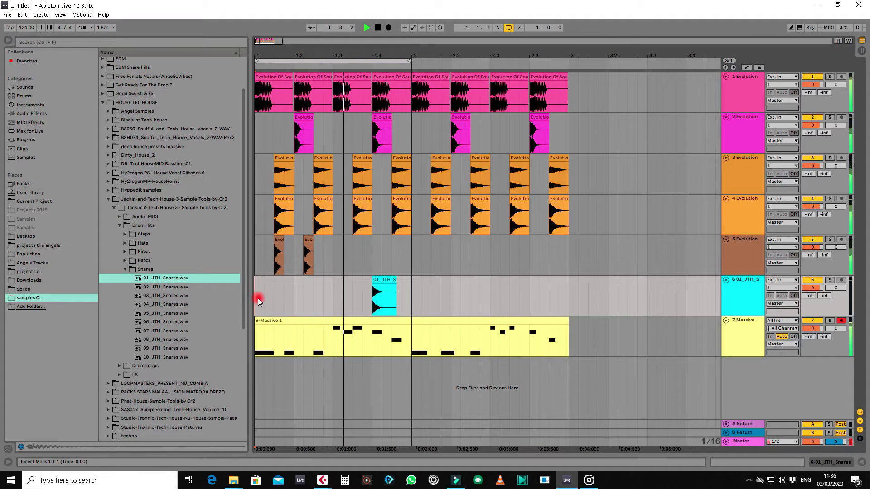
Step: Move the snare clip to 1.4.4, trim it to one sixteenth, place a copy at 1.4.2 and play the loop
drag(384, 280, 404, 280)
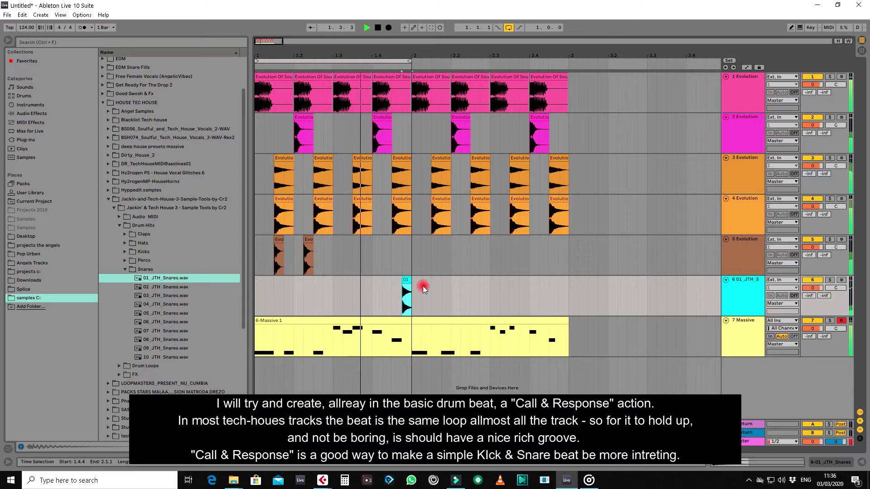
key(ctrl+d)
drag(417, 281, 388, 281)
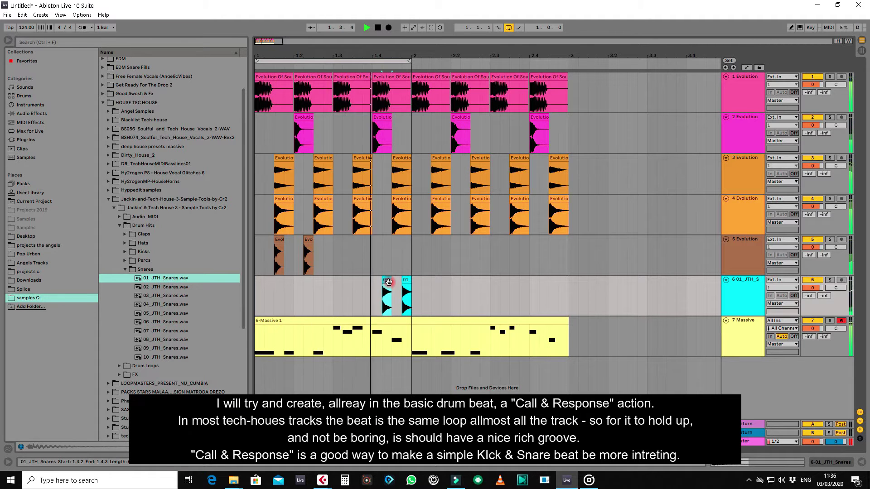
click(390, 295)
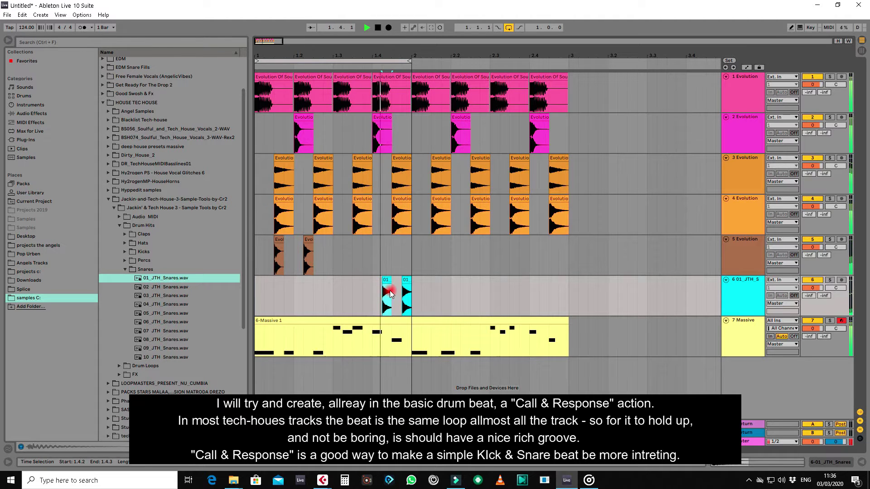
key(space)
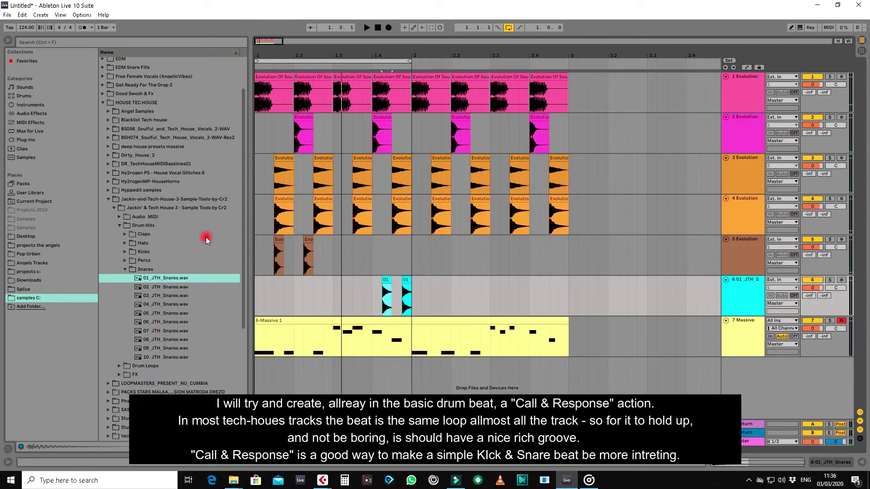
key(space)
key(space)
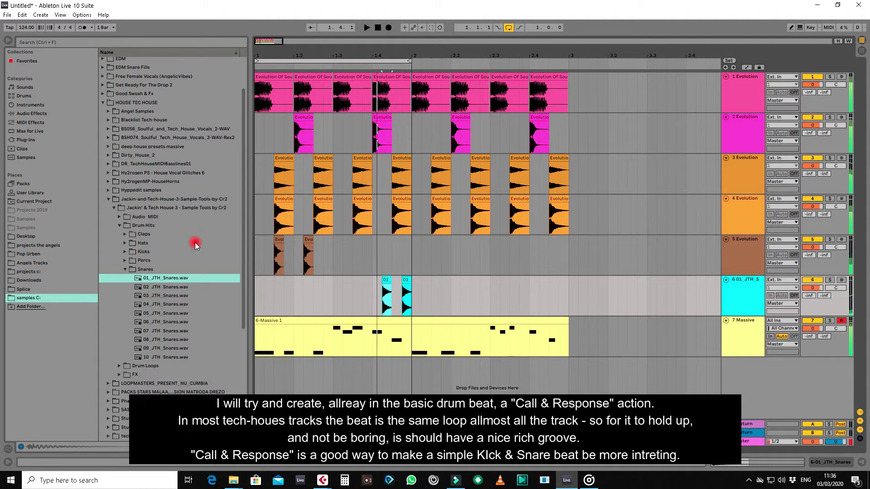
Step: Audition the percussion samples in the Percs folder of Jackin' & Tech House 3, up to 04_JTH_Perc.wav
click(125, 269)
click(125, 260)
click(163, 280)
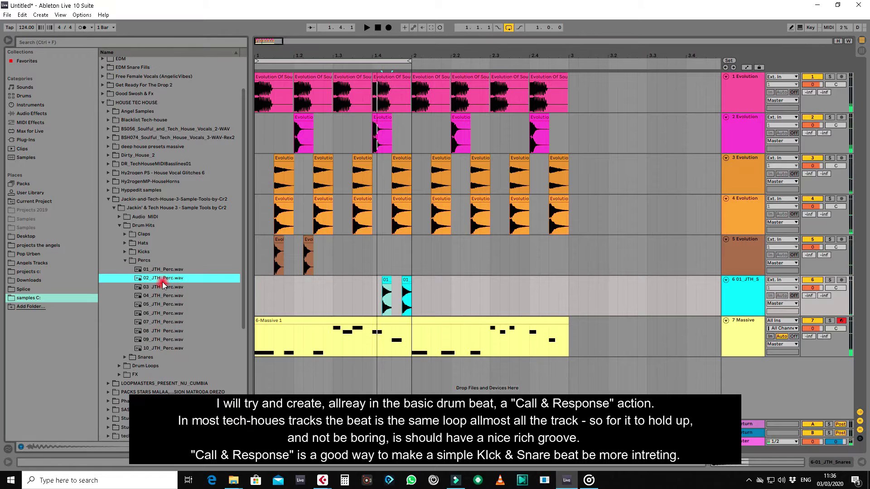
click(163, 341)
click(163, 348)
click(165, 340)
click(167, 305)
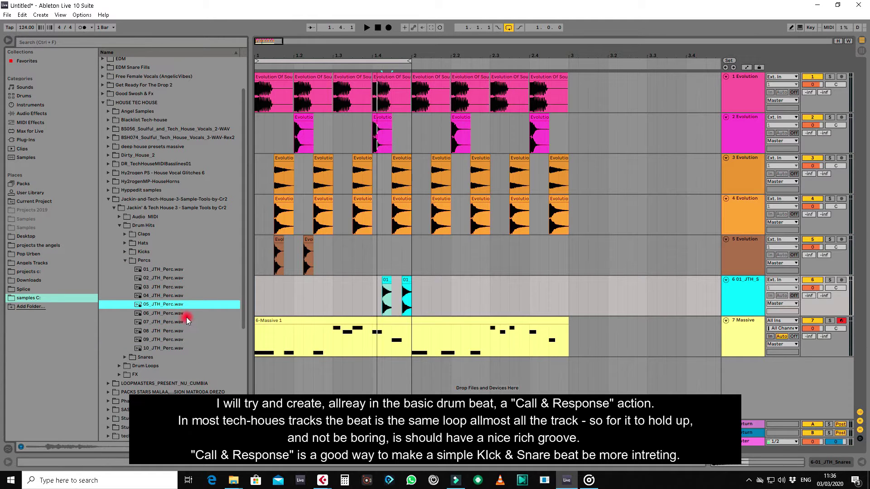
click(180, 296)
click(174, 287)
click(170, 295)
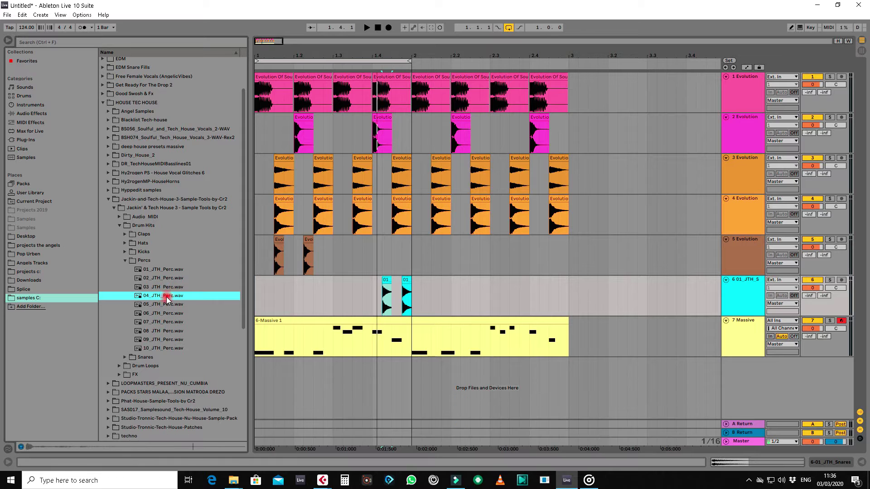
Step: Add an audio track, place 04_JTH_Perc.wav at 1.2.4 trimmed to one sixteenth and play the loop from the start
key(ctrl+t)
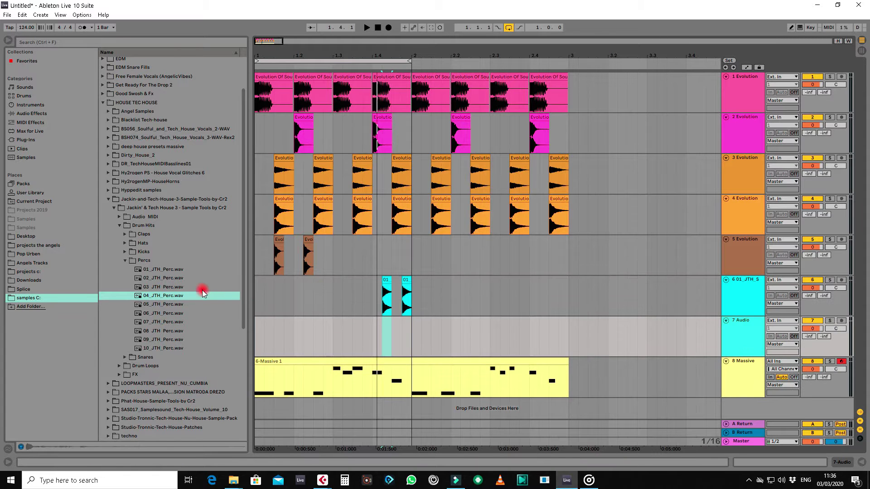
drag(173, 296, 333, 322)
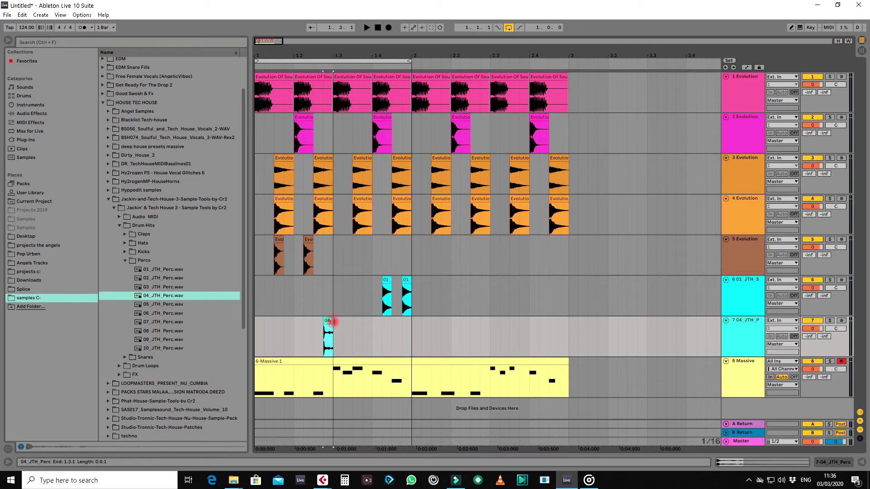
click(254, 327)
key(space)
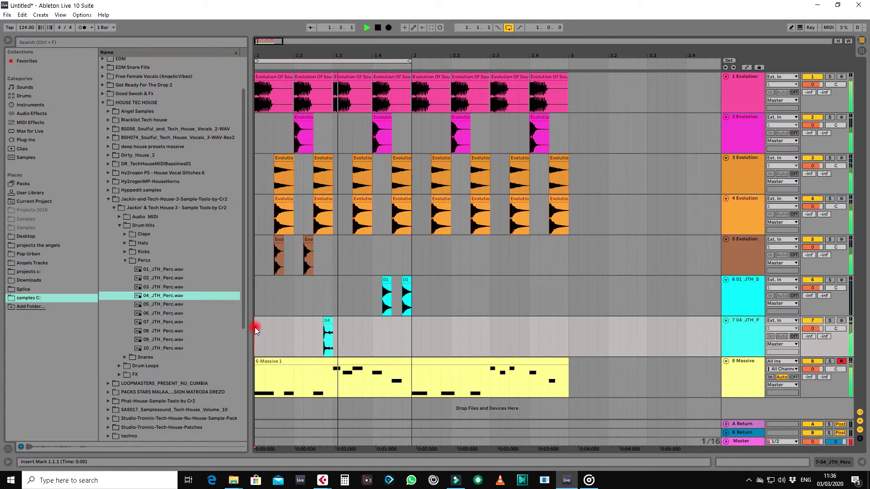
Step: Place a copy of the one-sixteenth 04_JTH_Perc clip at 1.3.2 on the percussion track
click(328, 324)
key(ctrl+d)
drag(336, 321, 351, 339)
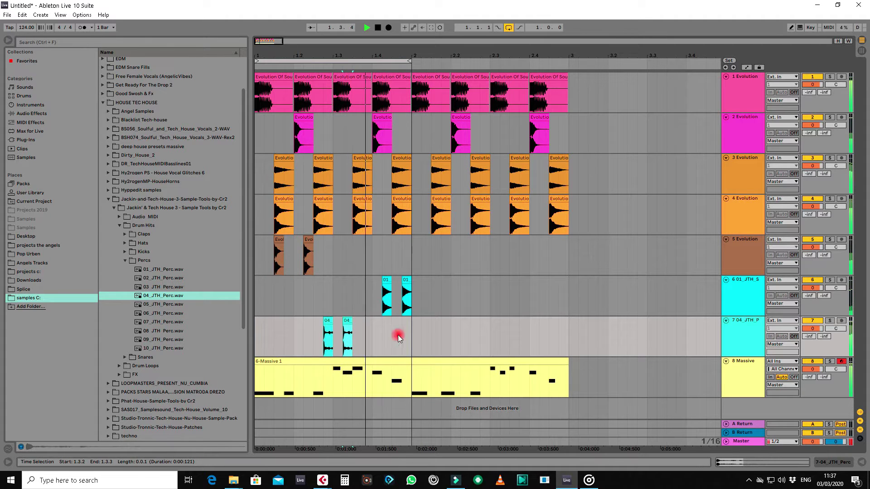
Step: Deactivate the 01_JTH_Snares clip at 1.4.2 on the snare track
click(808, 281)
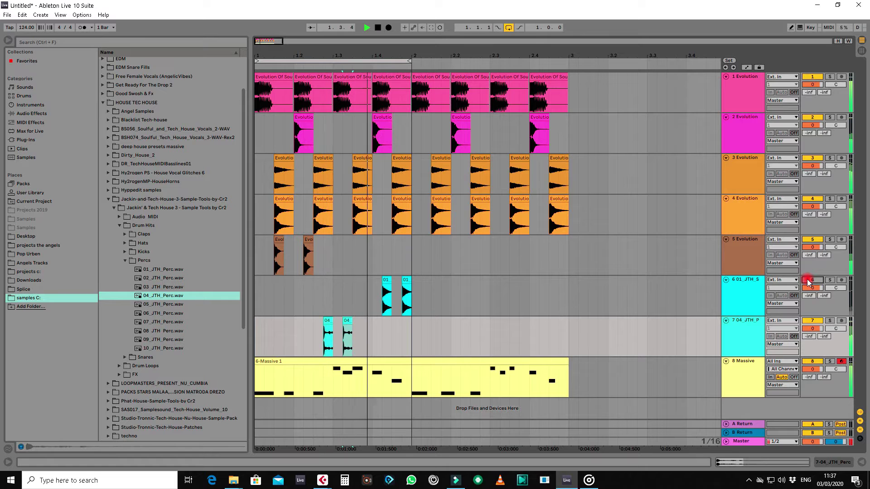
click(386, 280)
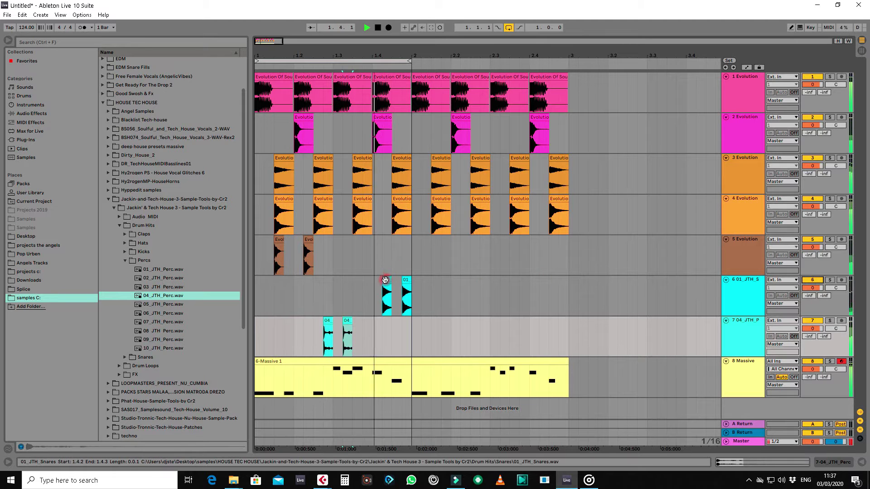
click(385, 280)
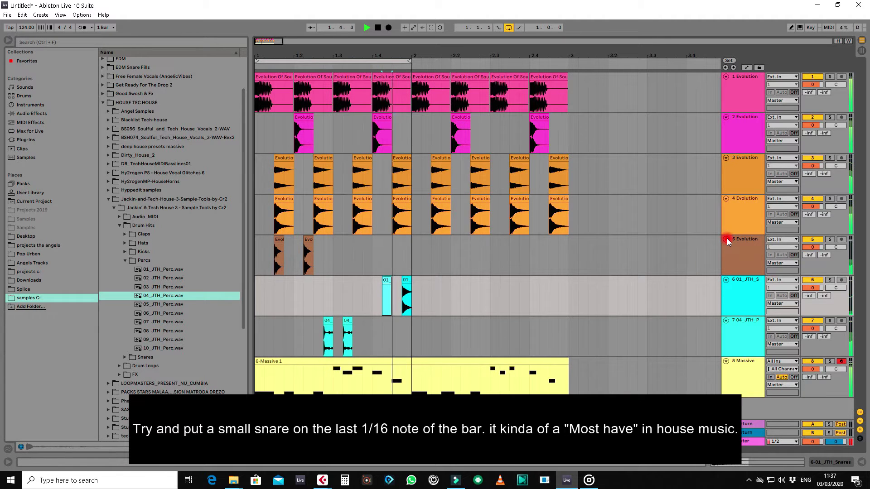
Step: Fold all eight tracks in the arrangement, from the kick down to Massive
click(726, 238)
click(726, 200)
click(725, 216)
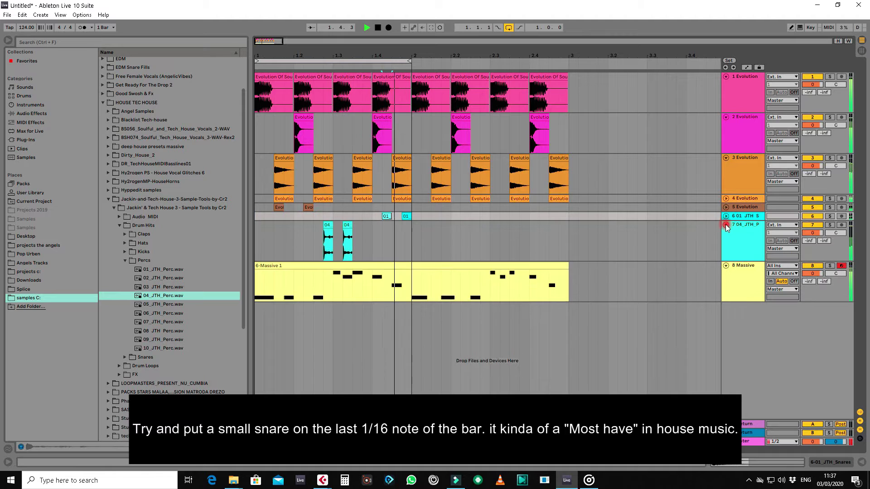
click(725, 225)
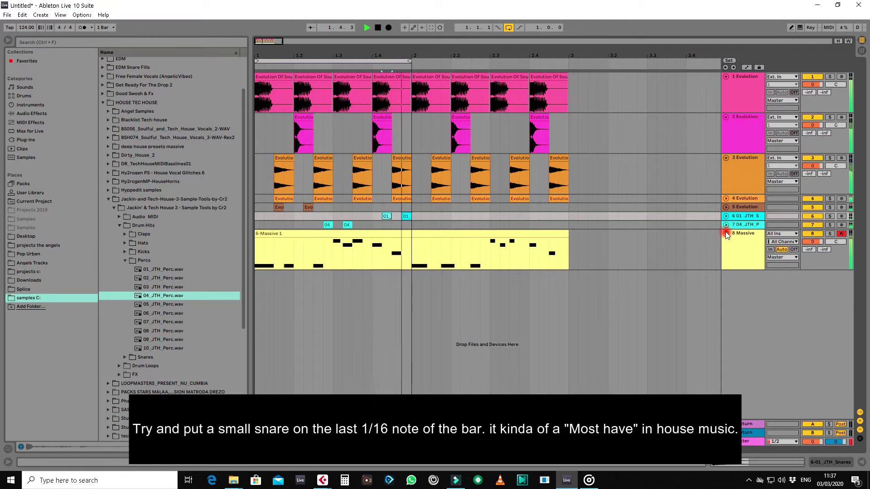
click(726, 235)
click(725, 158)
click(725, 117)
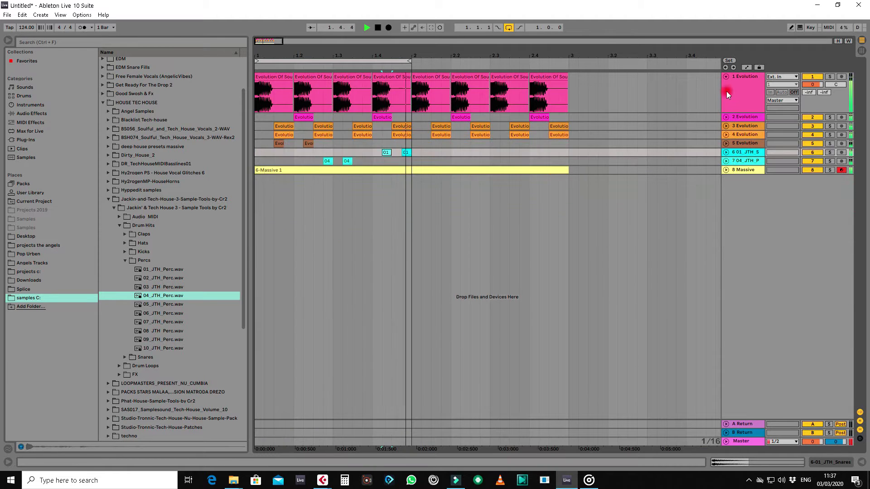
click(726, 76)
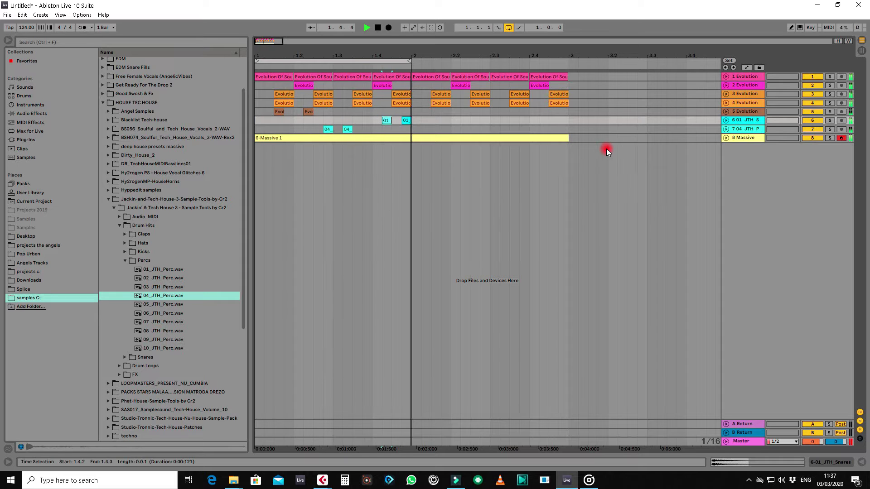
Step: Stop playback and insert a new audio track below the clap track
key(space)
click(734, 84)
key(ctrl+t)
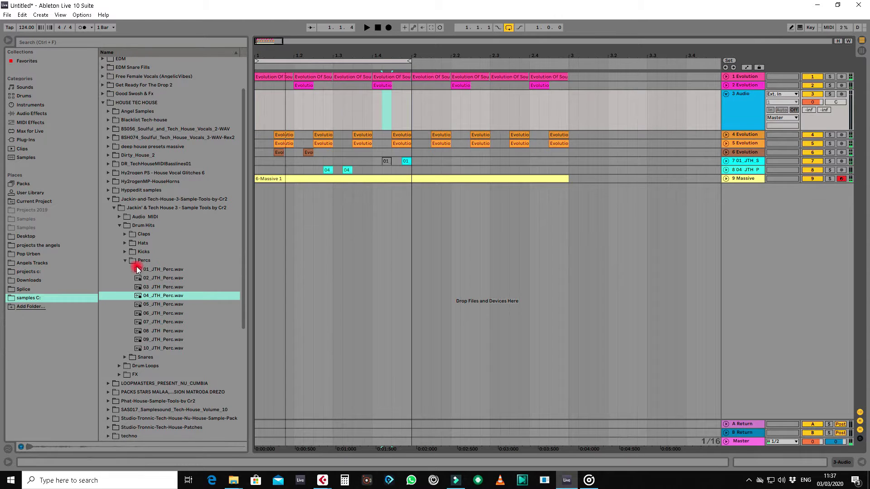
Step: Audition the snare samples in the Snares folder of Jackin' & Tech House 3, ending on 01_JTH_Snares.wav
click(126, 261)
click(124, 270)
click(149, 278)
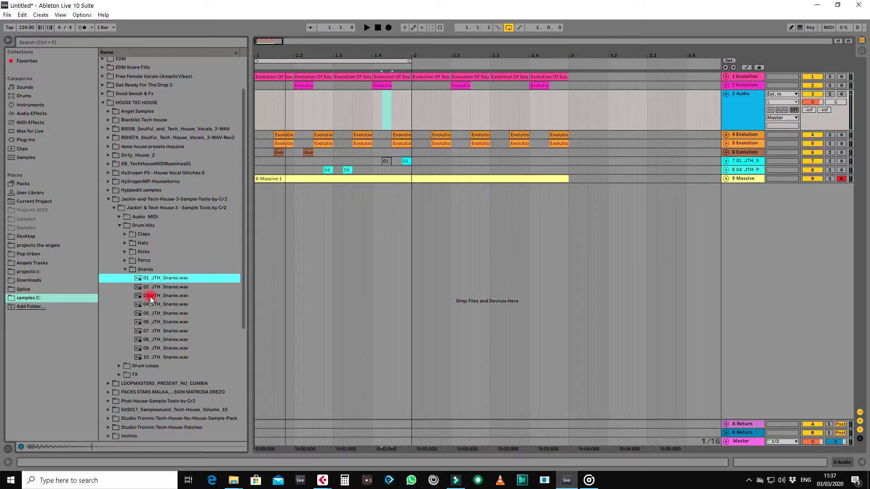
click(150, 295)
click(152, 330)
click(154, 339)
click(155, 348)
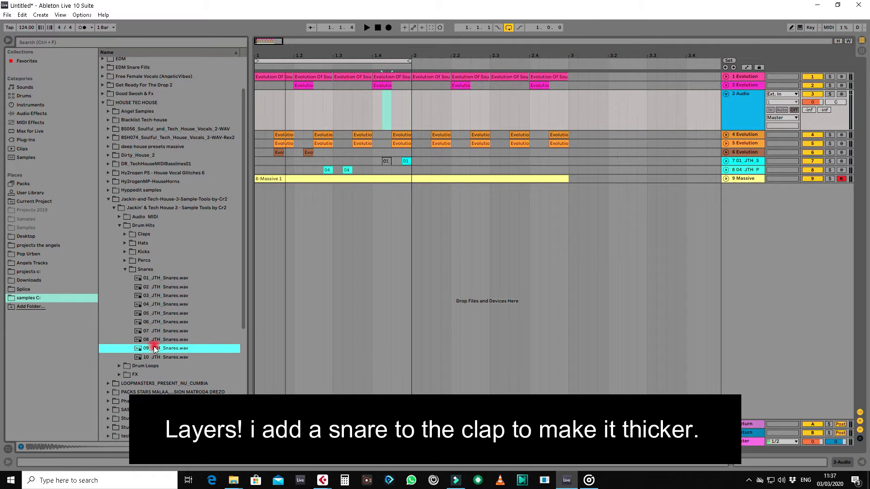
click(156, 356)
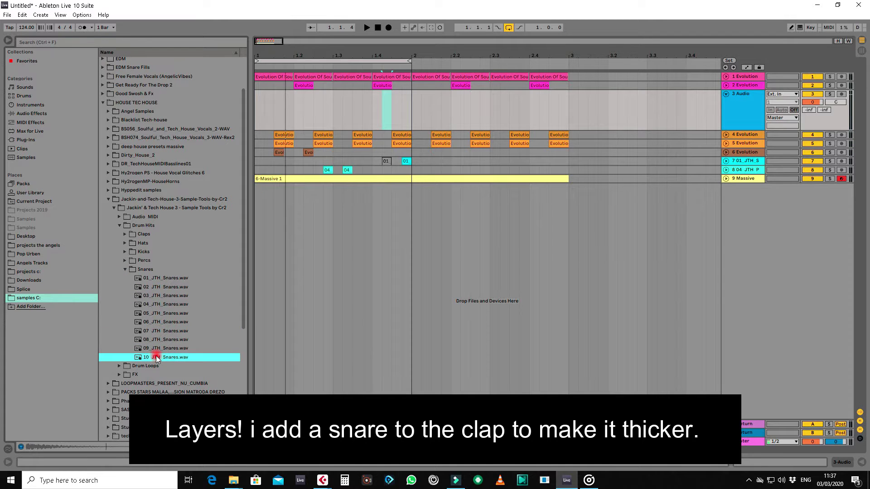
click(172, 280)
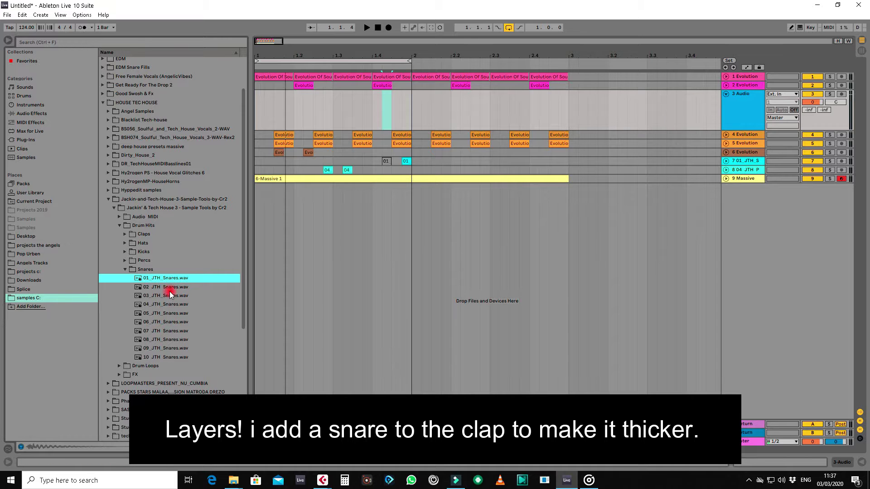
click(187, 277)
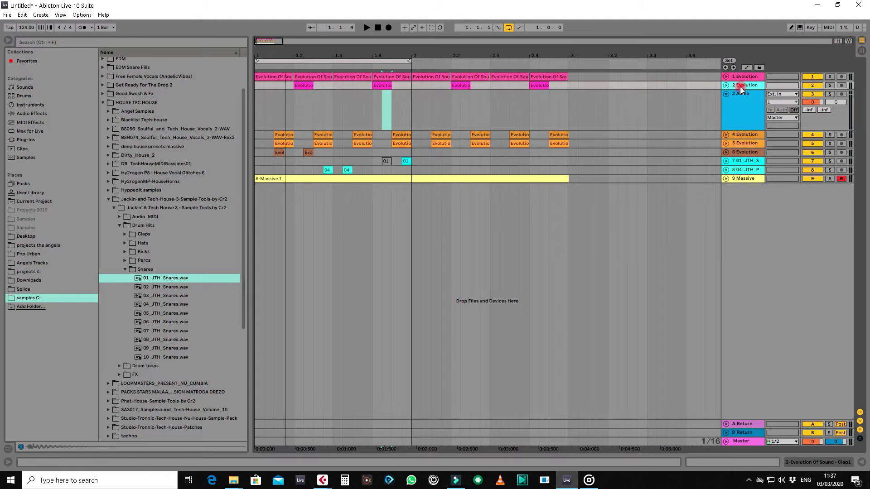
Step: Add another audio track below the clap, place 01_JTH_Snares.wav at 1.2.1 and 1.4.1 and play from the start
key(ctrl+t)
drag(150, 280, 233, 104)
key(ctrl+d)
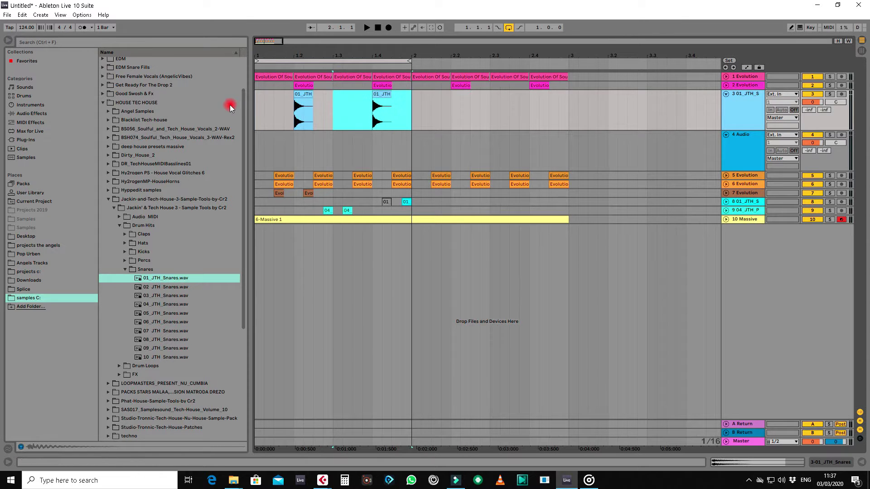
click(256, 116)
key(space)
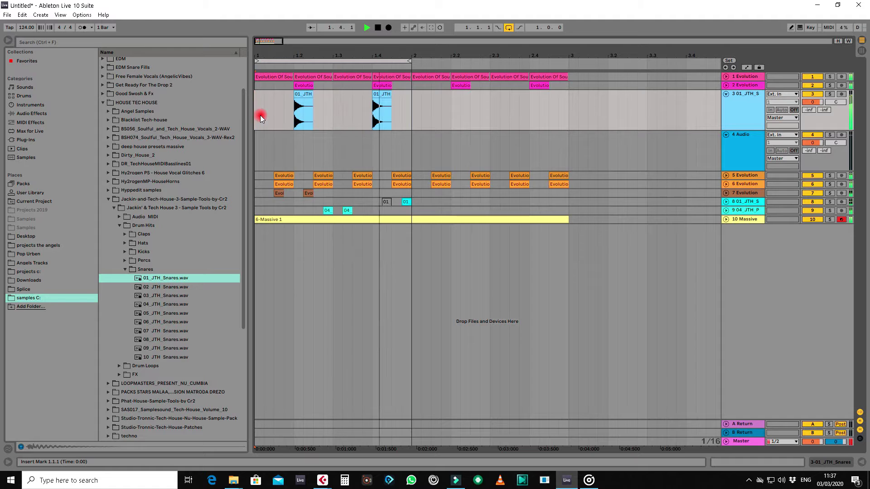
Step: Delete everything in the second bar across all tracks, from 2.1.1 onward
click(307, 114)
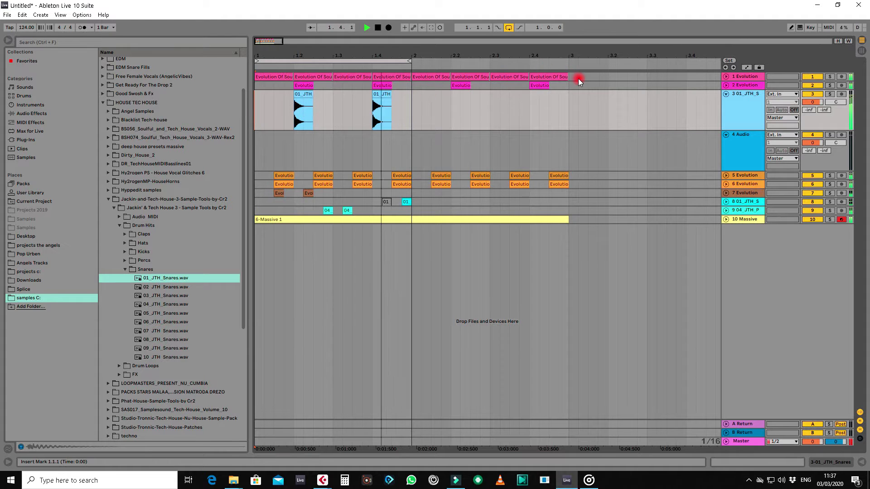
drag(578, 77, 413, 220)
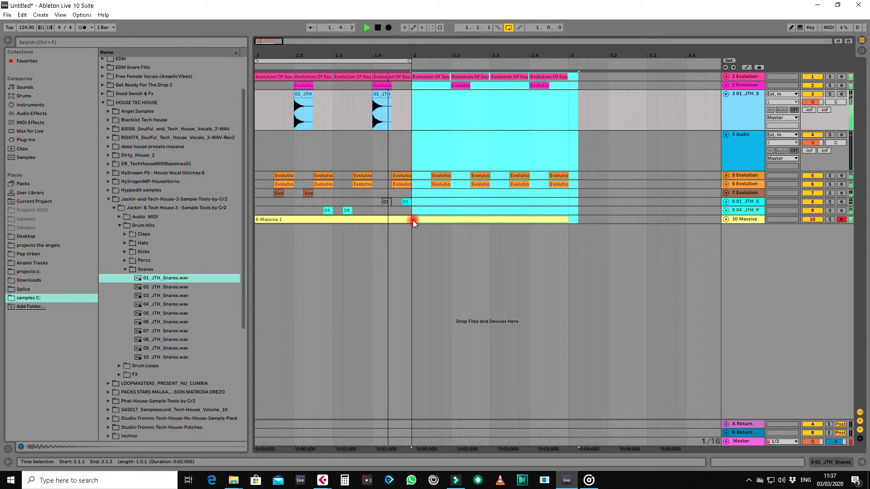
key(Delete)
Step: Duplicate the first bar of all tracks into bar 2 and extend the loop to two bars
drag(413, 78, 241, 210)
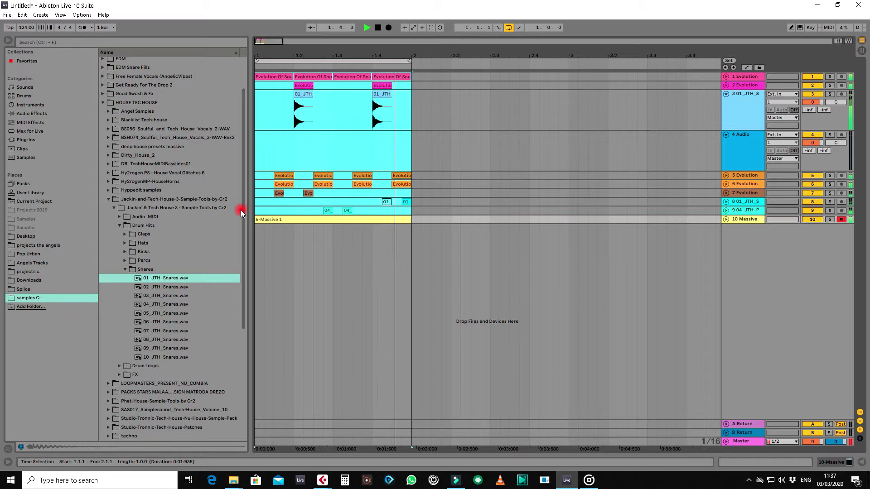
key(ctrl+d)
drag(410, 60, 568, 60)
click(318, 219)
key(ctrl+d)
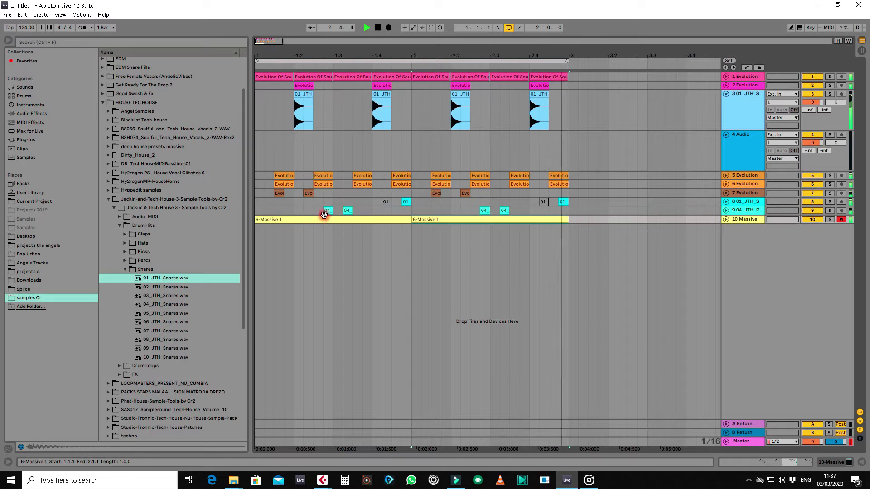
Step: Reactivate the snare clip at 2.4.2 as the second bar's variation while the two-bar loop plays
click(325, 211)
click(342, 210)
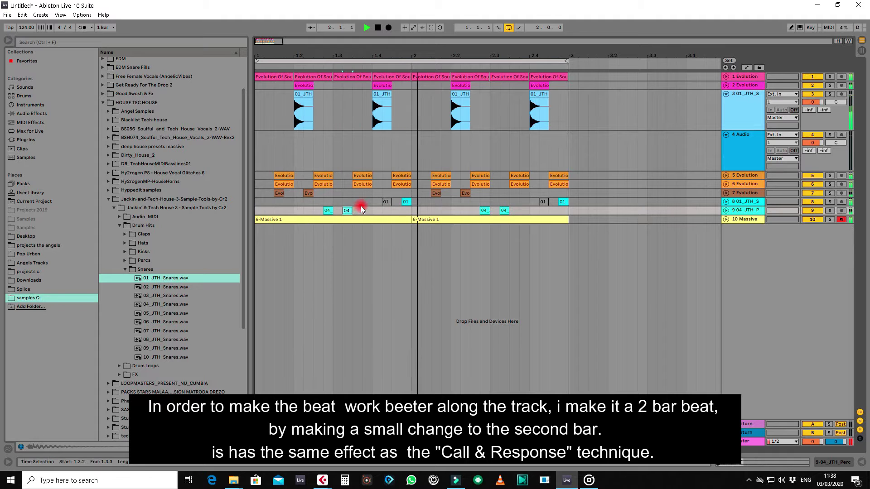
click(482, 210)
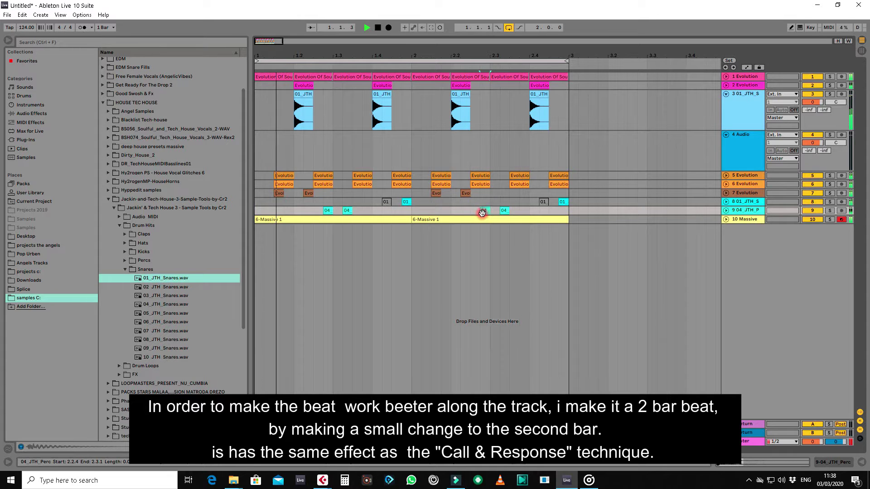
click(544, 202)
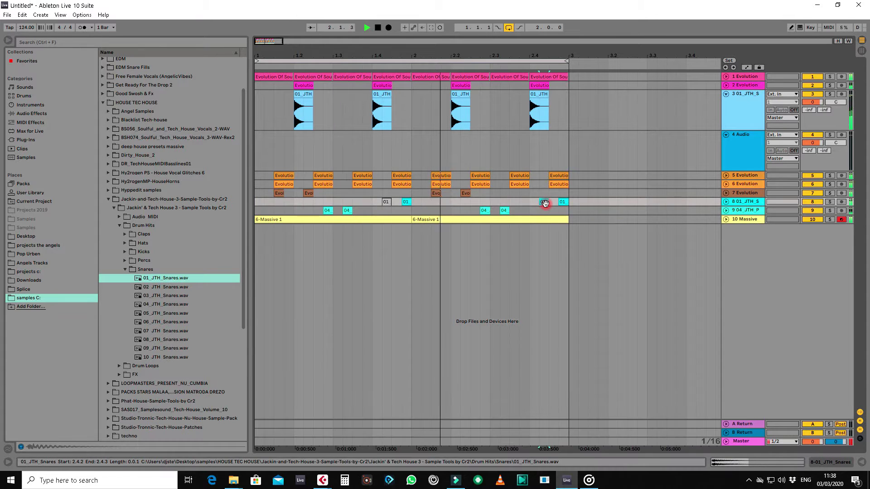
click(534, 204)
click(540, 203)
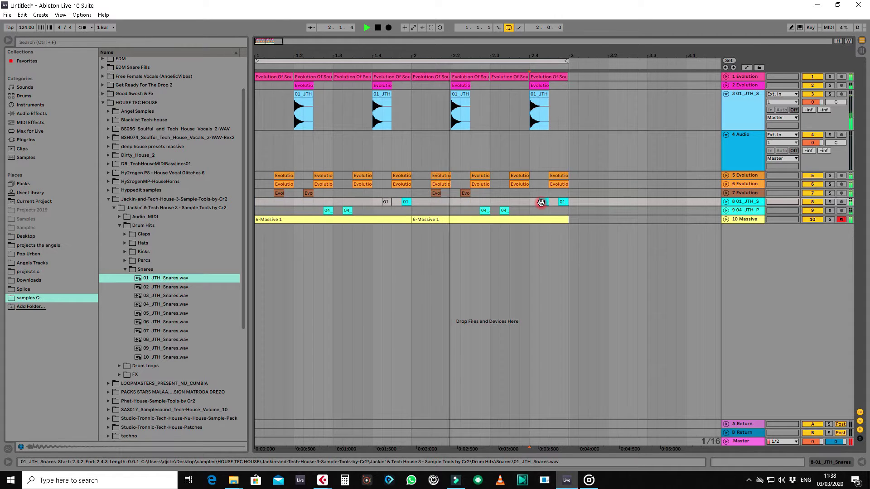
click(536, 204)
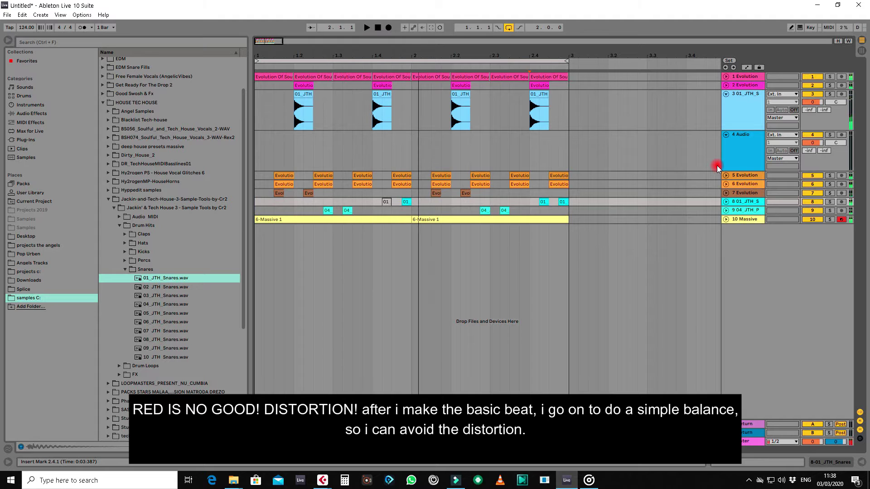
Step: Fold the layered snare and empty audio tracks, unfold the kick track and set its volume to -10 dB
click(726, 135)
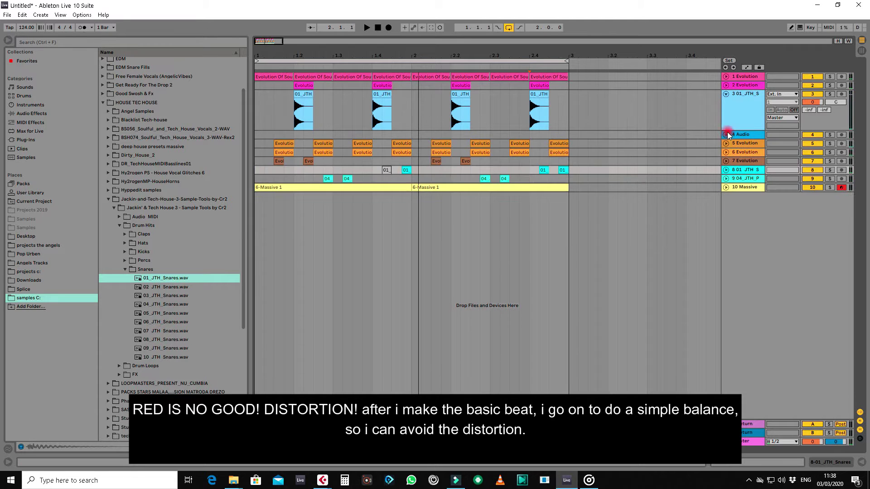
click(727, 95)
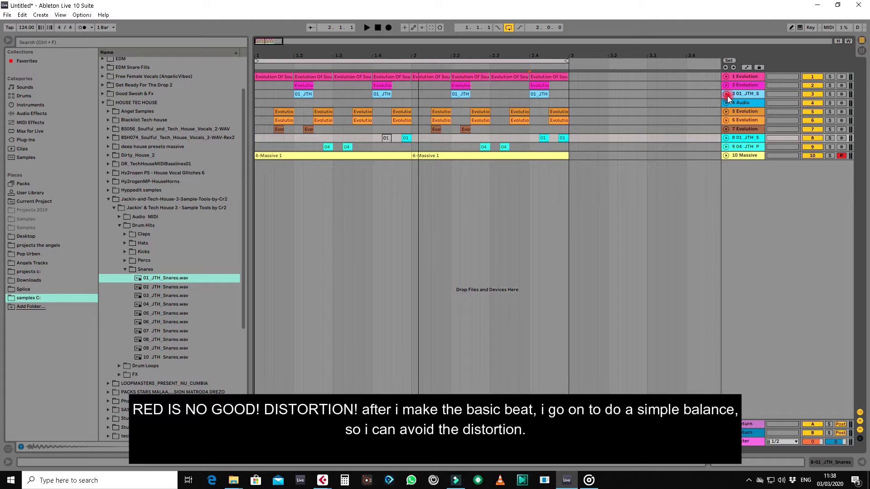
click(725, 77)
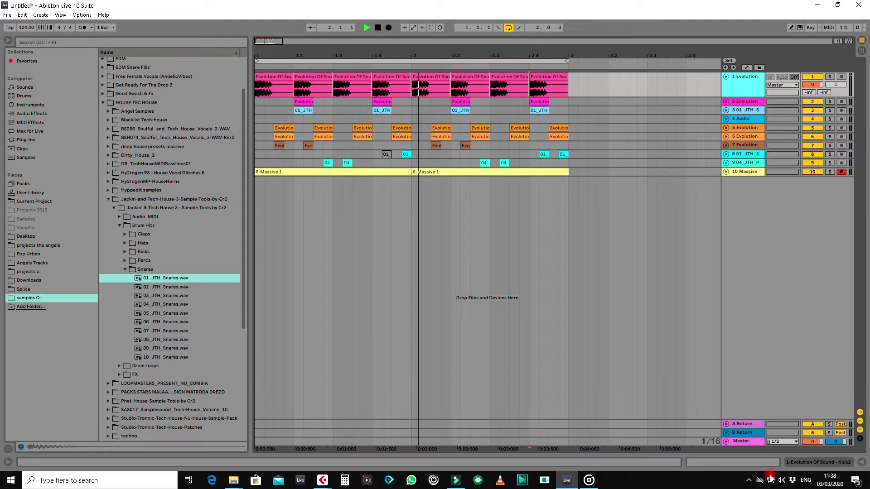
key(space)
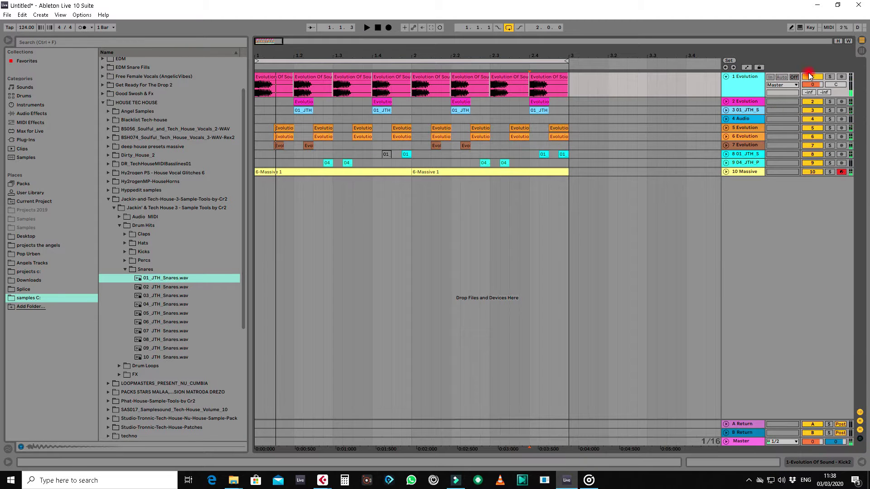
click(809, 84)
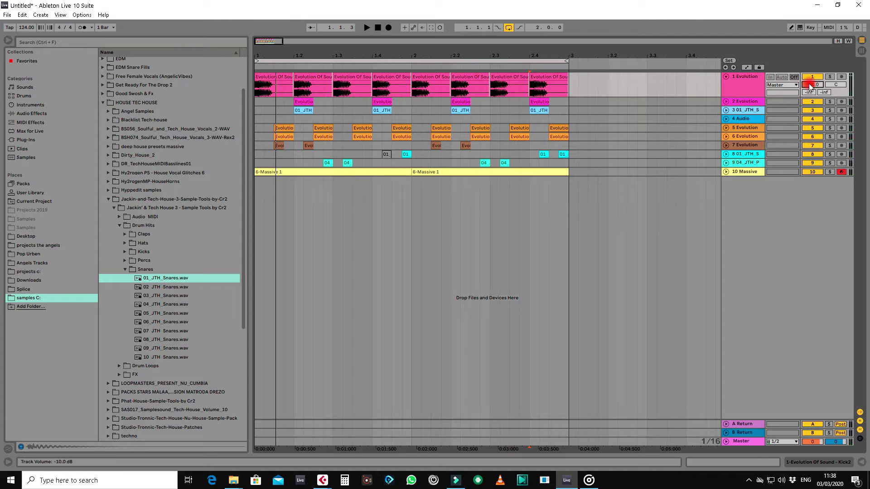
Step: Unfold tracks 2 through 10 together at a reduced height and set all their volumes to -inf
click(738, 102)
shift+click(743, 171)
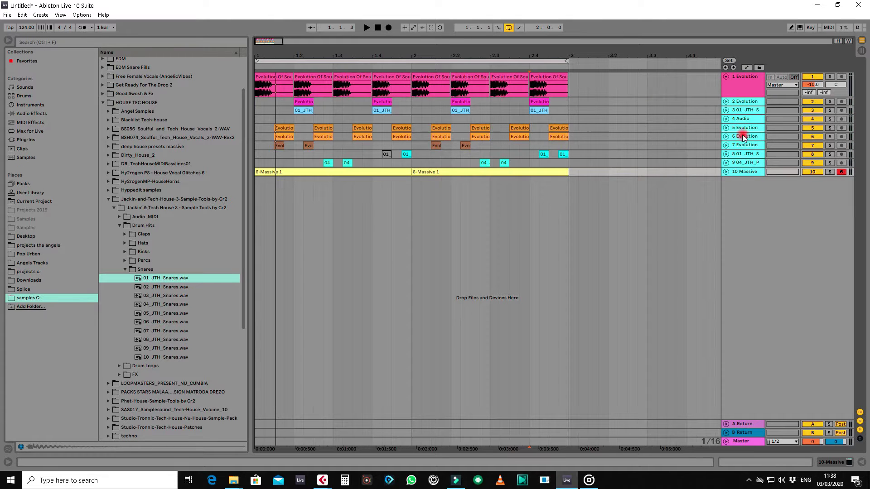
drag(742, 105, 743, 114)
drag(812, 108, 804, 110)
click(691, 91)
Step: Play the loop from its start and raise the clap track to -20.9 dB and the layered snare track to -32.3 dB
click(752, 102)
key(space)
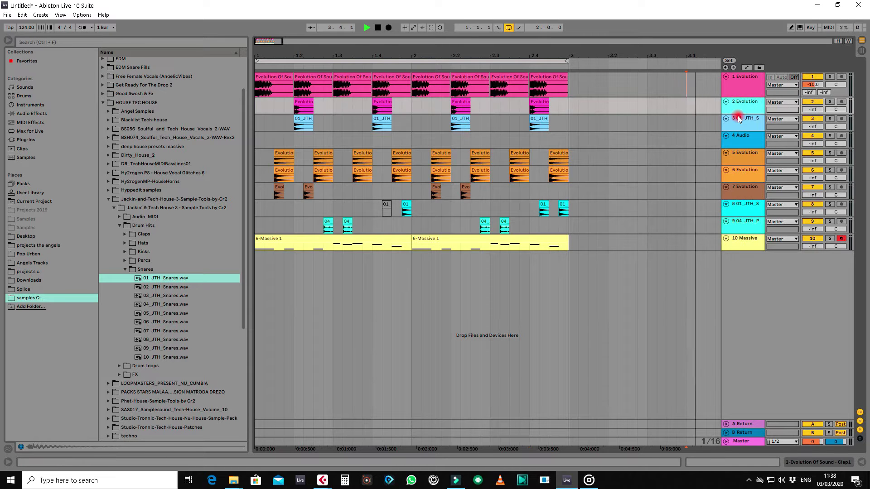
key(space)
click(257, 107)
key(space)
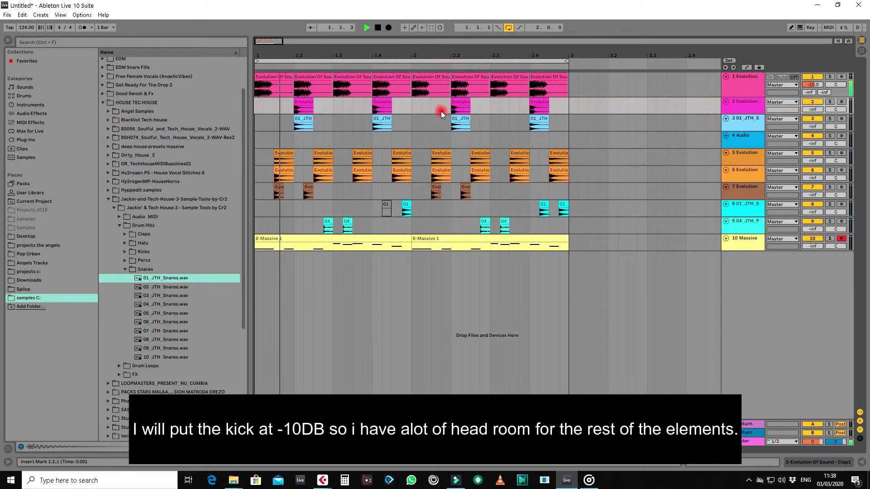
drag(812, 109, 813, 123)
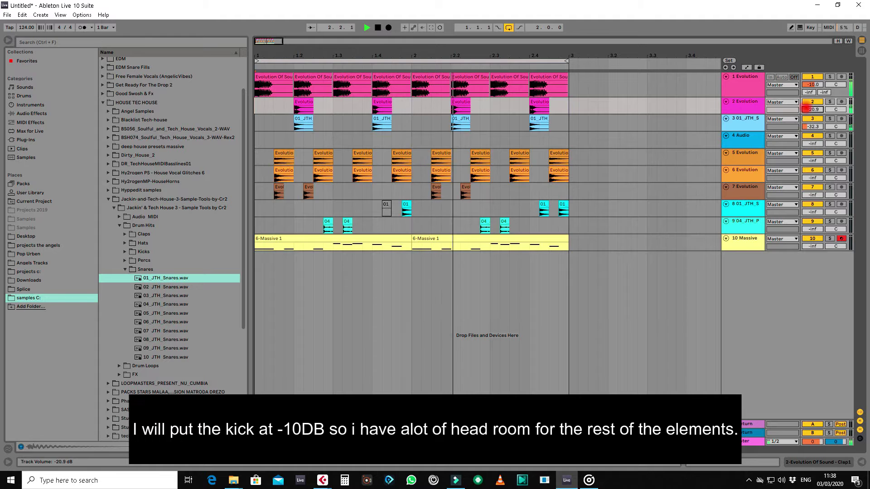
Step: Delete the empty audio track 4 below the layered snare track
drag(811, 144, 809, 143)
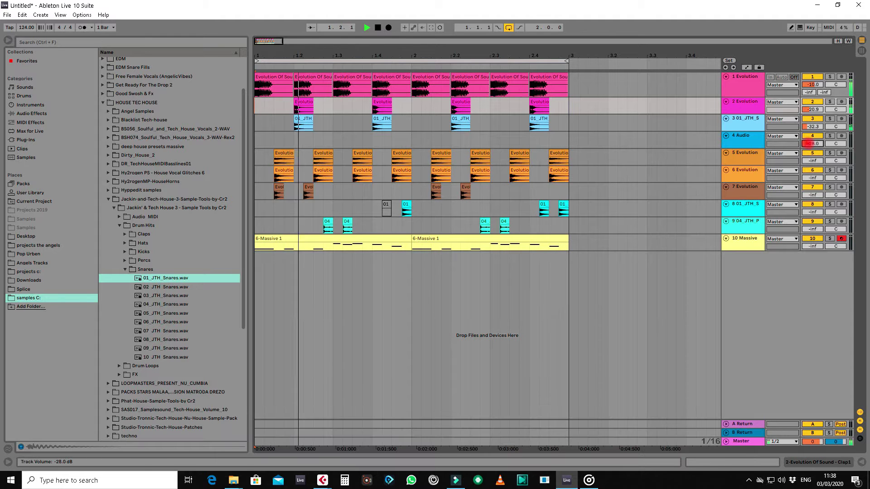
click(762, 142)
key(Delete)
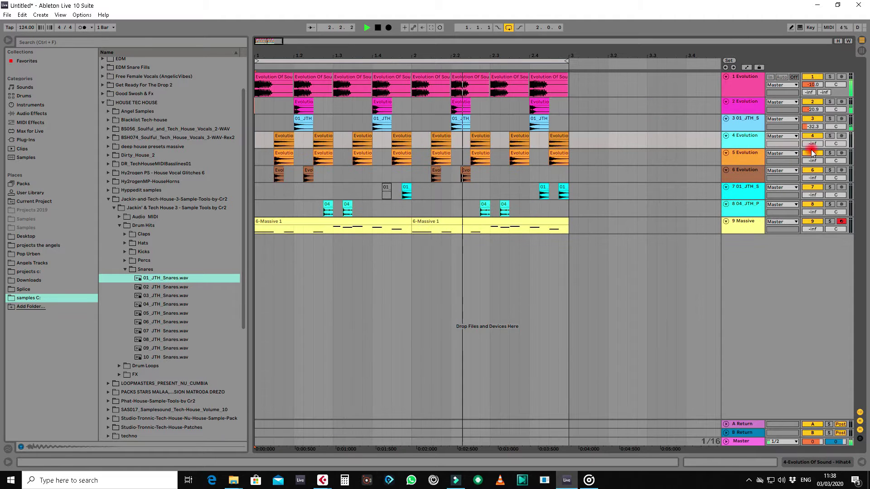
Step: Balance tracks 4 through 9 by ear at -19.7, -18.6, -15.5, -19.6, -17.9 and -12.1 dB respectively
drag(811, 144, 811, 175)
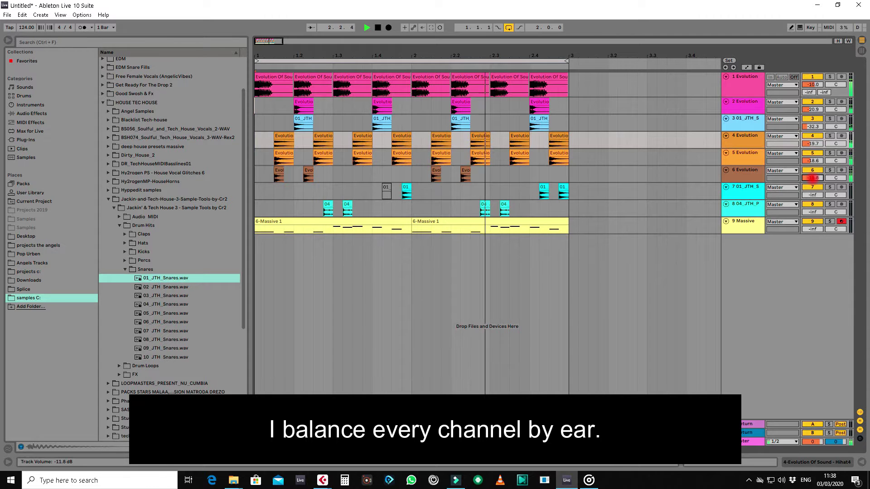
drag(811, 178, 814, 211)
mouse_move(808, 230)
mouse_down()
mouse_move(808, 206)
mouse_move(808, 226)
mouse_move(808, 219)
mouse_up()
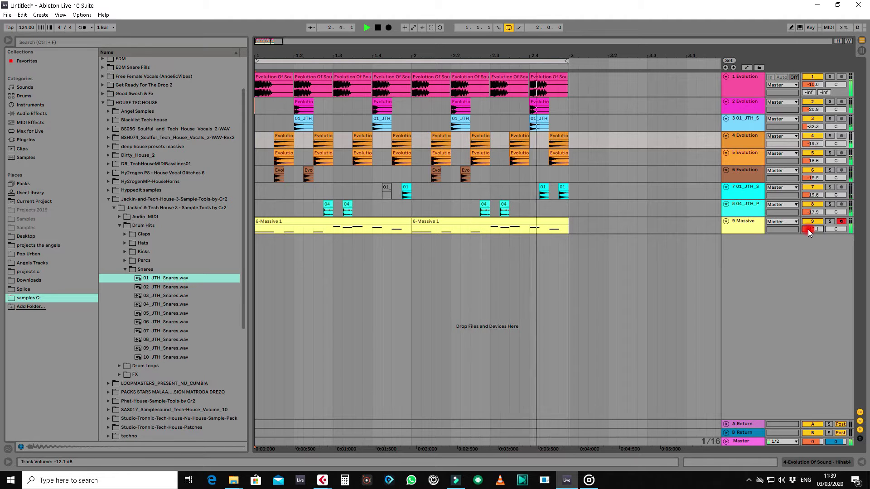
Step: Readjust the percussion track 8 to -20.1 dB, the clap track to -17.8 dB and the layered snare track to -26.4 dB
click(637, 226)
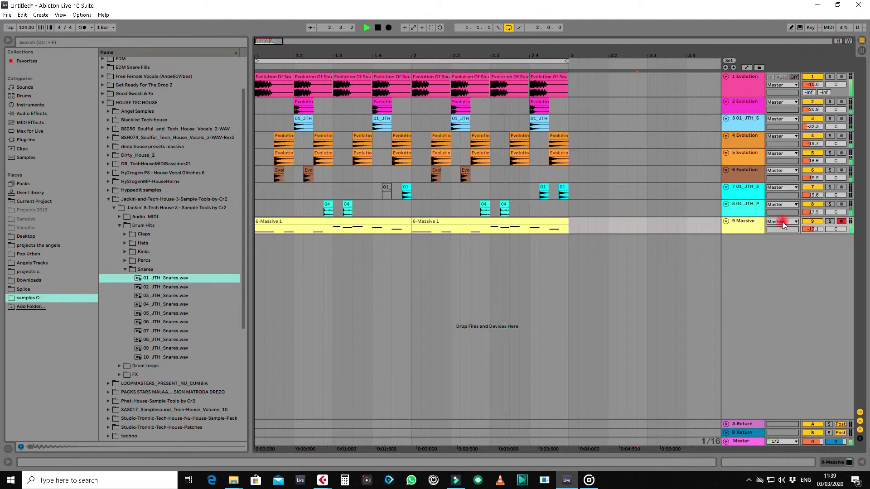
drag(809, 211, 809, 214)
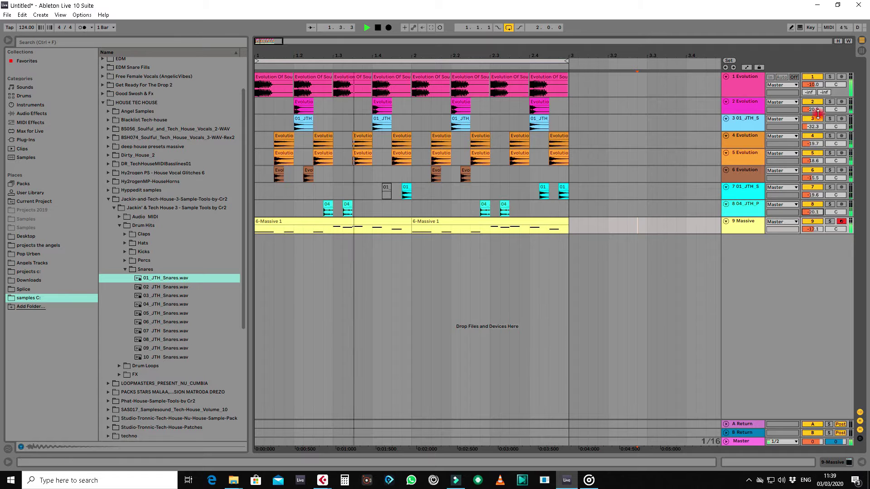
drag(813, 109, 811, 126)
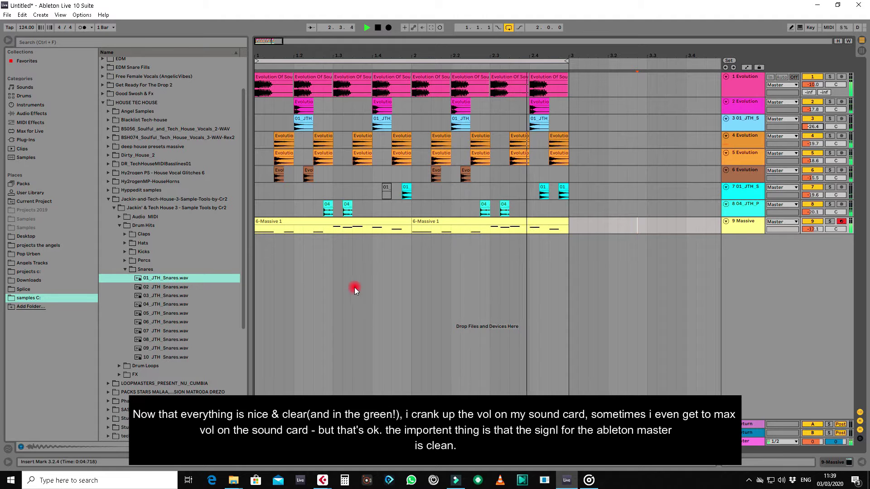
Step: Stop browsing the Jackin-and-Tech-House pack and audition the Vocals Bonus samples in the Studio-Tronnic-Tech-House-Nu-House pack
click(109, 199)
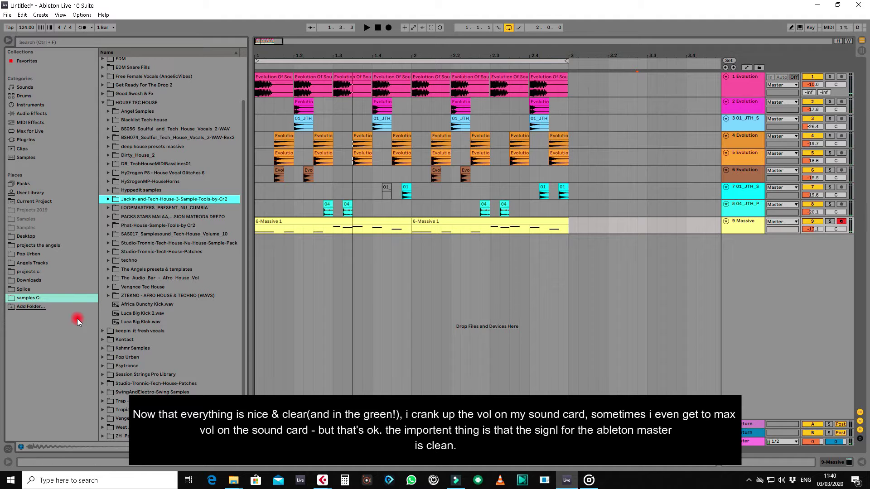
click(111, 236)
click(108, 243)
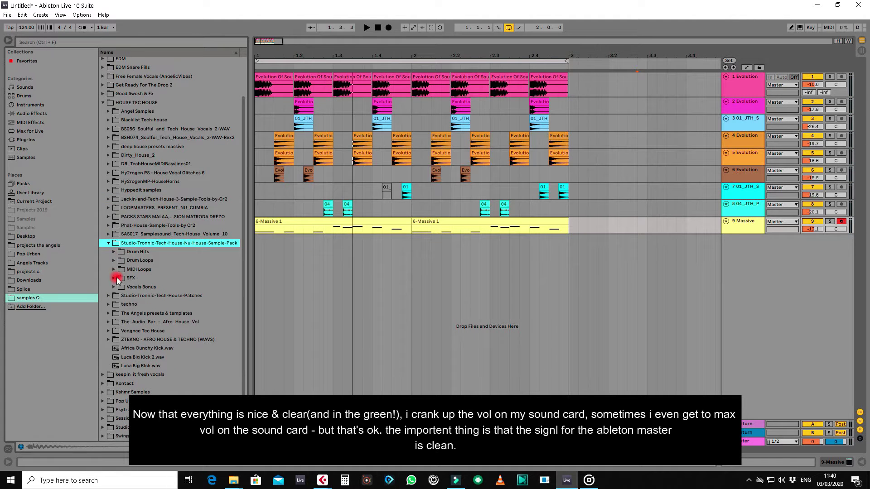
click(114, 287)
click(146, 296)
click(155, 306)
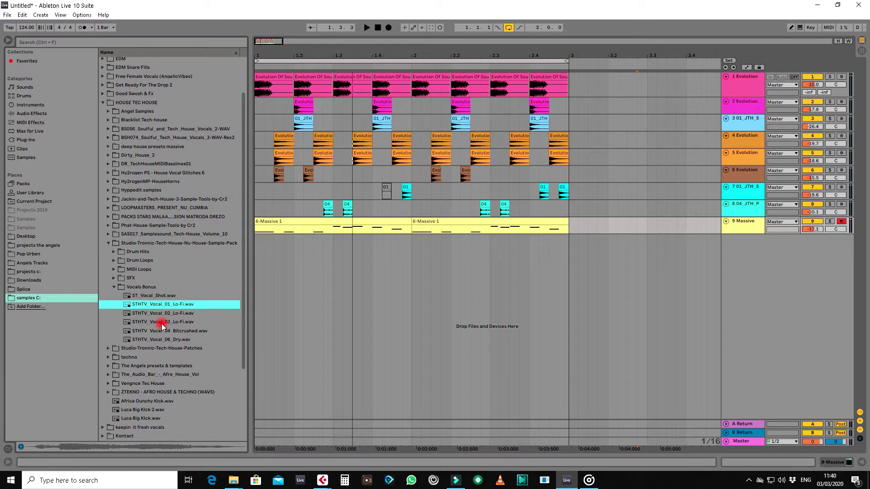
click(162, 322)
click(160, 332)
click(158, 340)
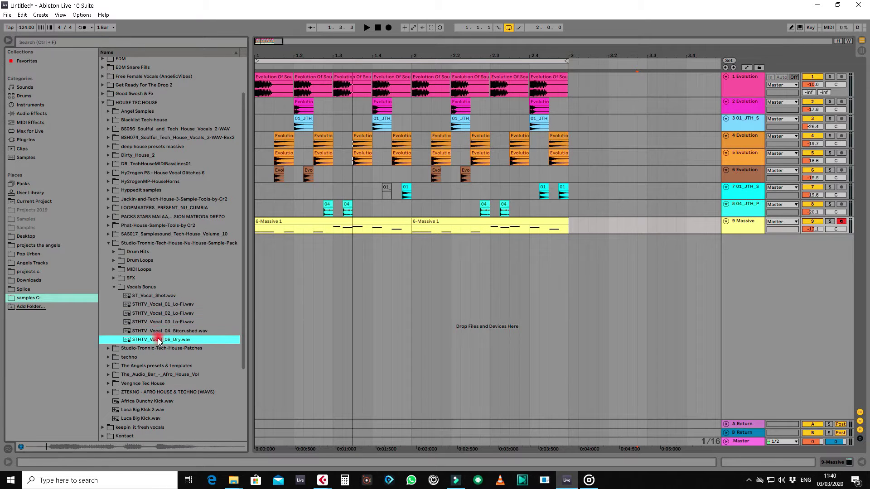
click(113, 287)
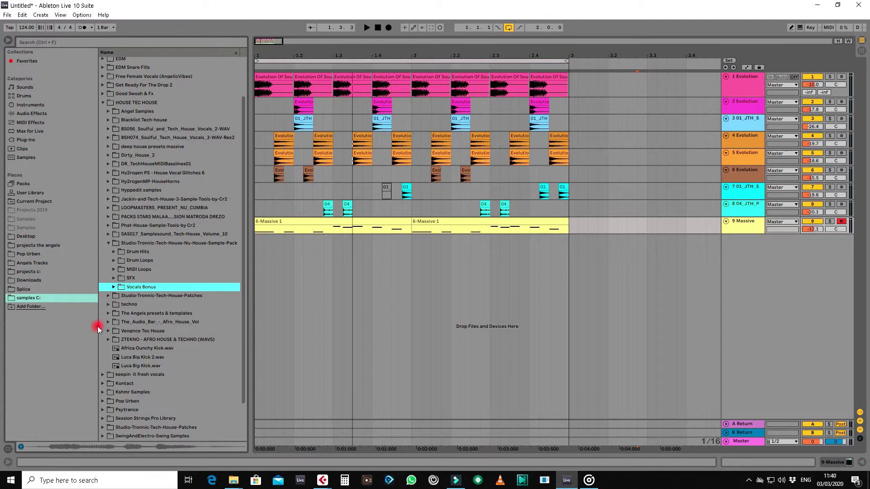
Step: Audition the VETH1 Vox Shots in Vengnce Tec House and place VETH1 Vox Shots 001 at 1.1.2 on a new audio track
click(108, 331)
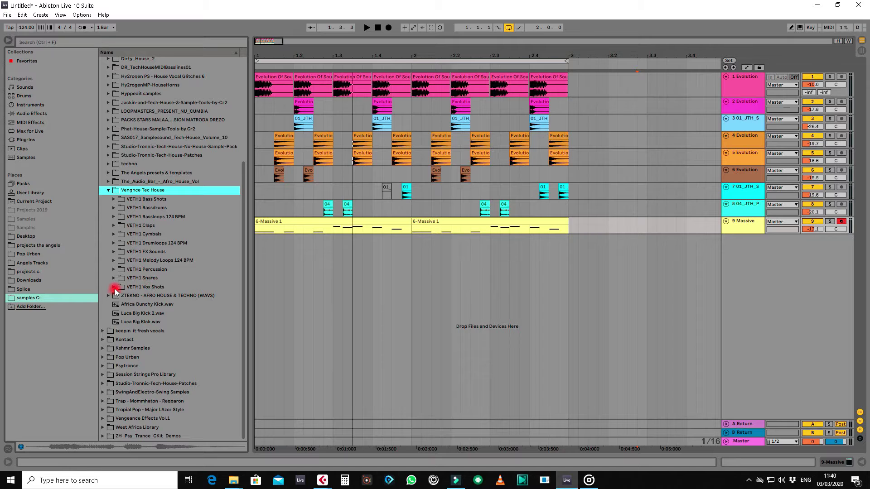
click(113, 286)
click(148, 297)
scroll(163, 340, down, 5)
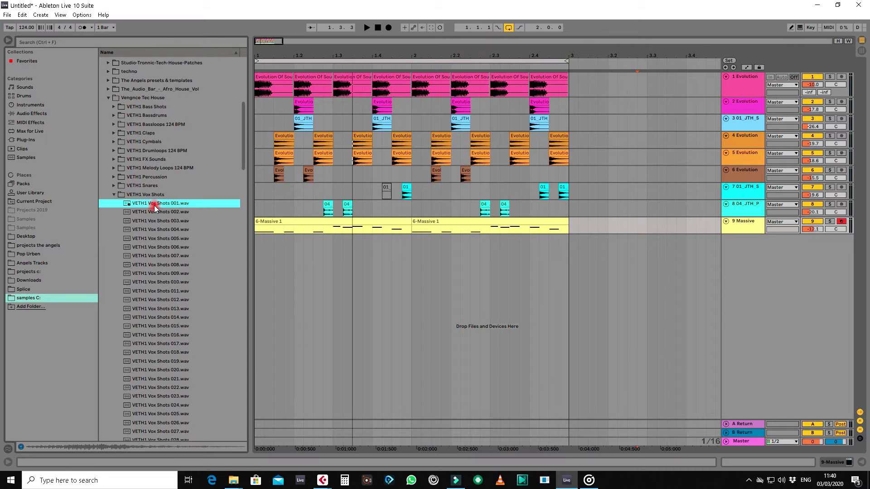
click(154, 211)
click(154, 222)
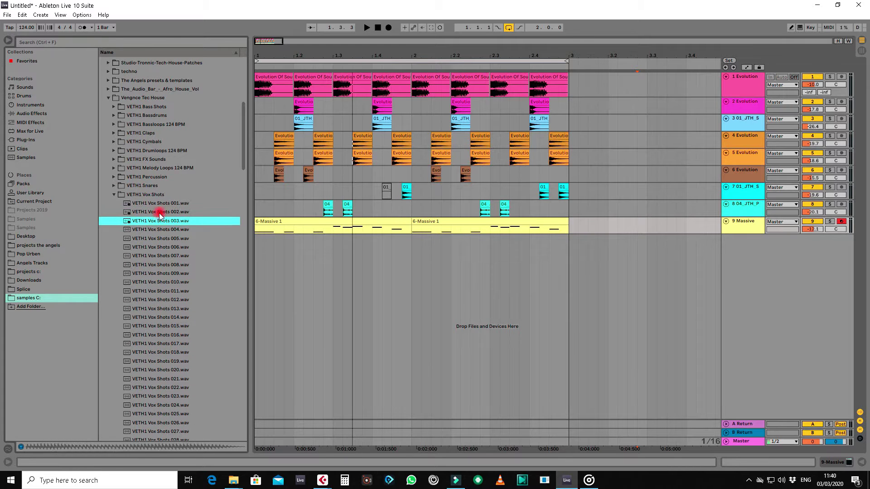
drag(142, 205, 268, 243)
Step: Audition VETH1 Vox Shots 005 through 015 for another short vocal snippet
click(159, 239)
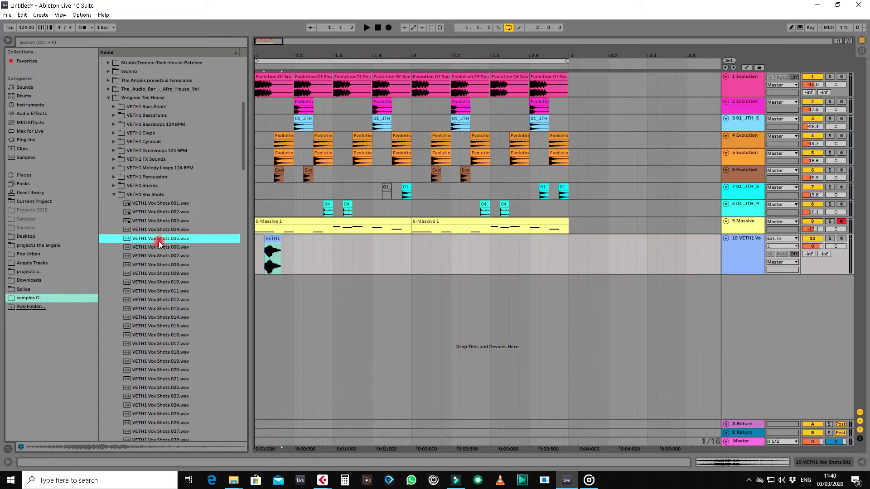
key(Down)
key(Down)
key(Down)
key(Down)
key(Down)
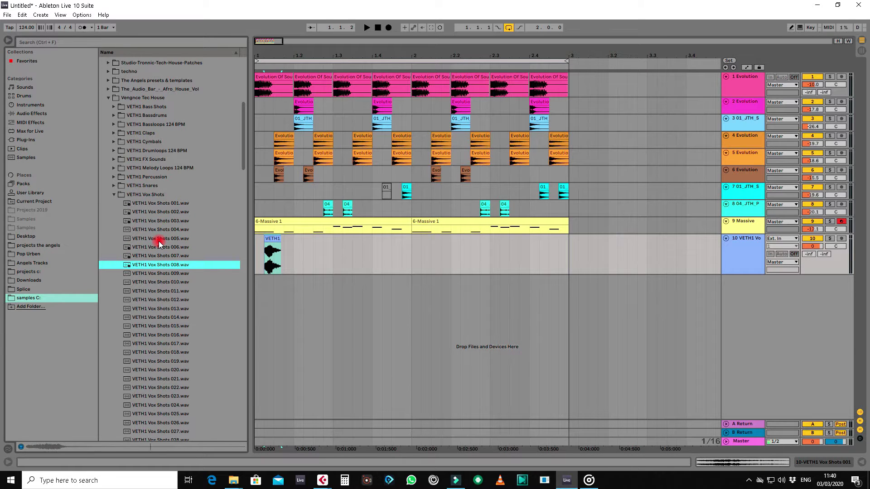
key(Down)
key(Down)
key(Down)
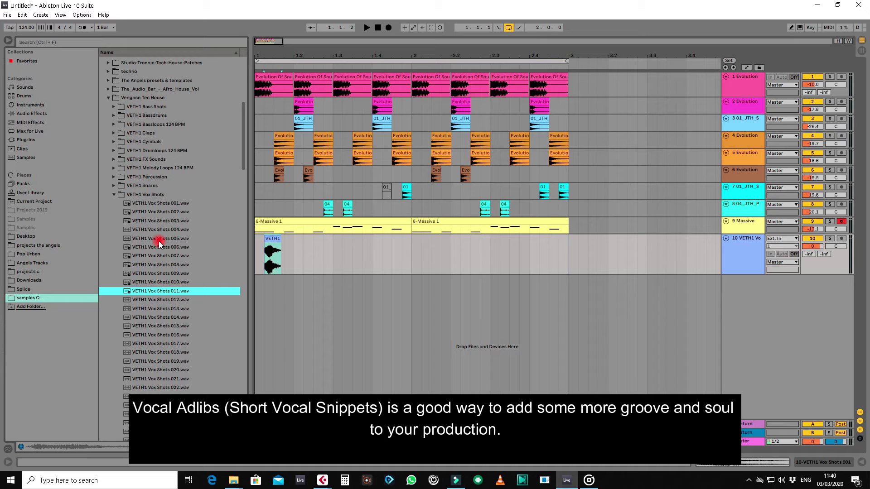
key(Down)
scroll(192, 331, down, 3)
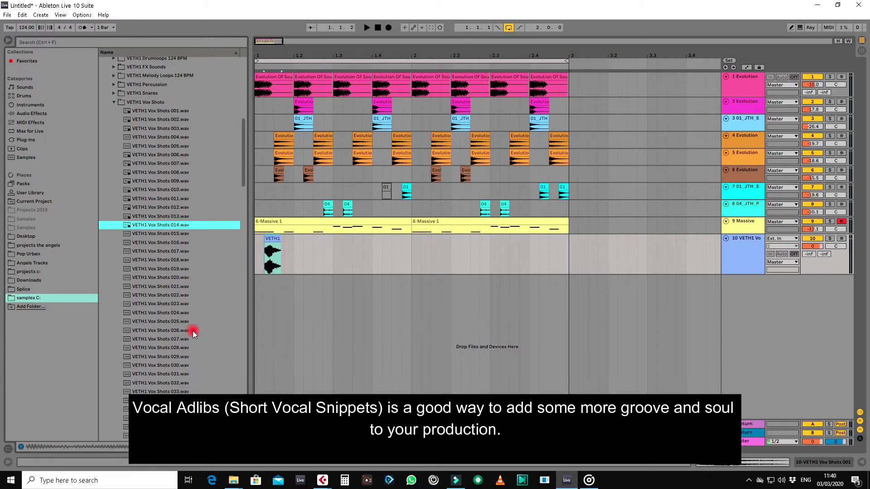
key(Down)
Step: Audition further vox shots and place VETH1 Vox Shots 031 at 1.2.2 on the vocal track 10
click(180, 305)
scroll(177, 339, down, 3)
click(165, 281)
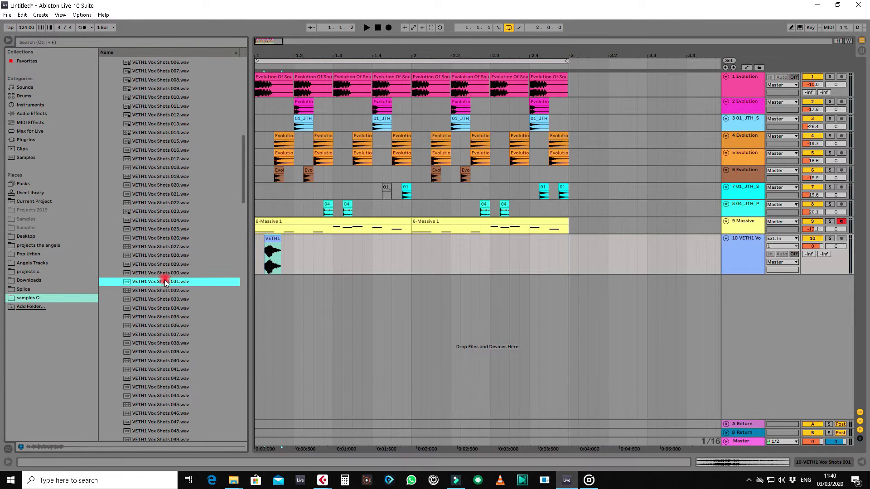
key(Up)
key(Down)
key(Down)
key(Up)
drag(275, 287, 304, 254)
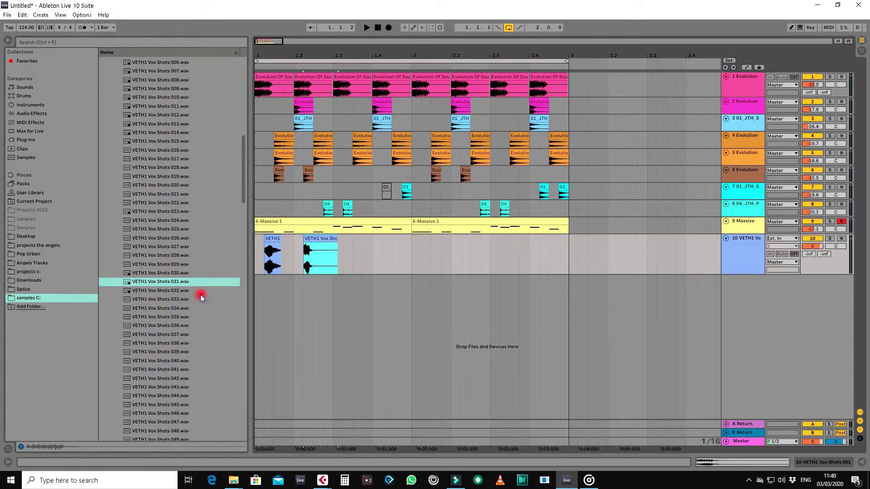
Step: Audition VETH1 Vox Shots 032 through 039 and place Vox Shots 039 at 2.1.3 on a new audio track
key(Down)
key(Down)
key(Down)
key(Down)
key(Down)
key(Down)
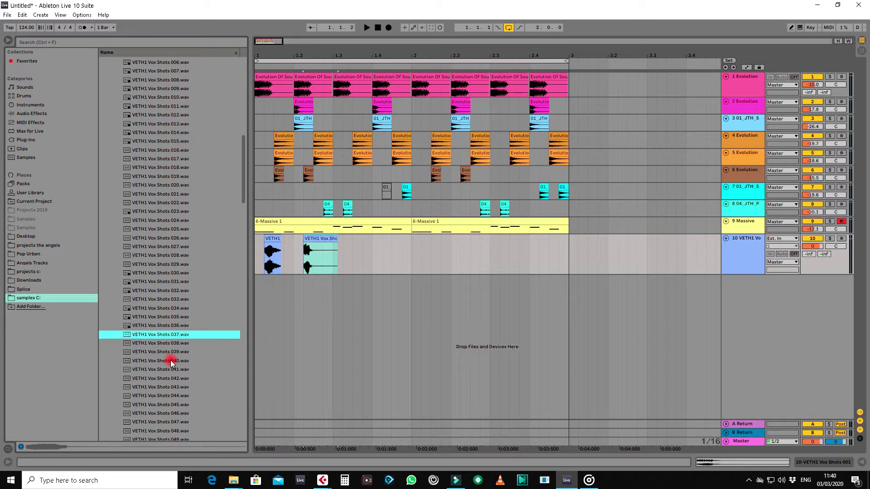
key(Down)
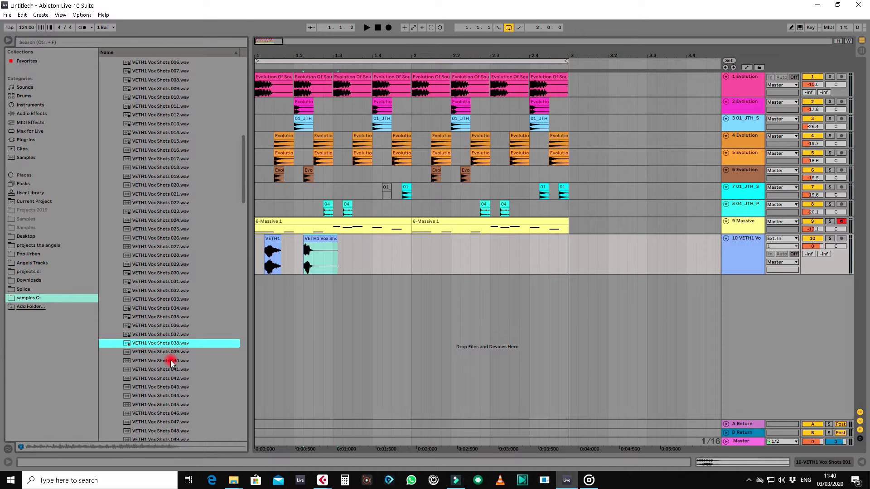
key(Down)
drag(171, 355, 430, 317)
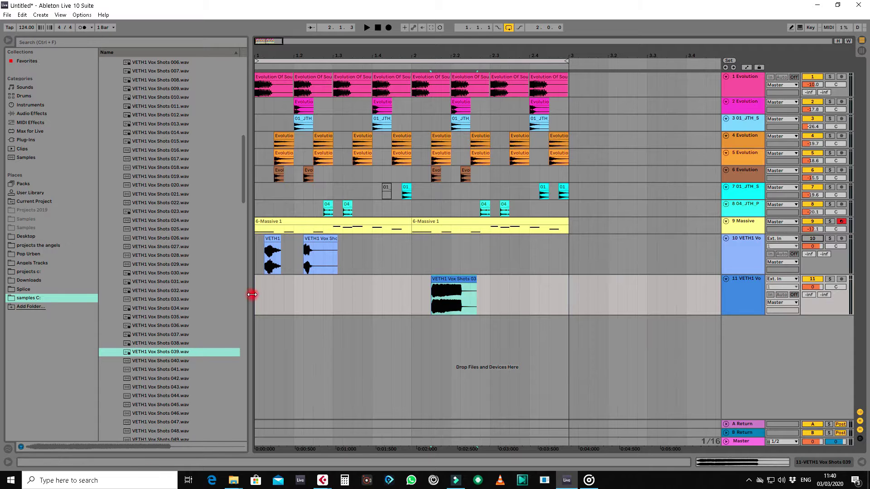
drag(252, 295, 256, 295)
Step: With the loop playing, move the Vox Shots 039 clip to 1.4.3 and set its track volume to -14.5 dB
key(space)
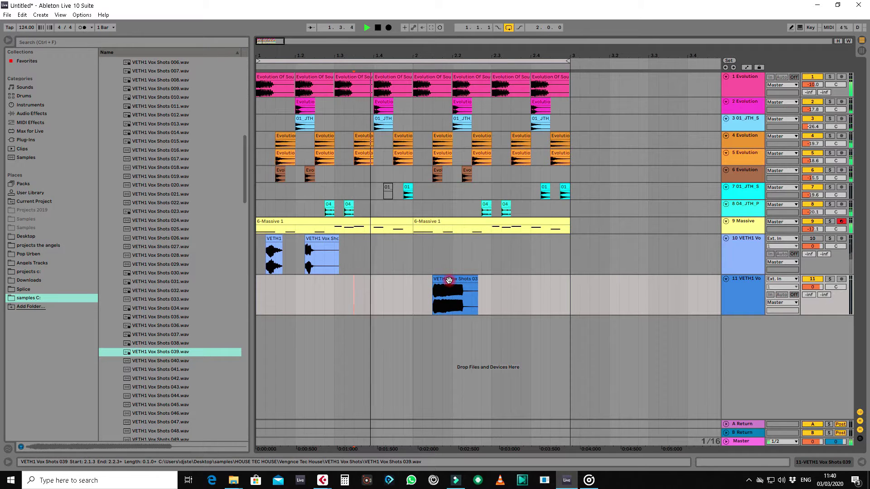
drag(448, 279, 409, 280)
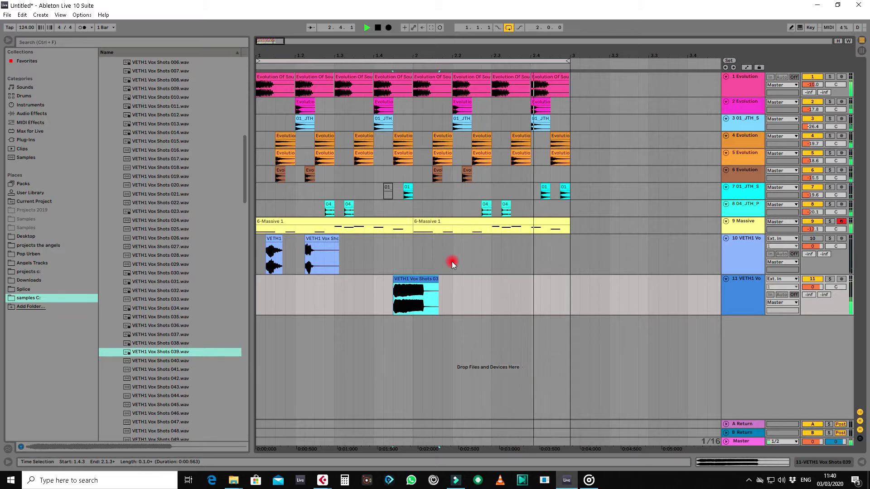
drag(814, 287, 814, 312)
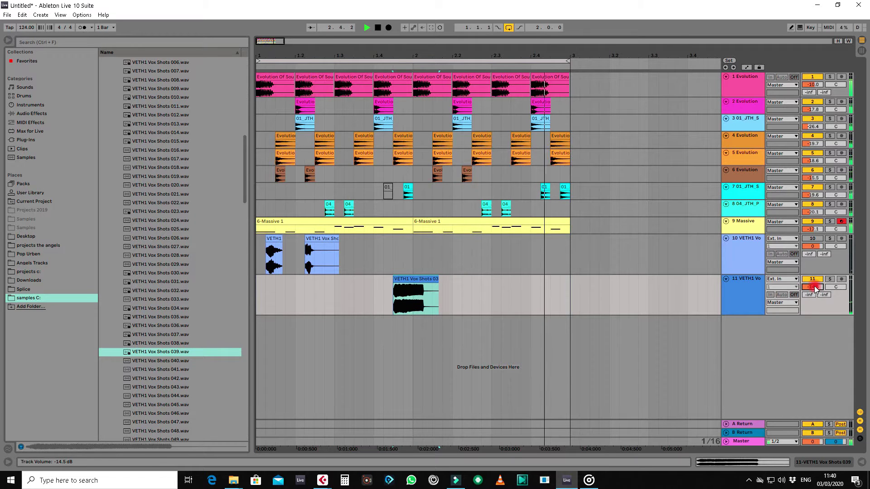
Step: Shorten the Vox Shots 039 clip to end at 2.1.1 and the Vox Shots 001 and 031 clips to one sixteenth each
drag(438, 279, 412, 280)
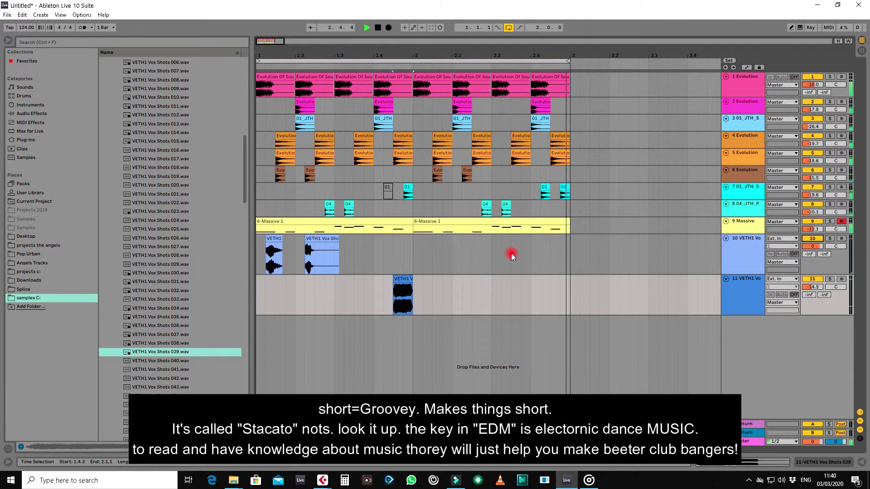
drag(282, 239, 304, 239)
click(312, 239)
Step: Set the vocal track 10 volume to -15.5 dB and move the Vox Shots 031 clip to 1.1.4
drag(822, 245, 814, 245)
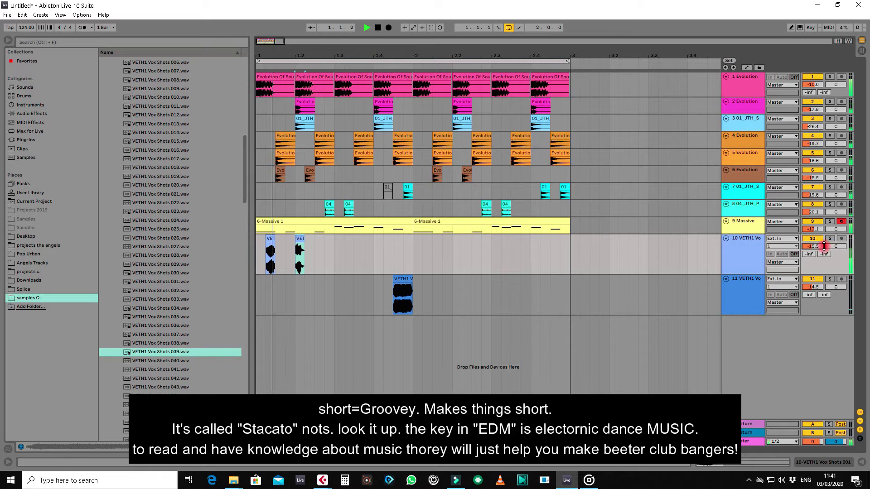
click(362, 270)
drag(301, 239, 292, 239)
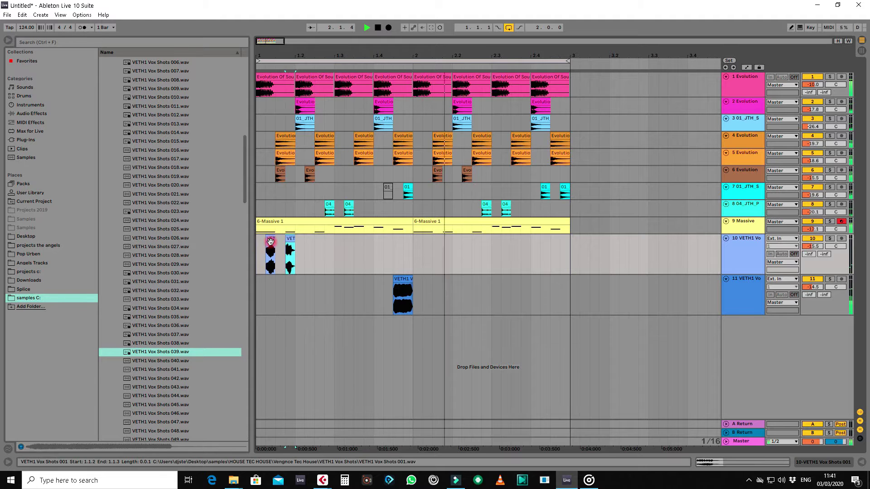
Step: Narrow the arrangement grid to 1/32 and shorten the Vox Shots 001 clip at 1.1.2 to one thirty-second
right_click(325, 252)
click(414, 345)
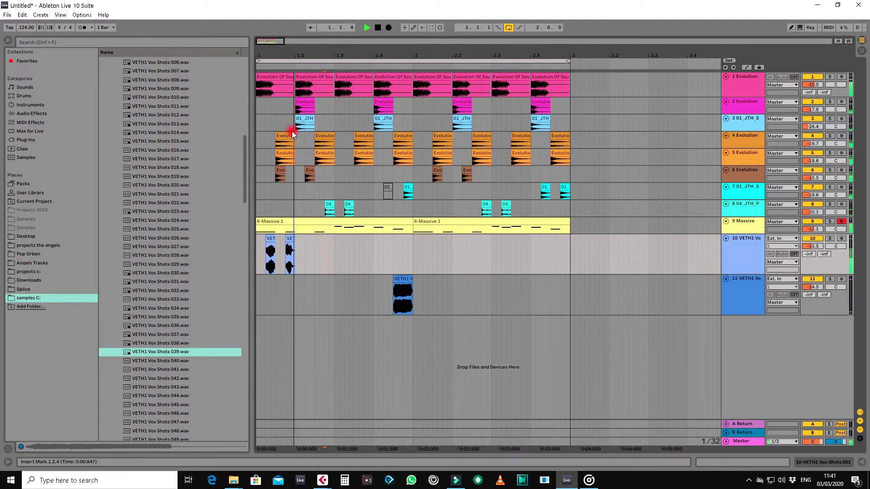
drag(257, 54, 303, 240)
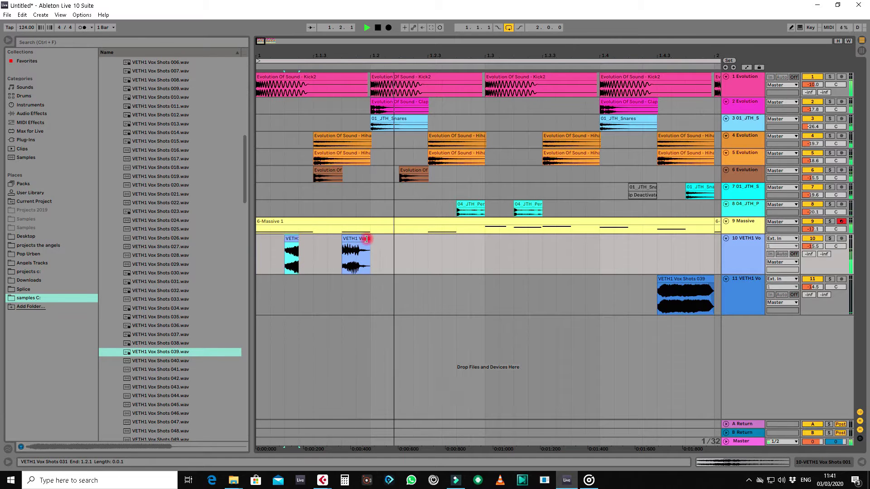
Step: Try shortening the Vox Shots 031 clip to one thirty-second and extend it back to 1.2.1
drag(369, 237, 360, 240)
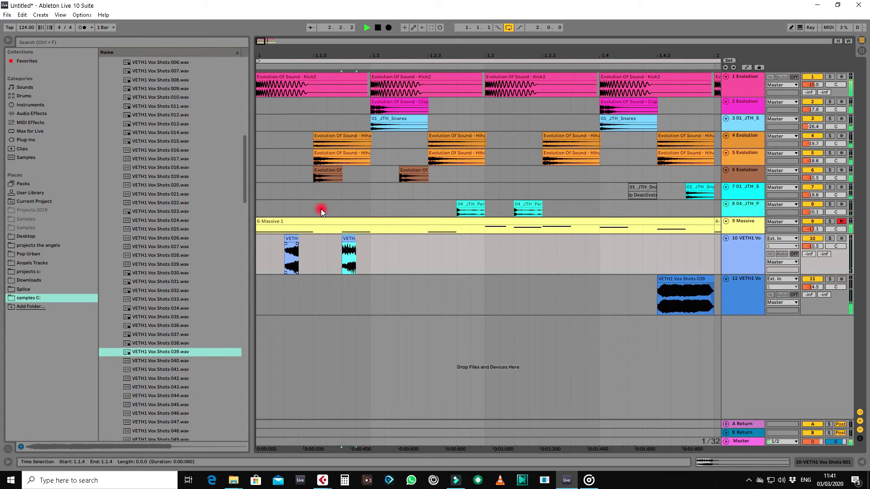
drag(302, 61, 295, 54)
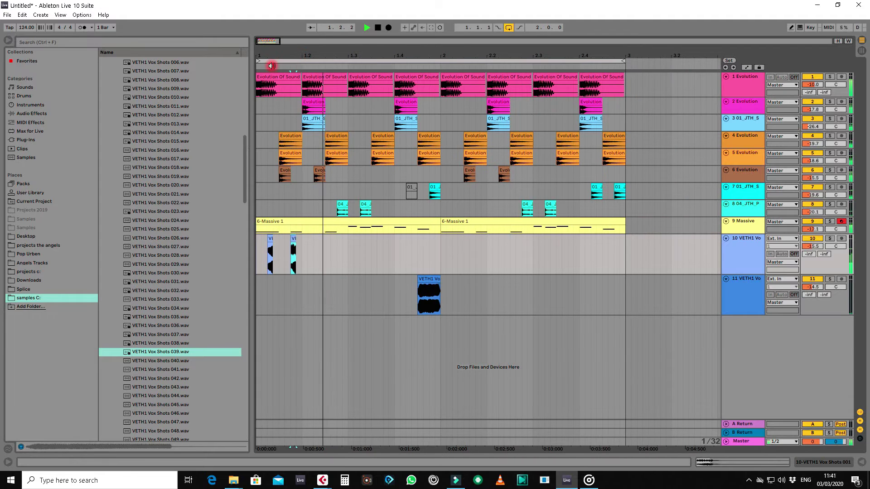
drag(293, 236, 301, 237)
Step: Audition more VETH1 Vox Shots samples from 040 onward for another vocal ad-lib
click(184, 361)
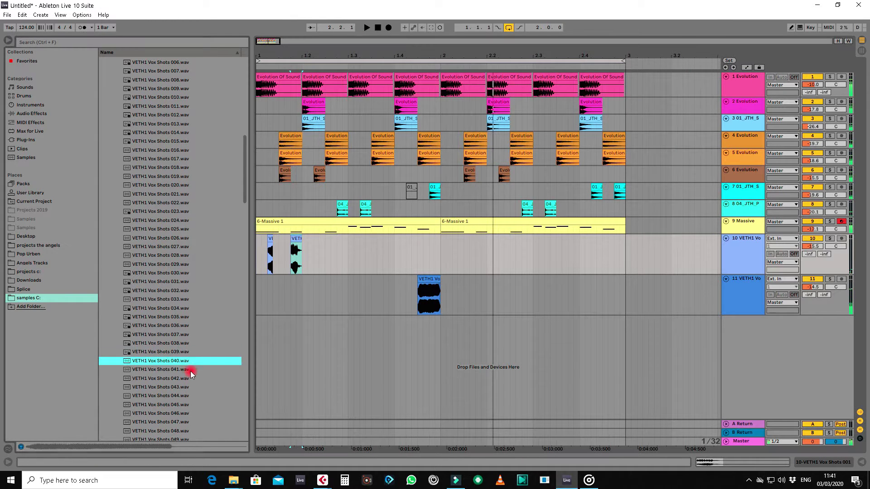
scroll(186, 374, down, 3)
click(187, 340)
scroll(192, 360, down, 3)
click(154, 343)
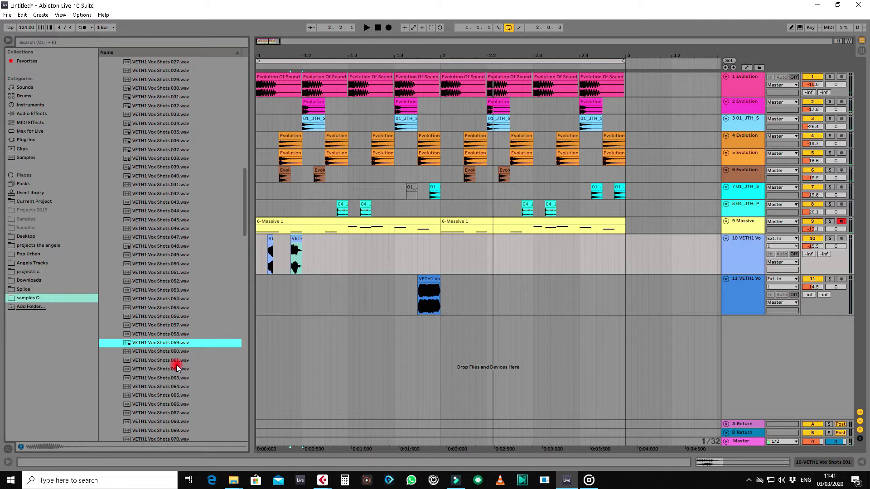
scroll(174, 363, down, 2)
click(160, 350)
click(172, 341)
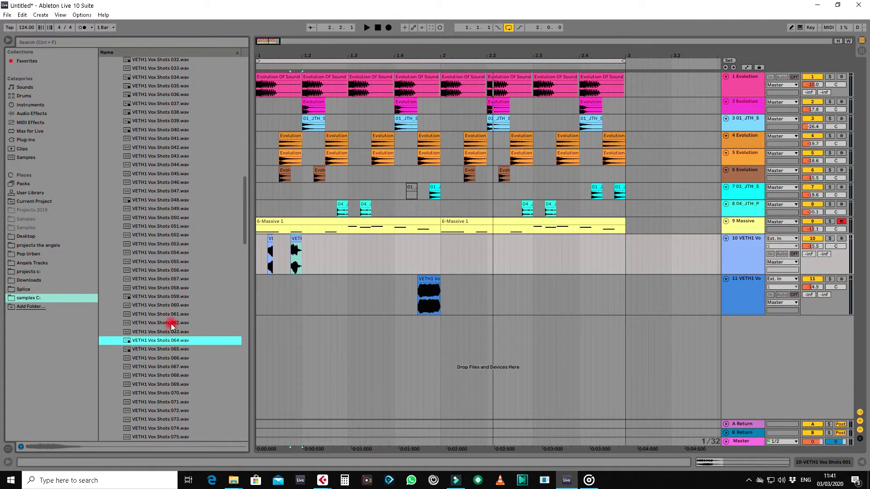
click(172, 324)
scroll(175, 392, down, 5)
click(174, 386)
scroll(175, 387, up, 15)
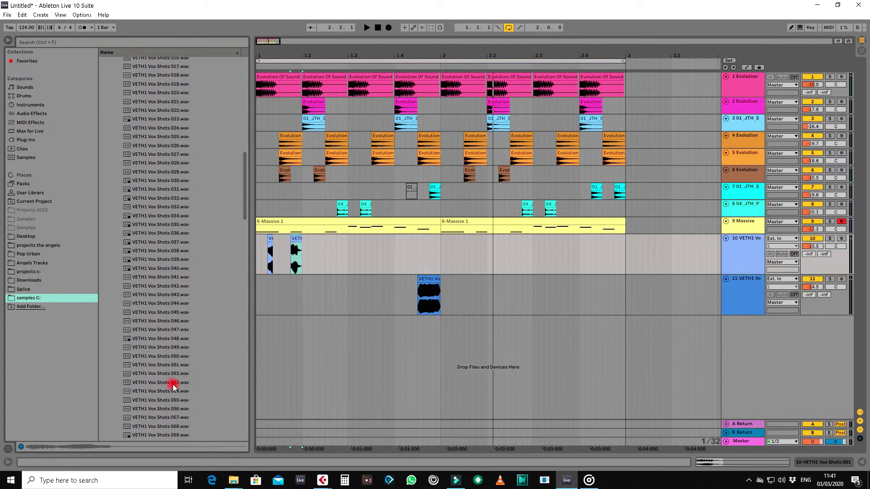
Step: Search the samples for "hey" and add Hey (Vocal).WAV from VOcals & Adlibs to a new audio track just after 1.2.3
text(hey)
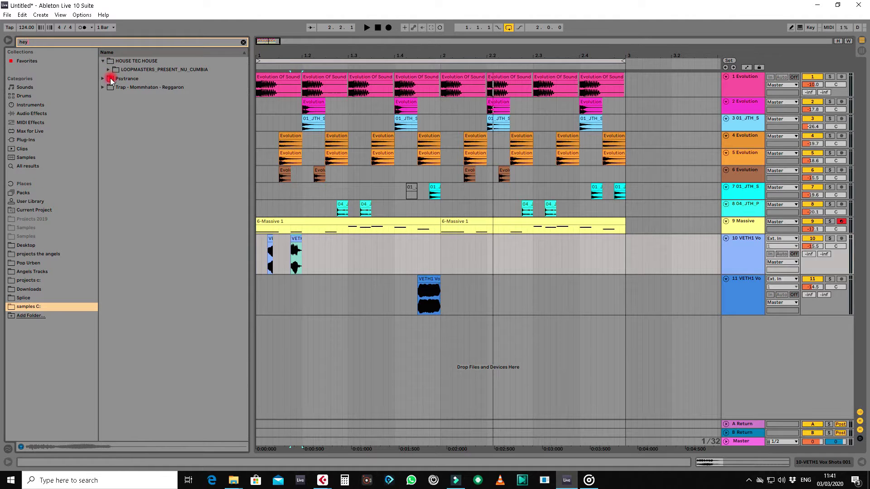
click(102, 88)
click(107, 97)
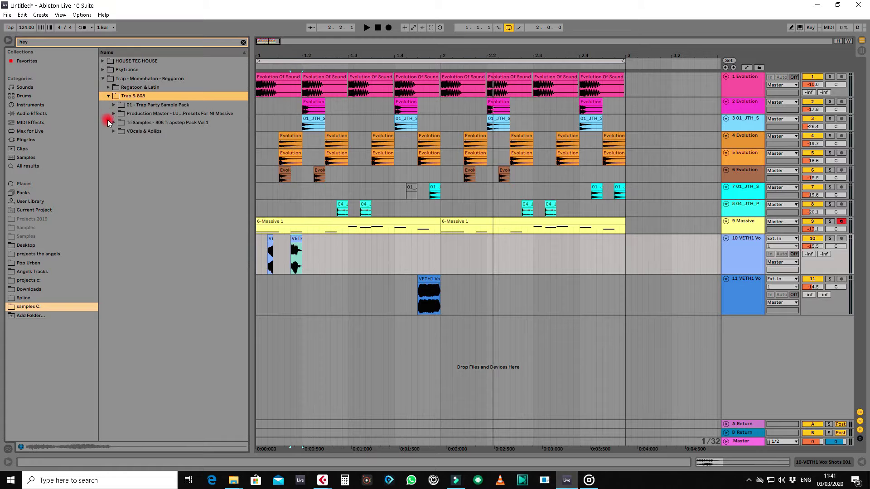
click(112, 130)
click(114, 131)
click(142, 138)
mouse_move(140, 141)
mouse_down()
mouse_move(303, 334)
mouse_move(333, 333)
mouse_up()
Step: Play the loop from 1.1.1 and set the Hey (Vocal) track volume to -10.0 dB
click(261, 324)
key(space)
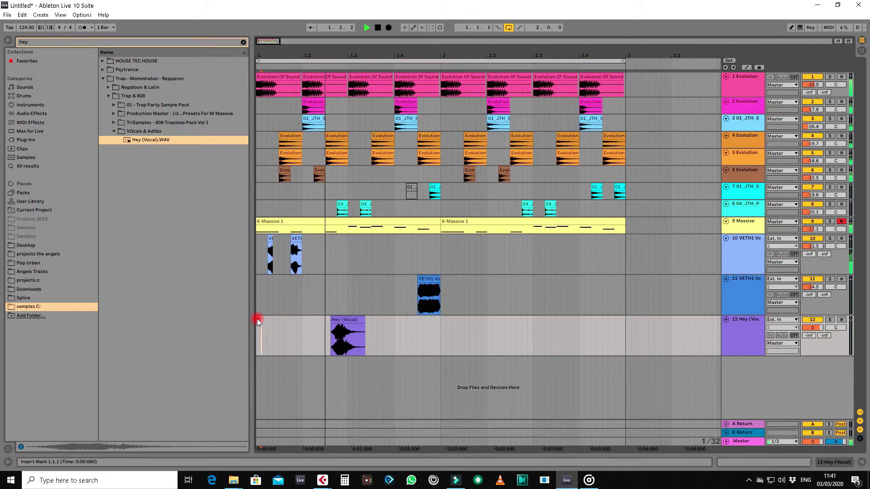
drag(817, 328, 820, 330)
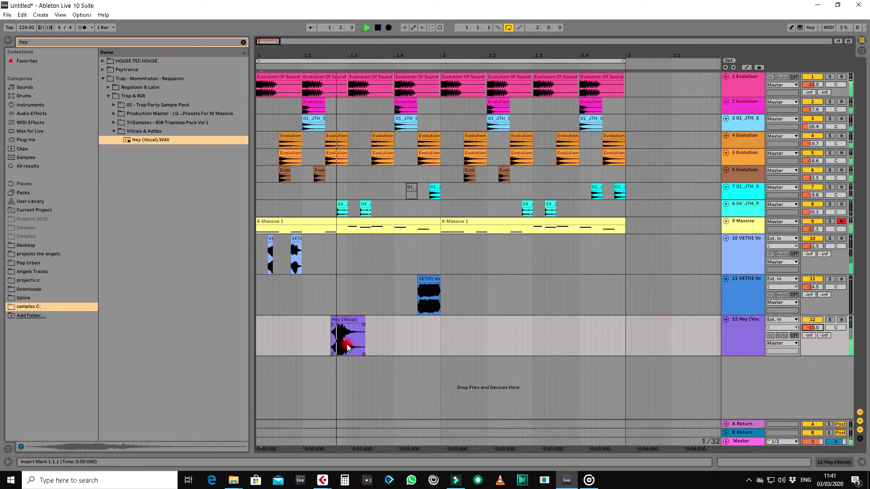
Step: Move the Hey (Vocal) clip's sample start to 43 ms to skip the quiet onset, and return to the arrangement
click(359, 330)
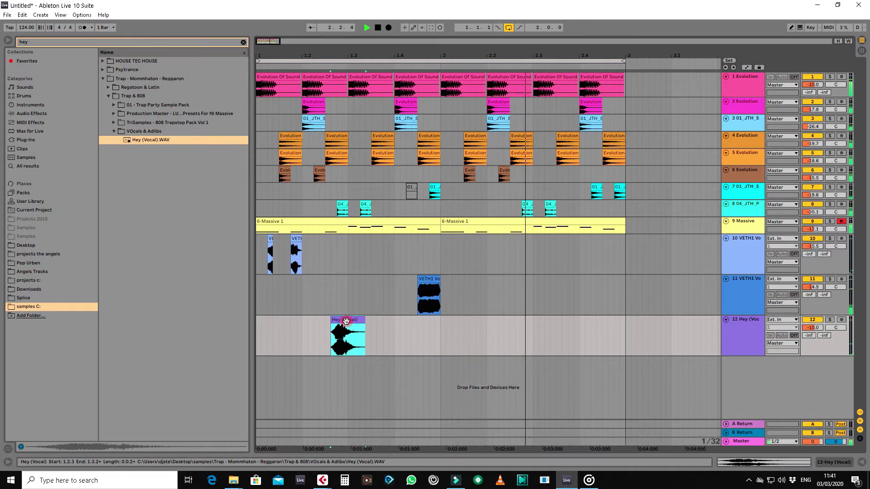
double_click(356, 331)
drag(150, 53, 237, 55)
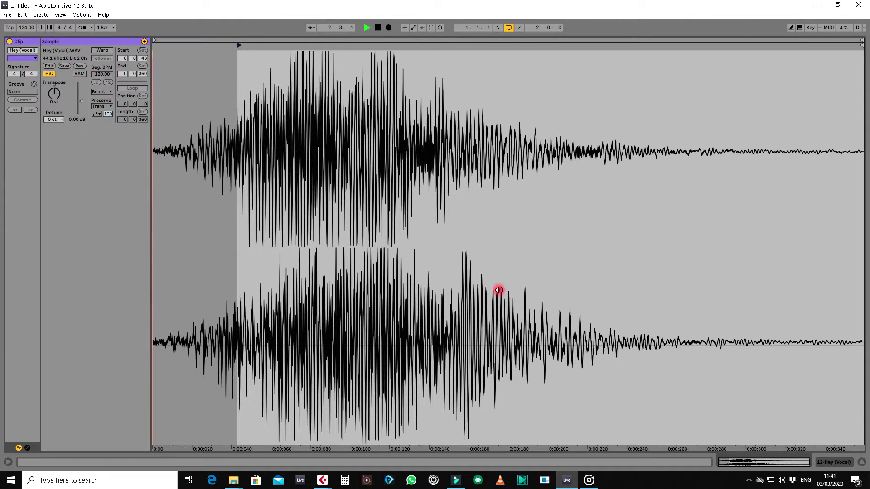
click(862, 462)
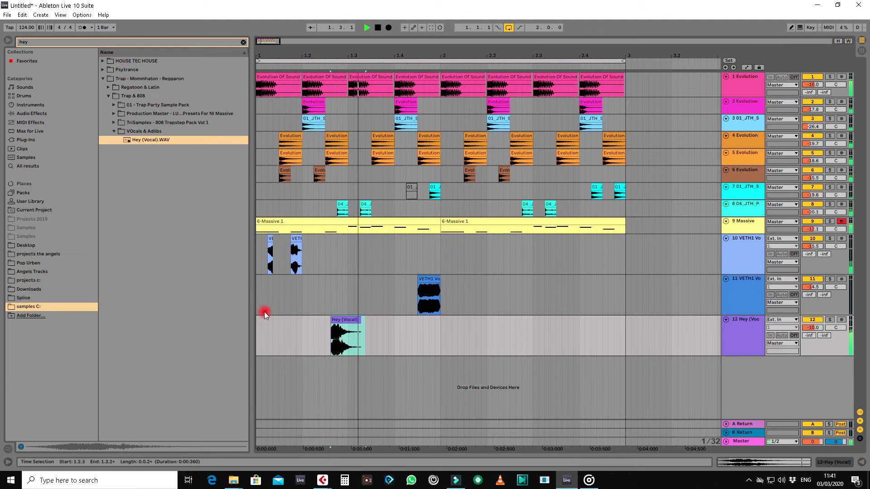
Step: Fit the Hey (Vocal) clip between 1.2.3 and 1.3.1 and set its track volume to -13.0 dB
click(372, 327)
mouse_move(344, 321)
mouse_down()
mouse_move(360, 328)
mouse_move(345, 326)
mouse_up()
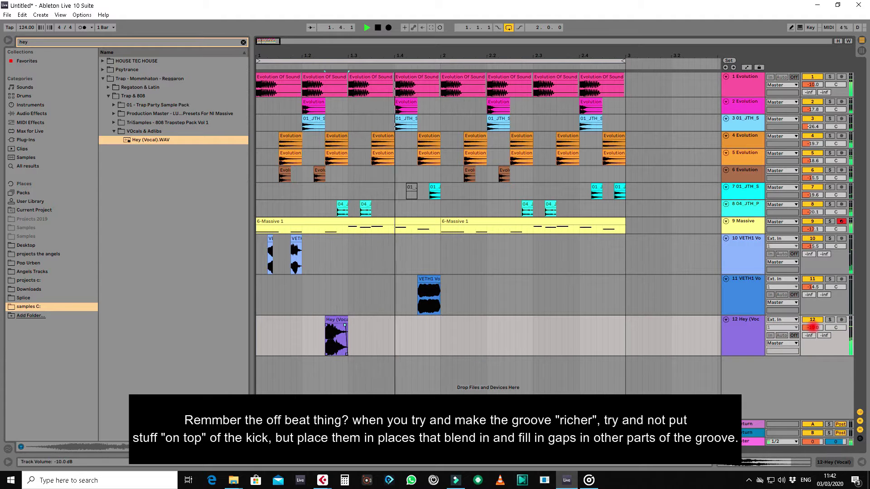
drag(814, 329, 814, 343)
click(518, 231)
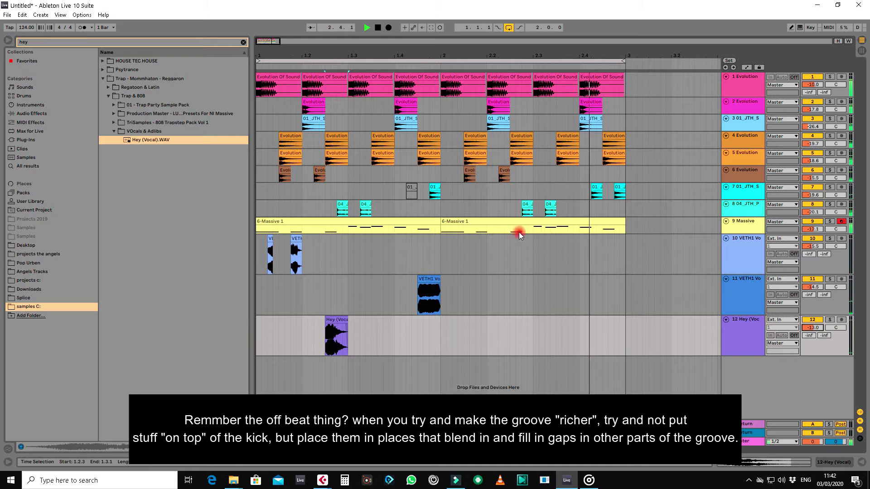
mouse_move(442, 277)
mouse_down()
mouse_move(434, 281)
mouse_move(441, 285)
mouse_up()
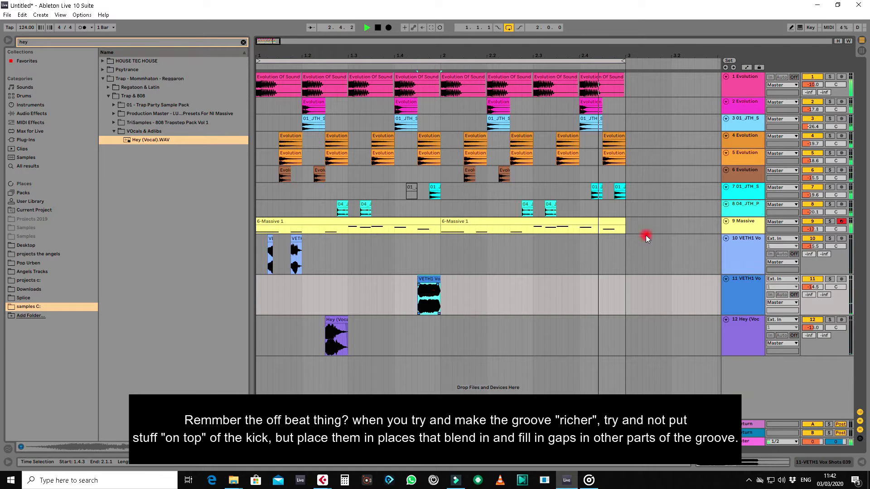
Step: Fold vocal tracks 10, 11 and 12, make the Massive track taller and set its volume to -10.0 dB
click(725, 239)
click(725, 247)
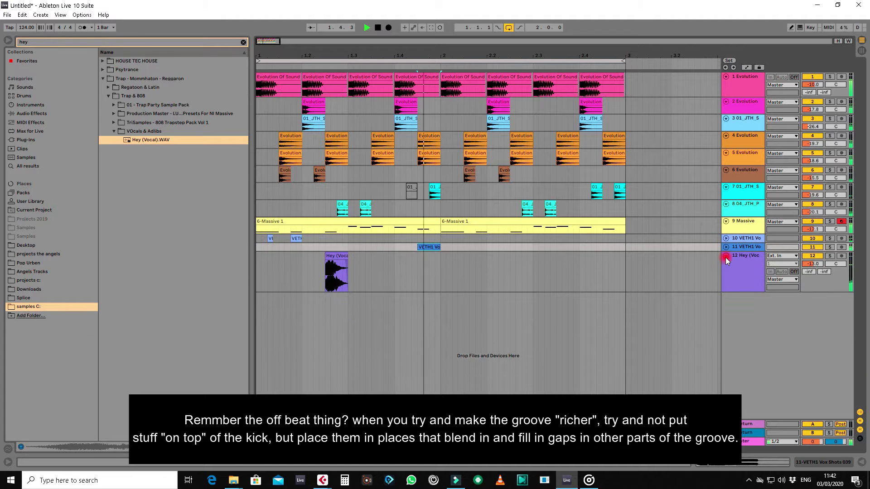
click(726, 256)
drag(737, 234, 738, 242)
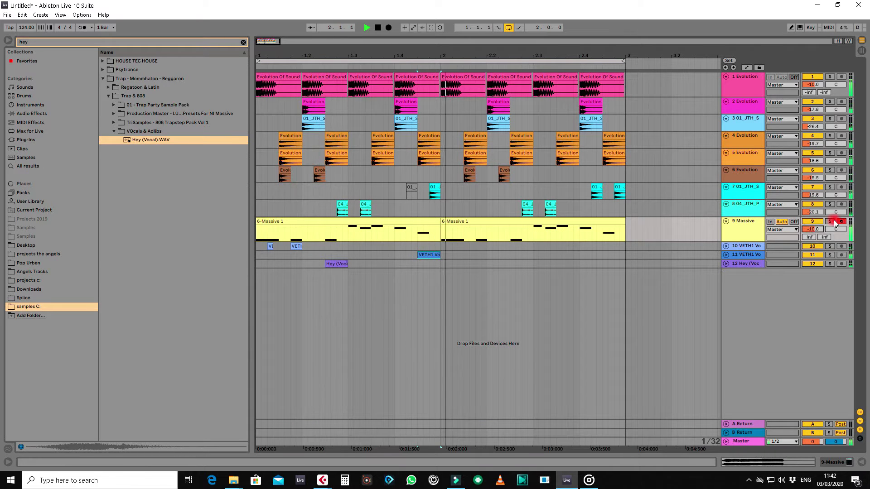
Step: Clear the "hey" sample search and collapse the Trap and Vengnce Tec House folders in the sample library
click(101, 79)
key(BackSpace)
key(BackSpace)
key(BackSpace)
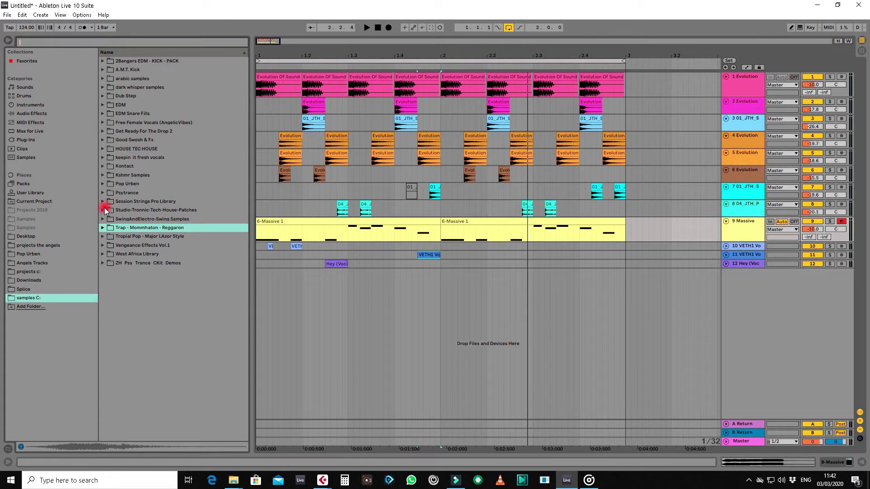
click(102, 149)
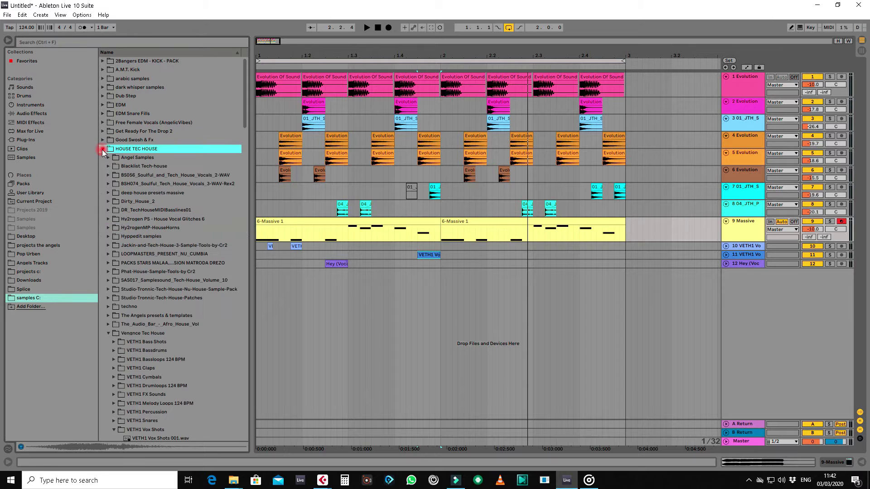
scroll(116, 346, down, 4)
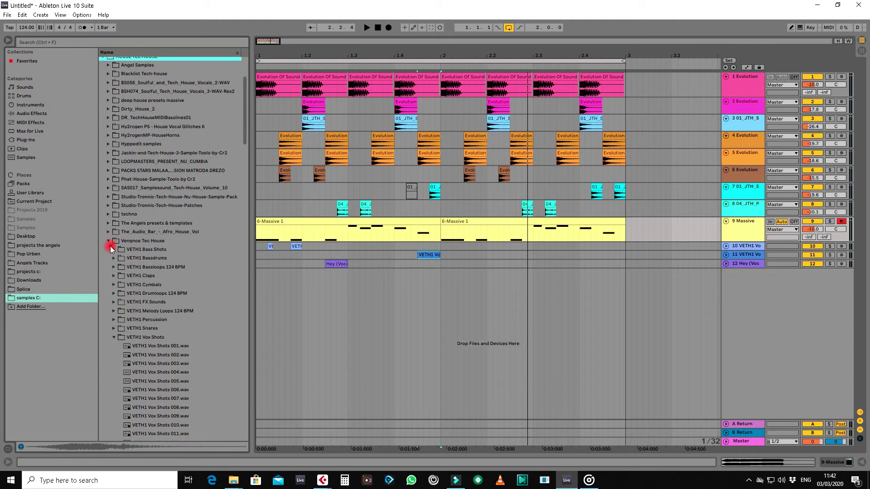
click(109, 239)
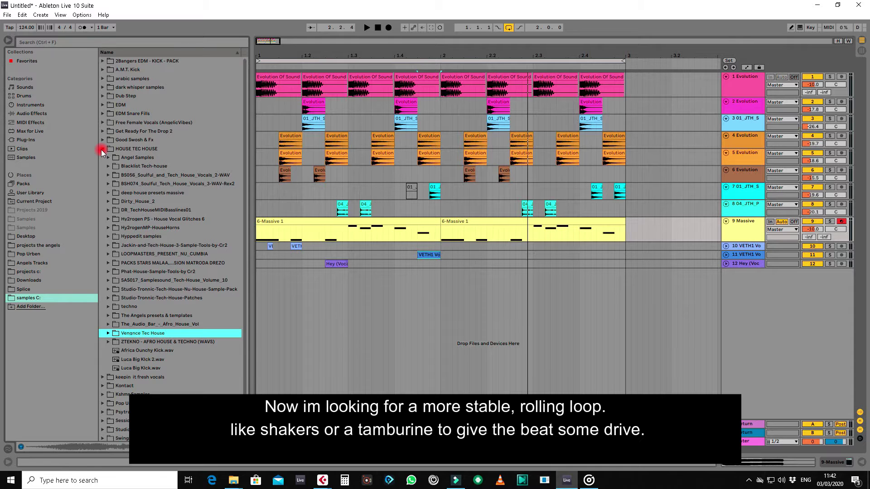
click(102, 149)
click(104, 106)
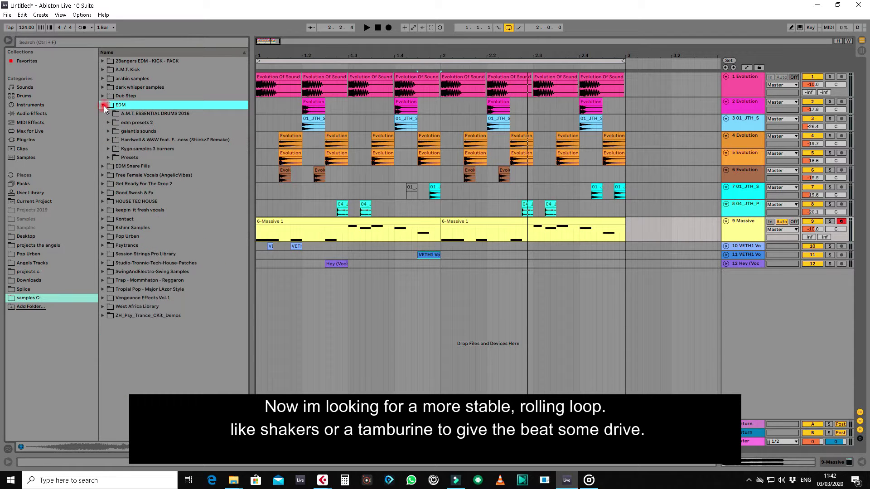
click(104, 106)
click(52, 41)
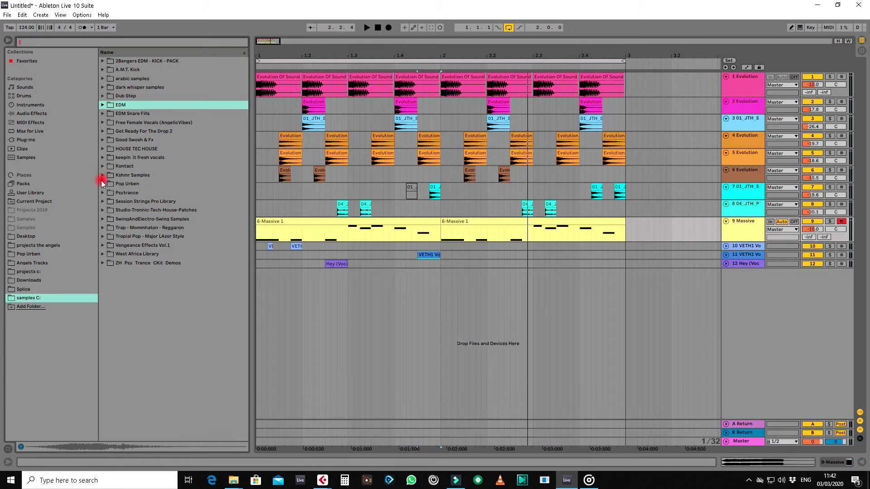
Step: Open the Drum Loops folder of the Phat House - Sample Tools by Cr2 pack inside HOUSE TEC HOUSE
click(104, 149)
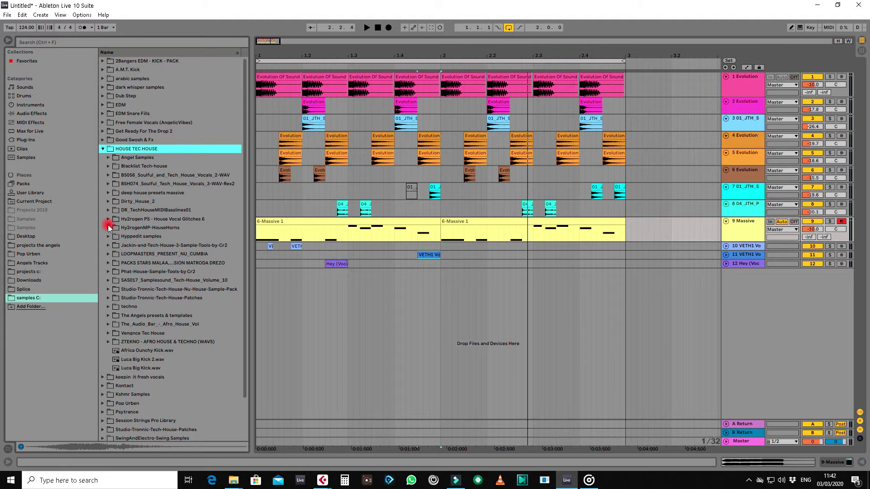
click(110, 272)
click(117, 289)
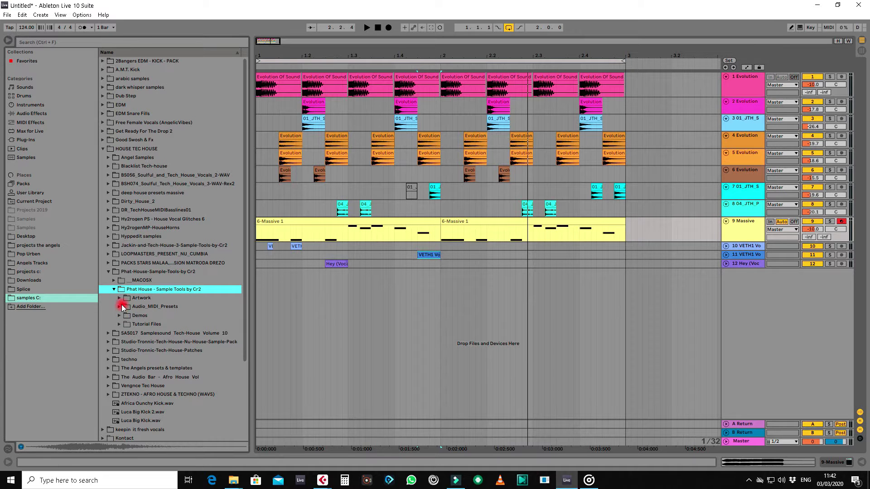
click(122, 307)
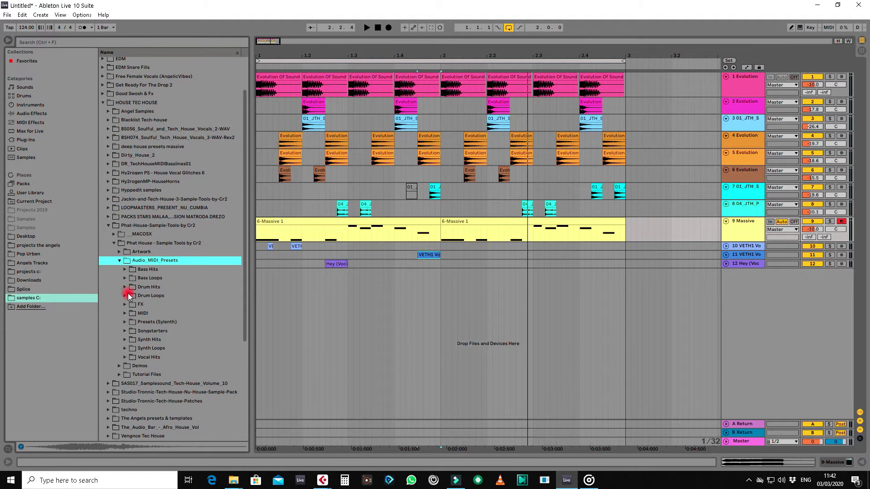
click(125, 296)
Step: Audition Phat House drum loops from the start and end of the folder, up to 20_PH_Drum_Loop_124_Percs.wav
click(216, 332)
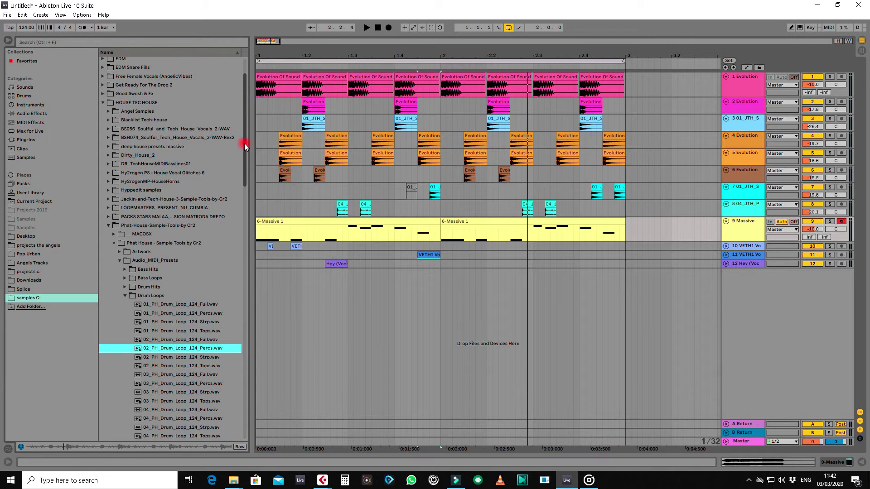
drag(244, 143, 235, 357)
click(213, 272)
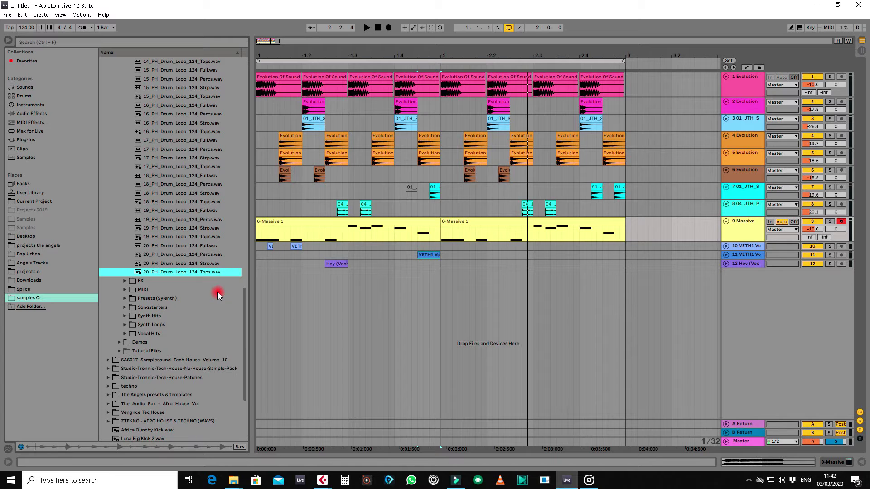
key(Up)
key(Up)
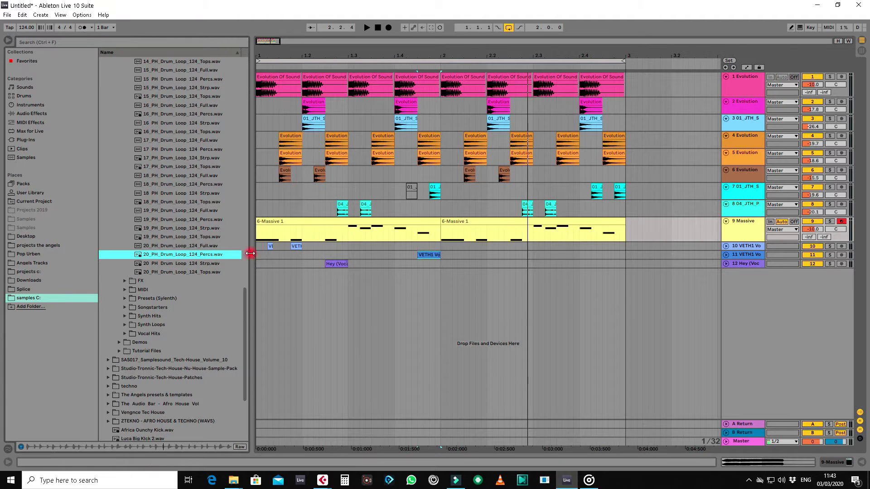
Step: Try 20_PH_Drum_Loop_124_Percs.wav from 1.1.1 on a new audio track at -17.0 dB and delete only the clip
drag(194, 256, 259, 294)
key(space)
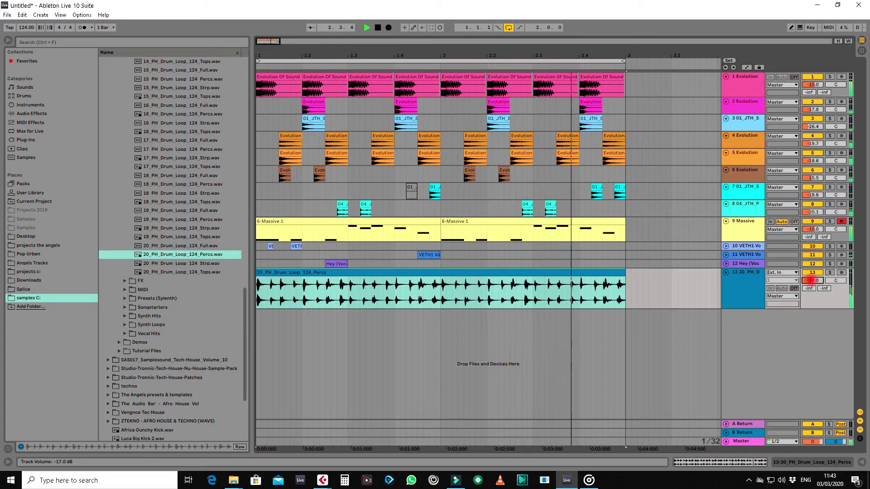
click(408, 272)
key(Delete)
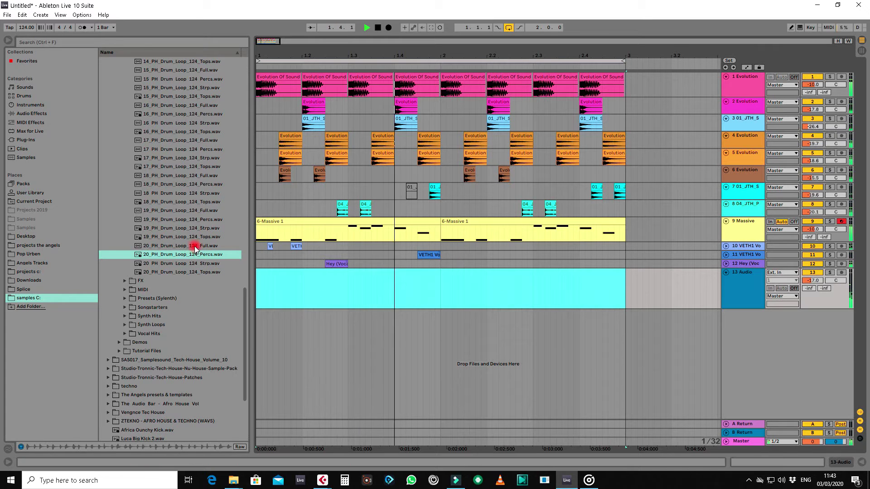
Step: Audition Phat House drum loops upward from the end of the folder to 16_PH_Drum_Loop_124_Tops.wav
click(195, 238)
key(Up)
key(Up)
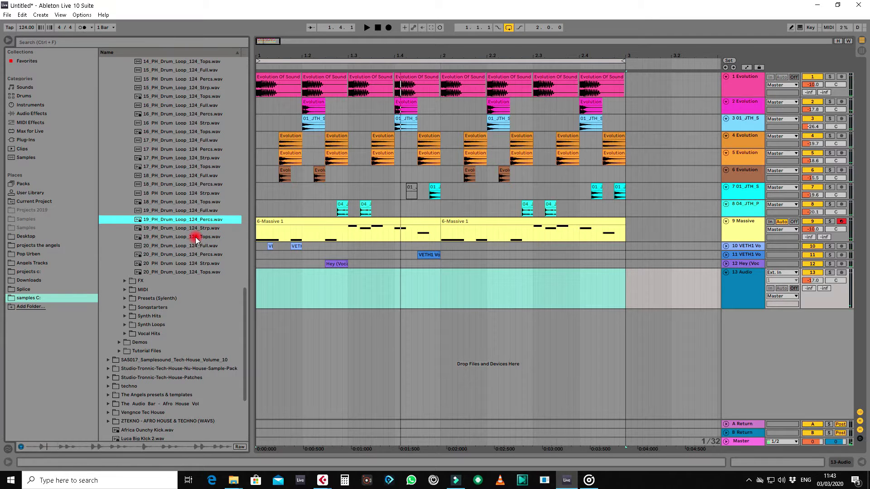
key(Up)
key(Up)
key(Up)
key(Up)
key(Up)
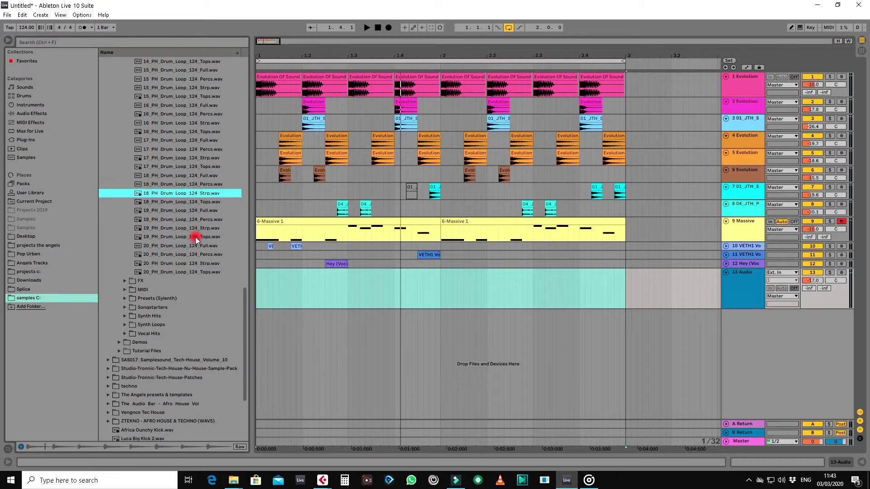
key(Up)
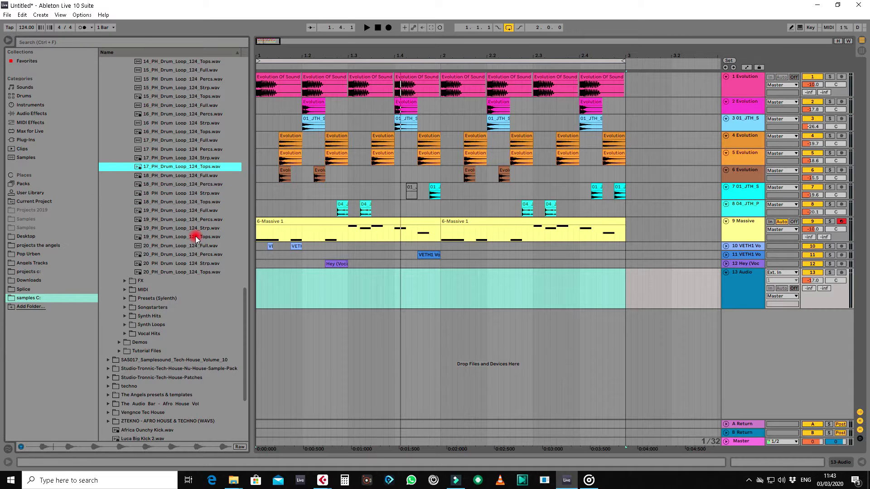
key(Up)
key(Up)
key(Up)
key(Up)
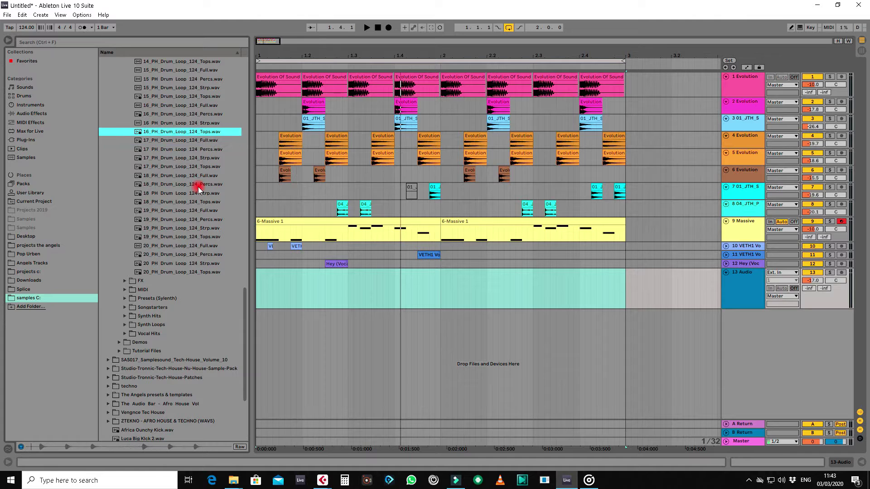
Step: Try 16_PH_Drum_Loop_124_Tops.wav from 1.1.1 on the empty audio track 13 with the beat, and delete the clip
scroll(197, 186, up, 3)
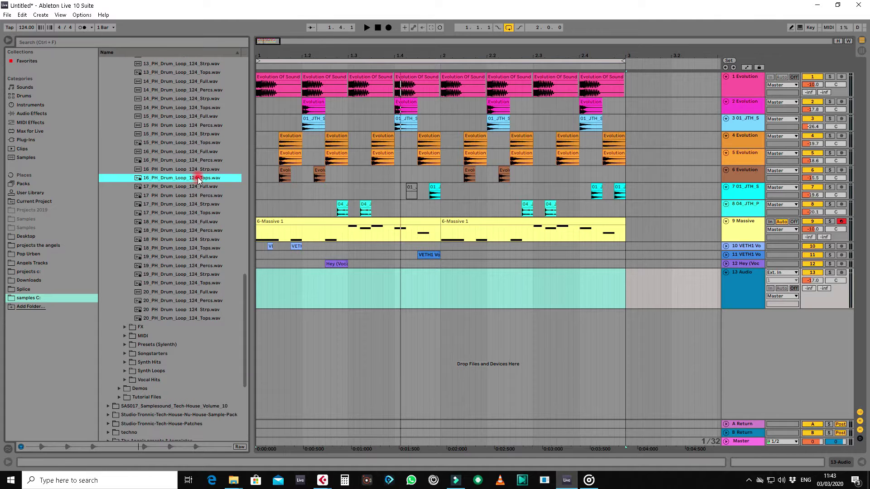
drag(198, 179, 257, 273)
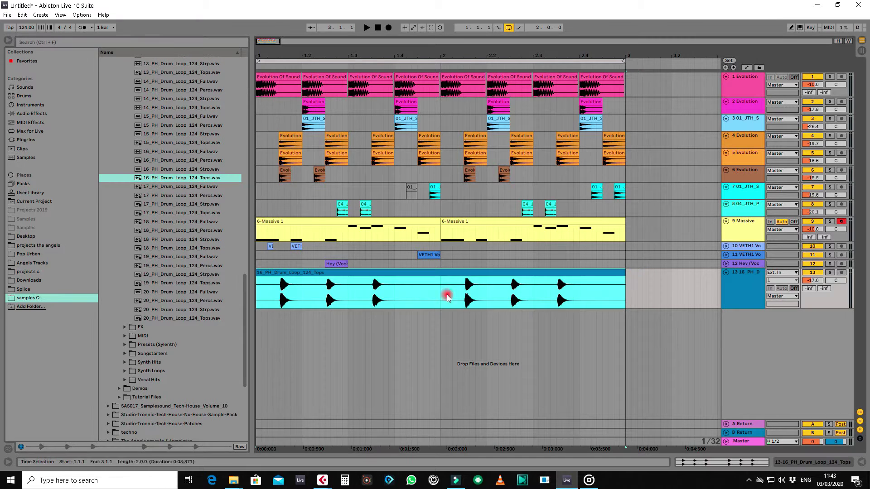
key(space)
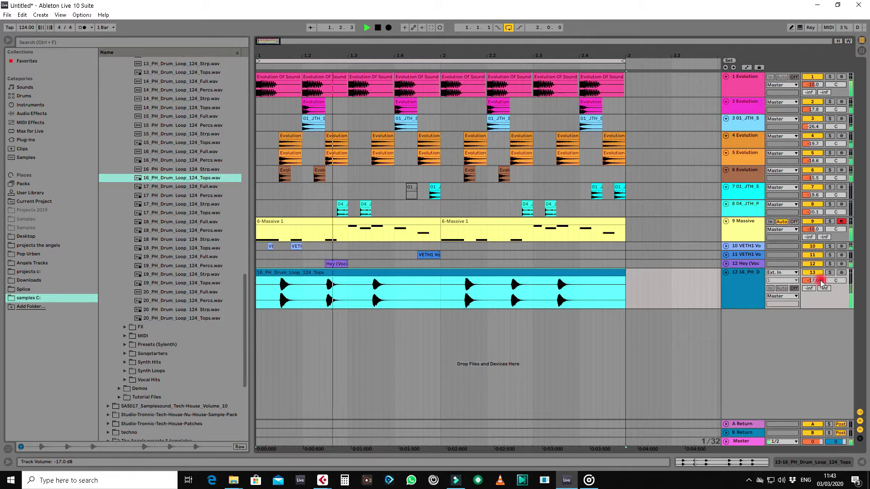
click(531, 274)
key(Delete)
key(space)
Step: Place 15_PH_Drum_Loop_124_Tops.wav at 1.1.1 on audio track 13 and set the track volume to -17.4 dB while the beat plays
click(197, 151)
click(198, 143)
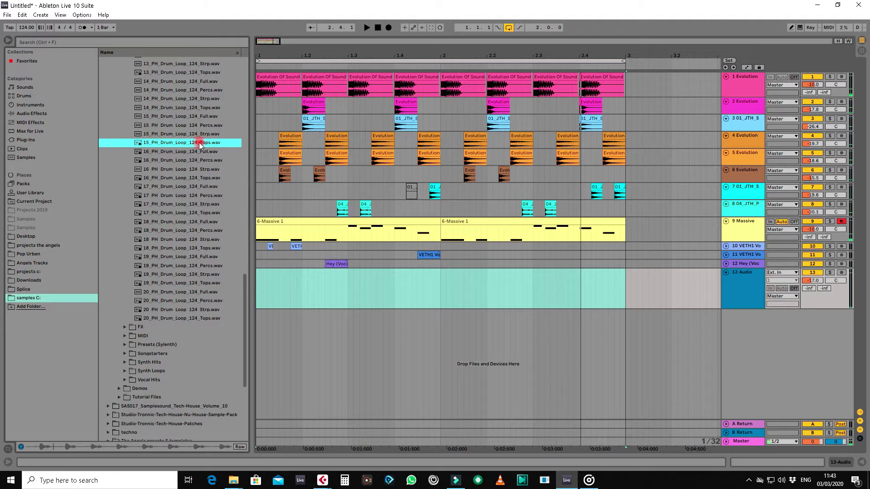
drag(210, 144, 258, 275)
click(820, 279)
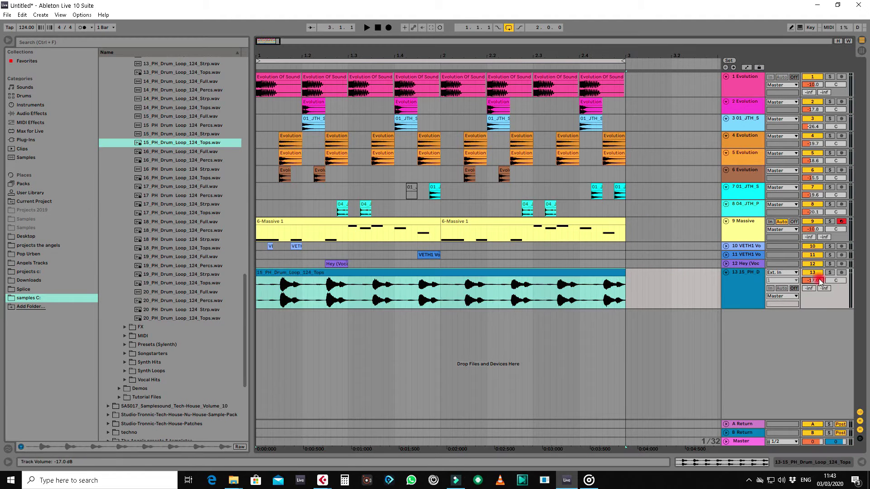
text(-20)
key(Return)
key(space)
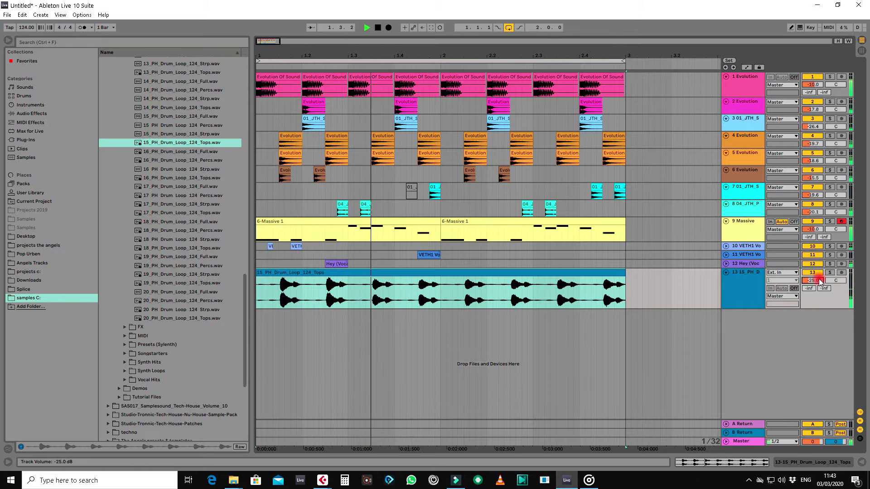
drag(819, 279, 819, 276)
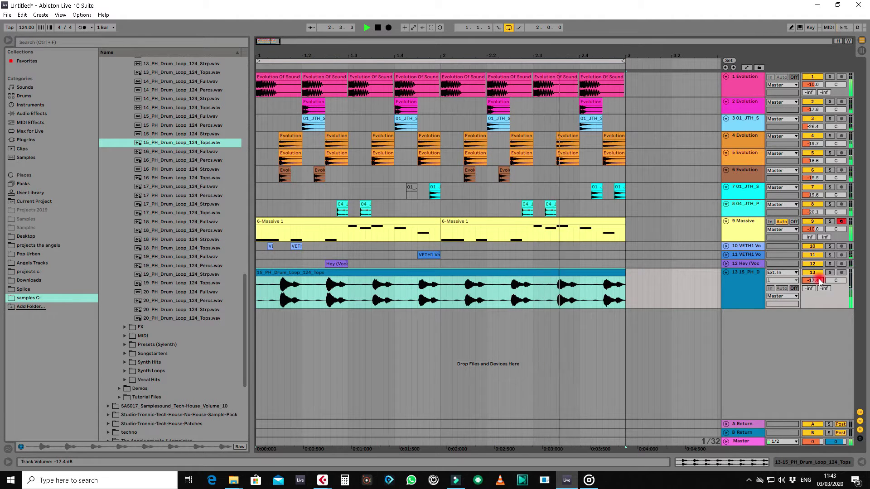
Step: Search the plug-ins for "kick" and add Kickstart-64bit to the drum loop track
click(34, 140)
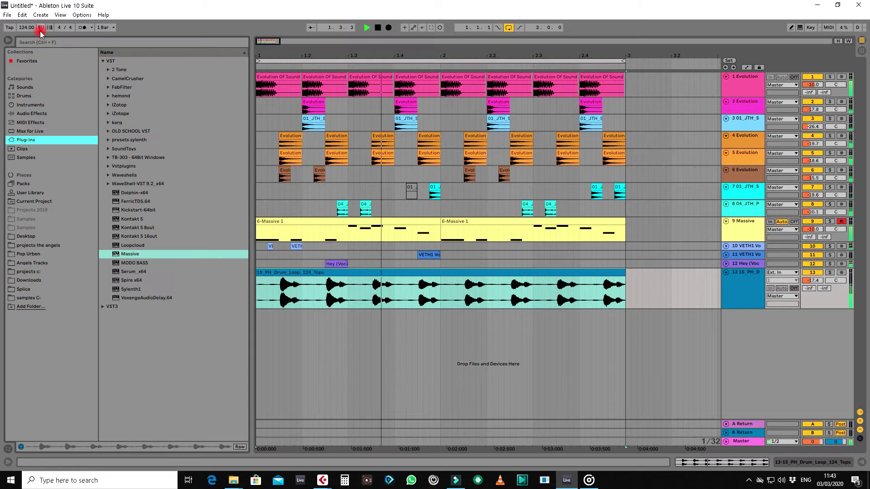
click(39, 44)
text(kick)
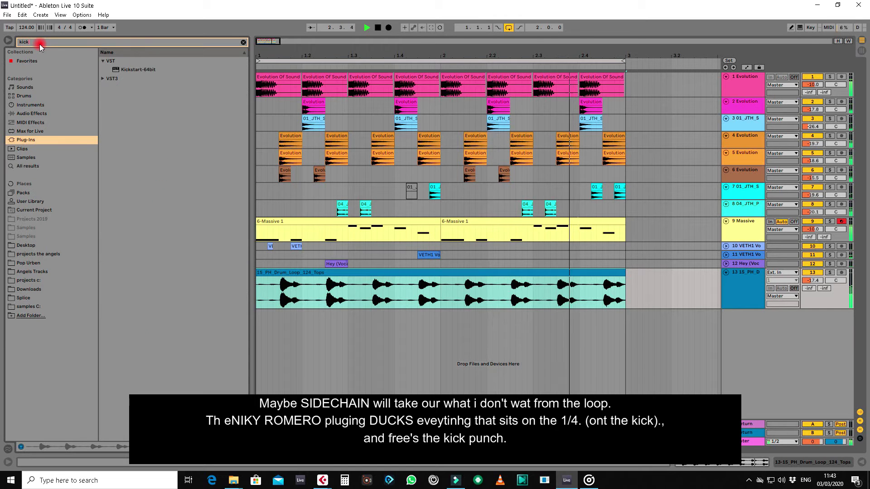
drag(145, 70, 410, 292)
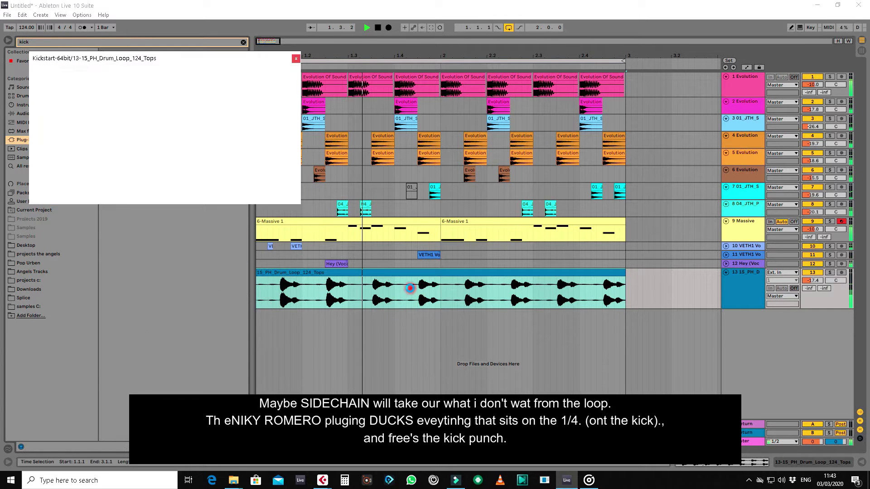
Step: Compare several Kickstart ducking curves during playback and lower the mix to 65% on the fifth curve
click(224, 176)
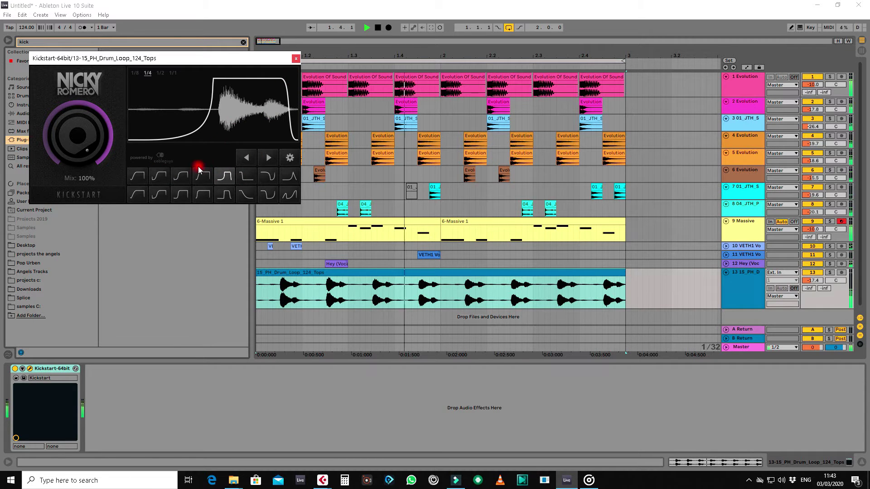
click(143, 178)
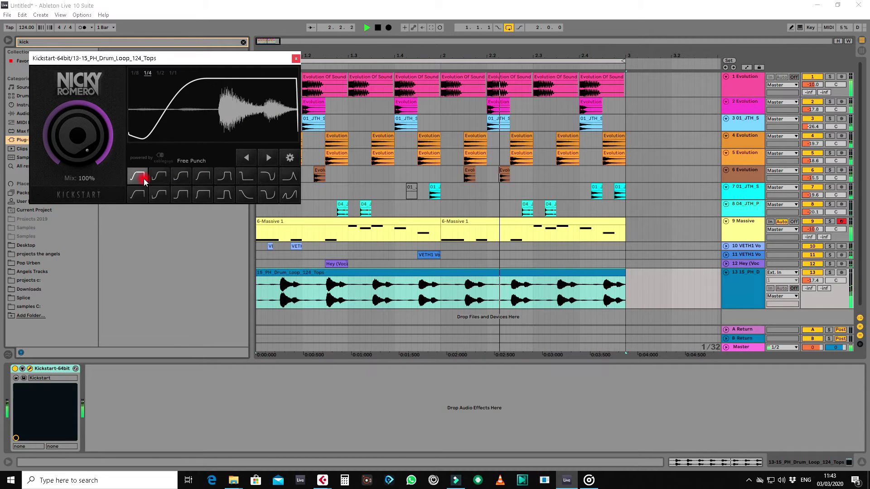
click(210, 176)
click(217, 175)
drag(70, 135, 63, 155)
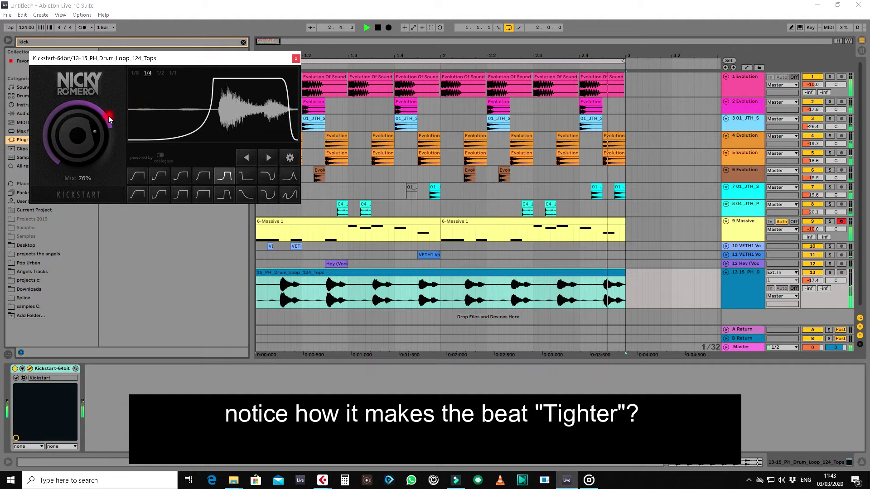
drag(80, 125, 81, 132)
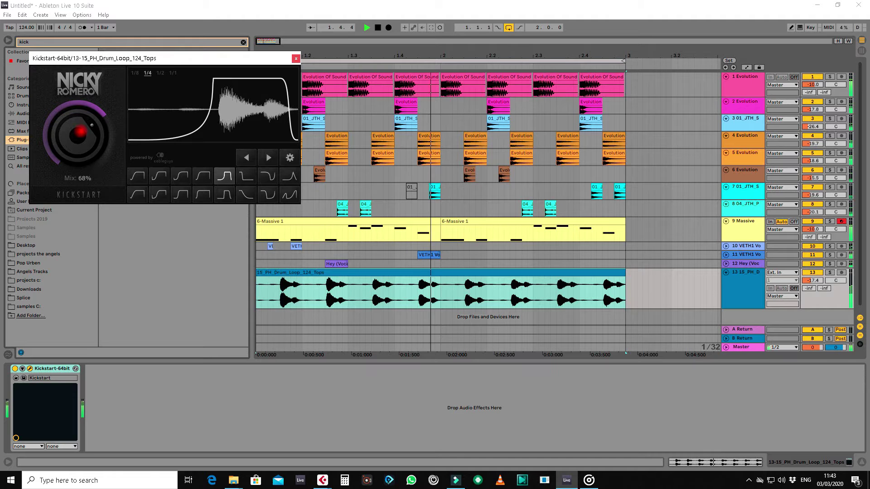
drag(81, 131, 81, 134)
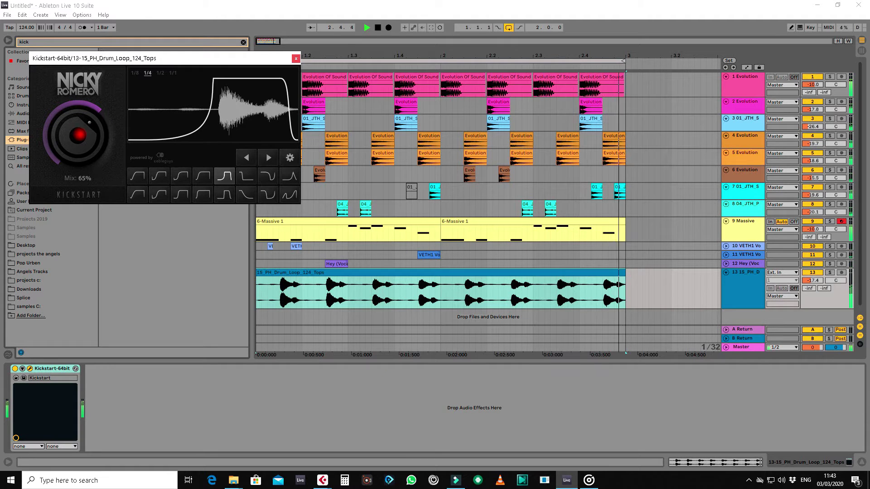
Step: Switch Kickstart to the Free Punch curve, set its mix to 72% and close the plug-in window
click(139, 175)
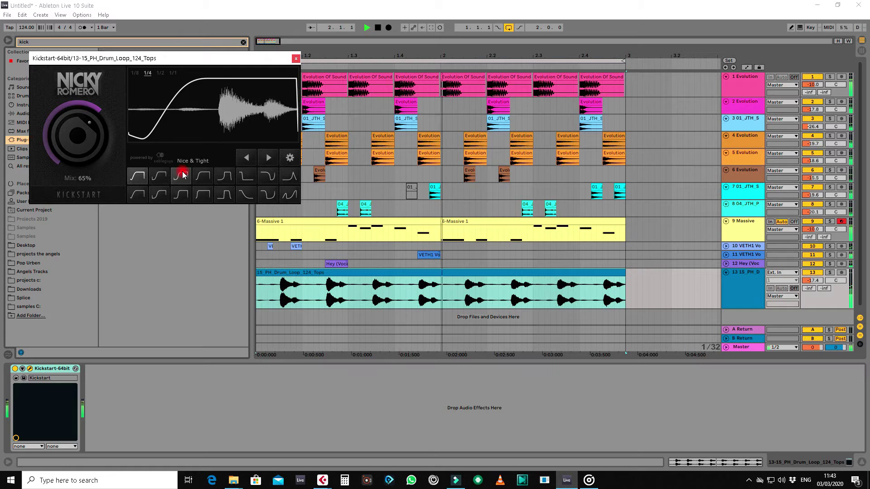
drag(84, 152, 84, 147)
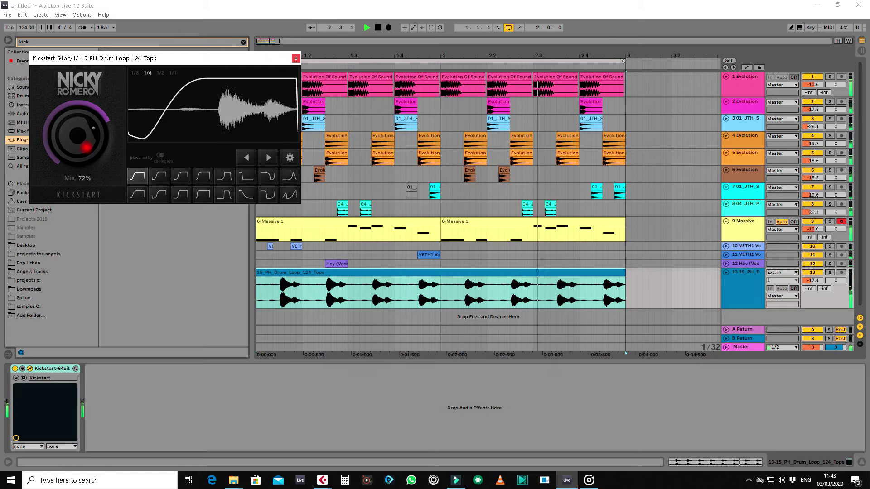
click(295, 59)
Step: Search the audio effects for "com", add a Compressor after Kickstart on the drum loop track and enable its sidechain
click(748, 298)
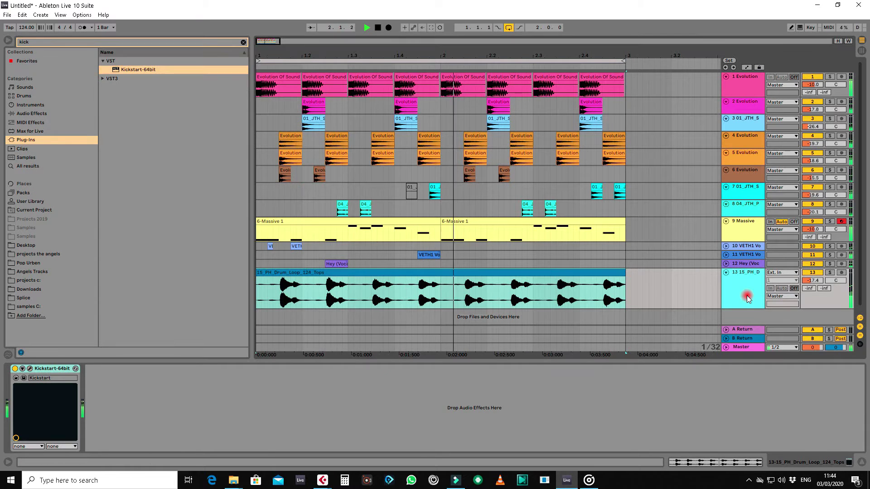
click(52, 41)
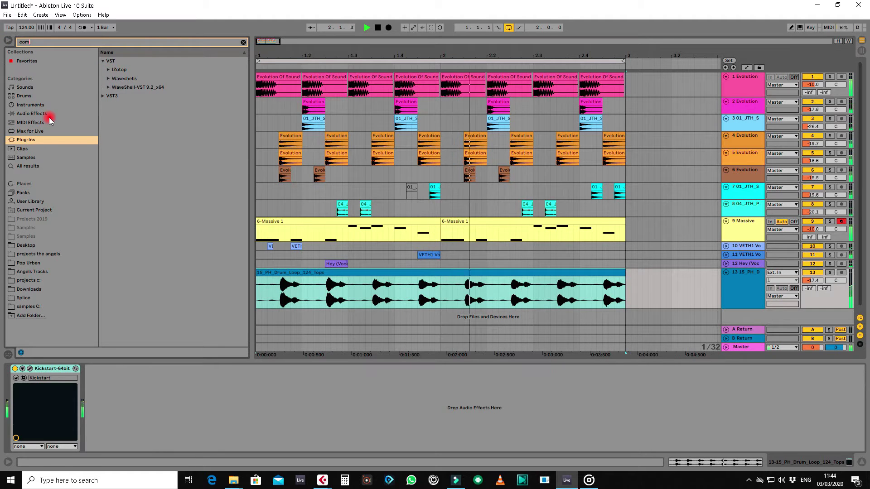
click(42, 97)
key(space)
click(38, 114)
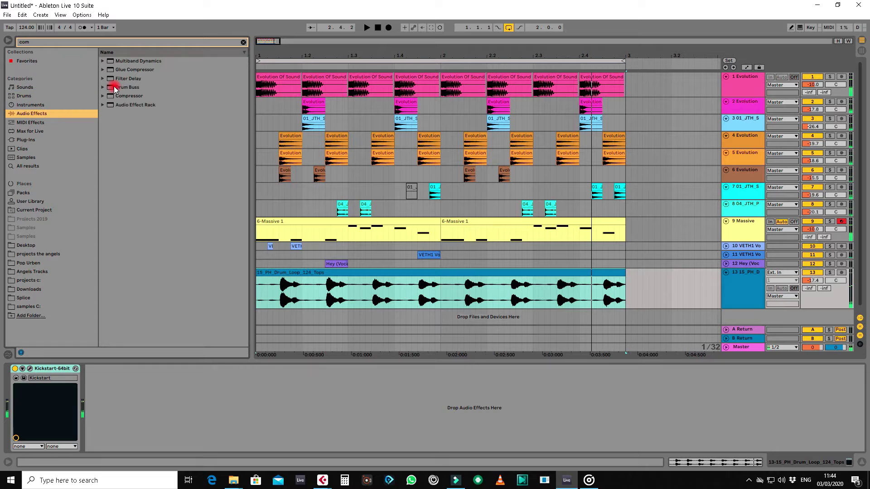
drag(135, 99, 184, 422)
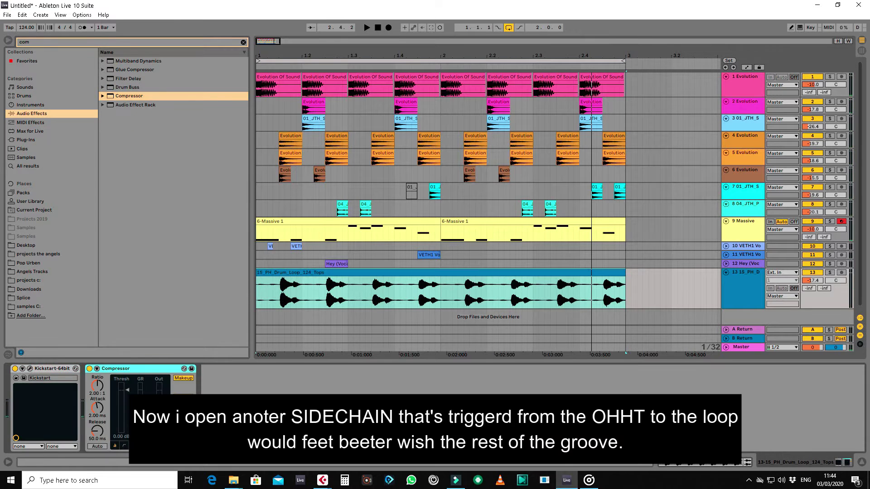
click(97, 369)
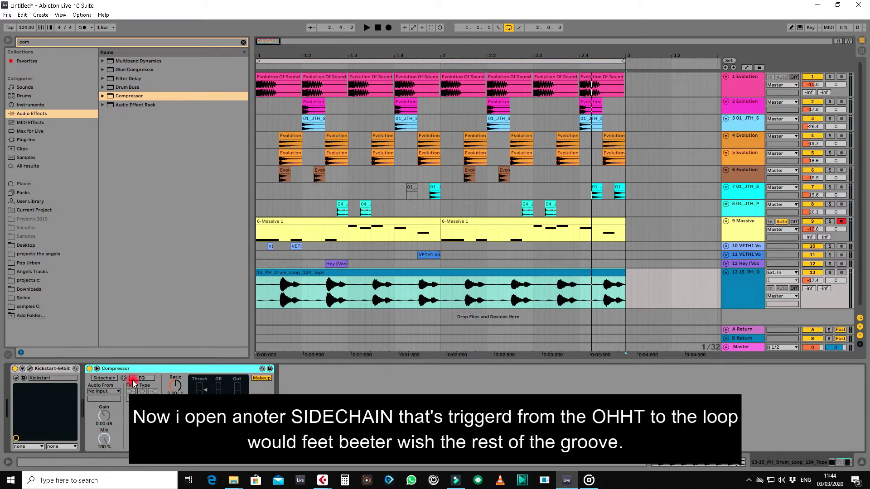
click(110, 390)
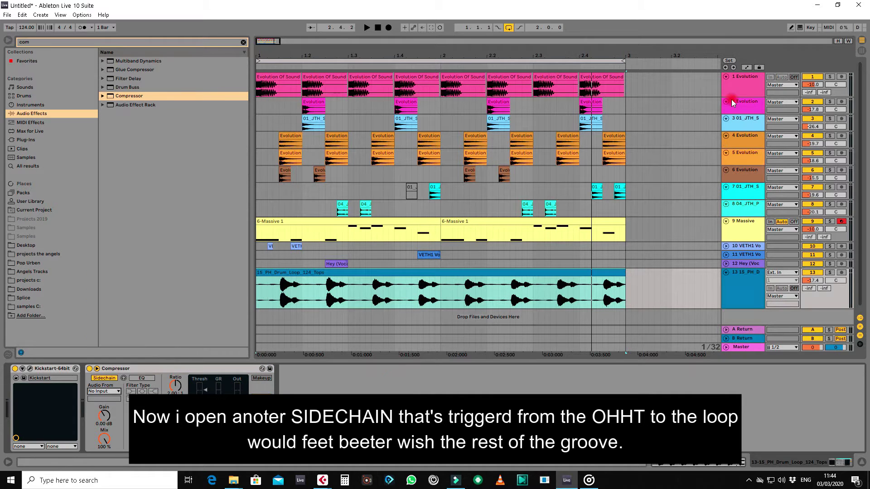
Step: Rename track 2 to "hht"
right_click(744, 99)
click(754, 138)
text(hht)
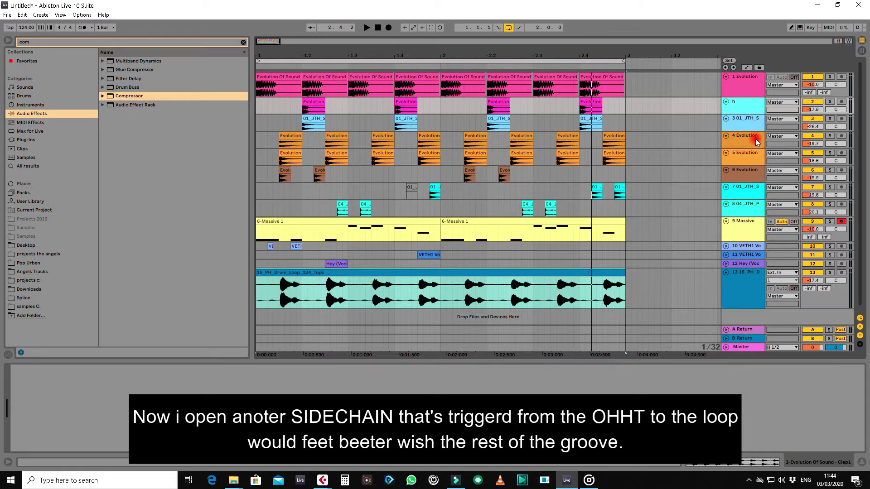
key(Return)
Step: Solo the drum loop track and start playback
click(745, 274)
click(829, 273)
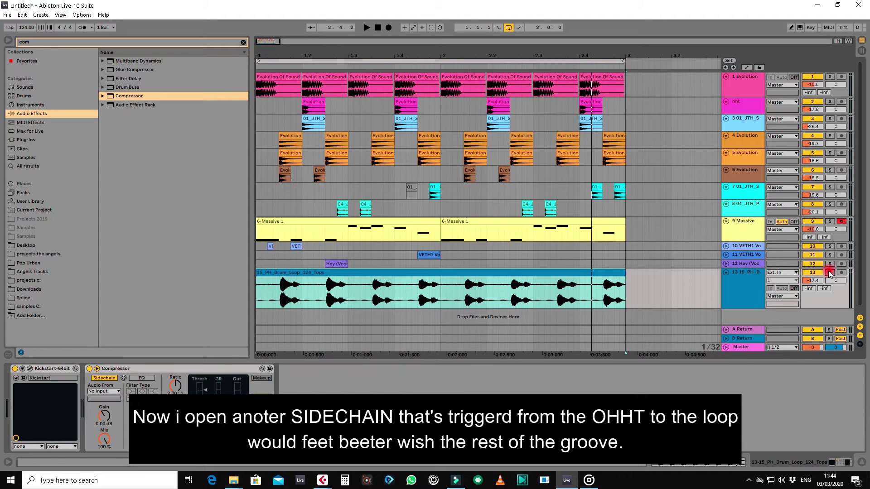
key(space)
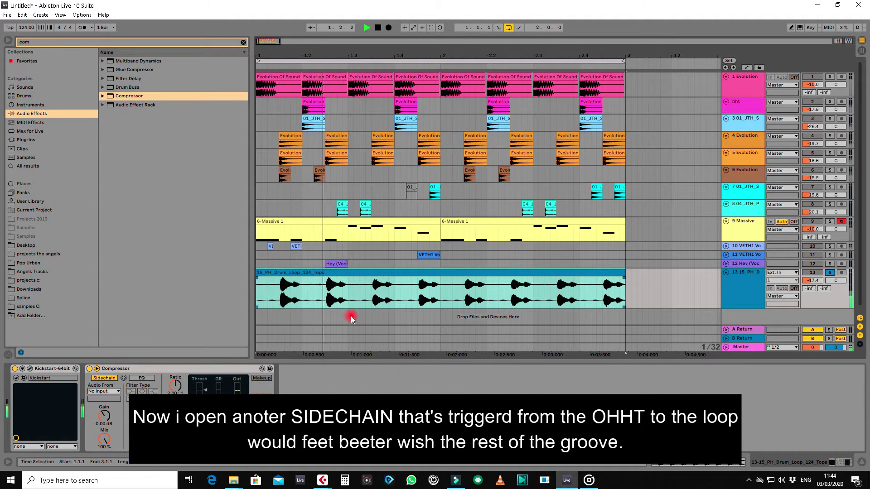
Step: Feed the Compressor's sidechain from the hht track, with threshold -34.2 dB, ratio 6.30:1 and attack 0.01 ms
click(105, 391)
click(105, 280)
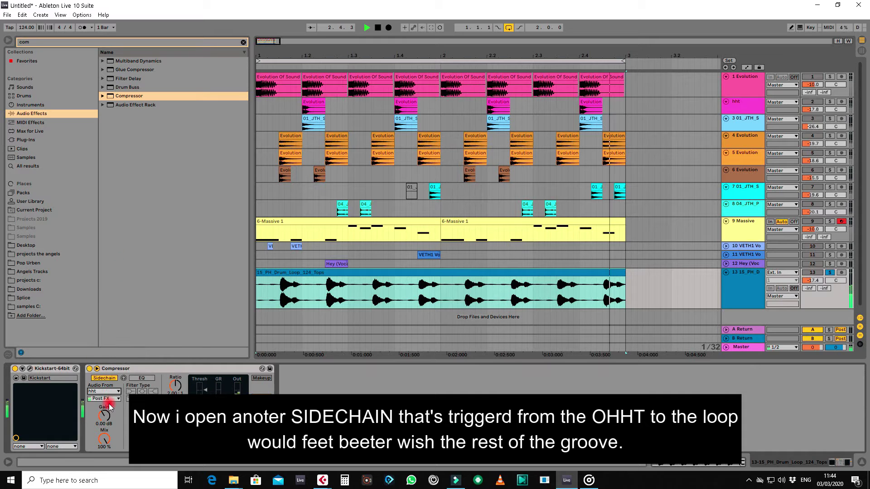
click(200, 405)
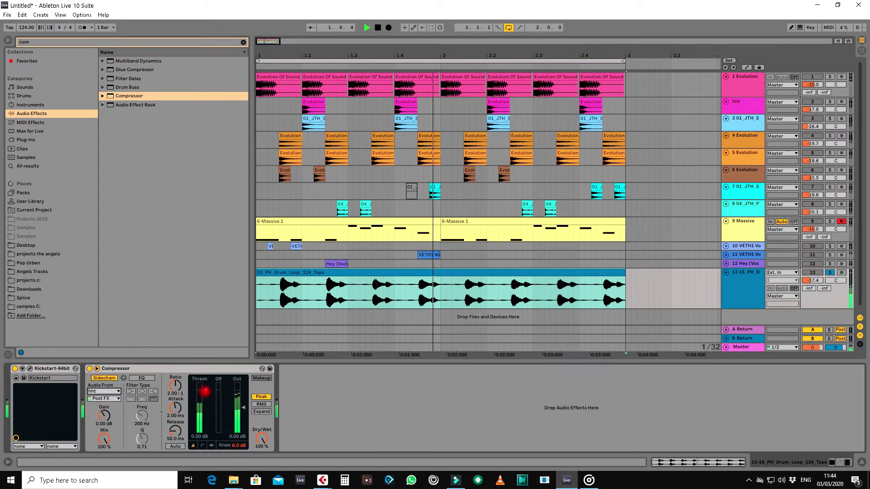
drag(205, 391, 175, 384)
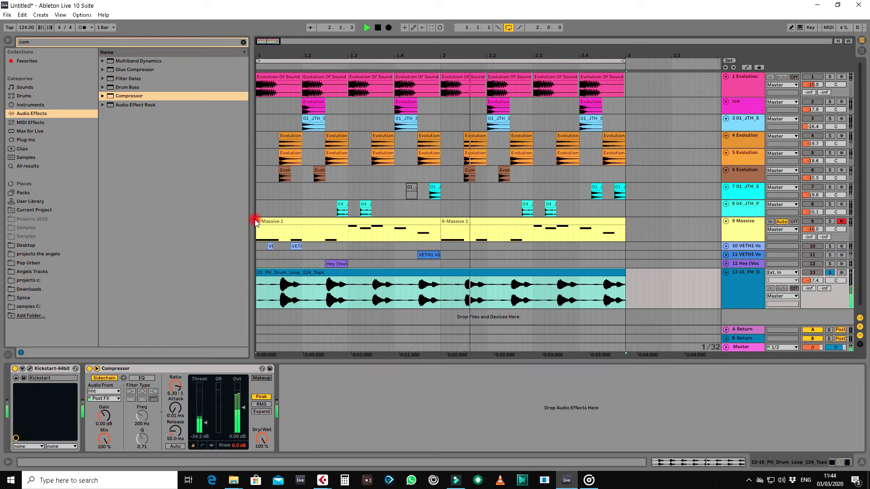
Step: Stop playback and rename the hht track to "clap"
right_click(739, 107)
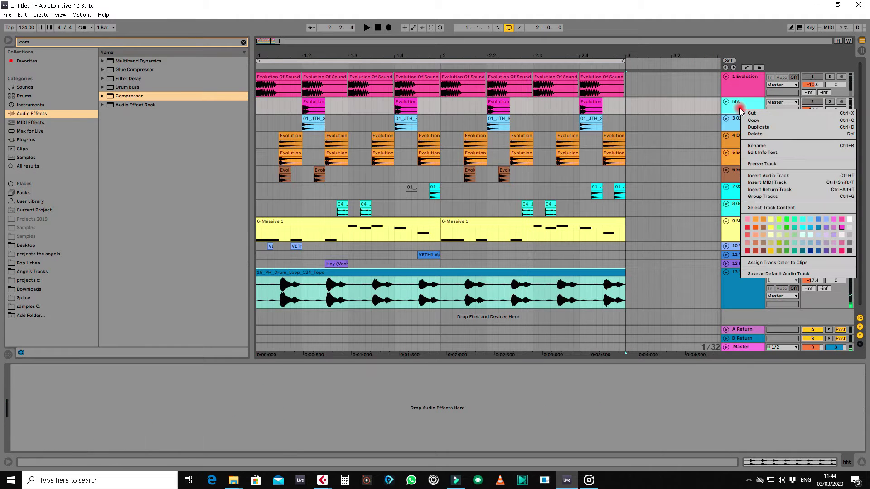
click(762, 136)
text(clap)
key(Return)
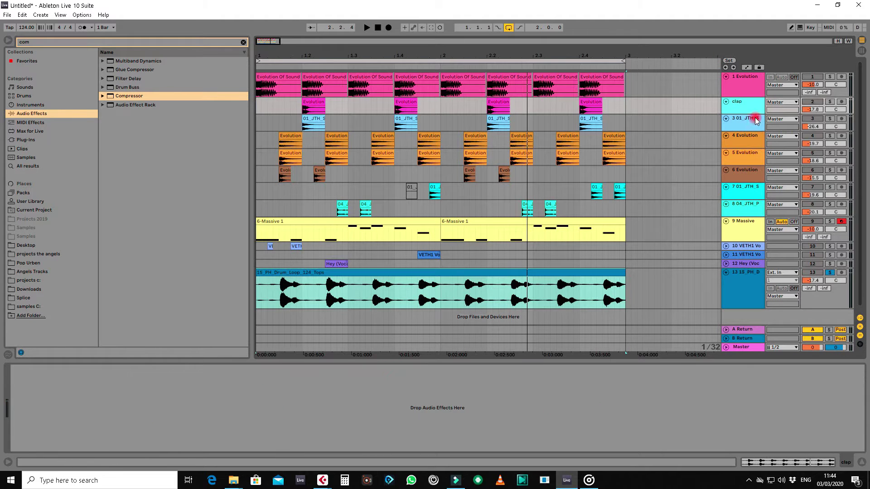
Step: Rename track 3 to "snare" and track 4 to "hht"
right_click(745, 122)
click(763, 159)
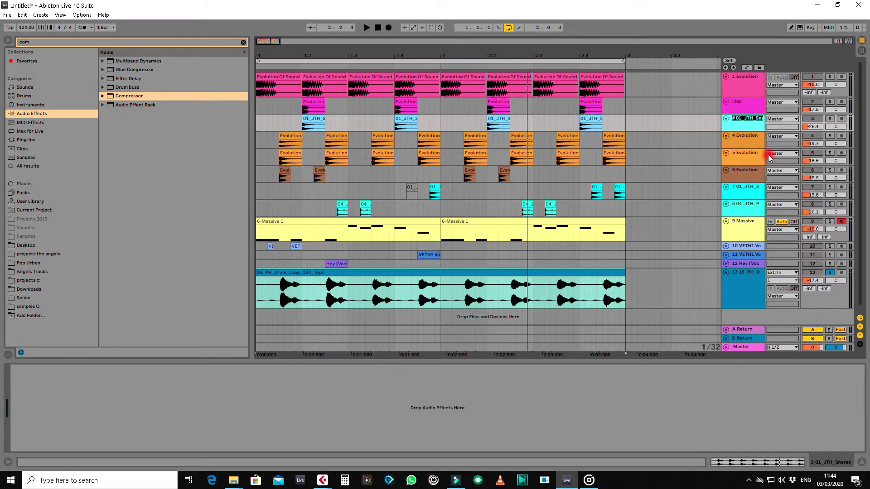
text(snare)
key(Return)
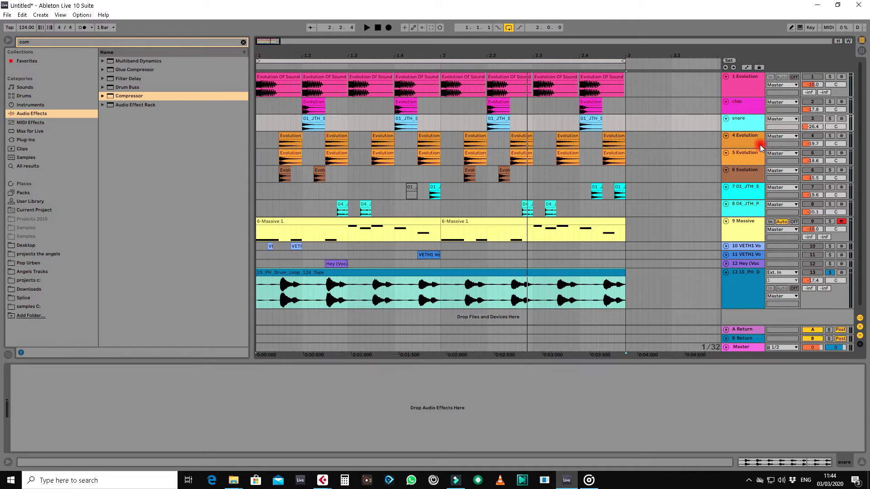
right_click(749, 135)
click(771, 175)
text(hh)
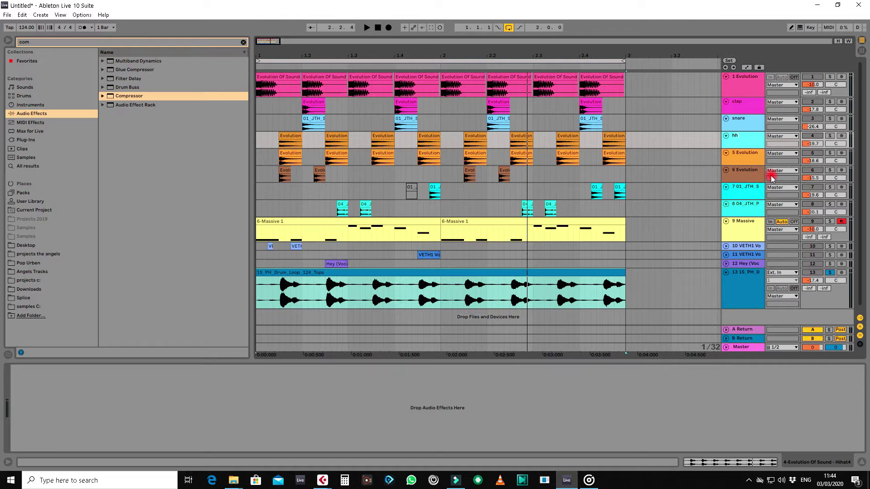
text(t)
key(Return)
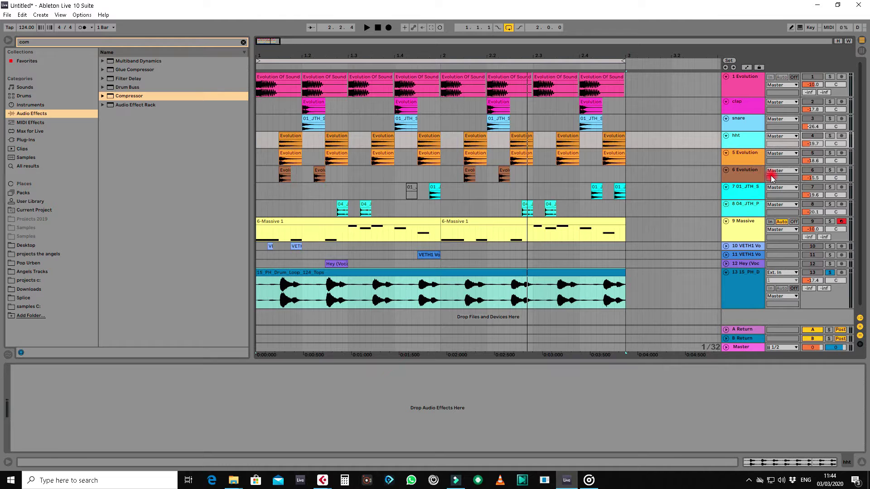
Step: Set the drum loop Compressor's sidechain source to hht and compare playback with the Compressor bypassed and active
click(743, 277)
click(106, 389)
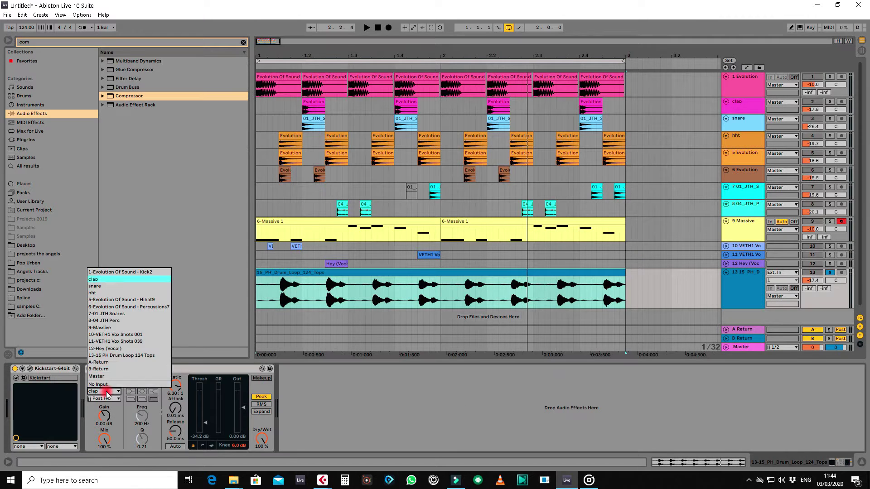
click(114, 305)
key(space)
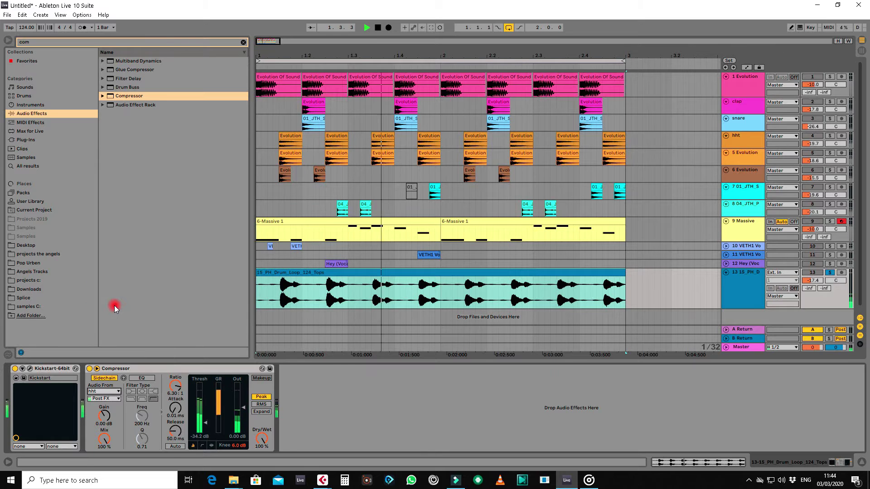
click(89, 369)
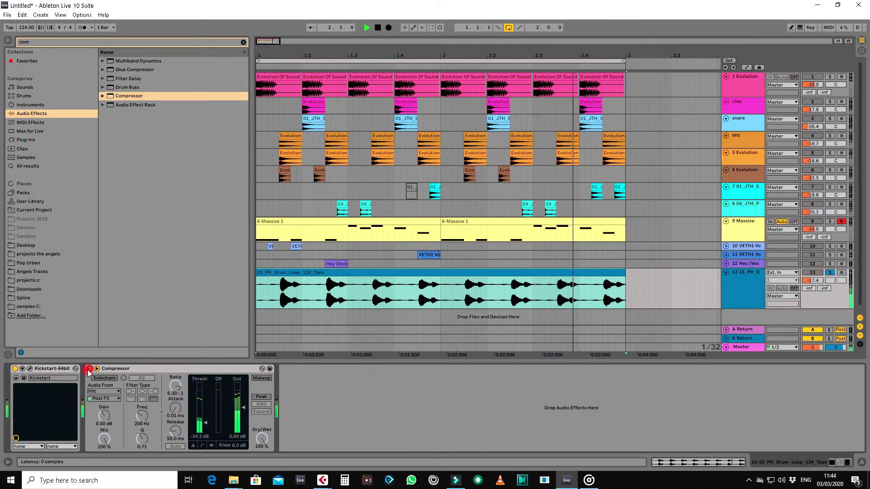
click(89, 369)
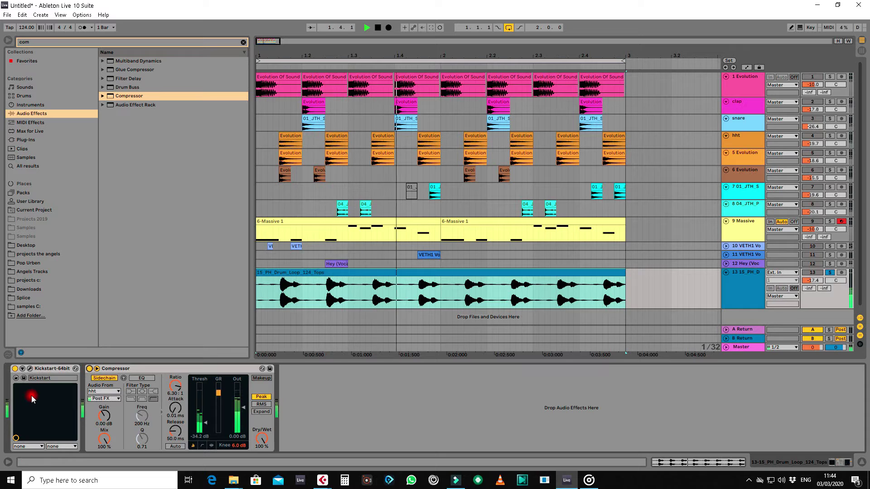
Step: Unsolo the drum loop track and fold it along with tracks 3 to 9 in the arrangement
click(726, 273)
click(831, 272)
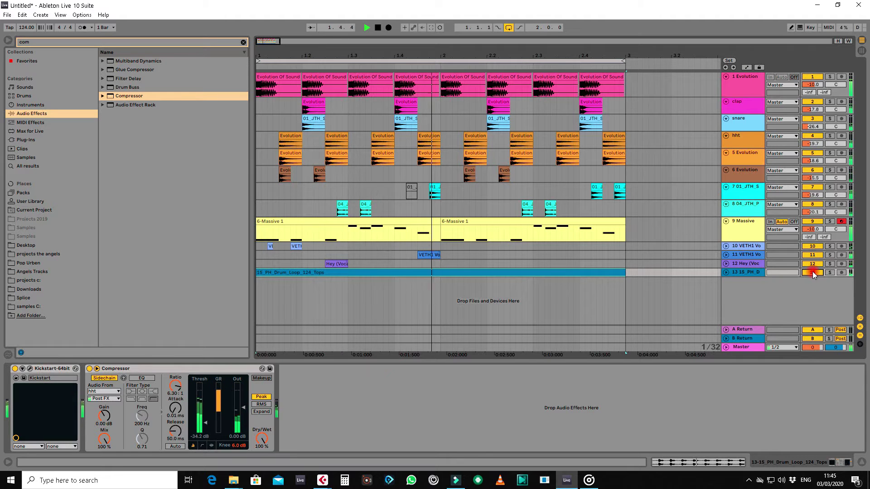
click(725, 204)
click(725, 213)
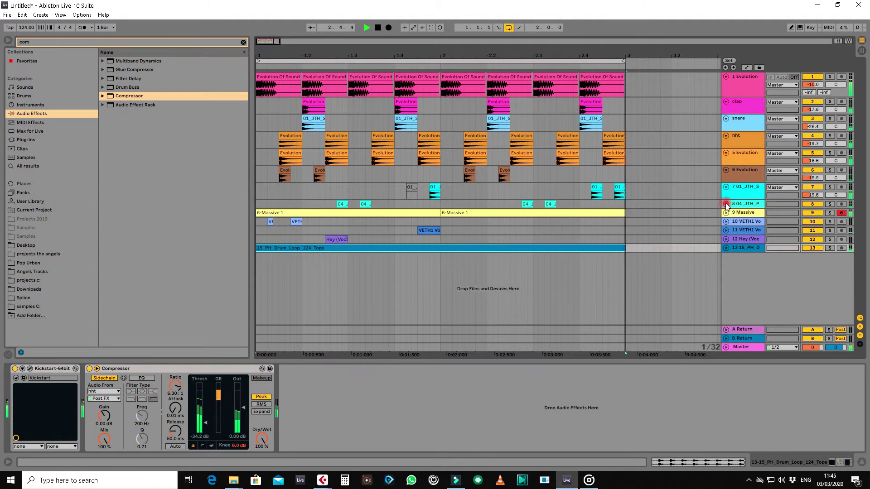
click(725, 187)
click(725, 170)
click(726, 156)
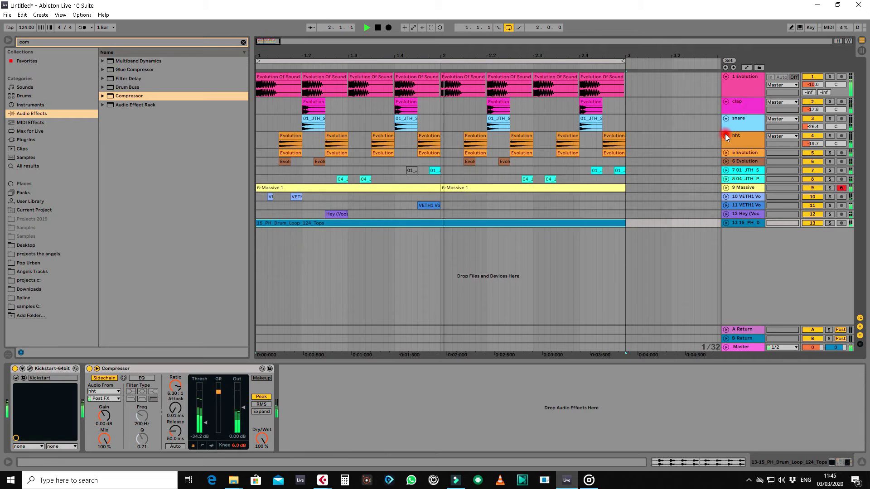
click(725, 134)
click(727, 118)
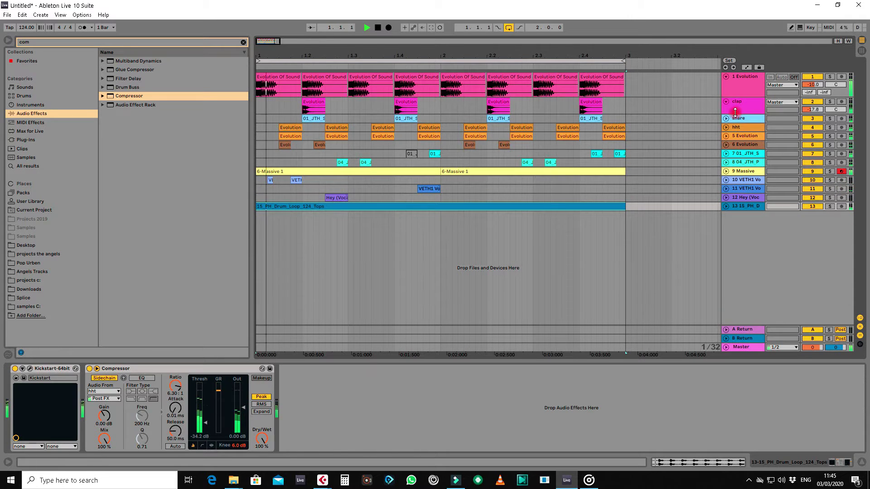
Step: Raise the clap and snare volumes together, to -14.9 dB and -23.5 dB, and fold both tracks
click(735, 118)
shift+click(744, 105)
drag(744, 113, 754, 119)
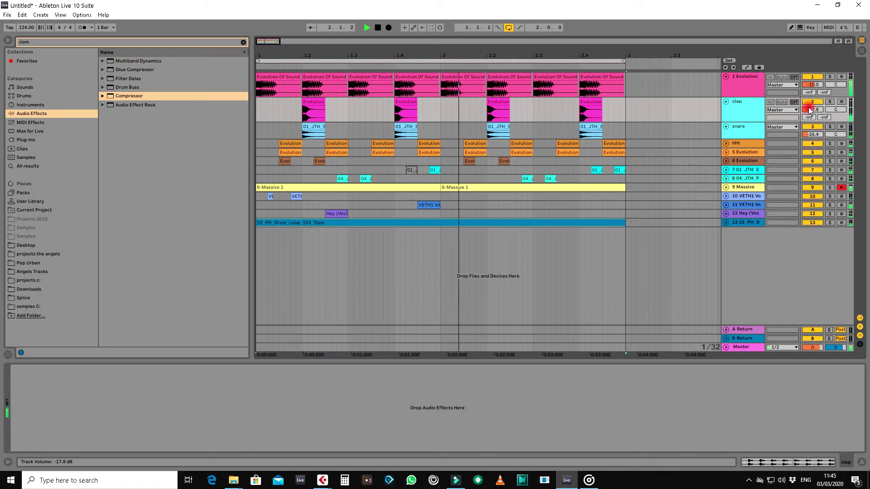
drag(812, 111, 811, 105)
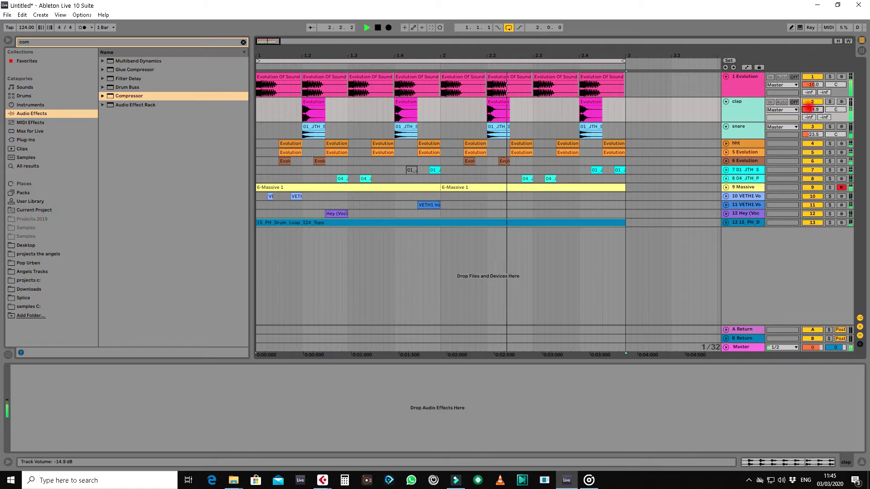
click(725, 101)
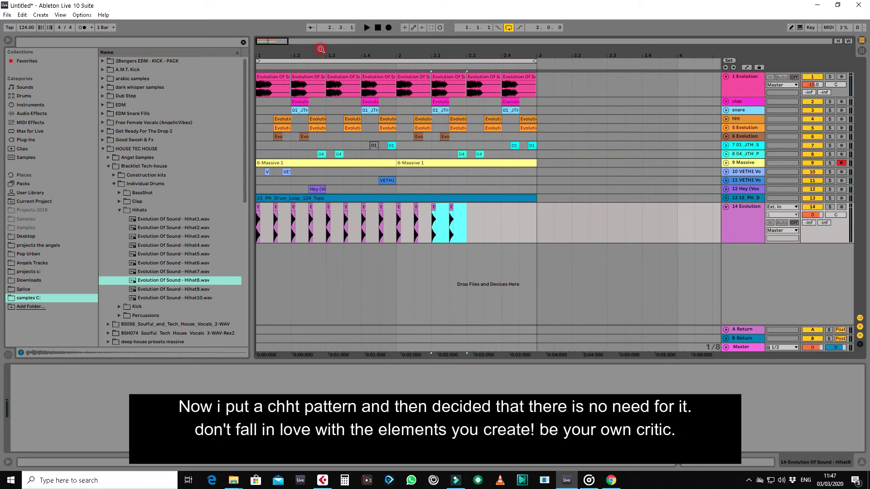
Step: Duplicate the Hihat8 clips to fill the two bars, and lower their track to -12.1 dB during playback
key(ctrl+d)
key(ctrl+d)
key(space)
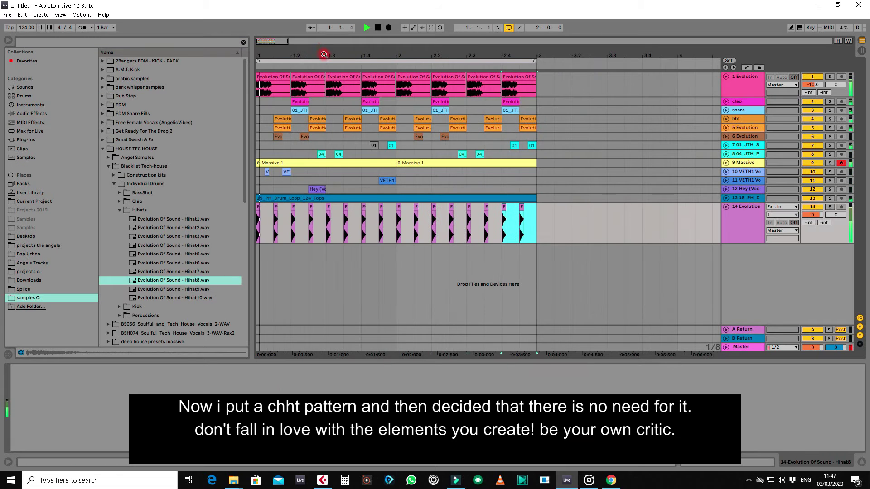
drag(810, 218, 810, 240)
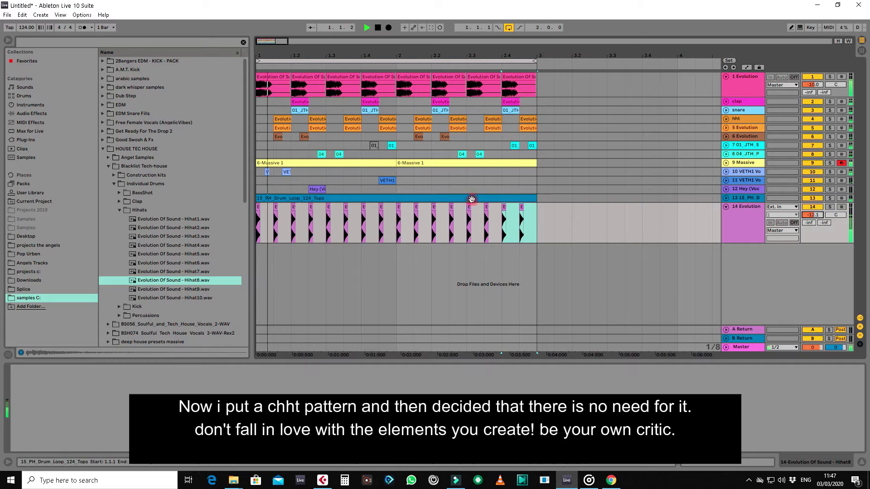
Step: Delete the Hihat8 track, raise the kick track's volume to -8.0 dB and stop playback
click(741, 208)
key(Delete)
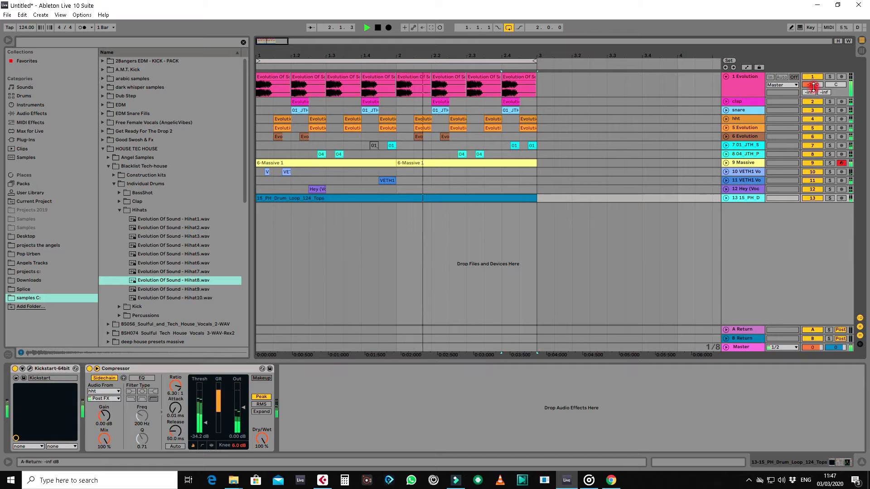
drag(813, 87, 814, 84)
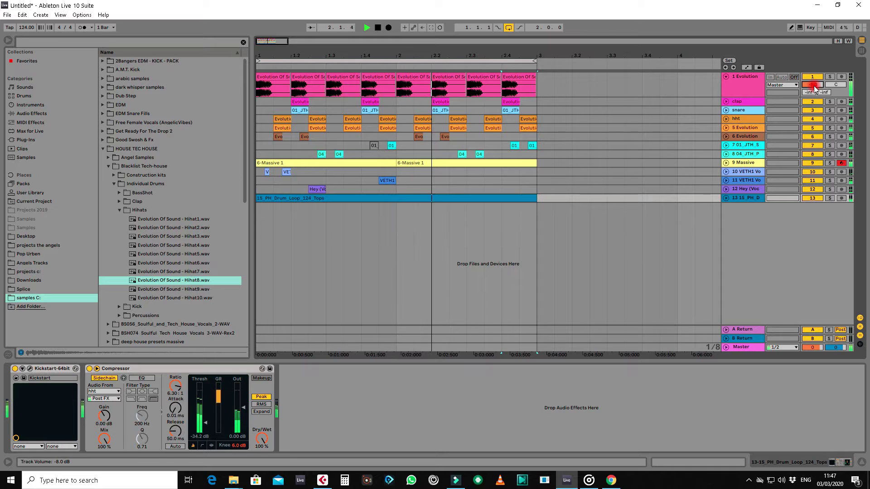
click(703, 202)
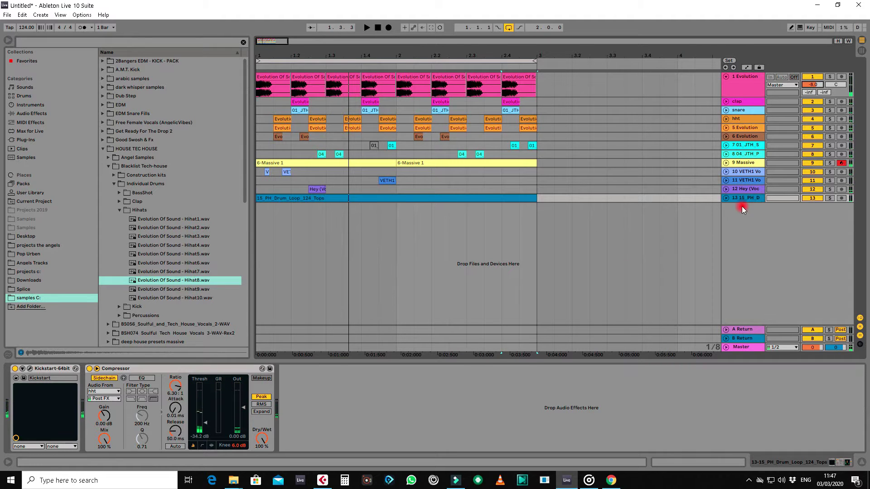
Step: Duplicate the Massive track with its clips and solo the copy for the sub bass
right_click(743, 164)
click(761, 184)
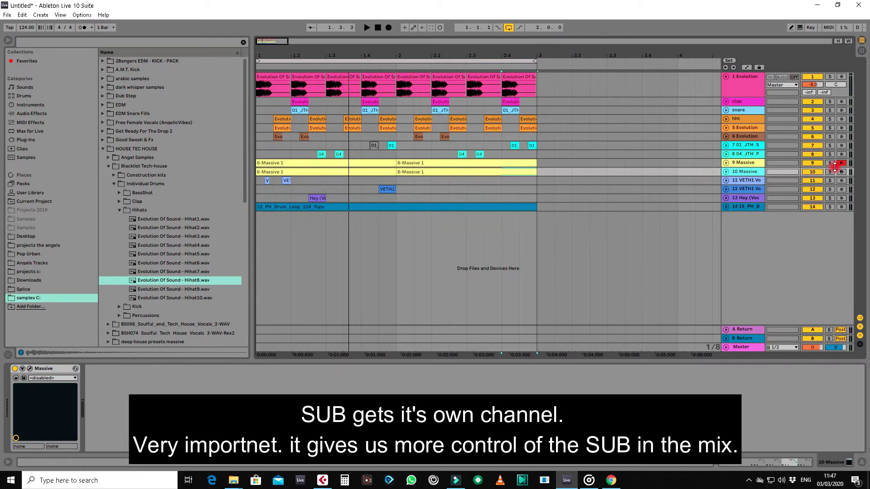
click(828, 173)
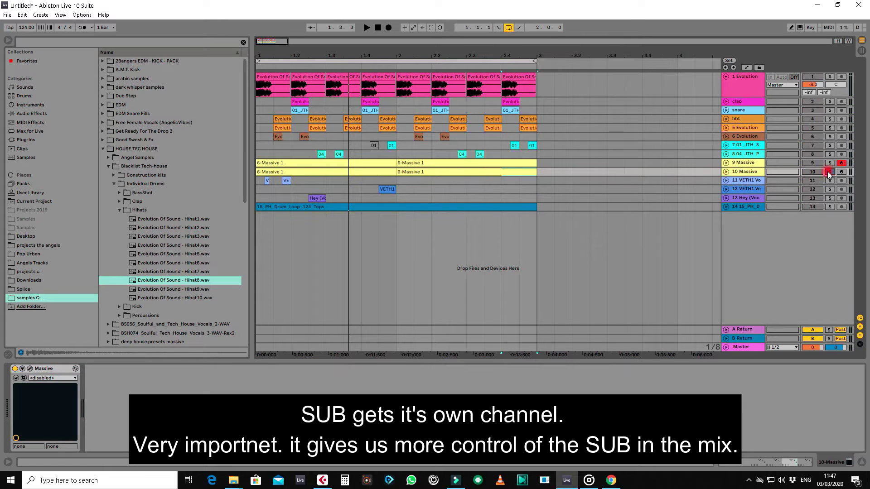
Step: Find the Sylenth1 plug-in and load it in place of Massive on the duplicated track
click(36, 140)
click(53, 42)
text(syle)
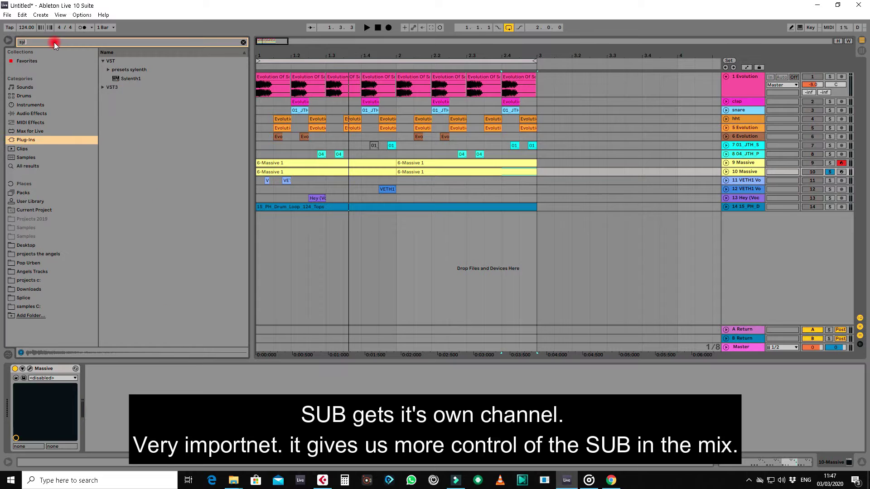
double_click(122, 80)
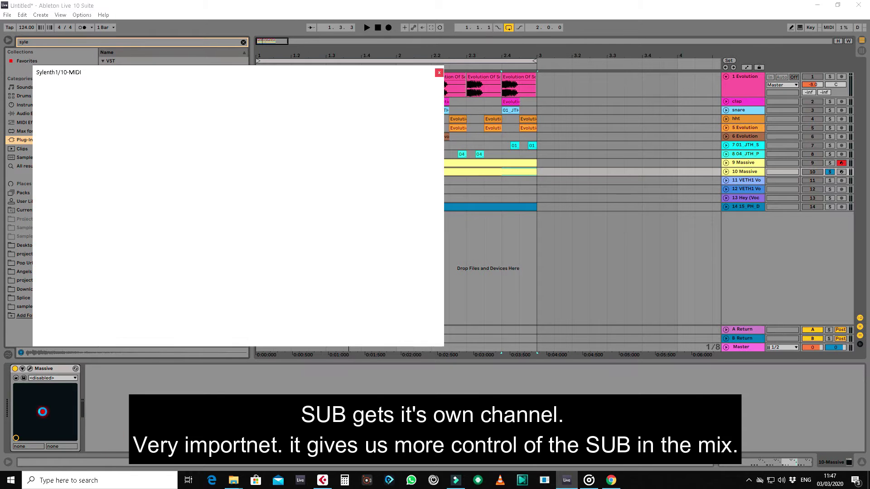
drag(158, 136, 121, 128)
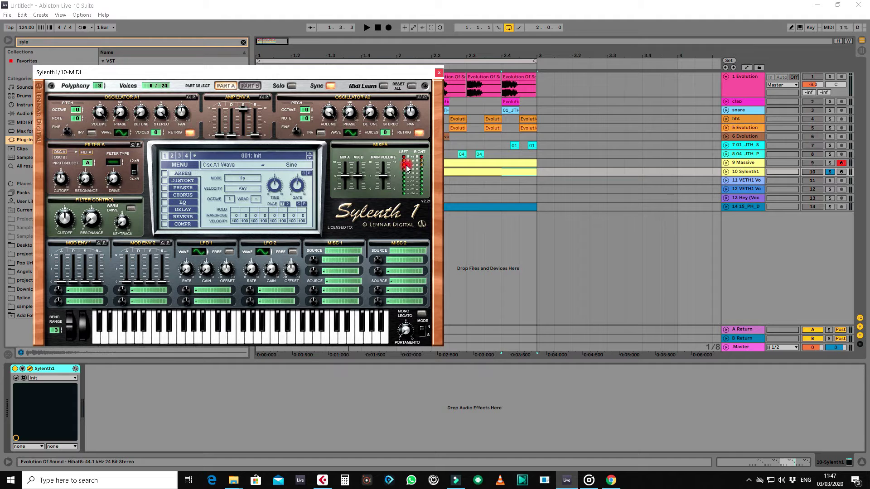
Step: During playback, transpose all notes of the second Sylenth1 clip down one octave, to the range A1 to D#2
key(space)
double_click(505, 174)
key(ctrl+a)
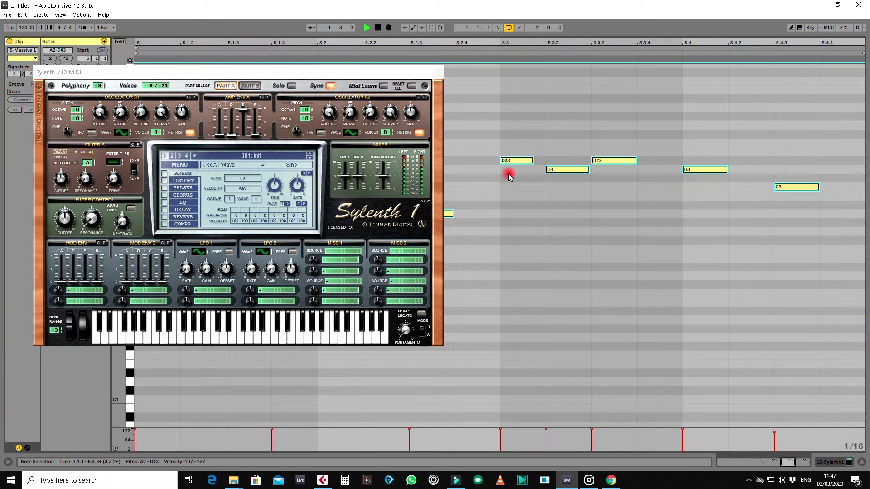
key(shift+Down)
key(shift+Down)
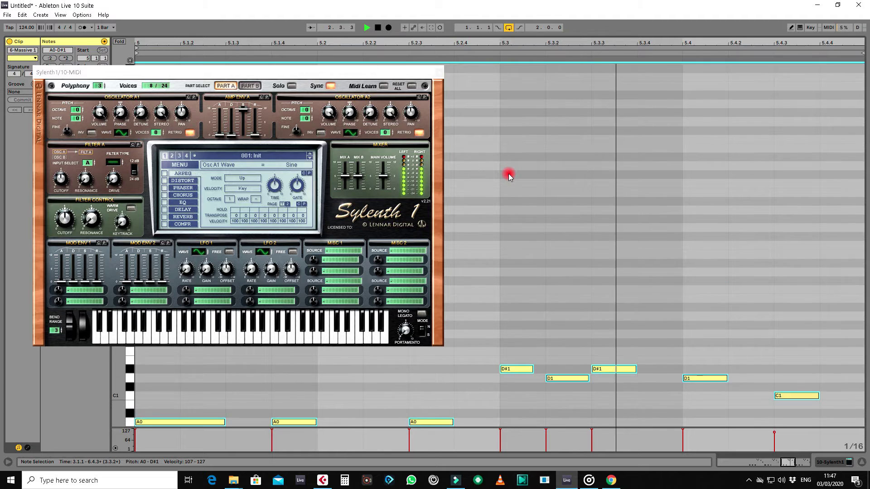
key(shift+Up)
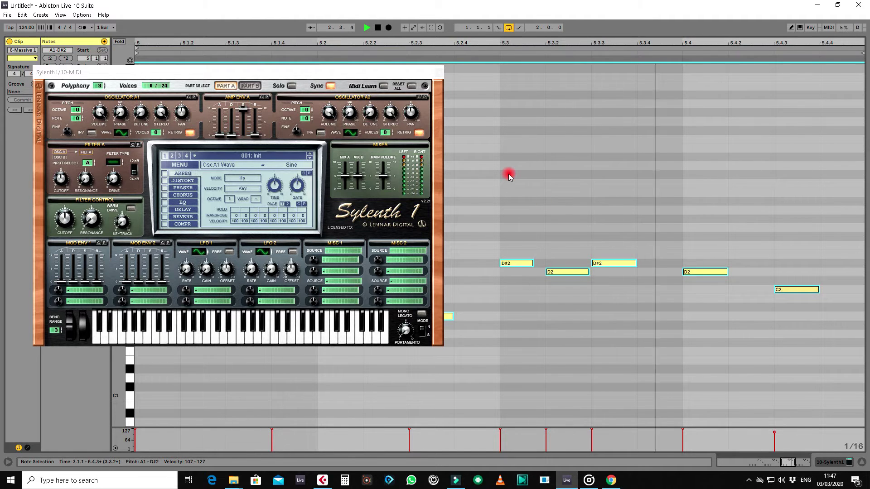
click(861, 462)
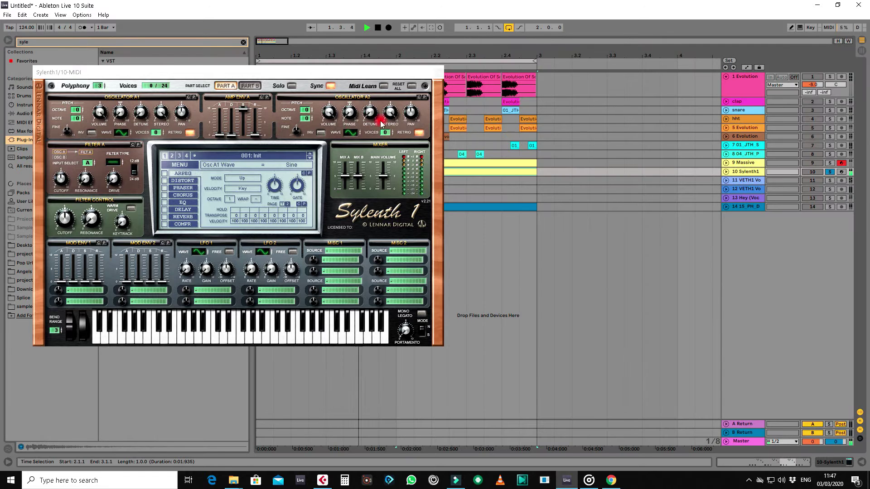
Step: Shorten the loop to the first bar, transpose the first Sylenth1 clip's notes down to A1–D#2 and show the track's devices
click(443, 73)
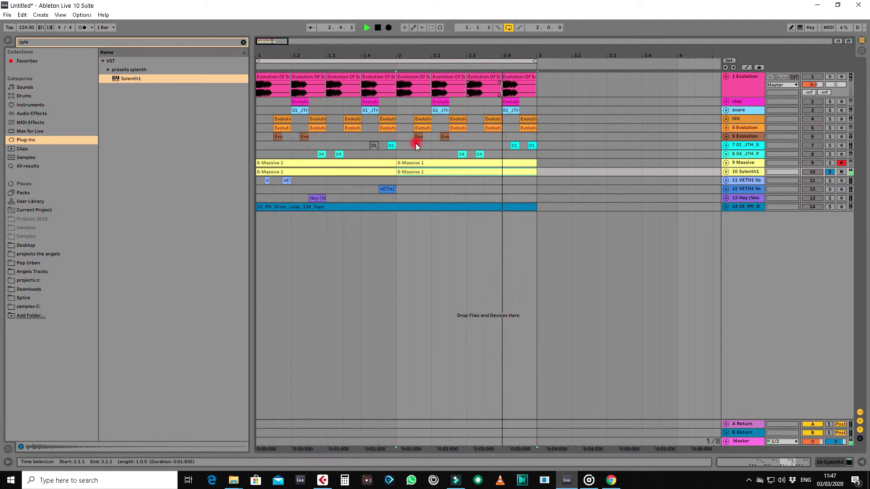
drag(510, 59, 398, 58)
click(319, 177)
double_click(319, 170)
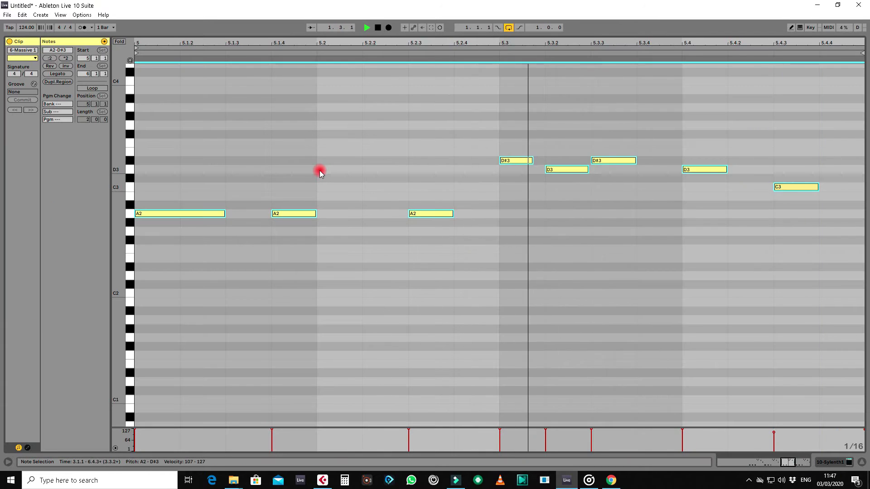
key(shift+Down)
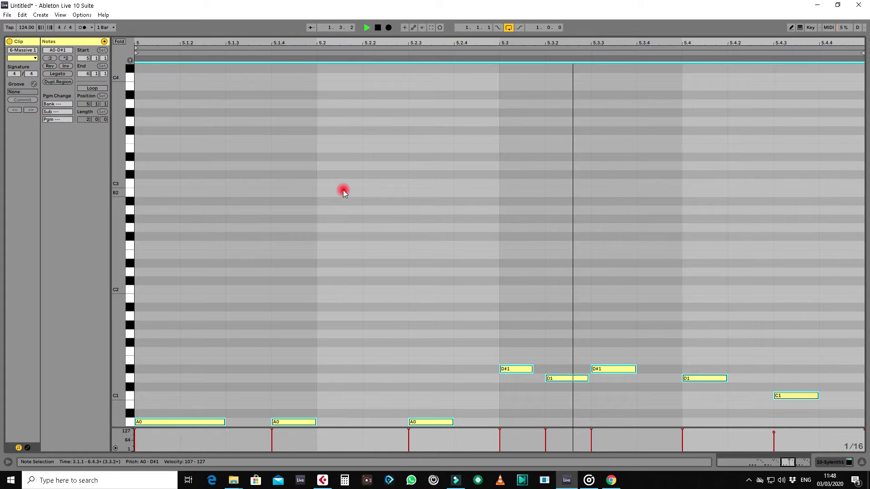
key(shift+Up)
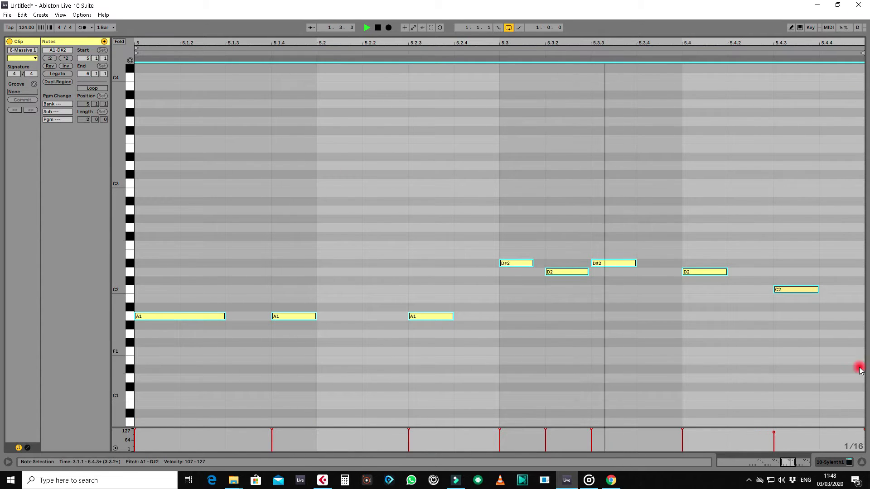
click(863, 462)
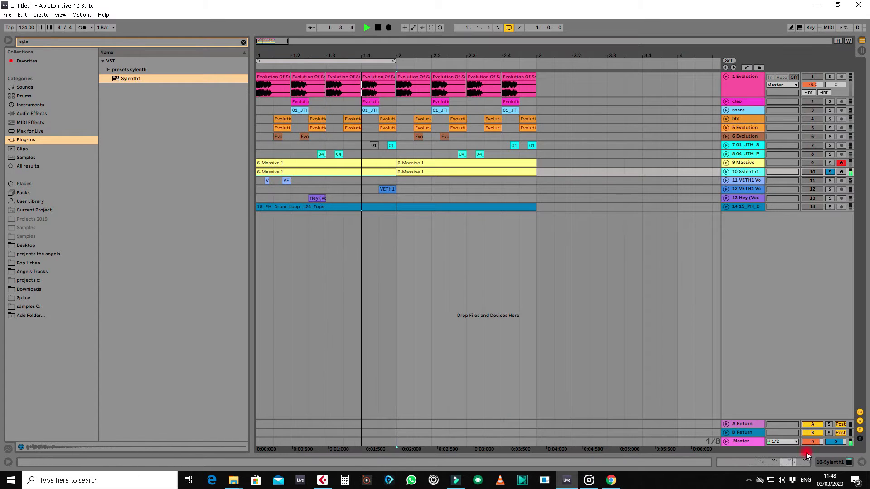
click(830, 462)
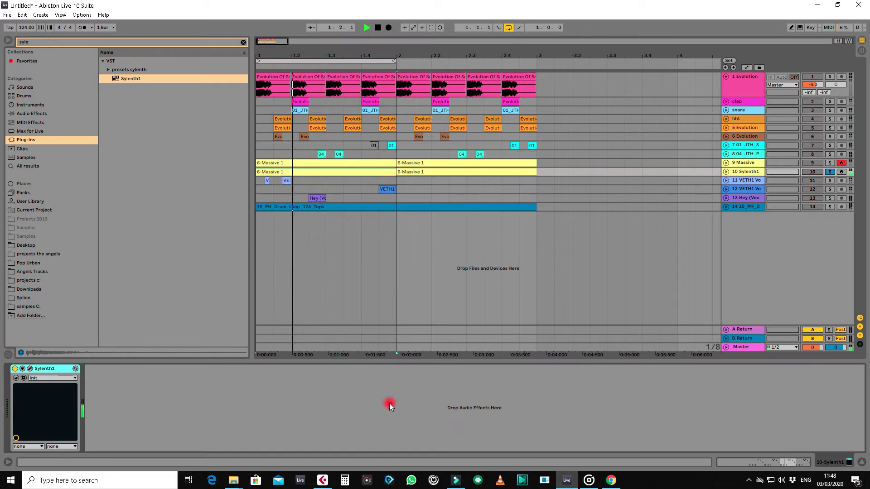
Step: Set the decay of Sylenth1's amp envelope A to 2.76 and close the plug-in window
click(30, 368)
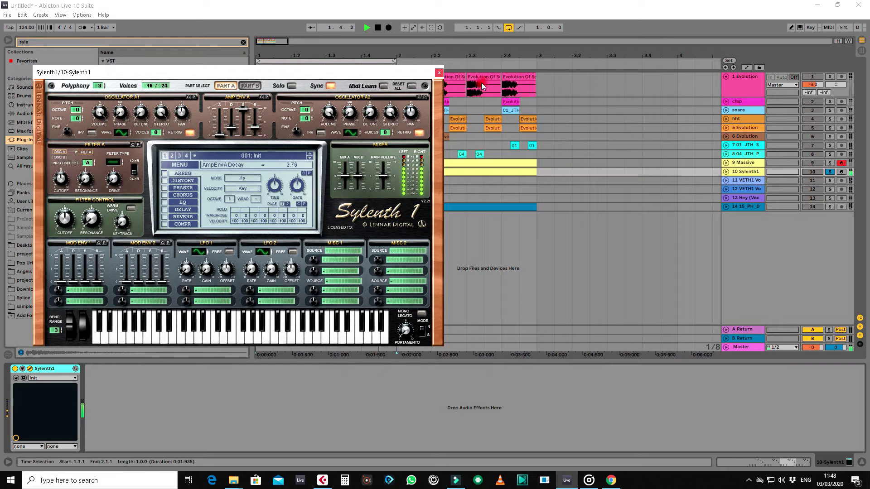
click(439, 72)
Step: Search the audio effects for "eq" and place EQ Eight after Sylenth1 on the sub bass track
click(48, 106)
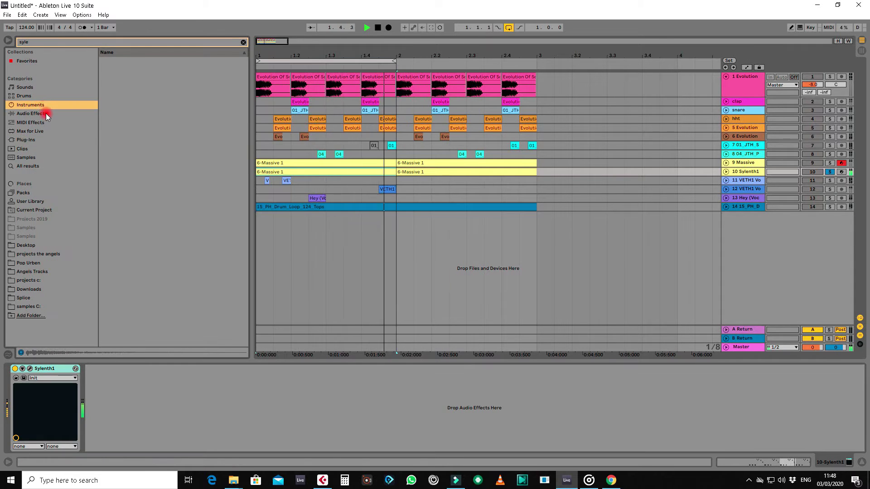
click(45, 113)
click(37, 42)
text(eq)
click(121, 78)
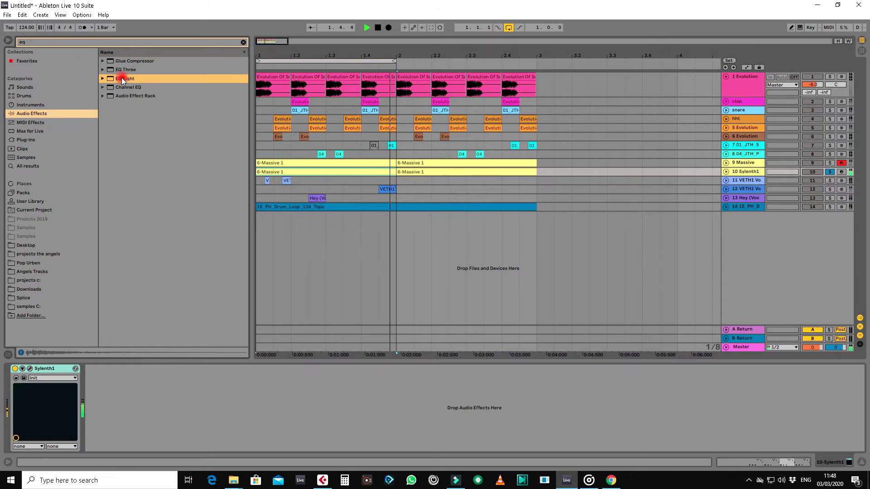
drag(121, 79, 131, 376)
Step: Unsolo the sub bass track and turn EQ Eight's band 1 into a high-cut filter at 114 Hz with Q 0.61
click(119, 440)
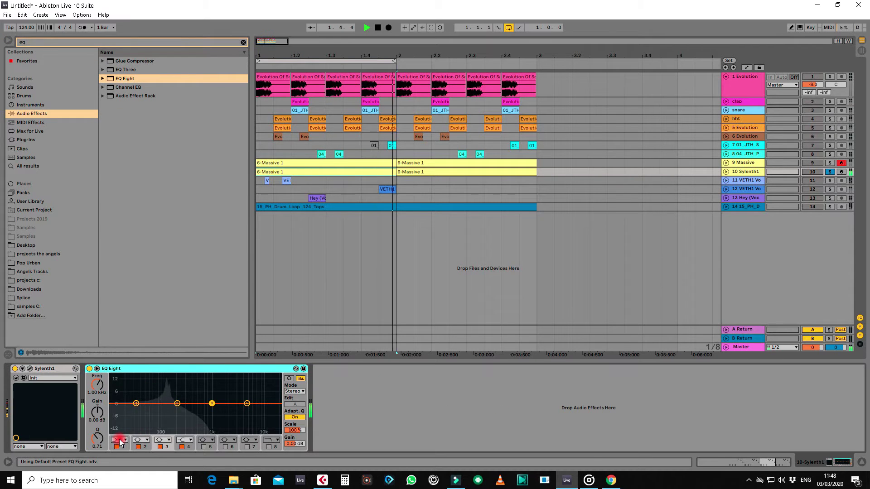
click(830, 172)
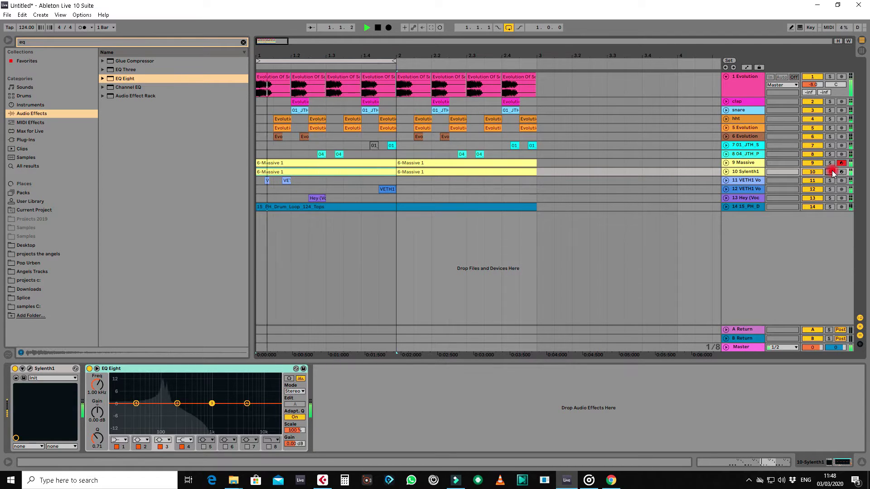
key(space)
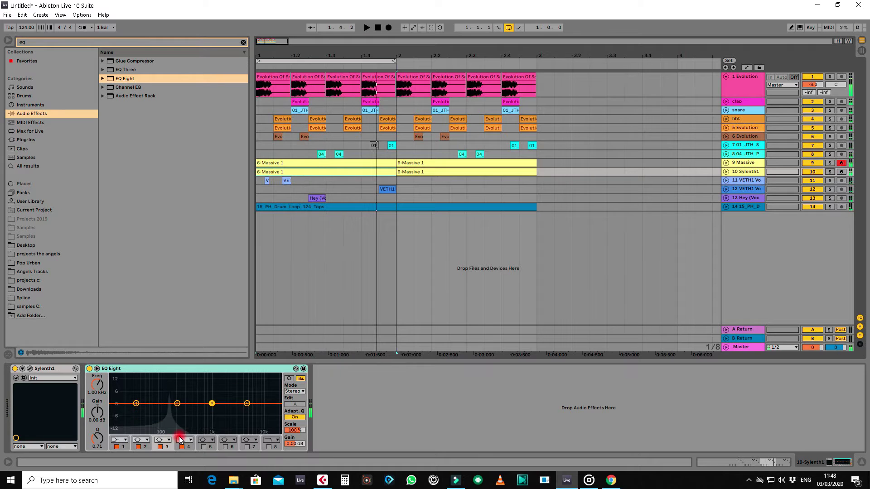
click(181, 426)
click(120, 440)
click(120, 434)
click(132, 410)
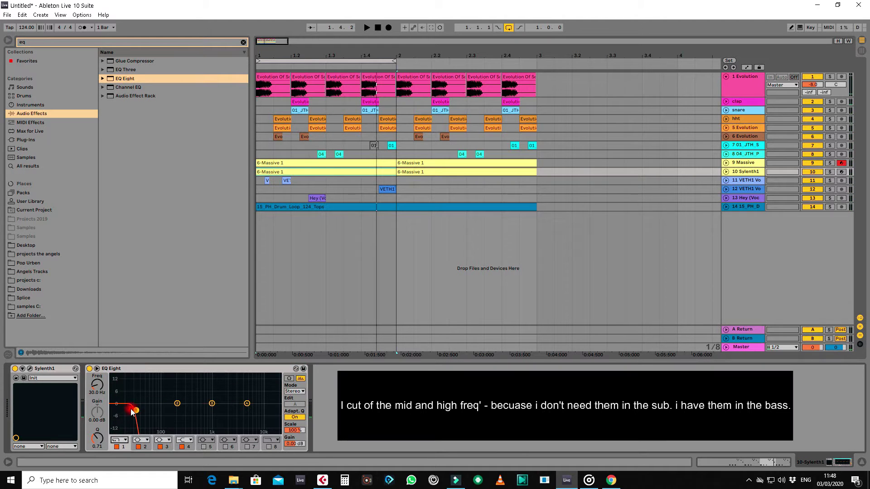
key(space)
mouse_move(159, 413)
mouse_down()
mouse_move(176, 413)
mouse_move(164, 412)
mouse_up()
Step: Solo and unfold the Sylenth1 track, and set EQ Eight's band 1 high cut to 267 Hz with Q 0.63
click(811, 173)
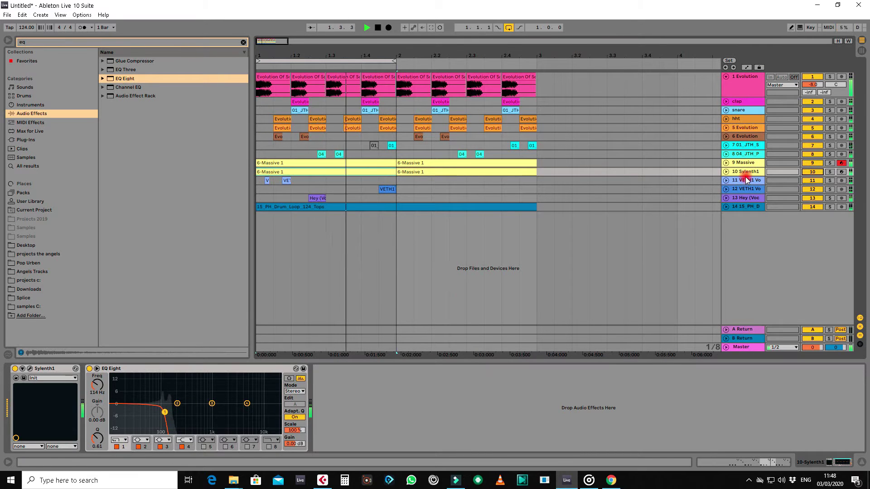
click(828, 173)
drag(742, 176, 742, 191)
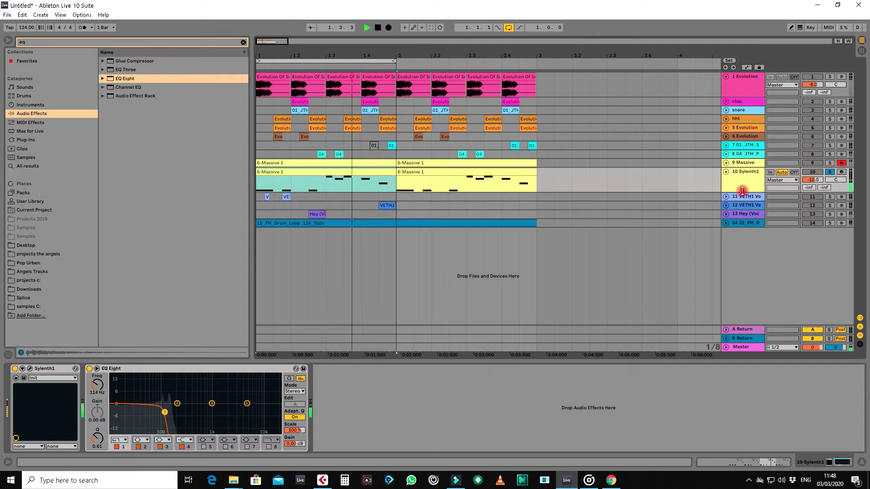
mouse_move(177, 408)
mouse_down()
mouse_move(171, 410)
mouse_move(183, 411)
mouse_up()
Step: Transpose all notes of the first Sylenth1 clip down one octave, to the range A0 to D#1
click(359, 181)
double_click(359, 181)
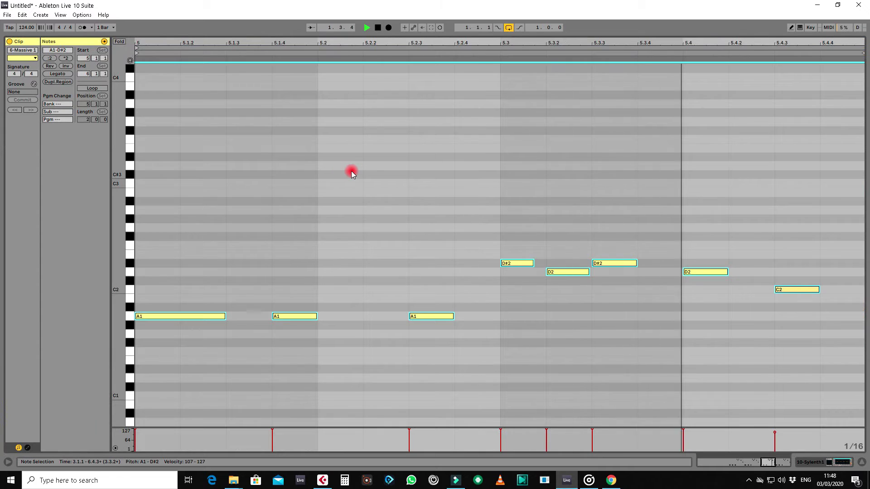
key(shift+Down)
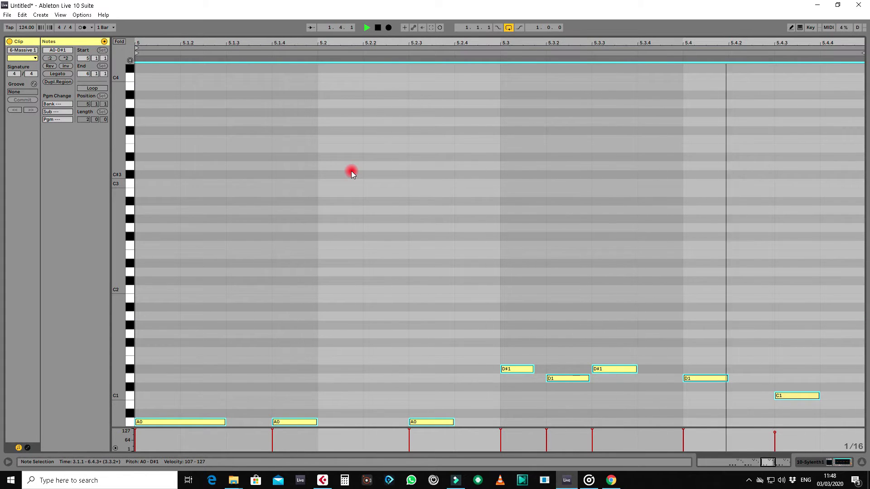
click(861, 462)
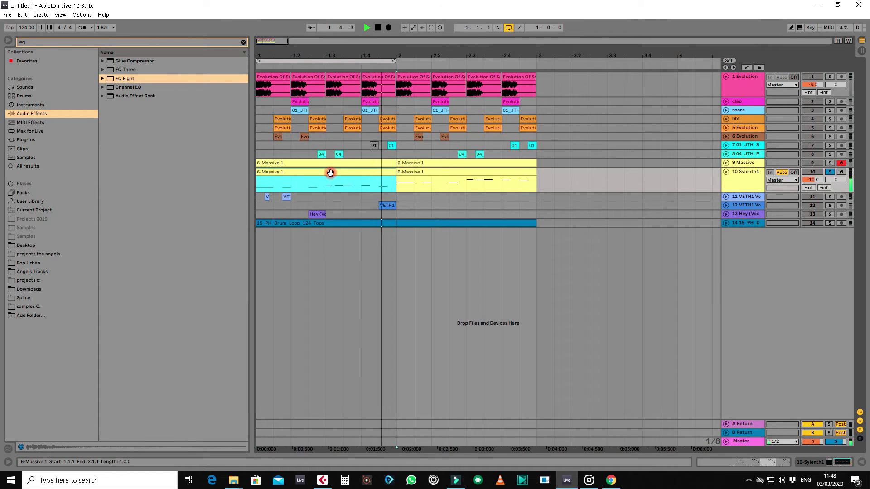
Step: Select all notes of the first Sylenth1 clip and set the note editor to a fixed 1/32 grid
key(Tab)
drag(798, 257, 200, 377)
right_click(264, 374)
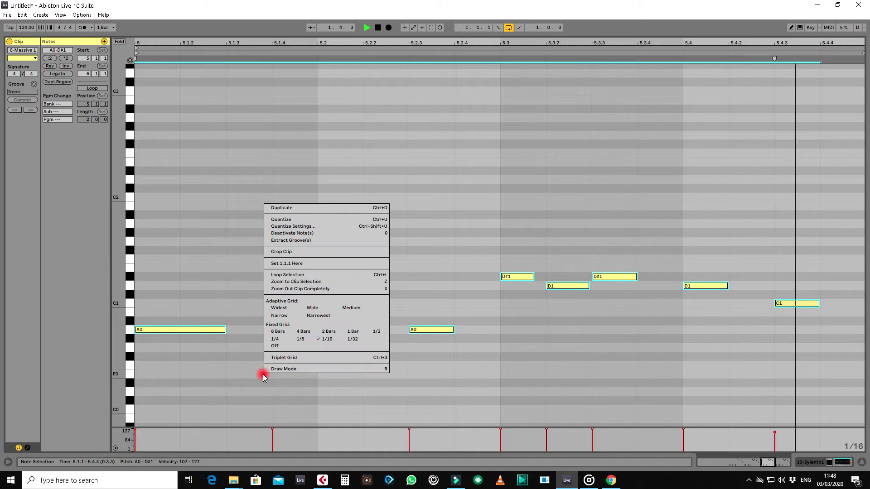
click(327, 339)
right_click(531, 318)
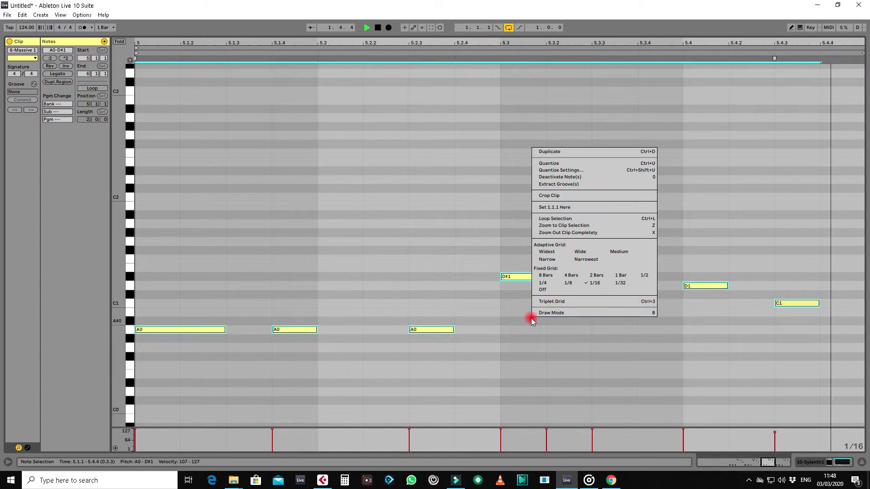
click(592, 283)
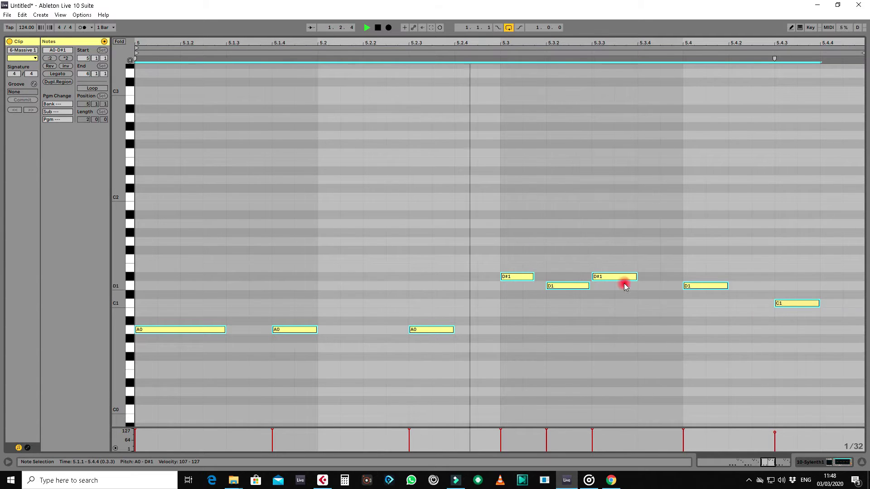
Step: Shorten all the clip's notes by 1/32, with the first D#1 set to 1/32 and the opening A0 to 1/16
click(817, 302)
key(ctrl+a)
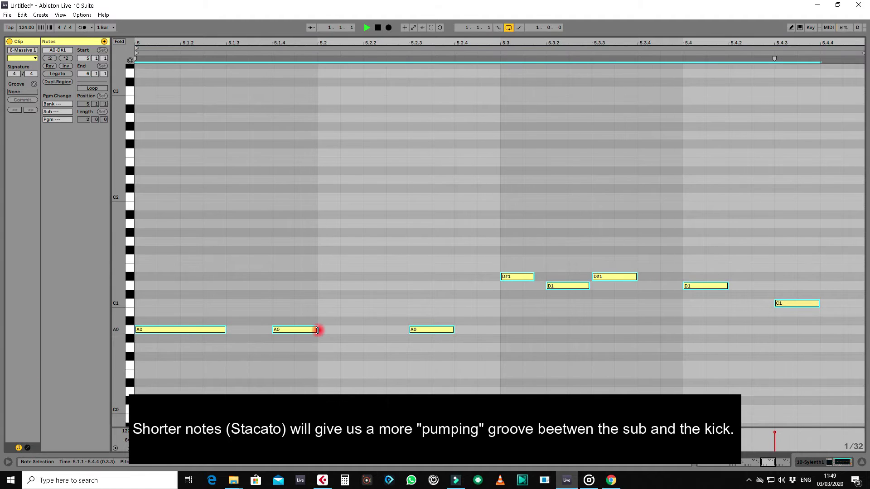
drag(318, 329, 284, 330)
click(375, 386)
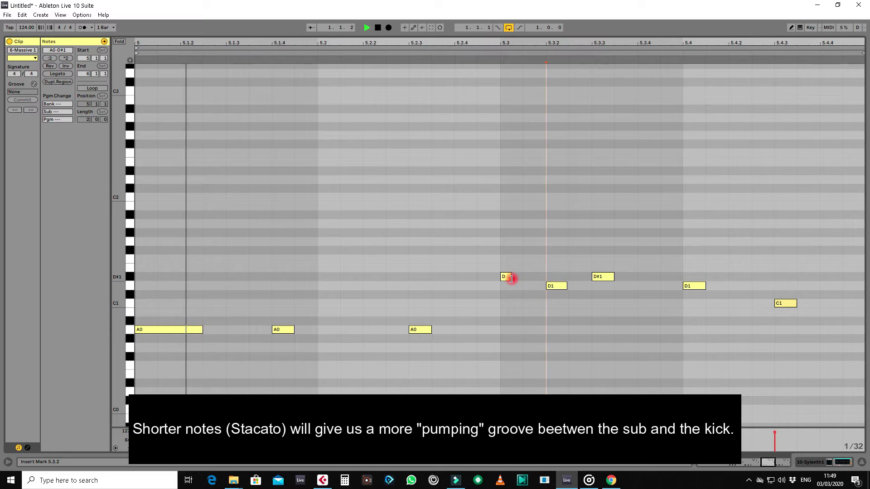
drag(511, 277, 522, 277)
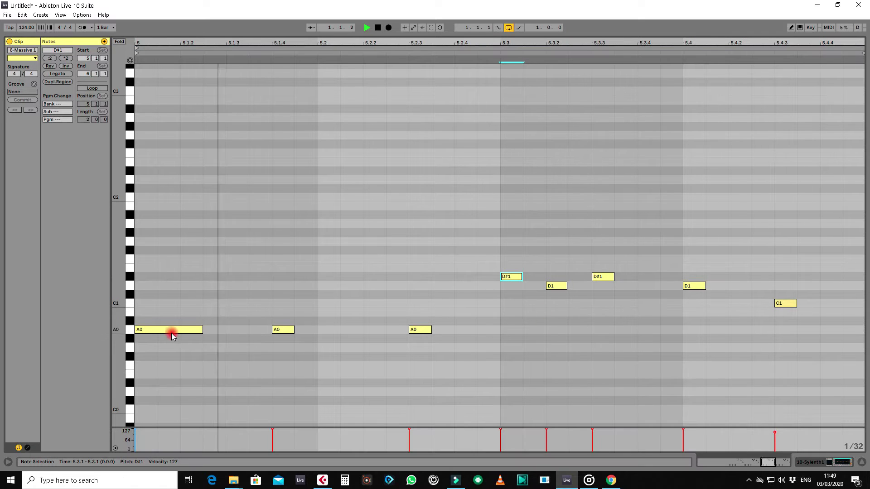
drag(202, 330, 179, 330)
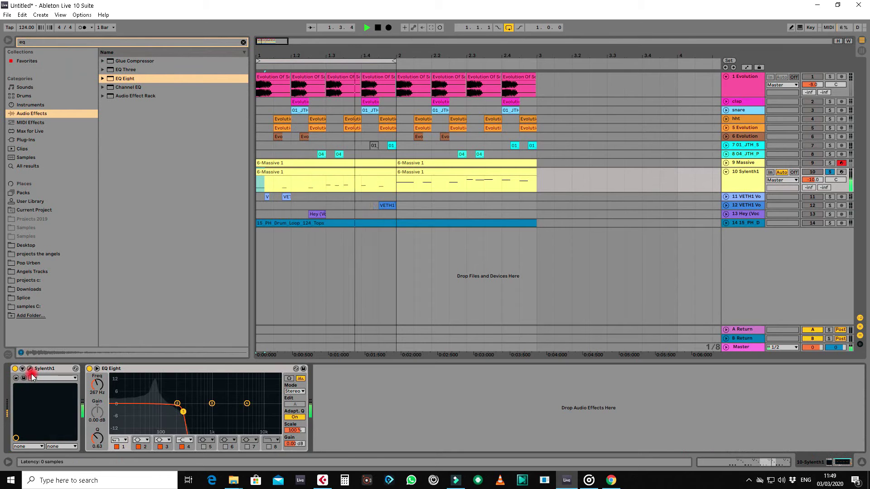
Step: Set the release of Sylenth1's amp envelope A to 4.18 and turn on the metronome
click(30, 369)
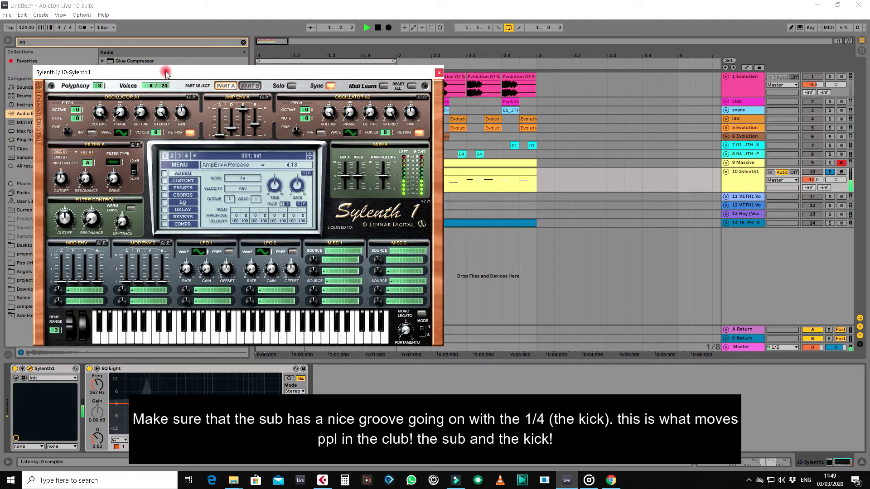
click(84, 28)
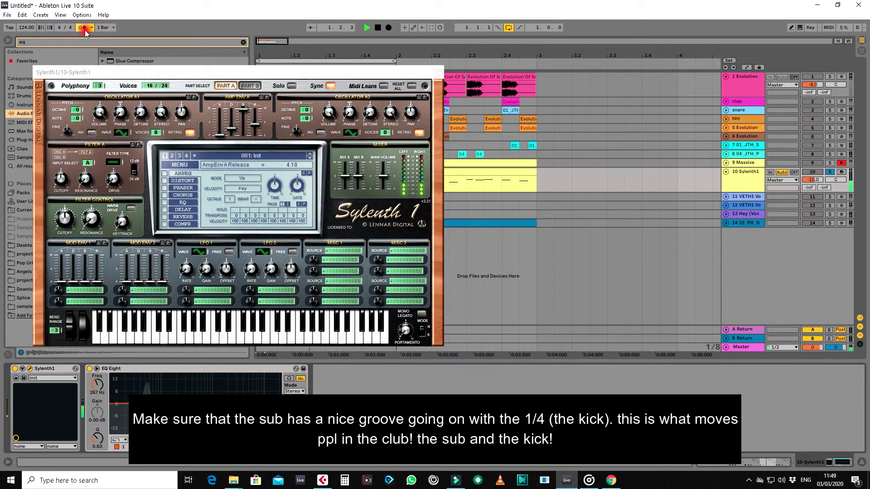
click(439, 73)
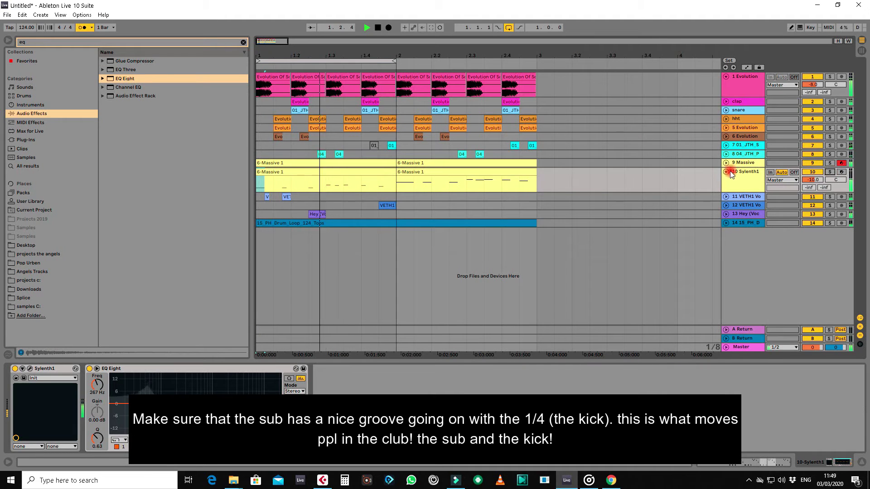
Step: Fold the Sylenth1 track, group it with the Massive track and name the group "BAss + Sub"
click(727, 172)
right_click(747, 163)
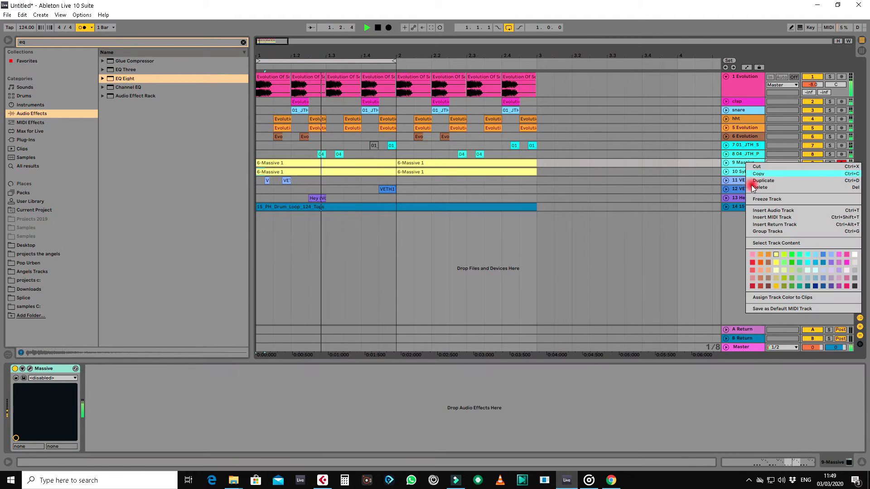
click(766, 231)
right_click(738, 162)
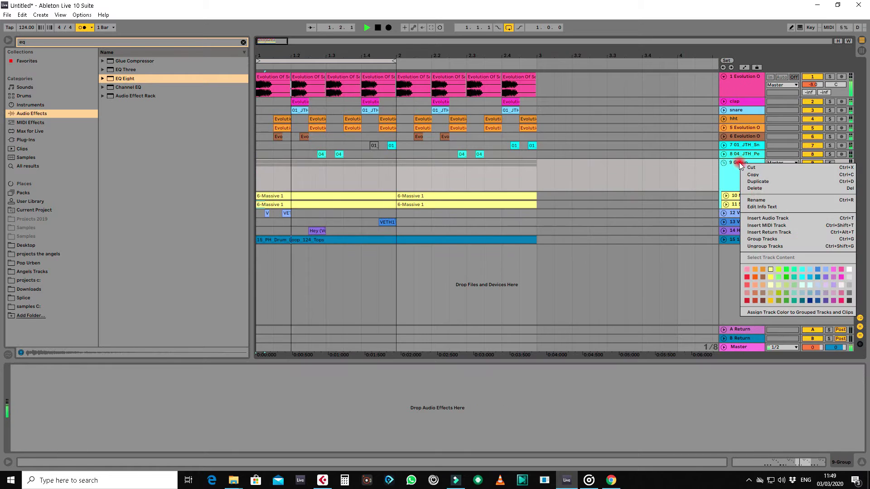
click(756, 199)
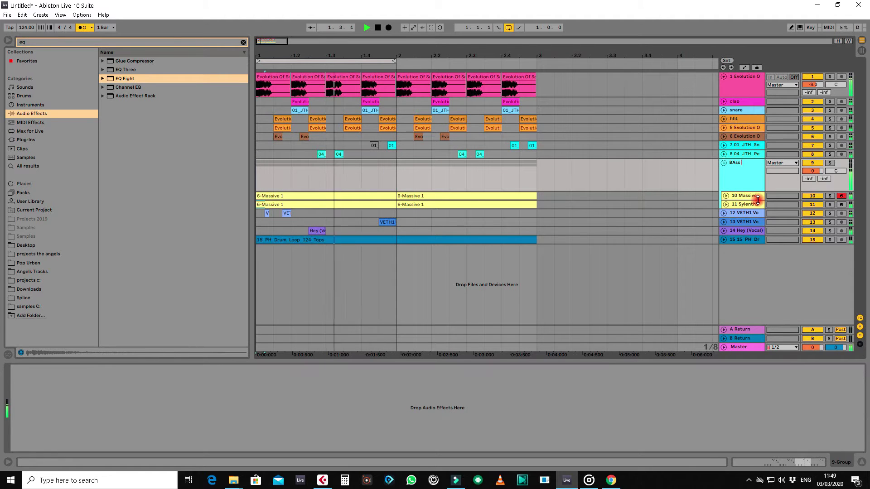
text(BAss + Sub)
key(Return)
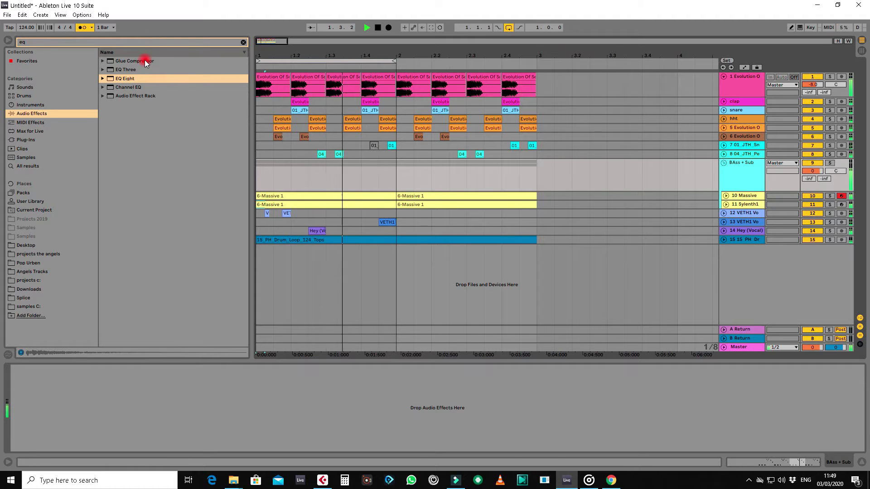
Step: Solo the BAss + Sub group and give it the yellow track colour
click(515, 184)
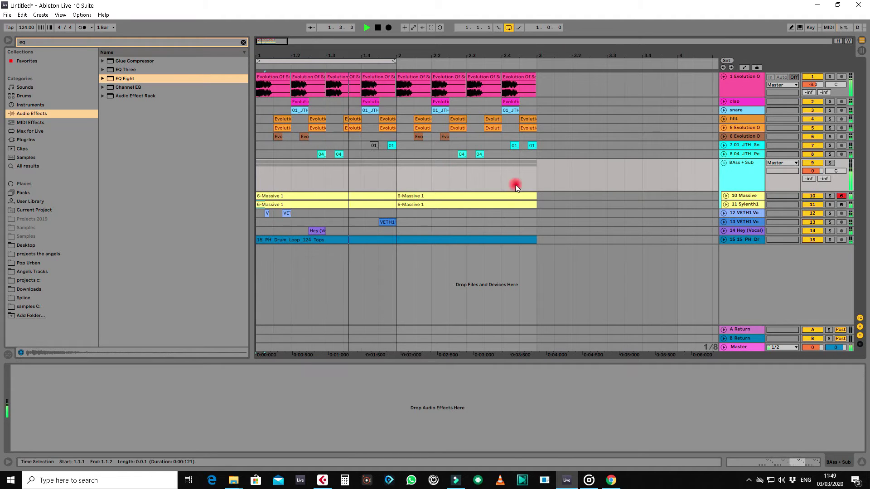
click(829, 163)
click(762, 171)
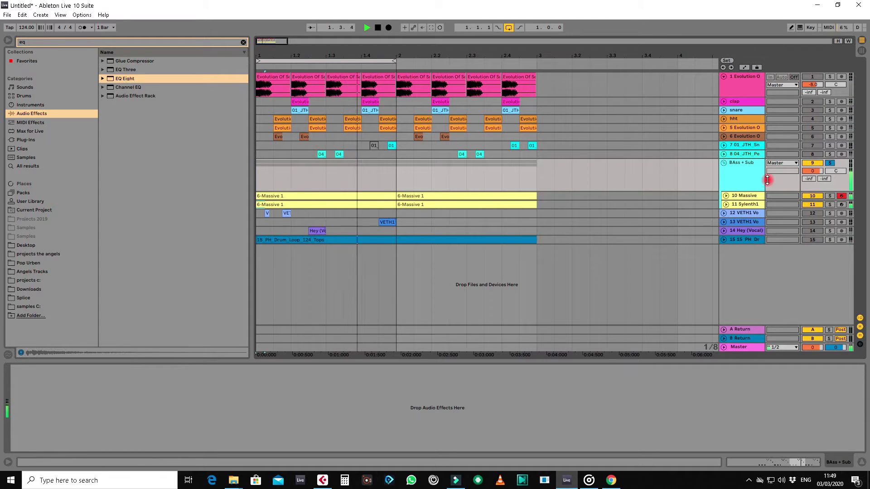
Step: Search the plug-ins for "kick" and load Kickstart-64bit onto the BAss + Sub group
click(34, 139)
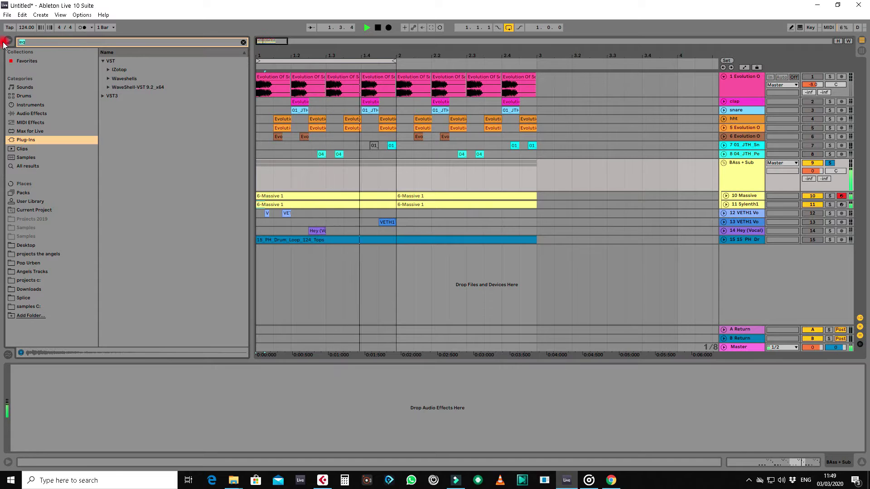
click(62, 42)
text(kick)
click(124, 70)
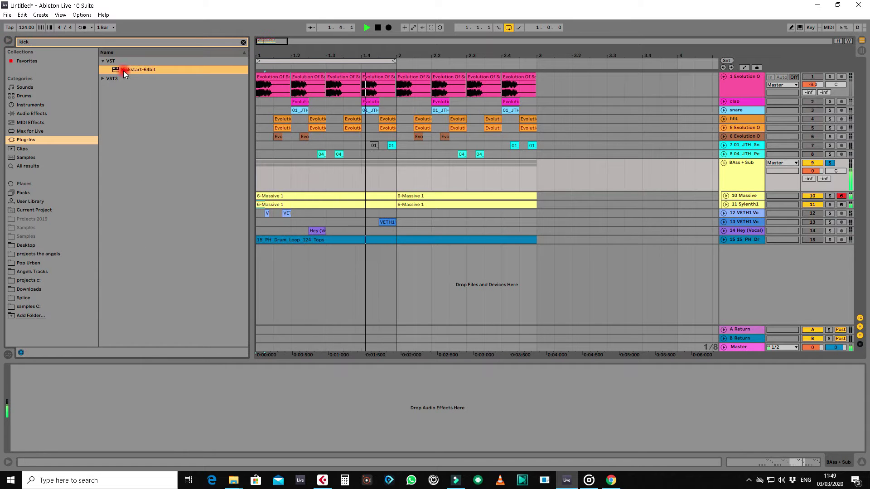
drag(747, 198, 740, 179)
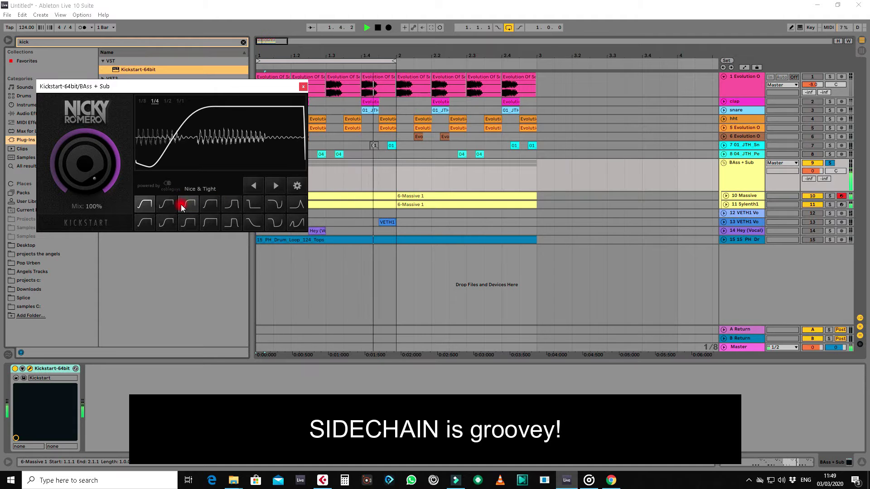
Step: Unsolo and fold the BAss + Sub group, and close the Kickstart window
click(830, 162)
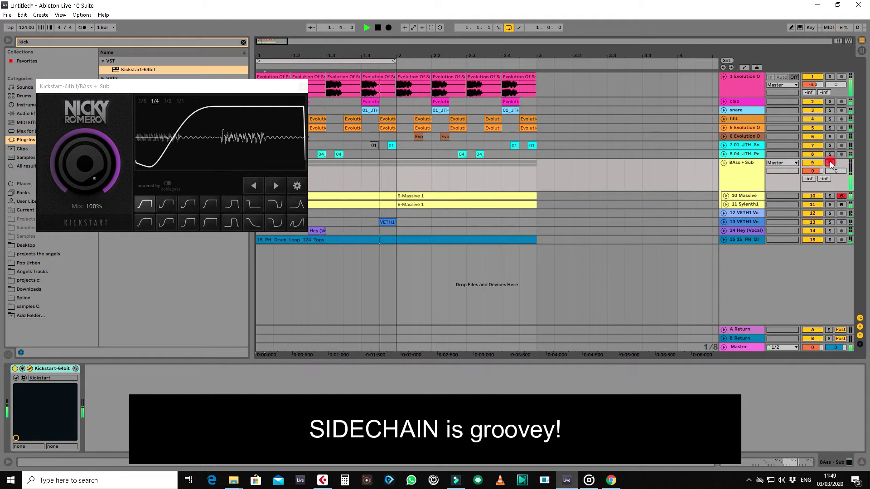
click(724, 163)
click(300, 86)
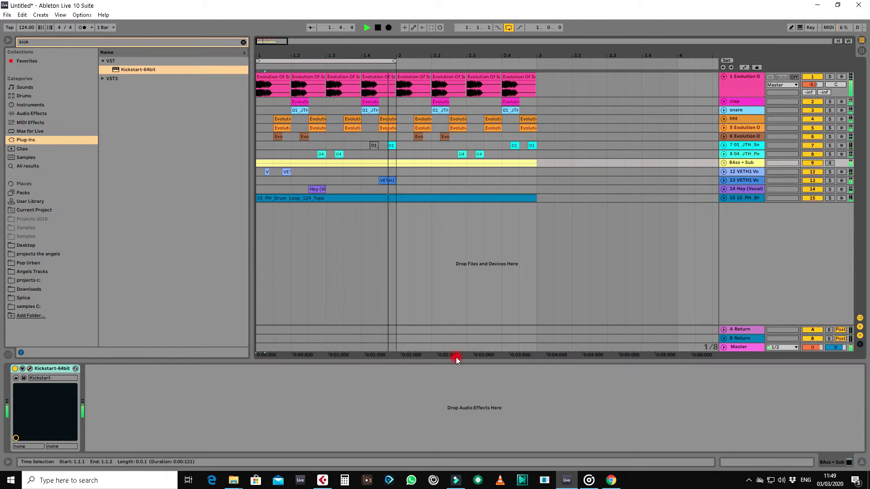
Step: Switch to Chrome and look over the Acapellas4U page of the Dr. Dre ft. Snoop Dogg acapella
click(611, 480)
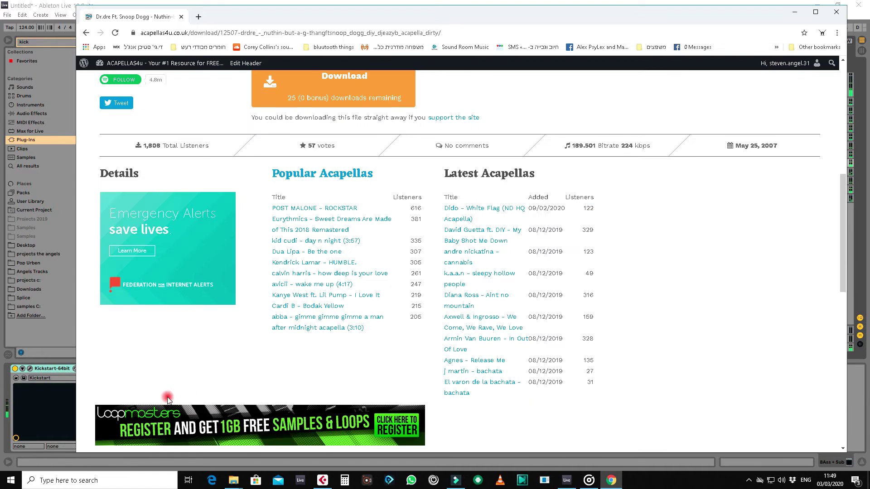
scroll(312, 364, down, 10)
scroll(312, 362, up, 15)
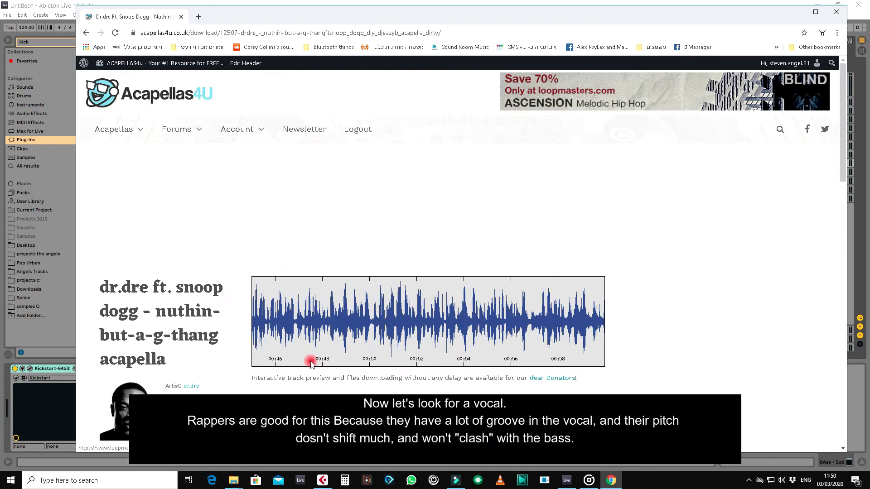
Step: Download the Dr. Dre ft. Snoop Dogg acapella and place the MP3 from Downloads on a new audio track in Ableton Live
scroll(346, 150, down, 6)
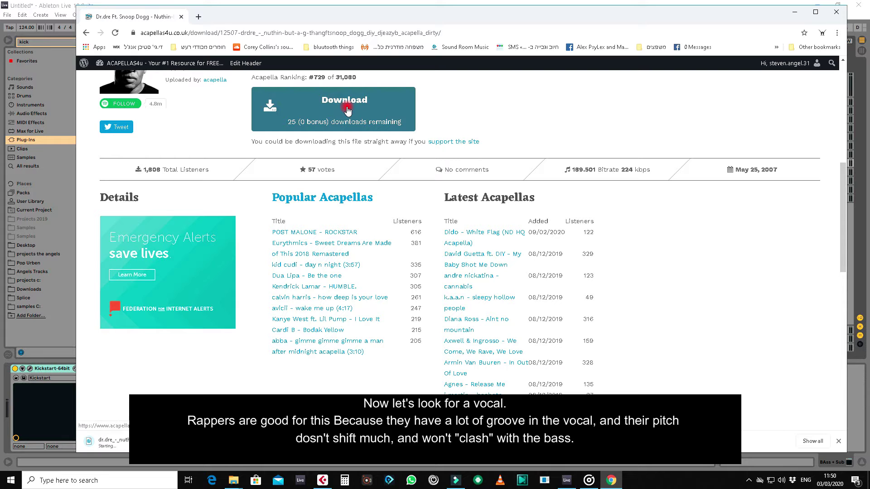
click(168, 441)
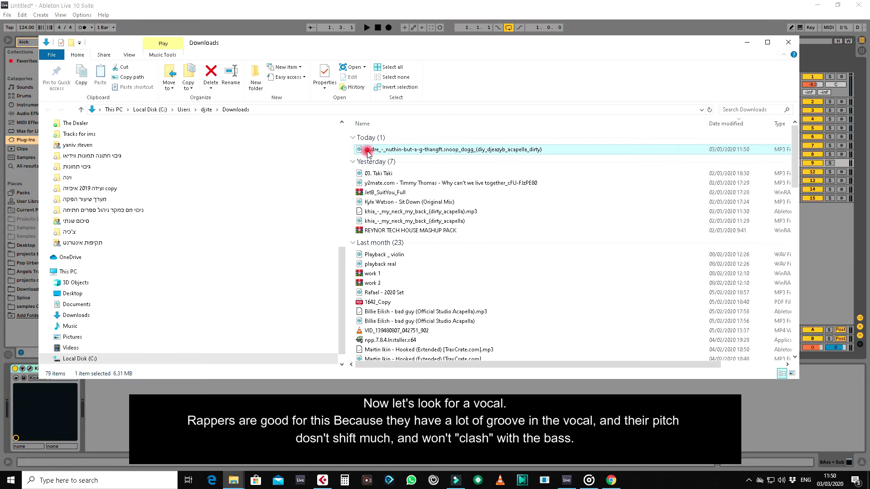
drag(393, 47, 653, 55)
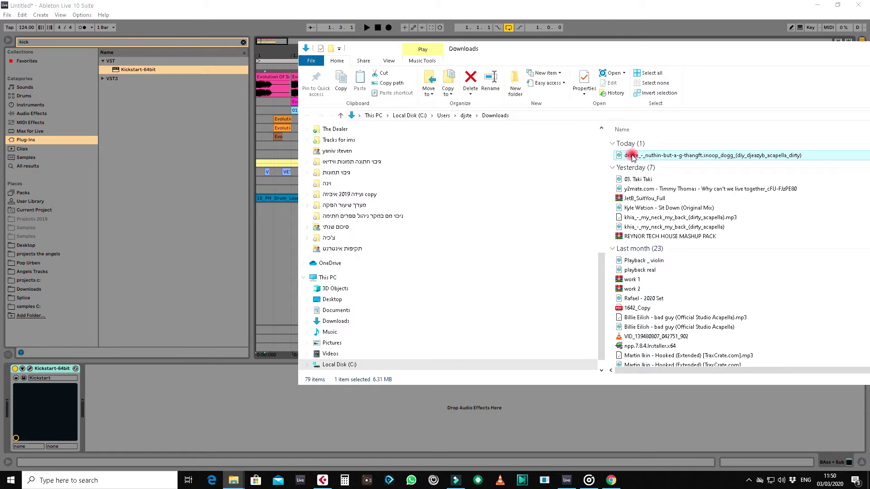
drag(633, 157, 274, 262)
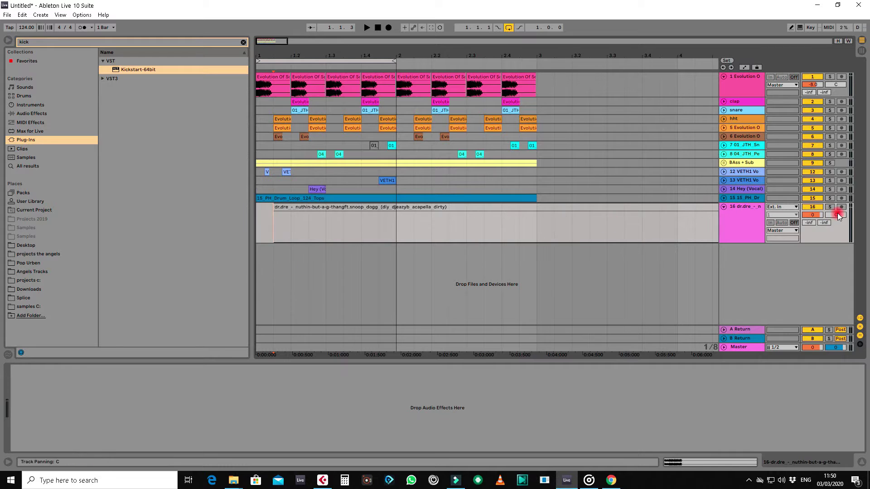
key(w)
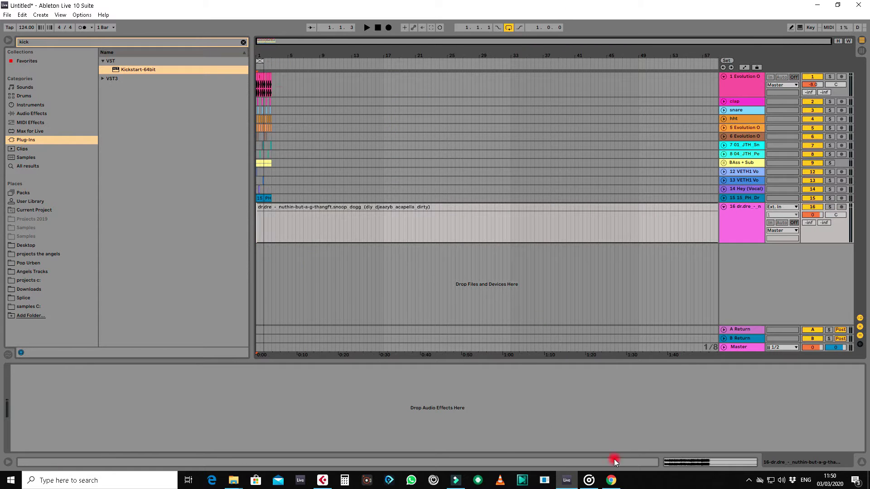
Step: Switch to Chrome, search for "nutin like a g thing dr dre key" and open the song's Tunebat page
click(617, 482)
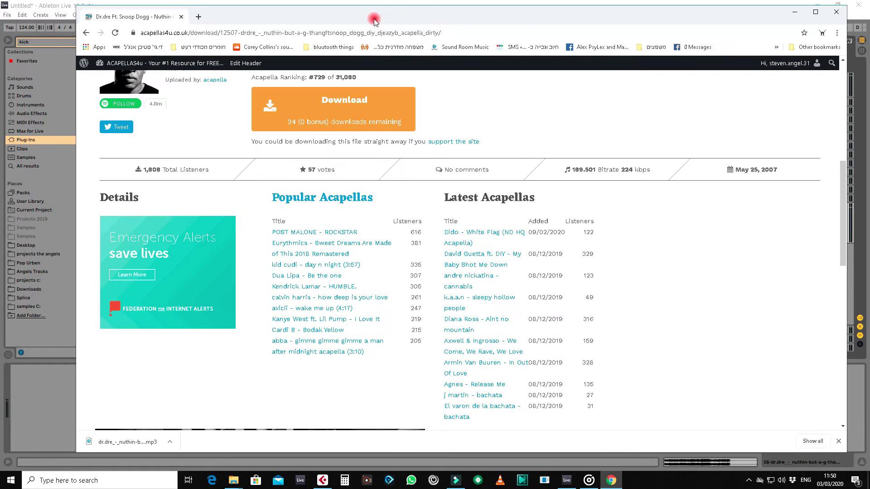
click(202, 18)
text(nutin like a g thing)
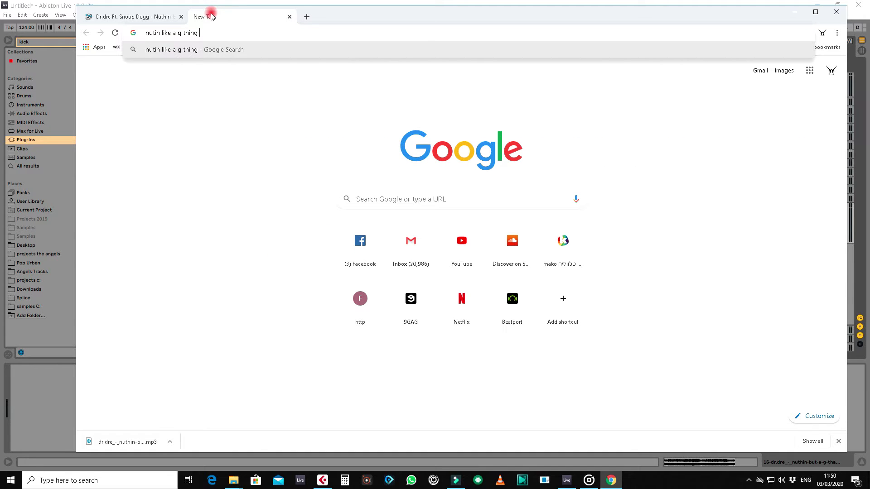
text( dr dre key)
key(Return)
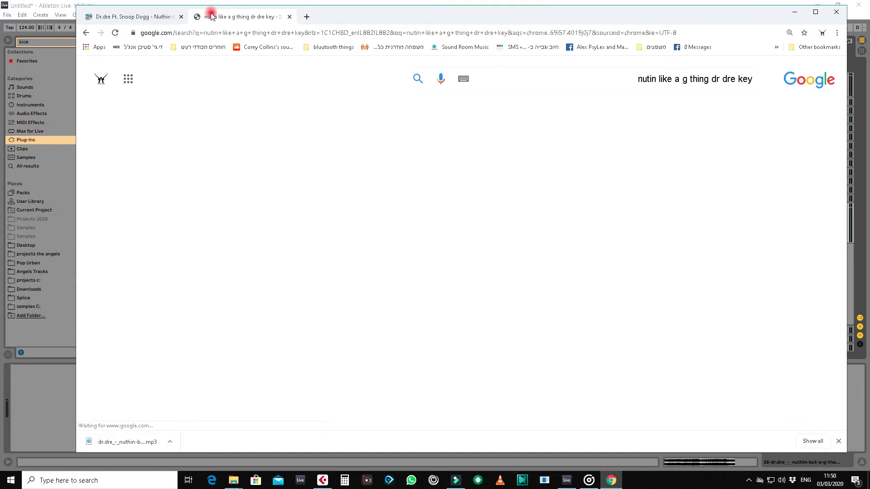
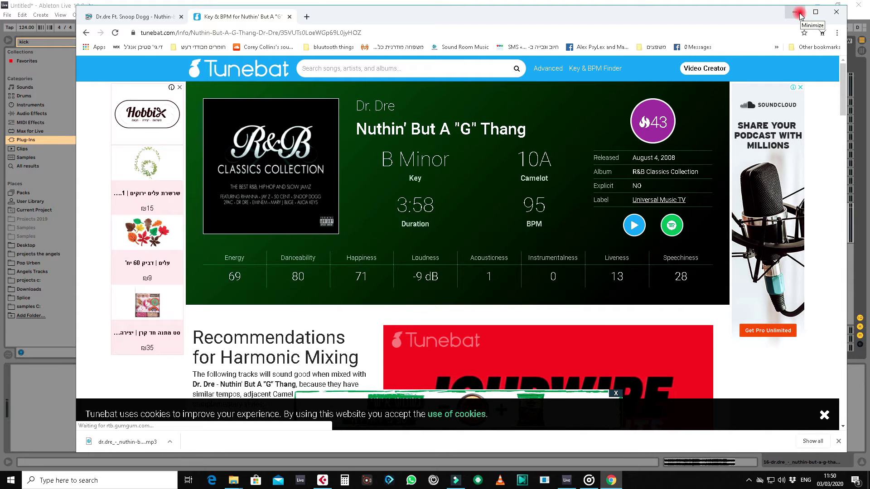
Step: Return to Ableton Live, transpose the Acapellas4U acapella clip by -1 st and set its warp mode to Complex Pro
click(799, 12)
click(372, 285)
click(299, 209)
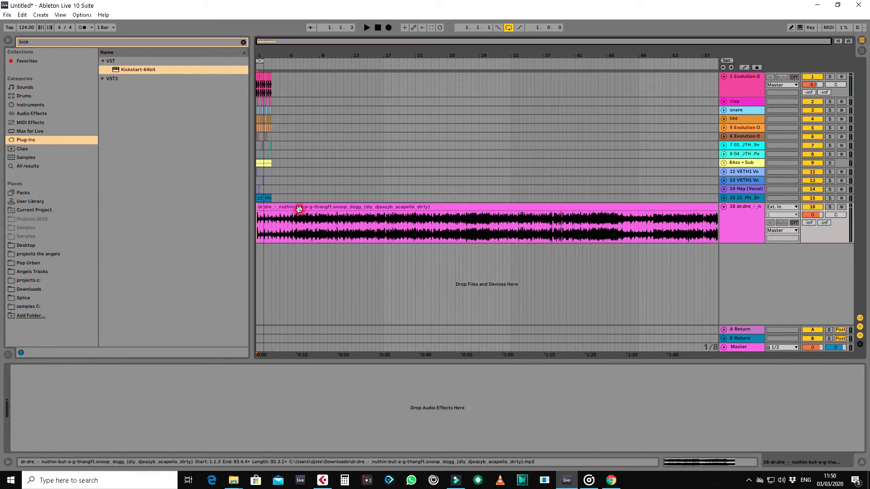
drag(263, 57, 259, 59)
double_click(348, 209)
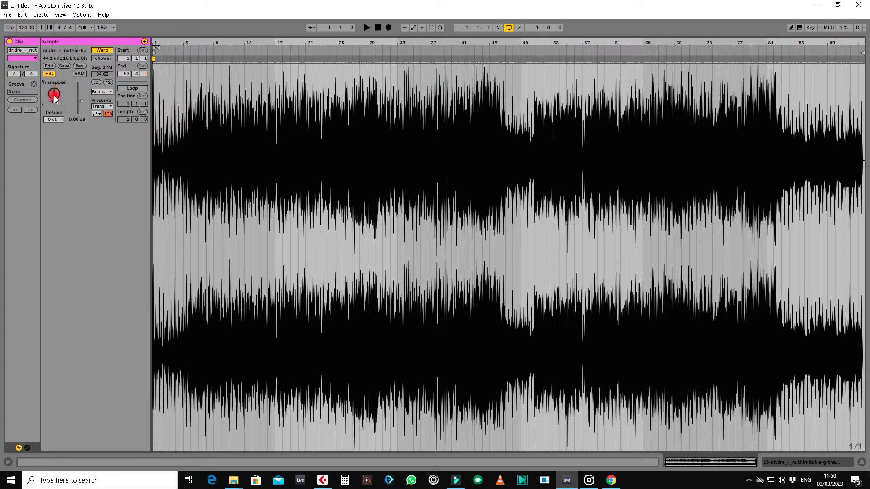
click(110, 92)
click(110, 133)
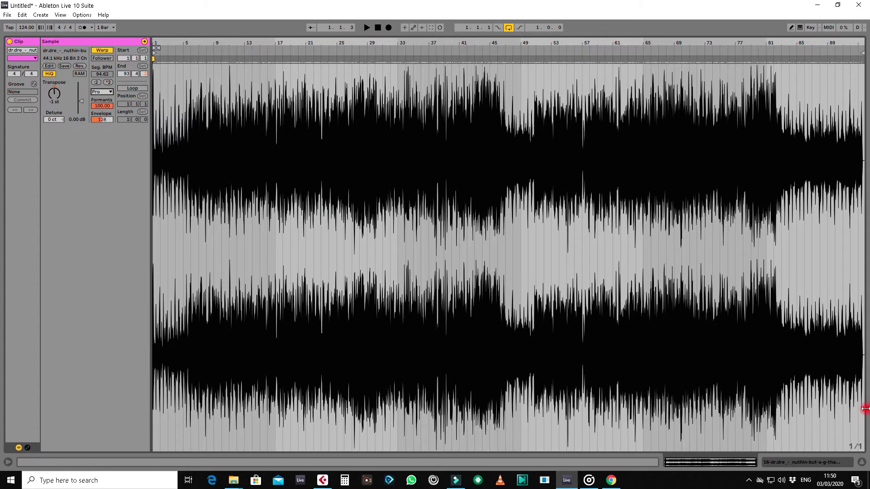
click(861, 463)
Step: Solo track 16 and audition the Acapellas4U acapella with the arrangement loop off
key(space)
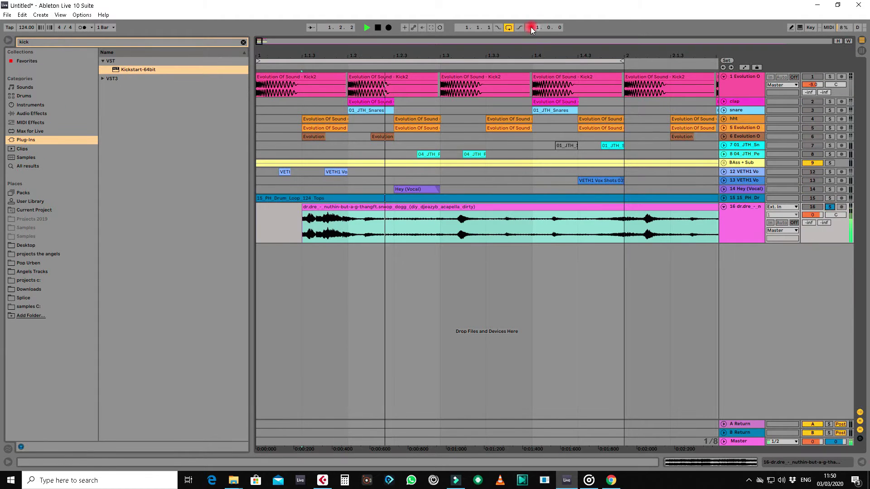
drag(369, 66, 370, 67)
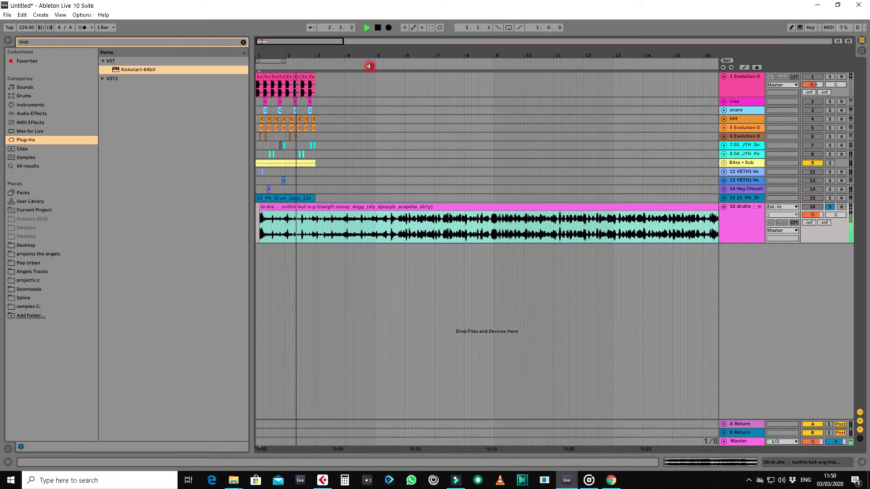
click(386, 63)
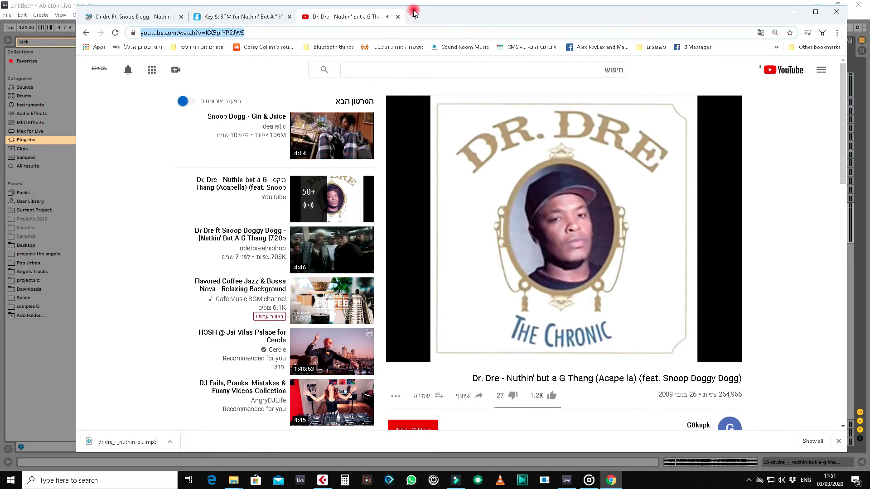
Step: Search Google for "download youtube", open y2mate.com, submit the acapella's YouTube link and close the video page
click(415, 17)
text(download youtube)
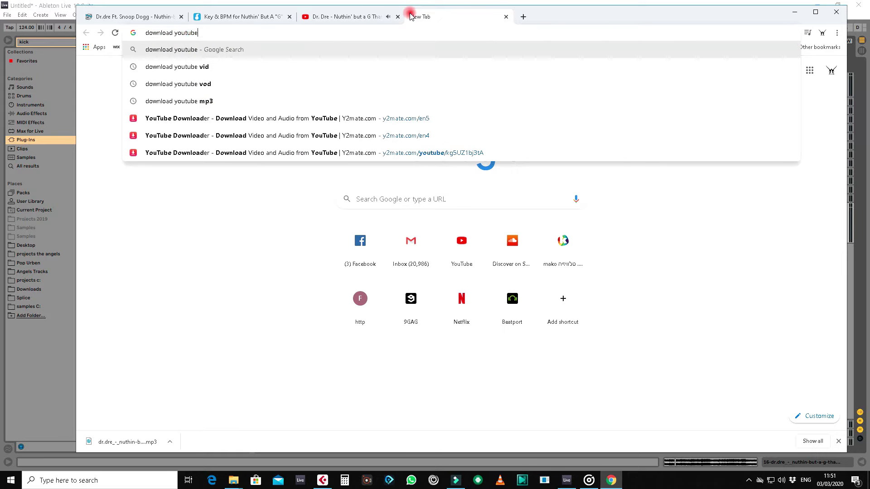
key(Return)
click(568, 176)
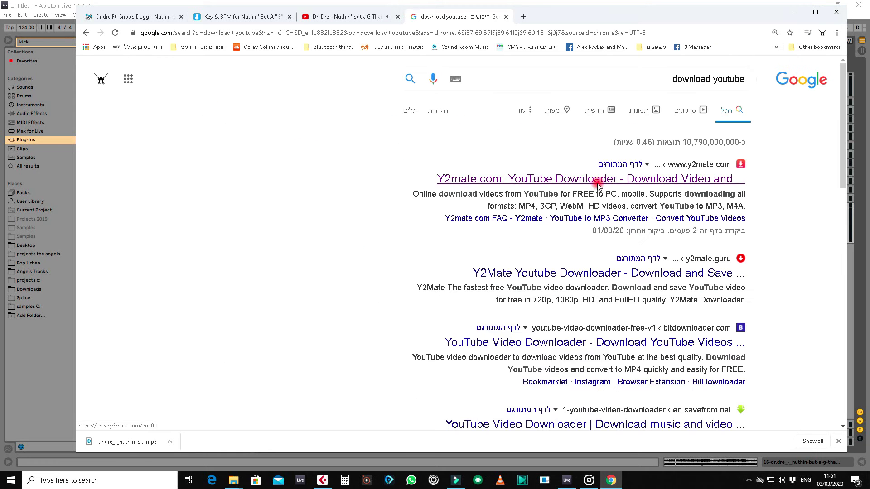
text(https://www.youtube.com/watch?v=KX5pIYP2JWE)
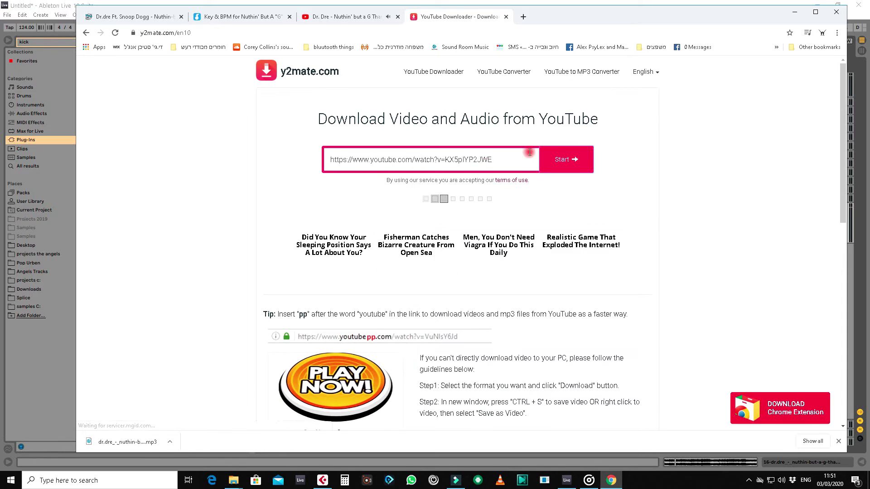
click(398, 17)
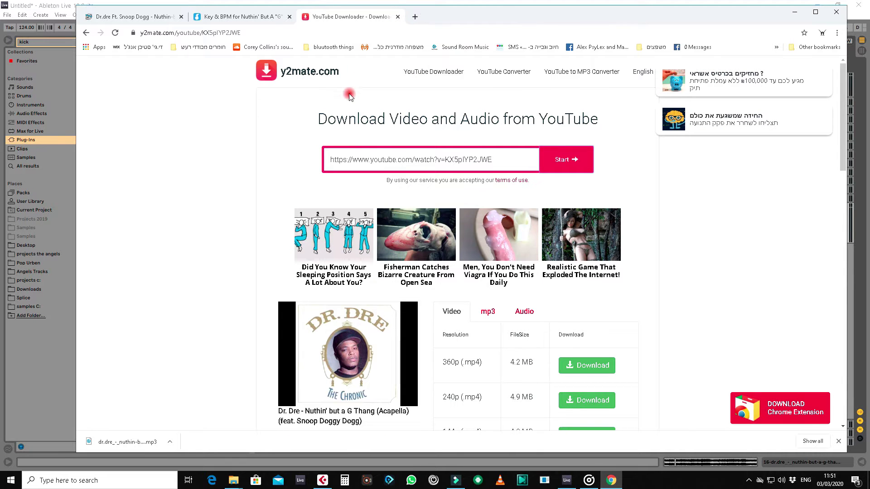
Step: Download the YouTube acapella as a 128kbps MP3 and show the file in its folder
click(487, 311)
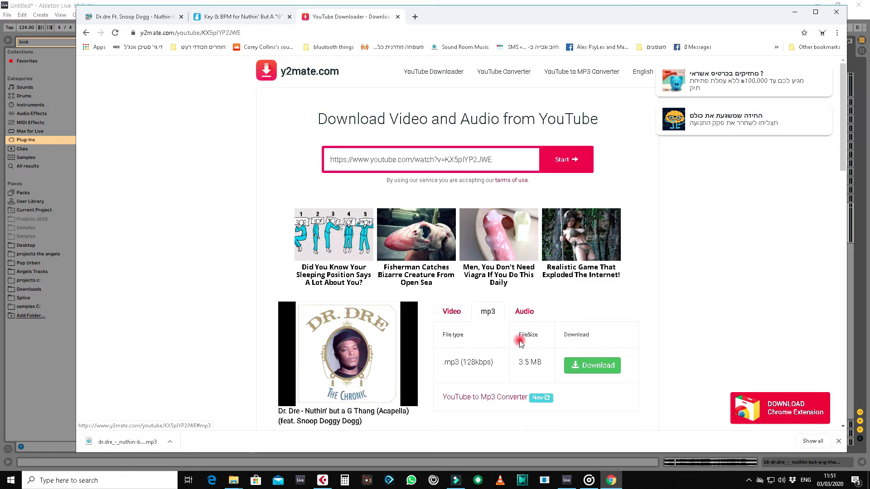
click(596, 365)
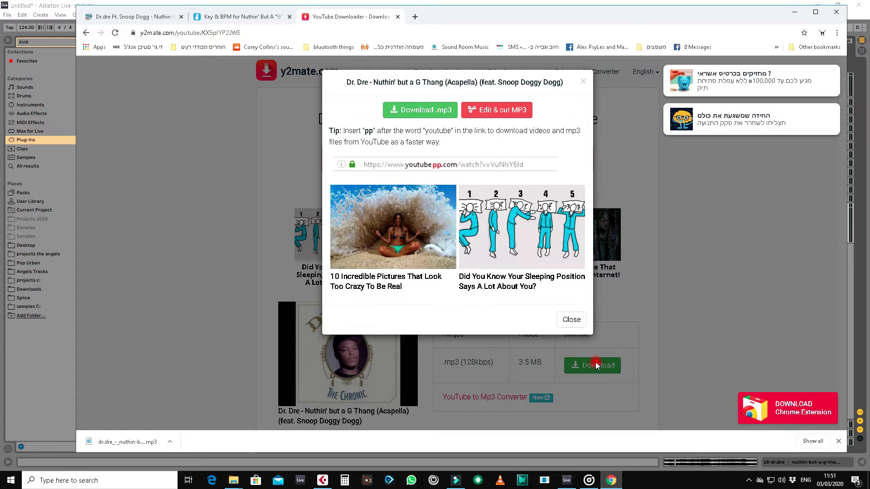
click(420, 110)
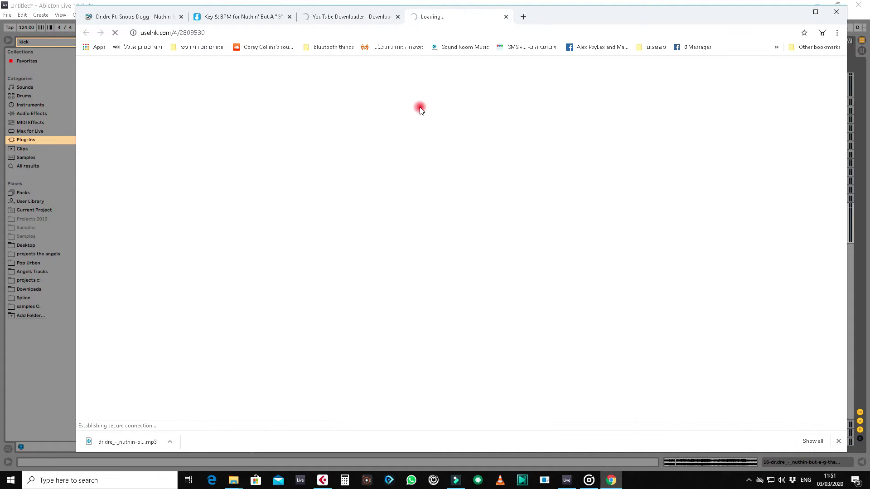
click(169, 441)
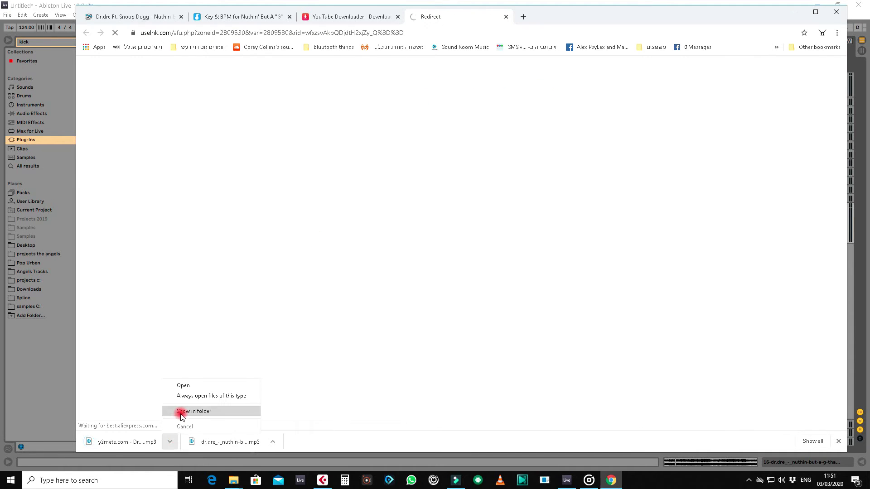
click(181, 410)
Step: Place the y2mate acapella MP3 on a new track in Ableton Live and delete the Acapellas4U clip from track 16
click(794, 13)
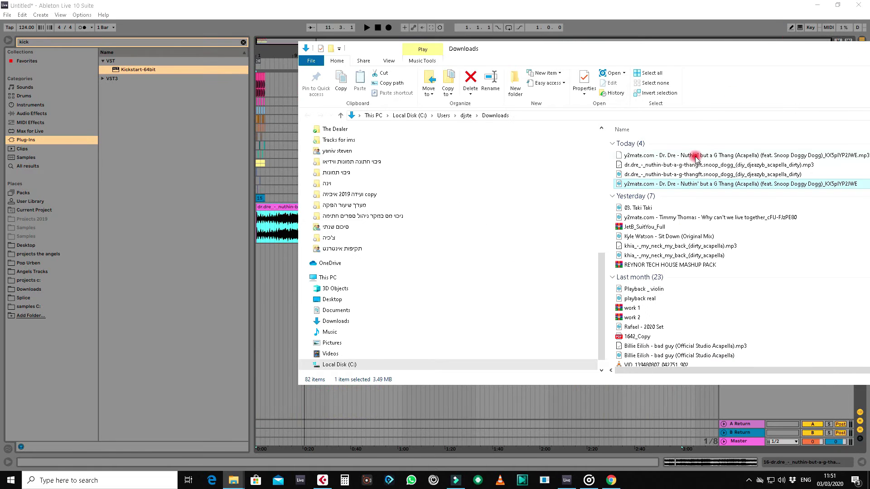
drag(696, 156, 271, 283)
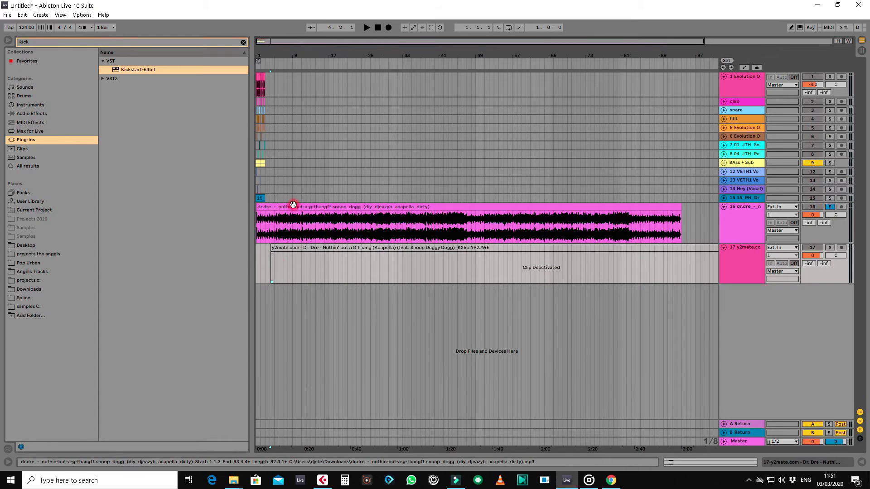
click(293, 205)
Step: Transpose the y2mate acapella clip by -1 st, set its warp mode to Complex Pro and close the clip view
double_click(295, 248)
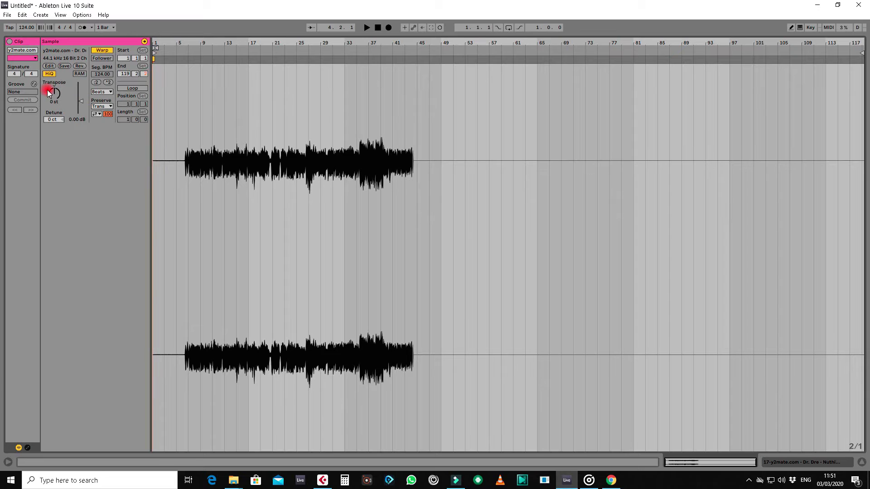
drag(47, 90, 56, 91)
click(102, 91)
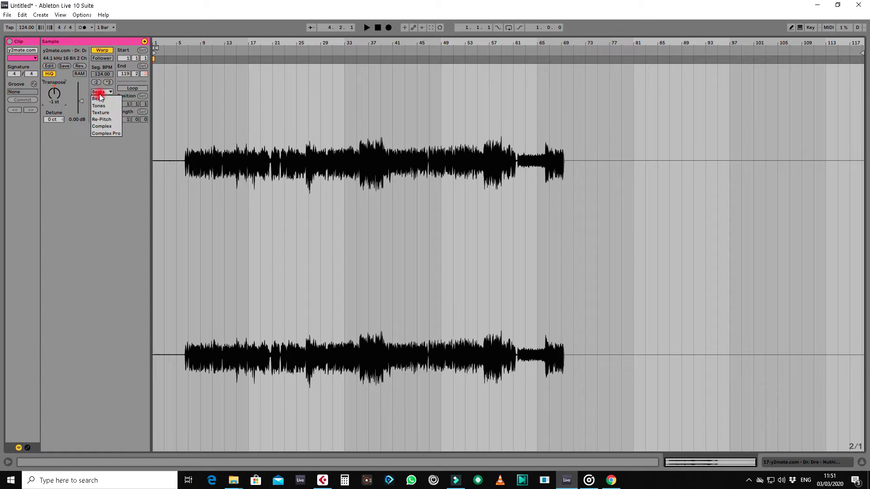
click(100, 133)
key(space)
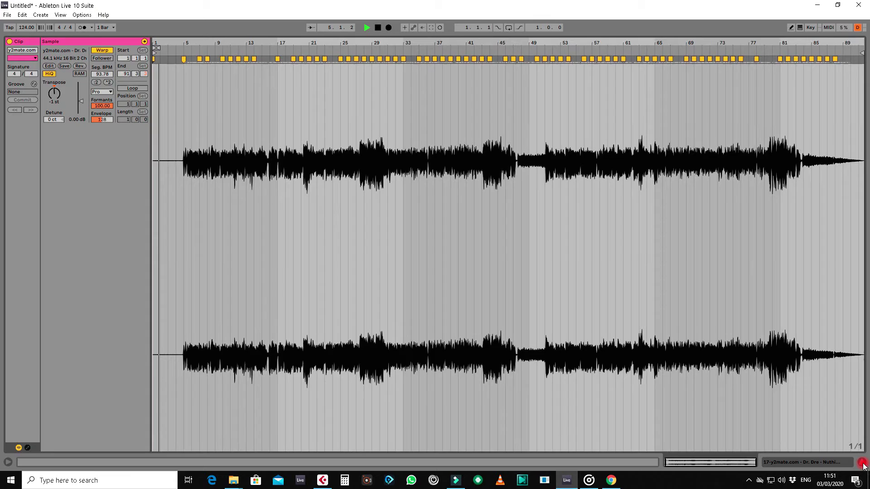
click(862, 462)
Step: Solo track 17 with the y2mate acapella and make the track taller
click(282, 60)
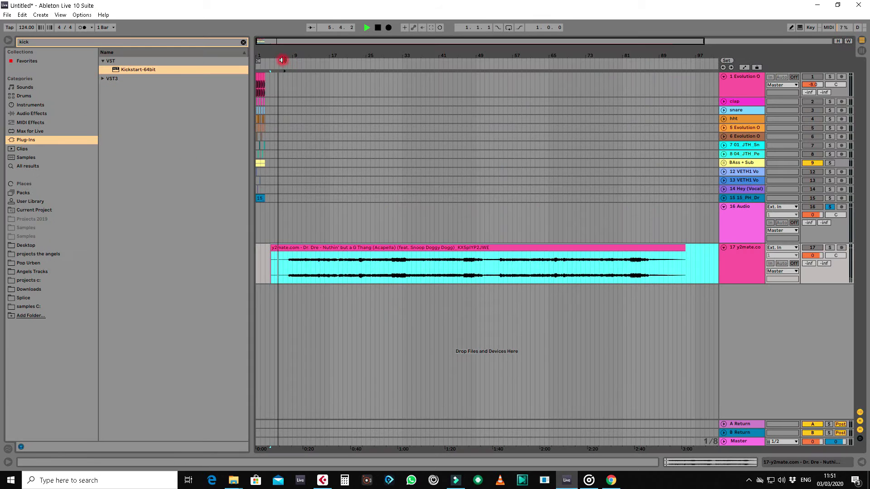
drag(282, 60, 313, 61)
click(391, 266)
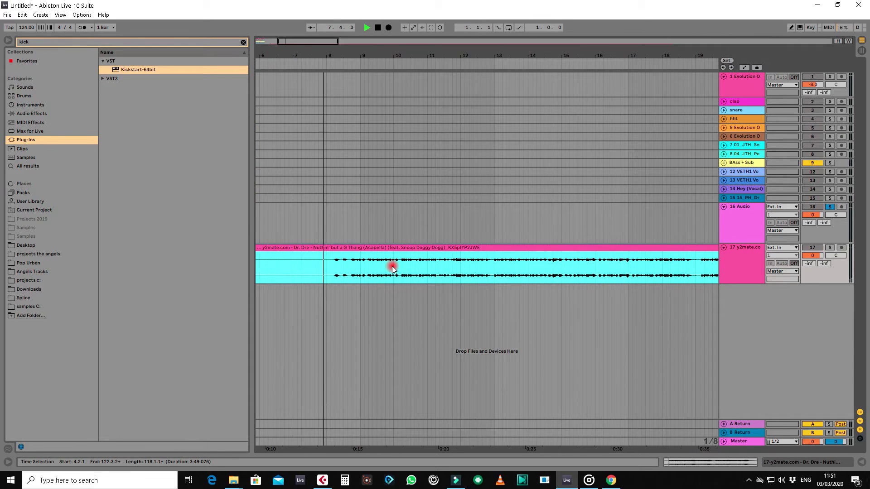
click(829, 248)
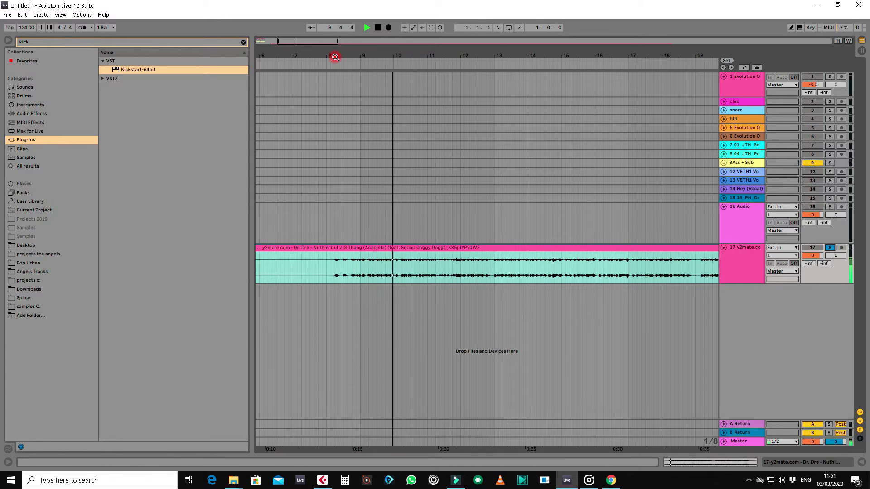
drag(743, 284, 757, 324)
Step: Audition the opening of the acapella on track 17 and select the phrase from 8.2.1 to 9.2.1
click(332, 311)
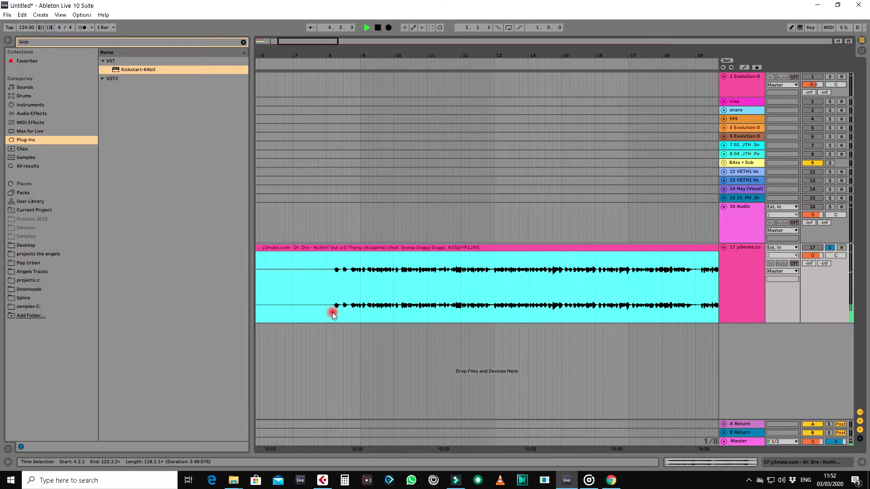
key(space)
click(330, 91)
click(327, 68)
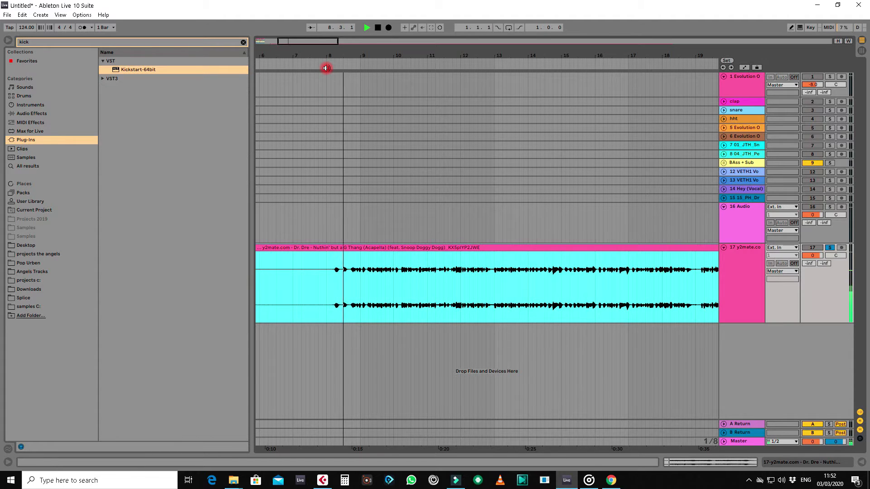
drag(325, 60, 431, 307)
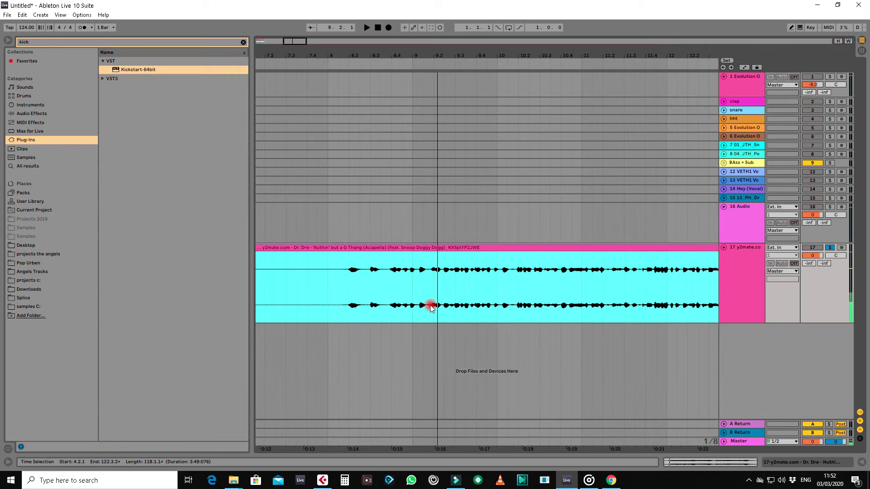
drag(362, 287, 433, 292)
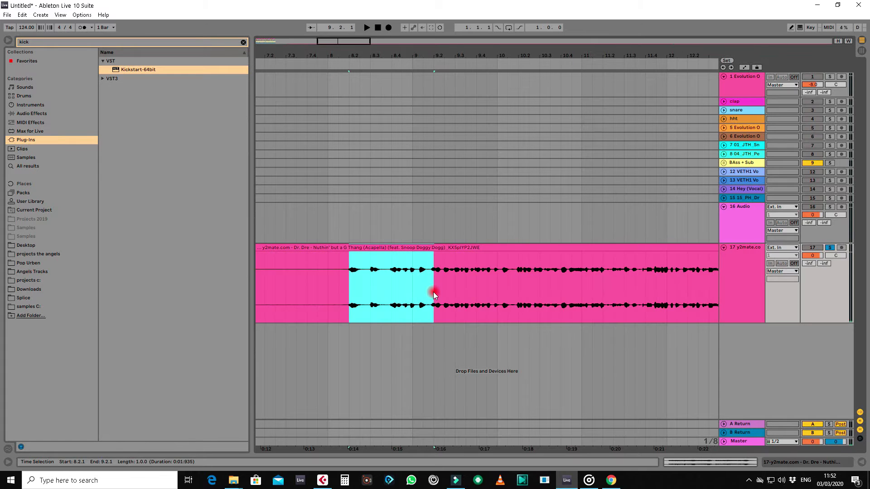
Step: Split out the selected acapella phrase, clear the preceding part of the clip, move the phrase to 1.1.1 on track 17 and audition it
key(ctrl+e)
click(323, 244)
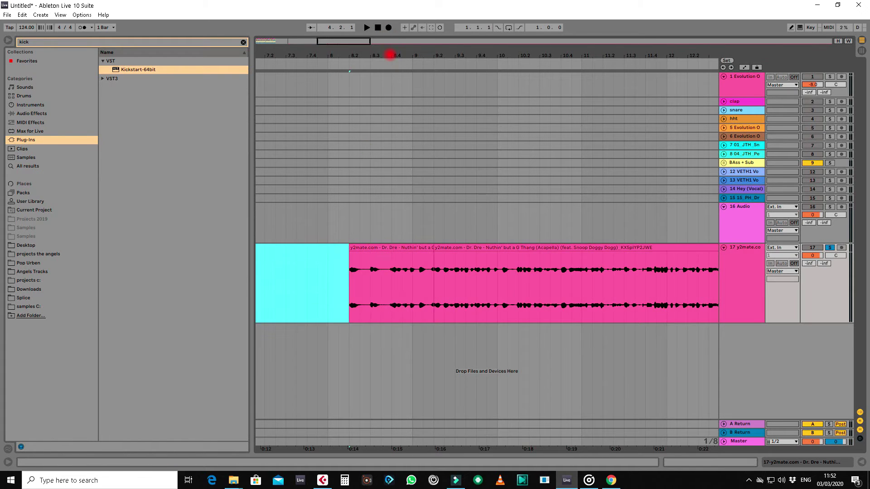
drag(389, 55, 390, 54)
drag(317, 247, 257, 247)
drag(262, 54, 264, 54)
key(space)
key(space)
Step: Unsolo track 17 and loop playback of the first bar from 1.1.1 to 2.1.1
click(831, 248)
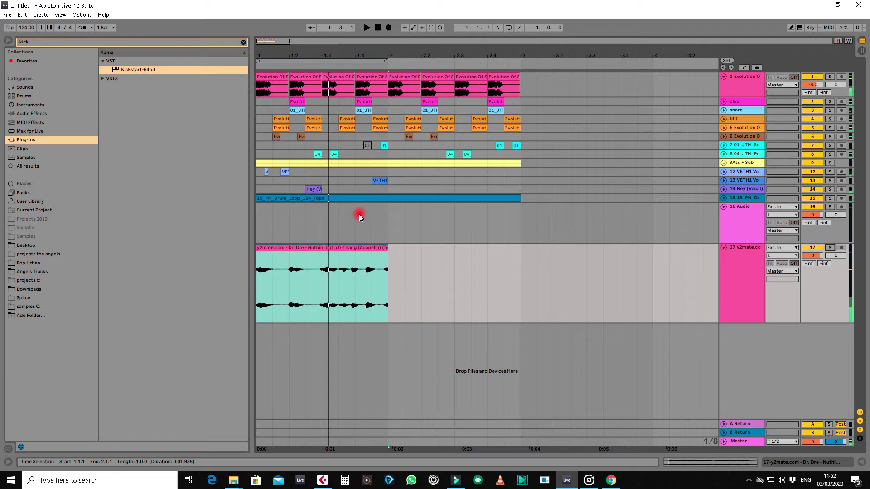
drag(391, 219, 183, 211)
key(ctrl+l)
key(space)
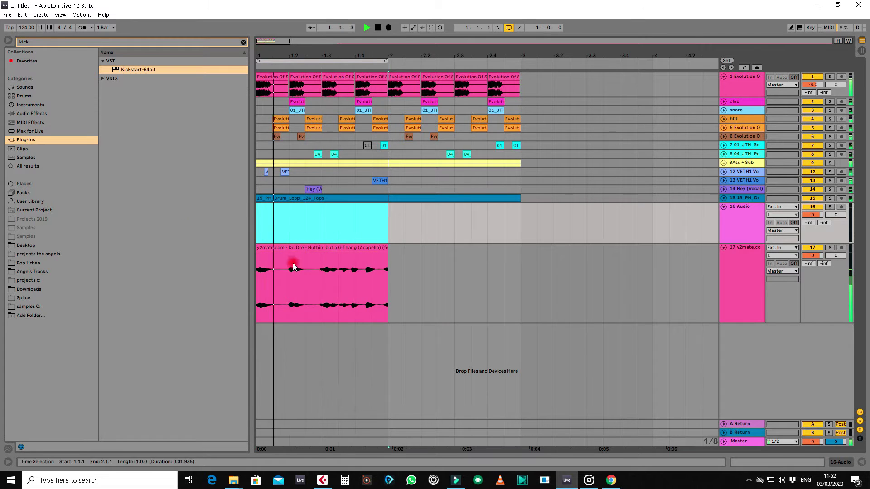
Step: Warp the acapella phrase's words from 5.3.1 onward onto the grid and duplicate its 1.3.1 to 1.3.3 section
double_click(315, 248)
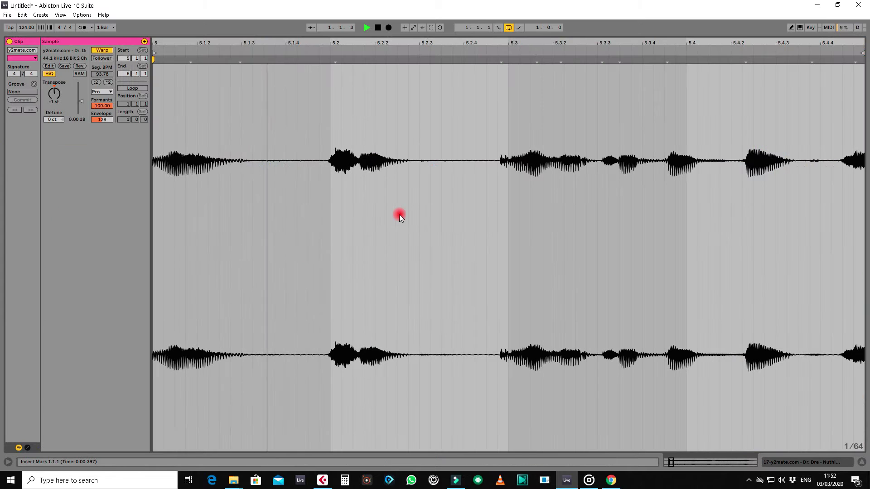
drag(501, 58, 508, 59)
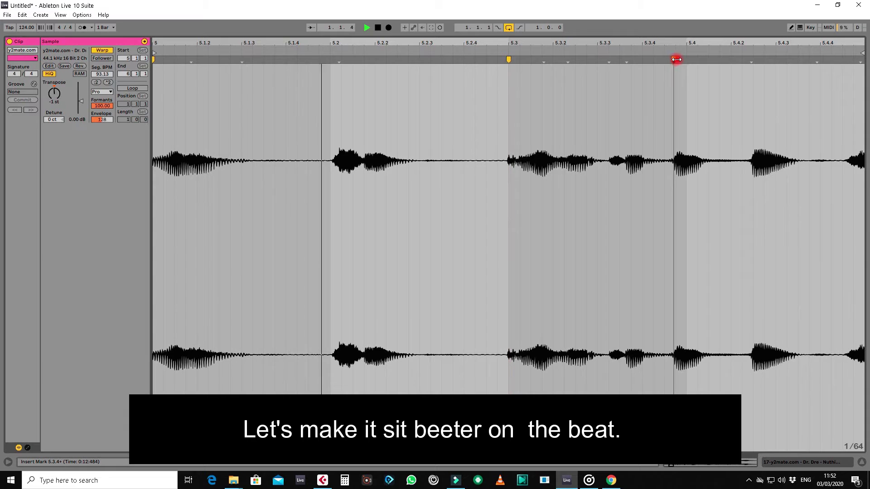
mouse_move(675, 59)
mouse_down()
mouse_move(685, 59)
mouse_move(642, 60)
mouse_up()
drag(763, 58, 776, 62)
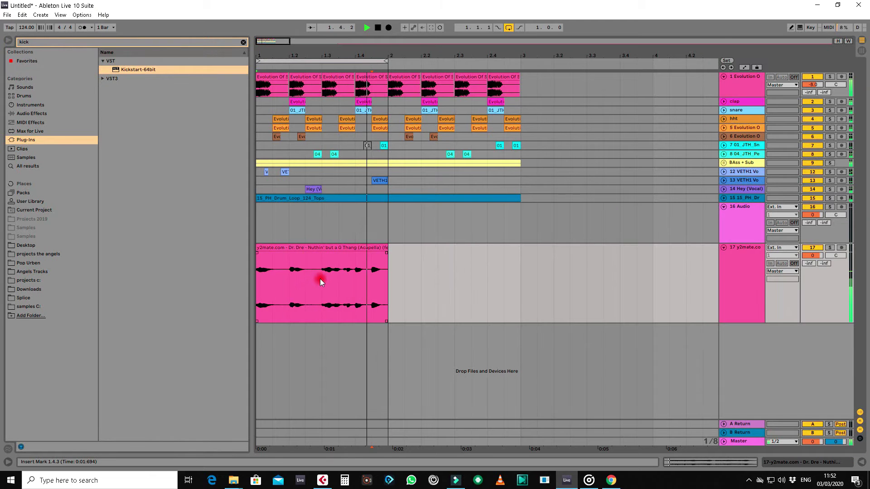
drag(324, 281, 335, 282)
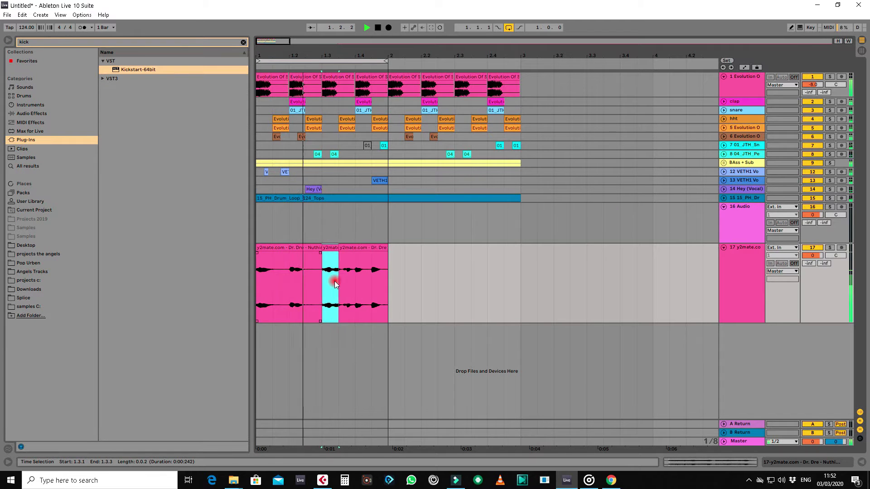
key(ctrl+d)
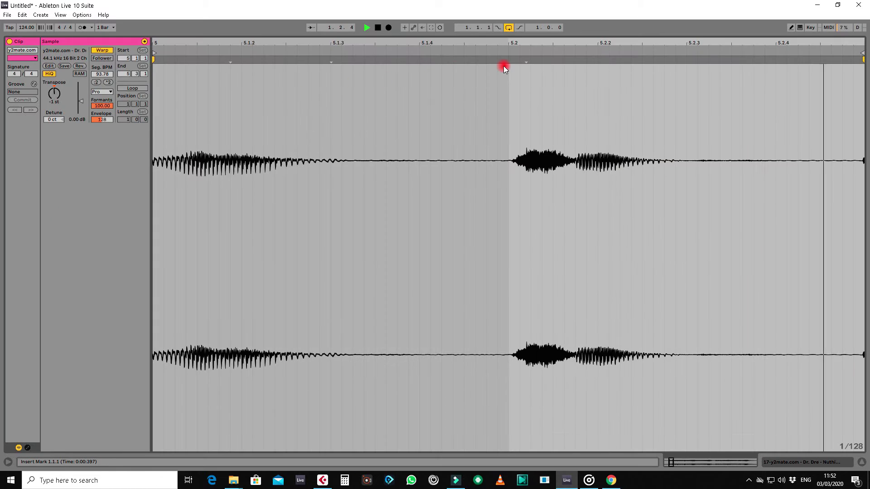
Step: In the first acapella chop, tighten the end of the opening word with a warp marker and align the second word's onset to 5.2.1
drag(526, 59, 508, 59)
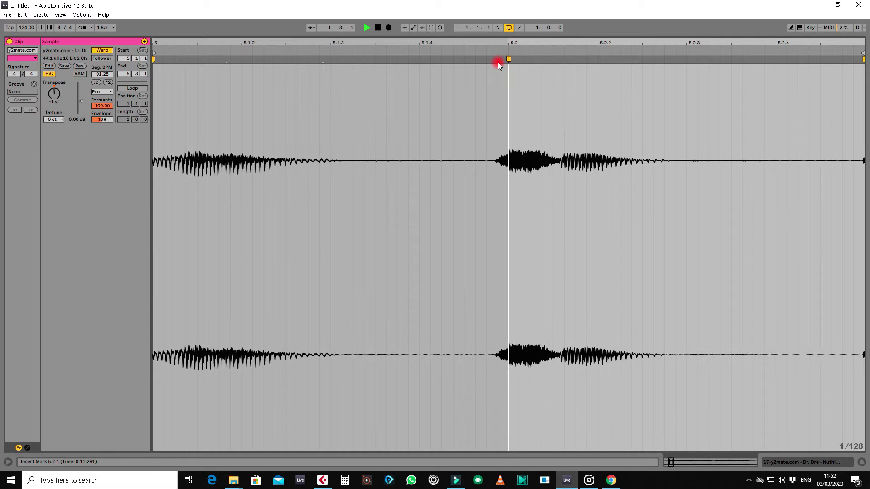
drag(322, 59, 294, 62)
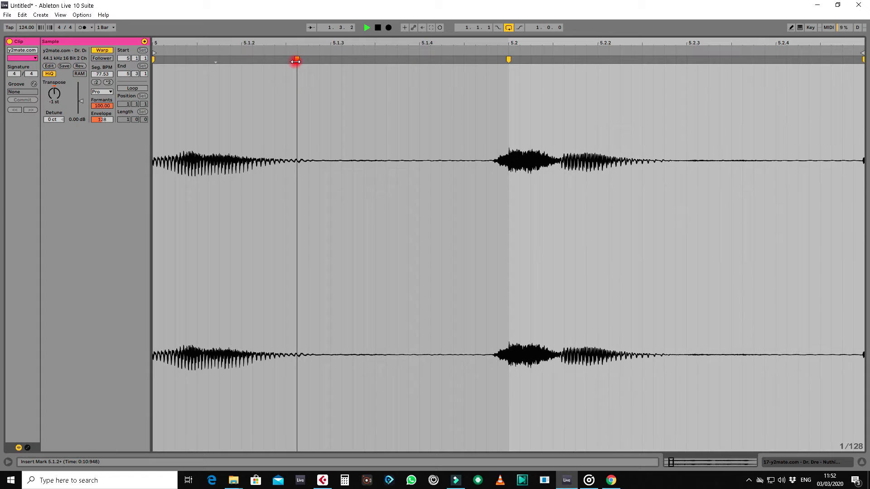
double_click(508, 59)
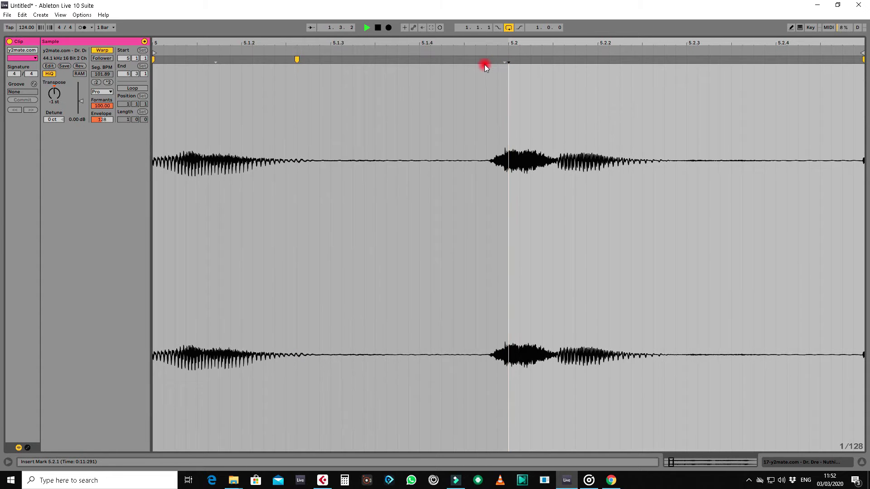
drag(490, 61, 508, 60)
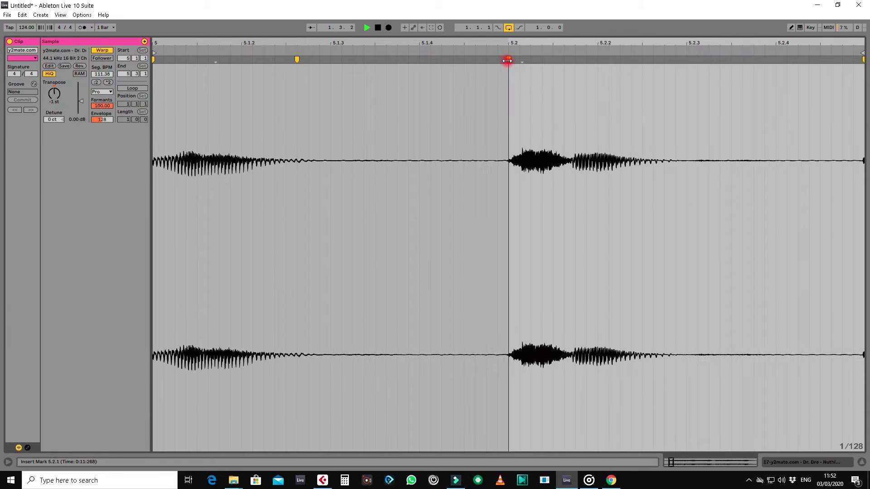
click(861, 462)
Step: Find the LittleAlterBoy plug-in with the search "alte" and load it on track 17
click(745, 250)
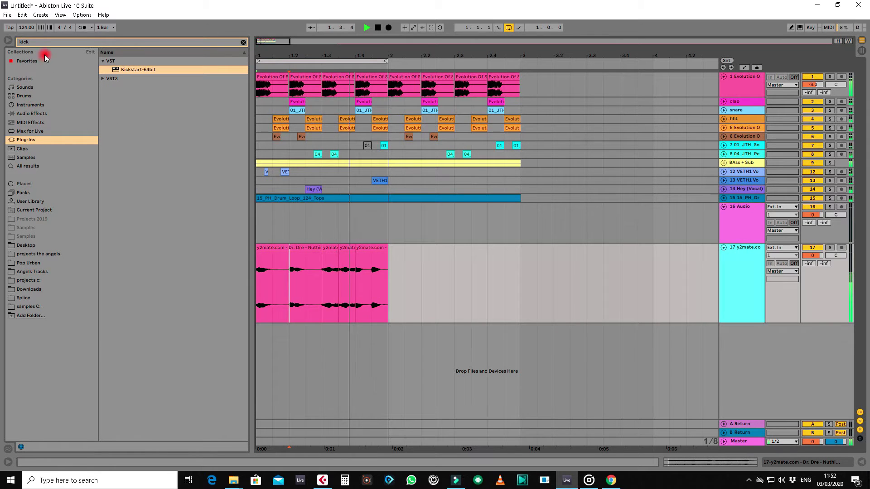
drag(43, 43, 1, 43)
text(alte)
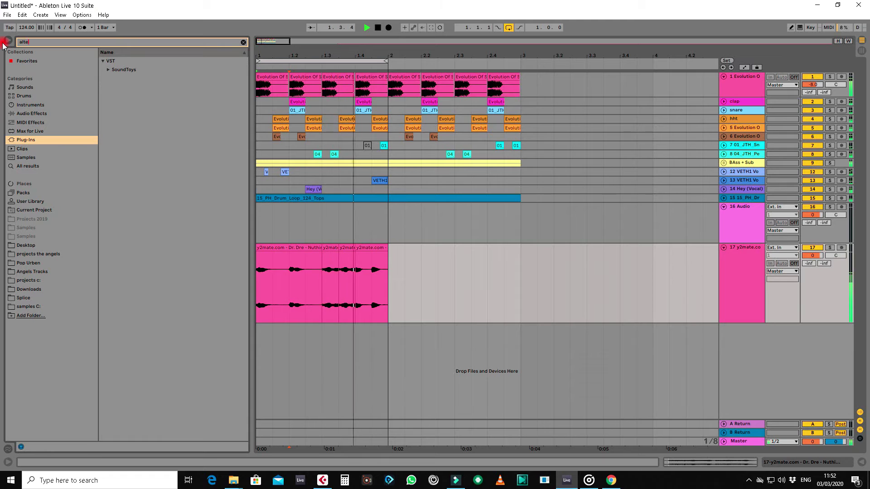
click(108, 70)
drag(136, 79, 279, 255)
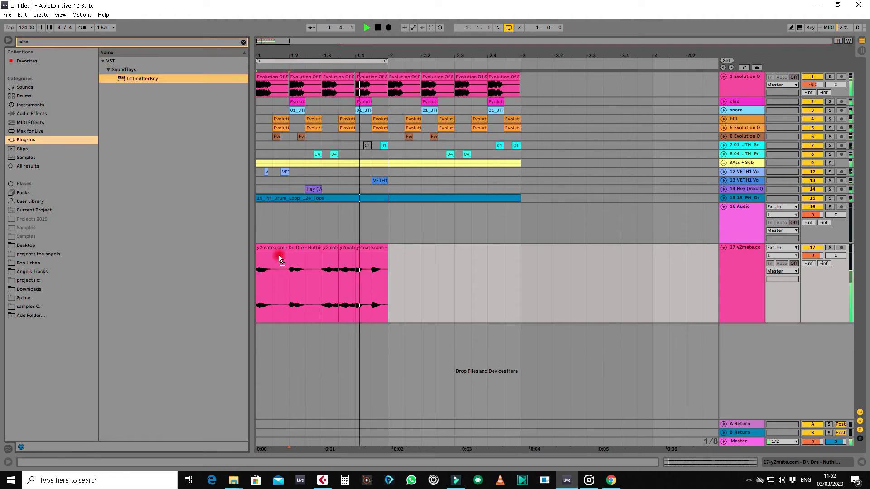
click(279, 256)
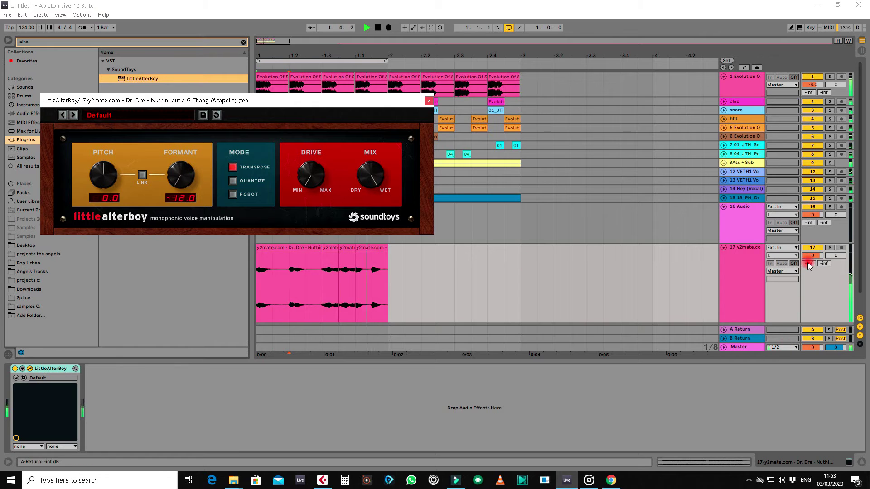
Step: Set LittleAlterBoy's formant to -2.8, try its pitch at -12.0, return the pitch to 0.0 and close the plug-in window
drag(181, 175, 170, 135)
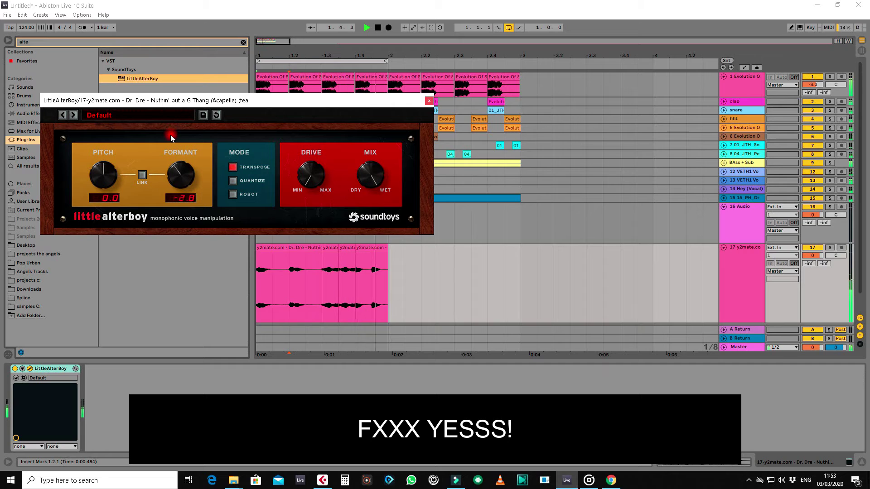
click(97, 159)
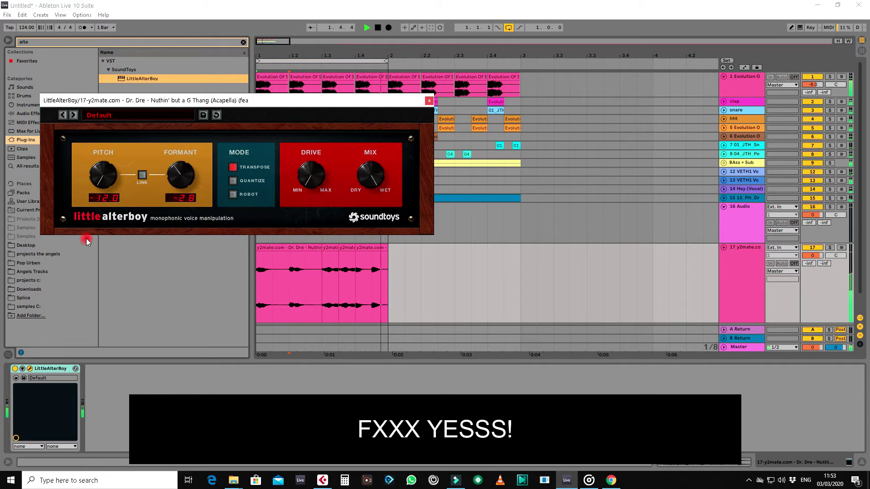
drag(91, 209, 94, 134)
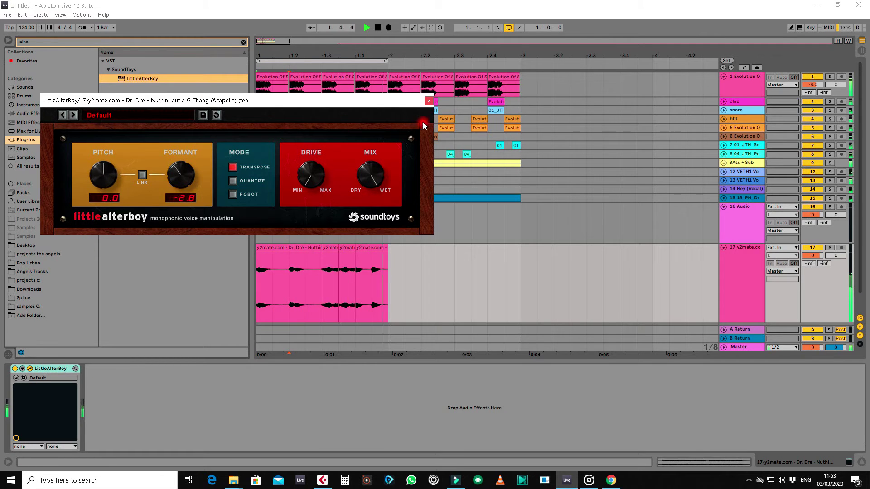
click(429, 101)
Step: Solo track 17 and consolidate all the acapella chops in the first bar into one clip
click(830, 248)
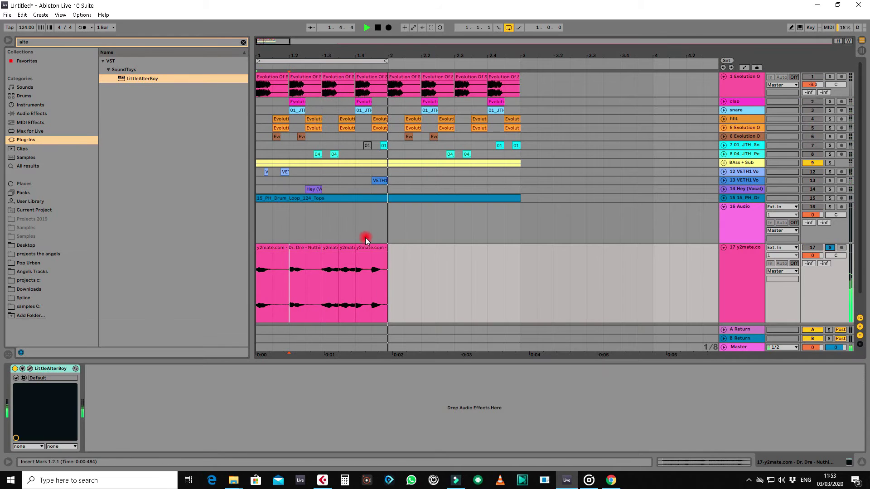
click(366, 248)
shift+click(271, 247)
key(ctrl+j)
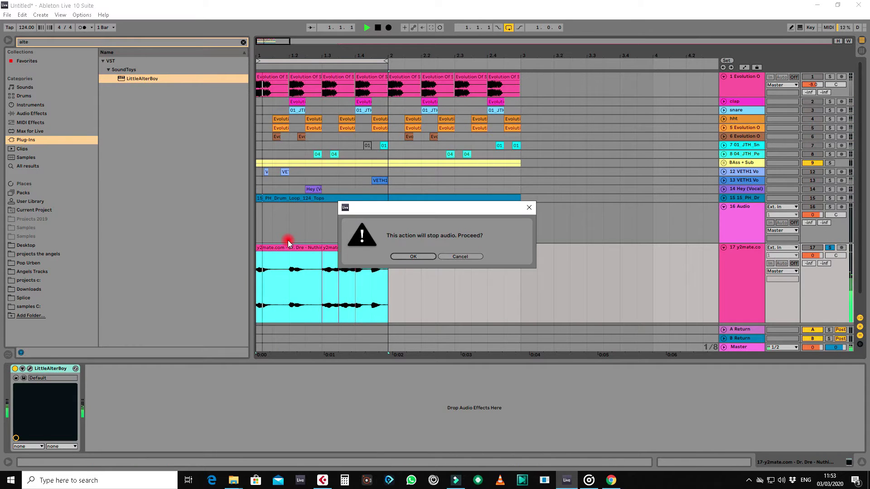
key(Return)
Step: Play the consolidated acapella clip, try it transposed by -12 st, set its warp mode to Complex Pro and readjust the transposition
double_click(292, 246)
key(space)
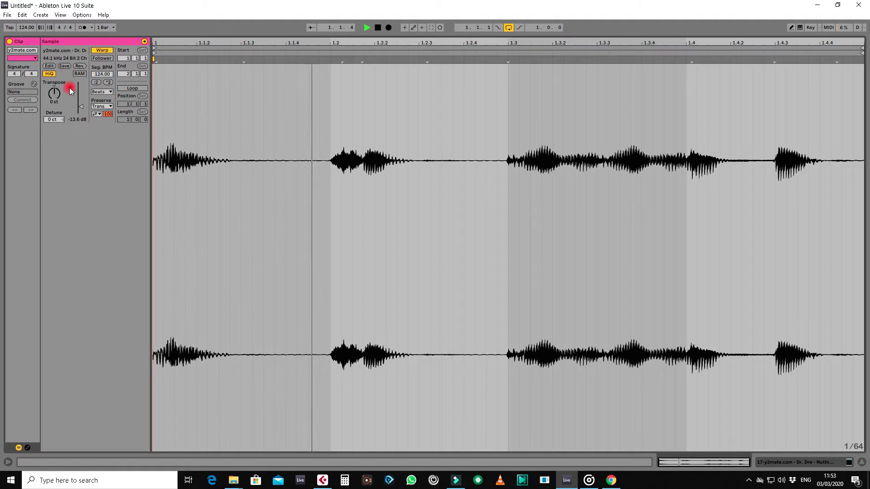
drag(56, 98, 55, 103)
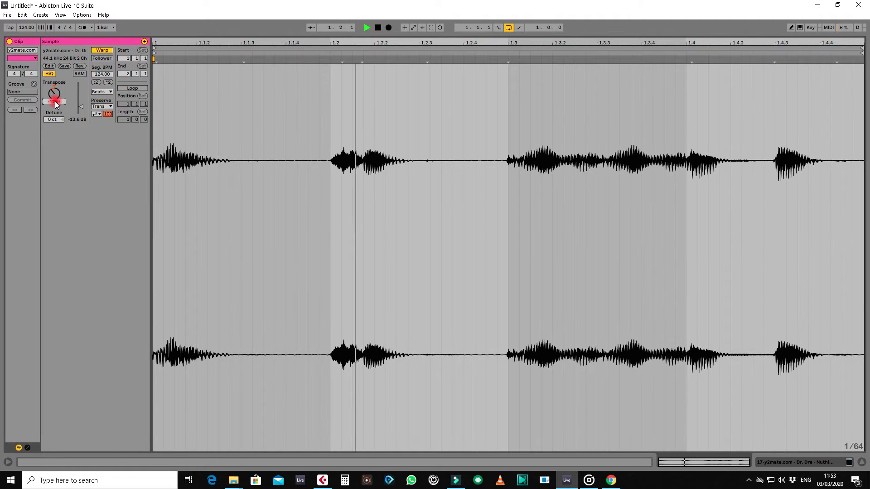
click(102, 92)
click(105, 125)
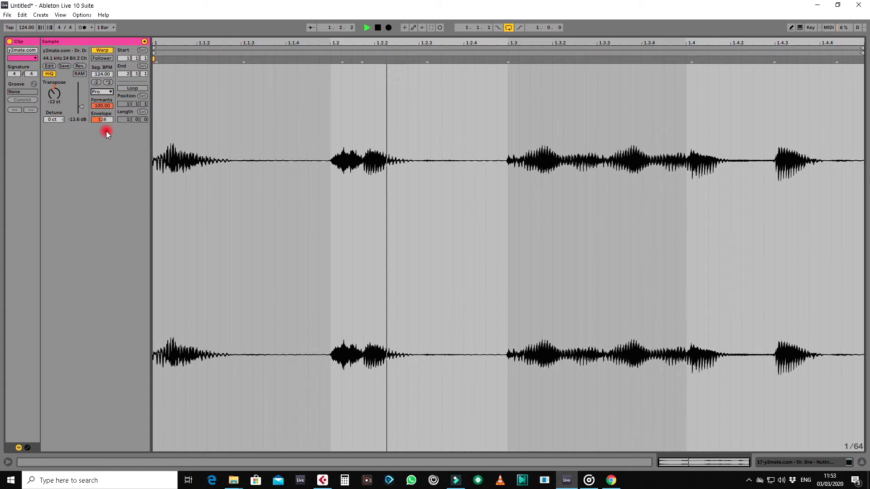
click(54, 95)
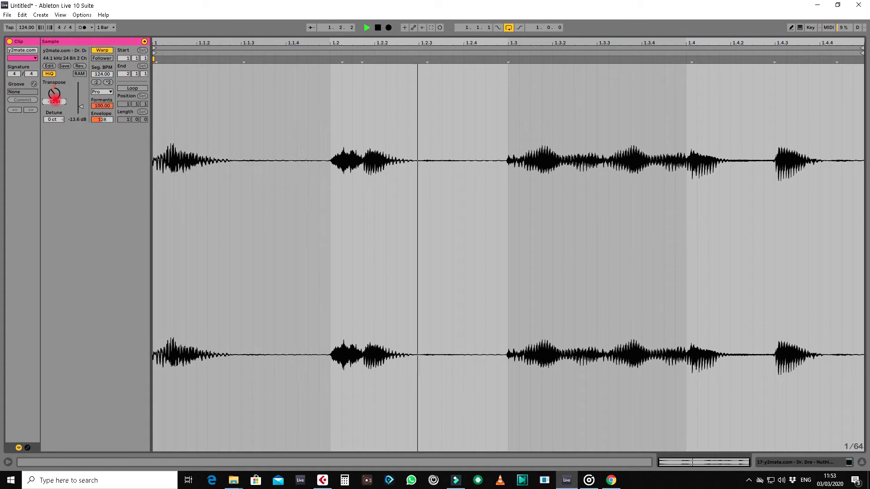
drag(56, 102, 55, 97)
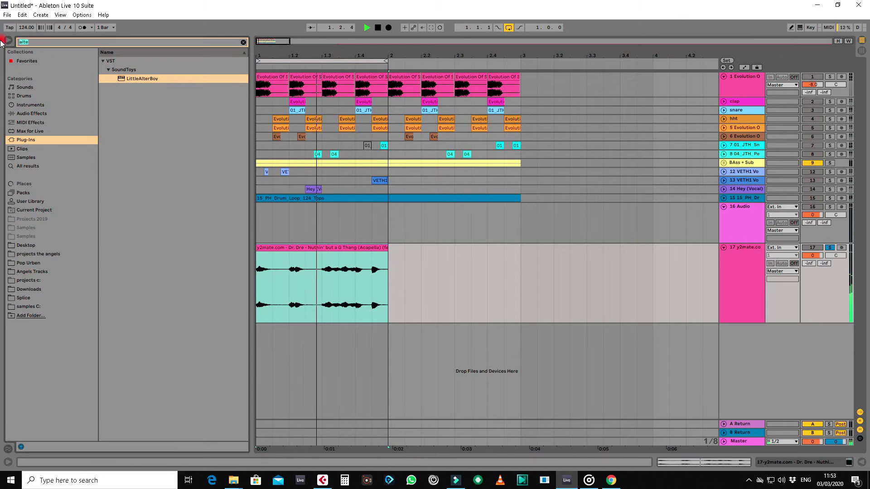
Step: Add EQ Eight to track 17 after LittleAlterBoy and set band 1 to a steep low-cut filter at 150 Hz
key(ctrl+f)
text(eq)
click(37, 111)
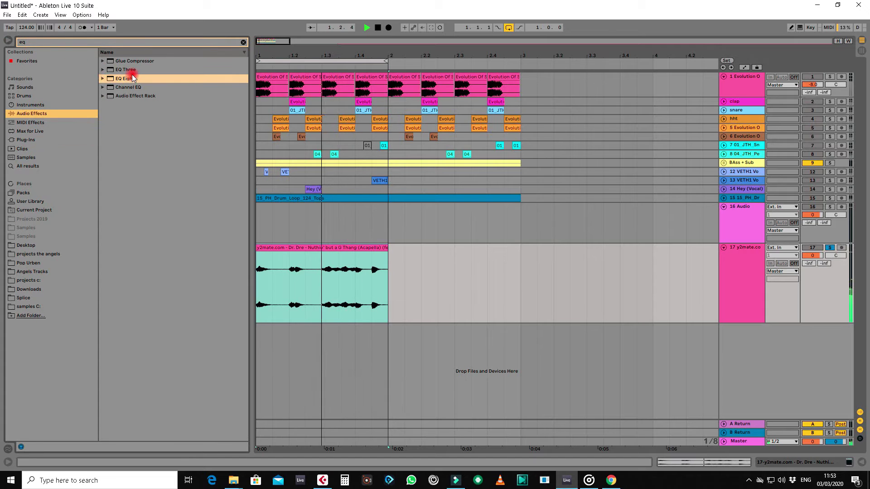
drag(132, 77, 322, 274)
click(121, 440)
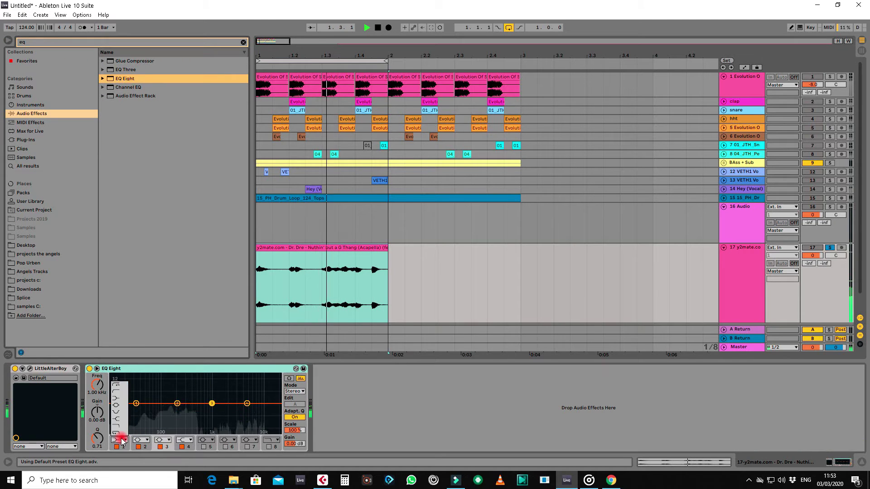
click(115, 381)
click(121, 440)
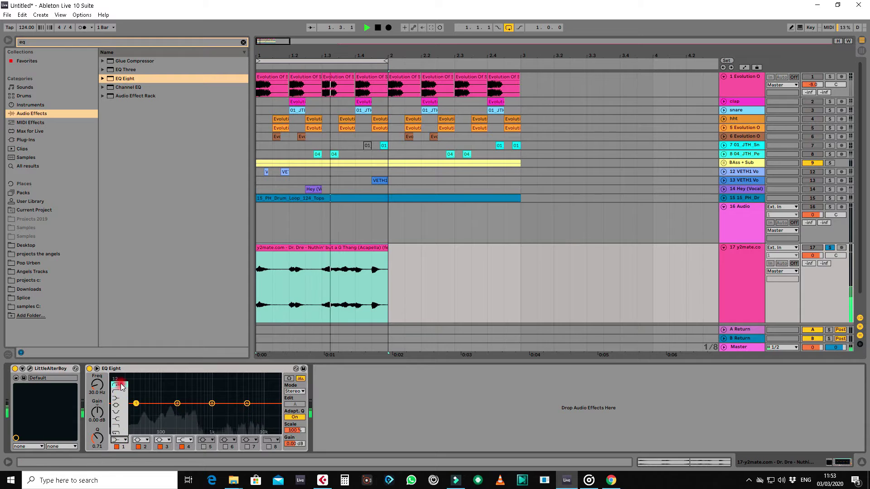
click(119, 384)
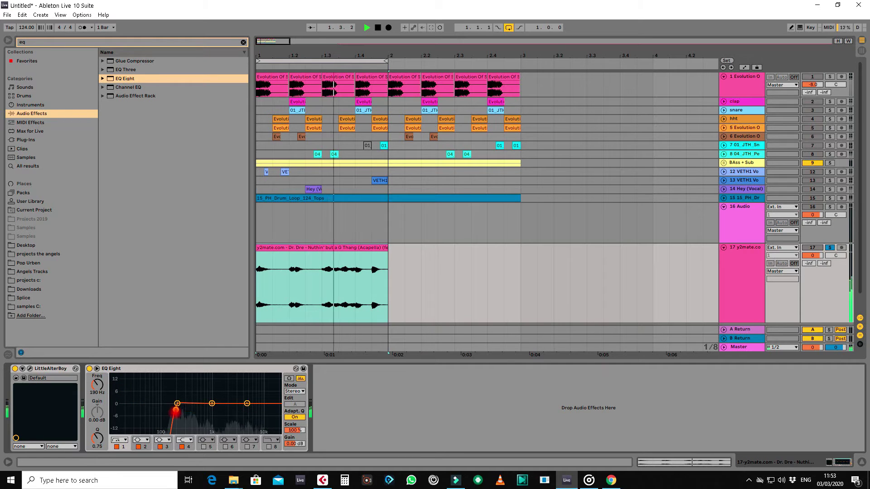
Step: Add a Saturator to track 17 with its drive at 11.8 dB and lower the track volume to -20.0 dB
click(53, 41)
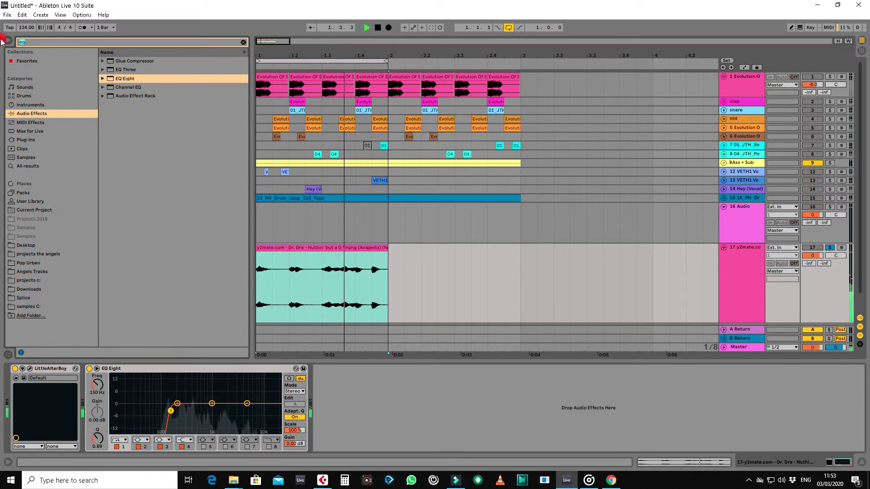
text(sat)
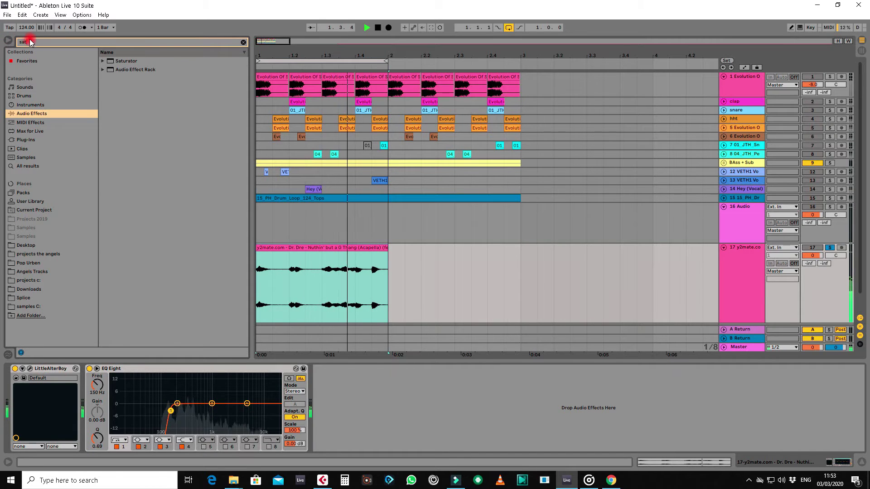
drag(122, 62, 396, 392)
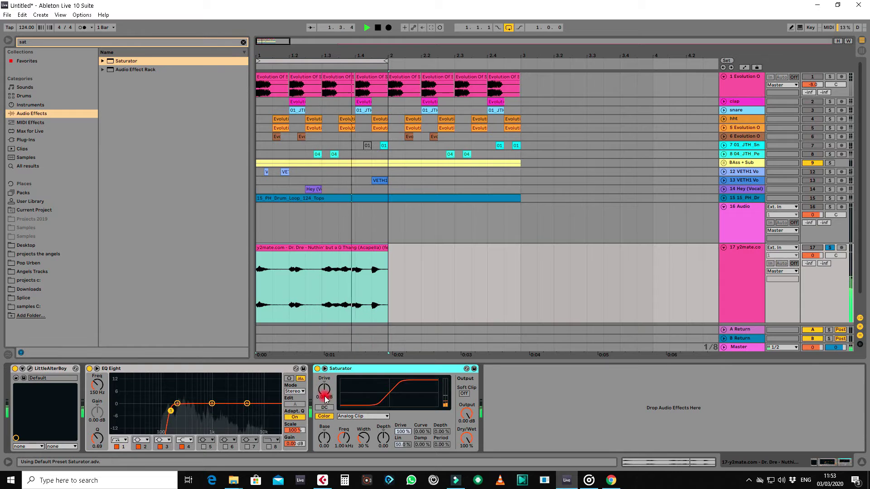
drag(326, 399, 324, 393)
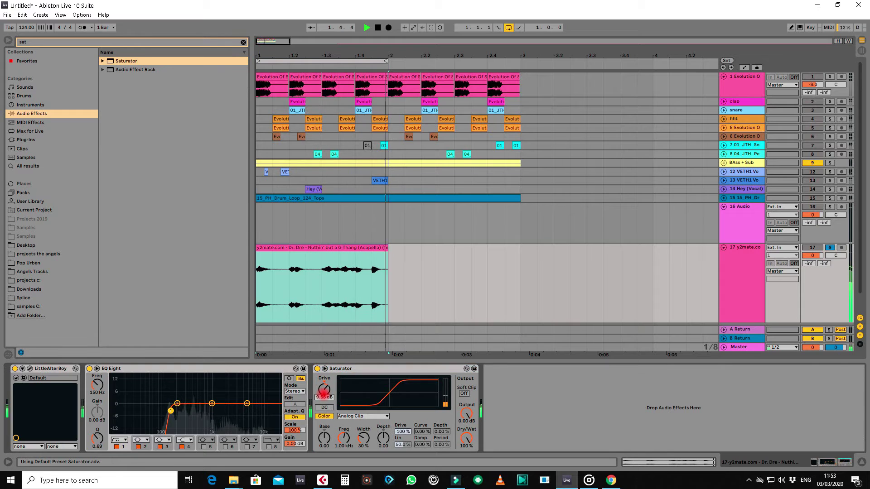
click(809, 258)
drag(809, 259, 809, 259)
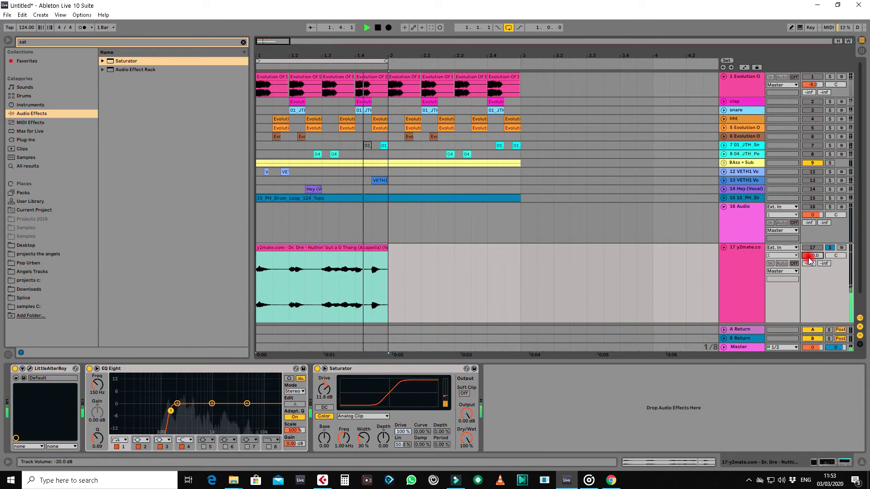
Step: Unsolo track 17, raise its volume and fold tracks 16 and 17
click(829, 247)
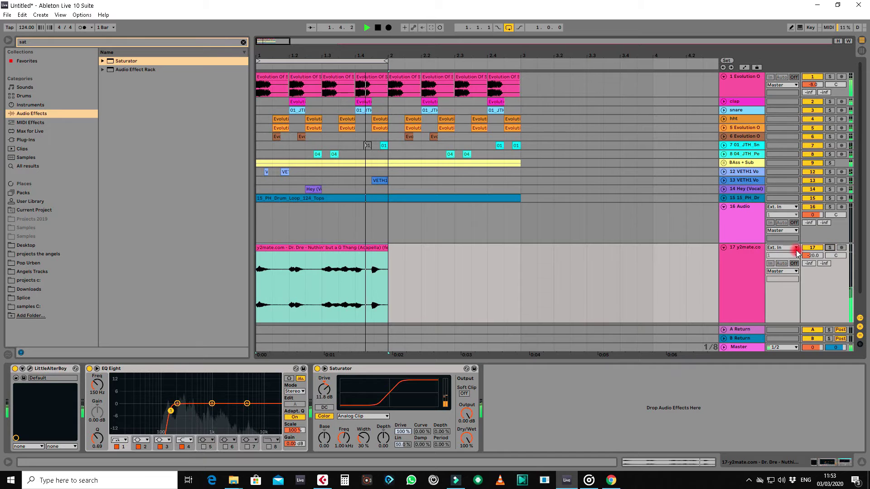
drag(812, 255, 812, 255)
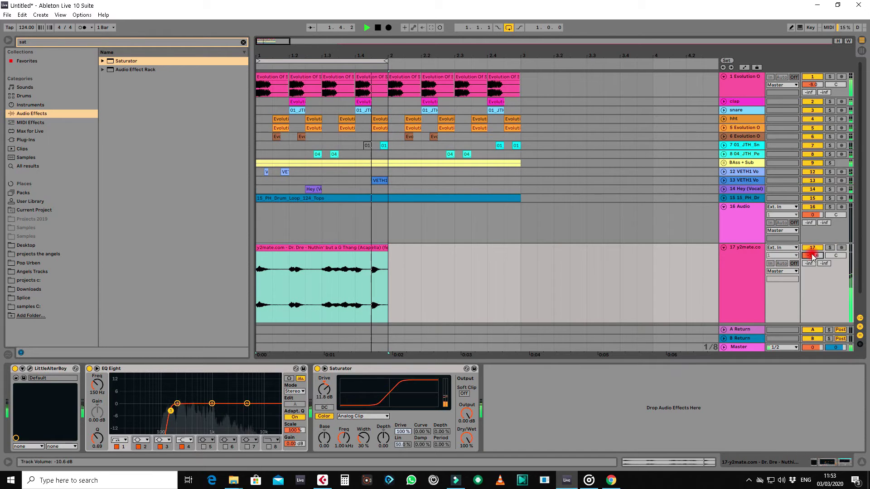
click(724, 207)
click(723, 214)
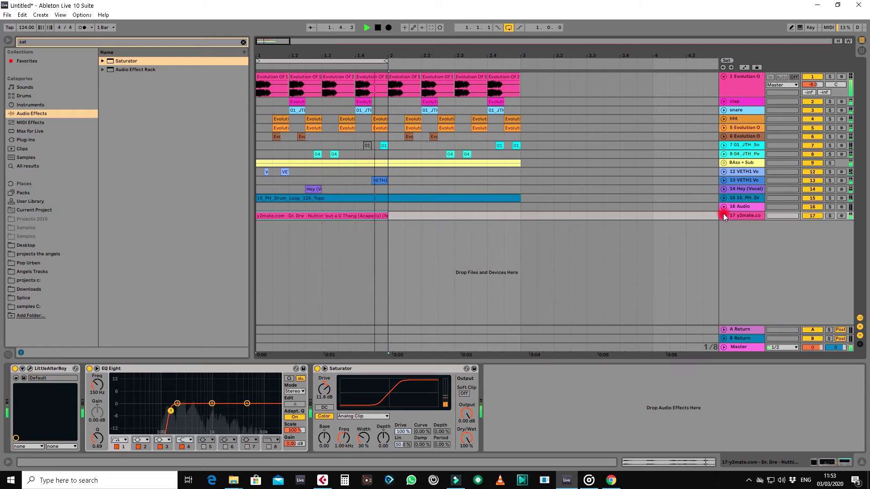
Step: Unfold track 17 and move the full Dr. Dre acapella clip to bar 1, replacing the chopped phrase
drag(445, 51, 442, 50)
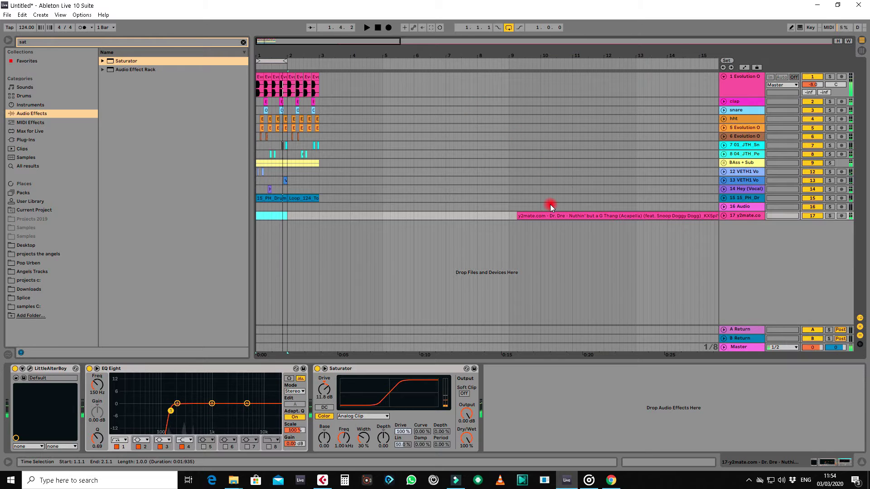
double_click(744, 217)
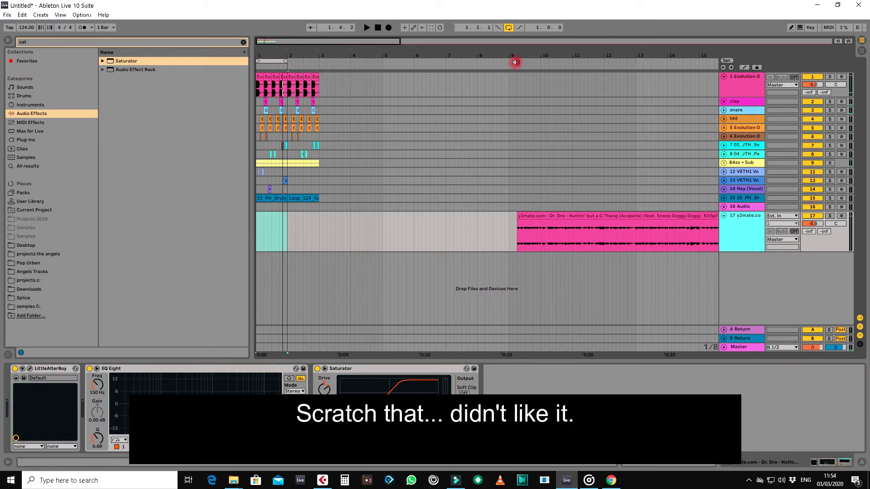
click(514, 63)
key(space)
drag(527, 216, 262, 216)
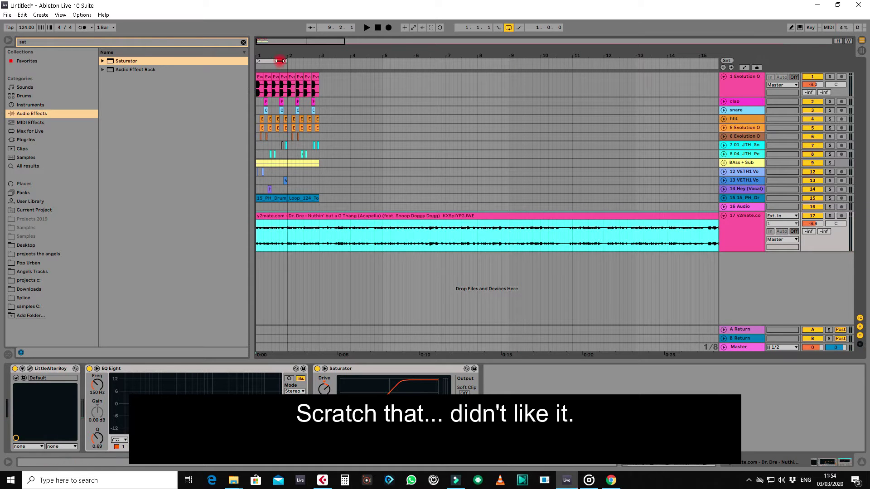
Step: Extend the arrangement loop to 3 bars and 2 beats and set the fixed grid to 1 bar
drag(280, 61, 366, 61)
right_click(336, 80)
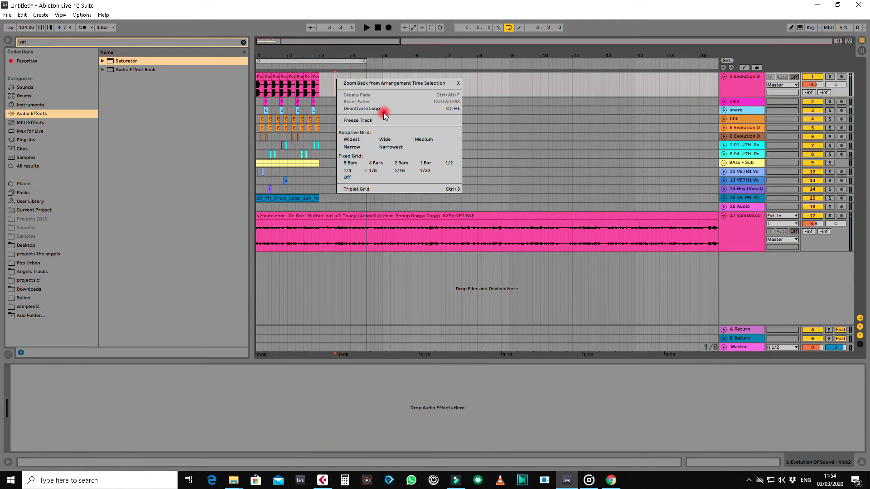
click(402, 162)
drag(319, 77, 287, 188)
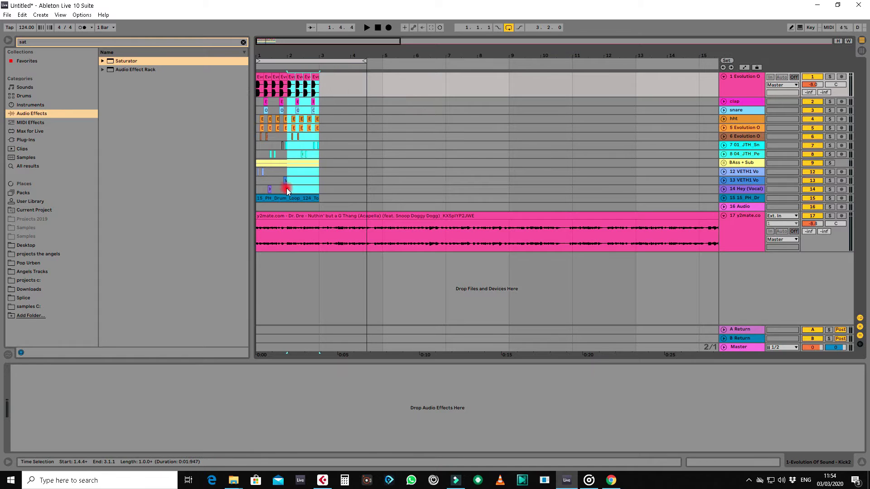
right_click(352, 154)
click(444, 237)
Step: Delete the beat's clips in bar 2, then duplicate the bar 1 clips of tracks 1 to 15 repeatedly up to bar 13
drag(320, 75, 286, 206)
key(Delete)
drag(290, 79, 228, 198)
key(ctrl+d)
key(ctrl+d)
key(ctrl+d)
key(ctrl+d)
key(ctrl+d)
key(ctrl+d)
key(ctrl+d)
key(ctrl+d)
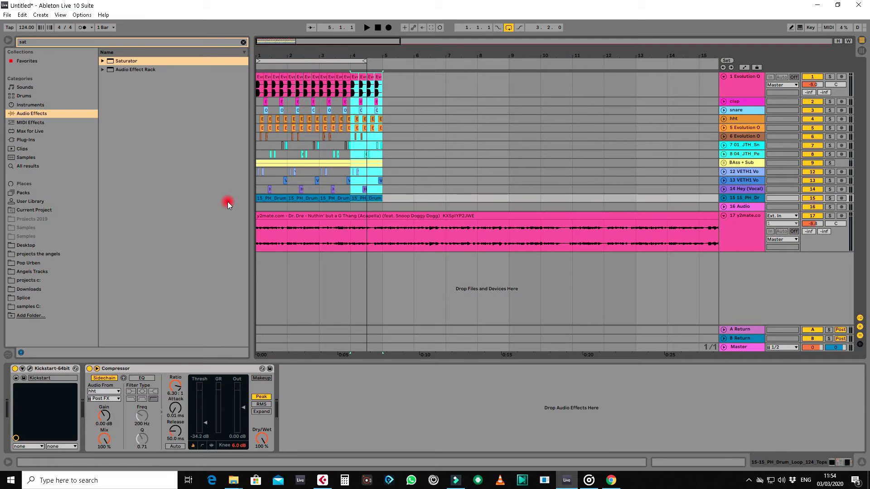
key(ctrl+d)
key(ctrl+d)
key(ctrl+d)
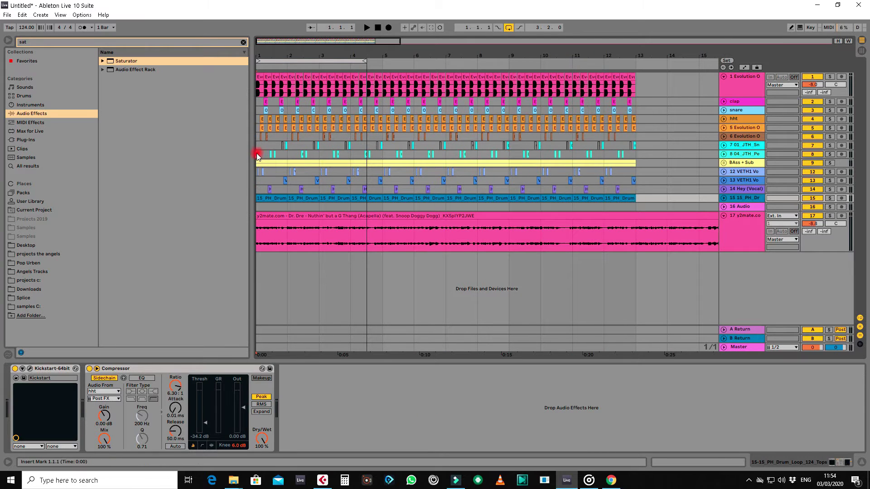
Step: Play the arrangement from the start, set track 17's volume to -2.5 dB and switch off looping
click(256, 154)
key(space)
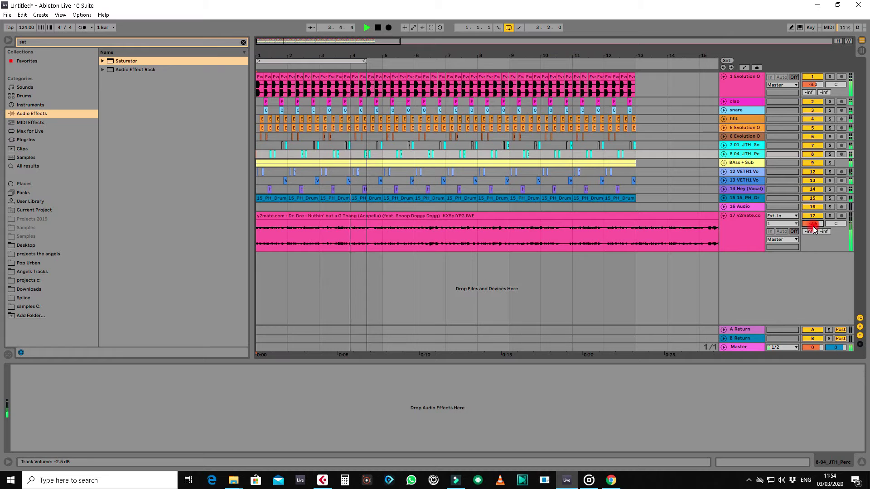
click(505, 30)
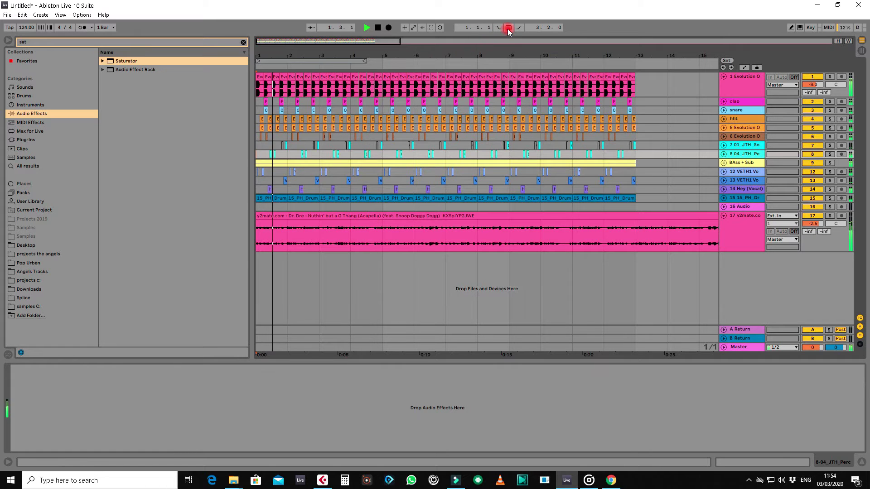
drag(270, 56, 488, 175)
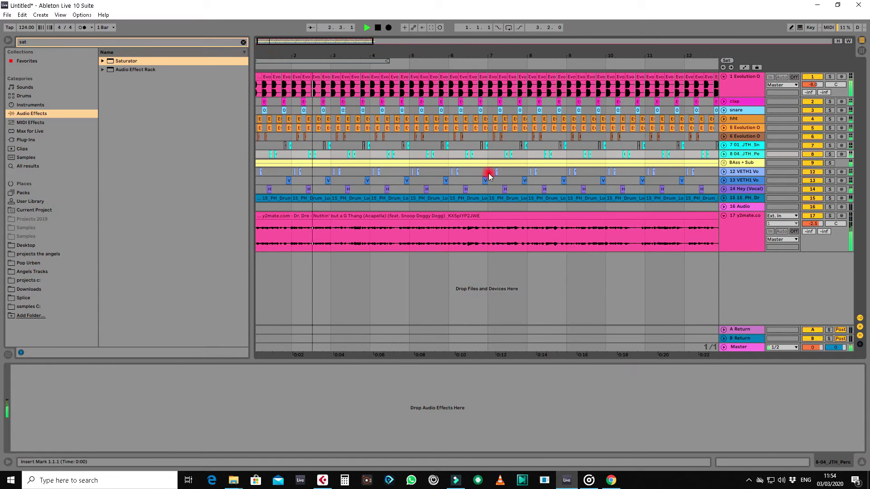
Step: Turn off the LittleAlterBoy device on track 17 while the acapella plays
click(747, 223)
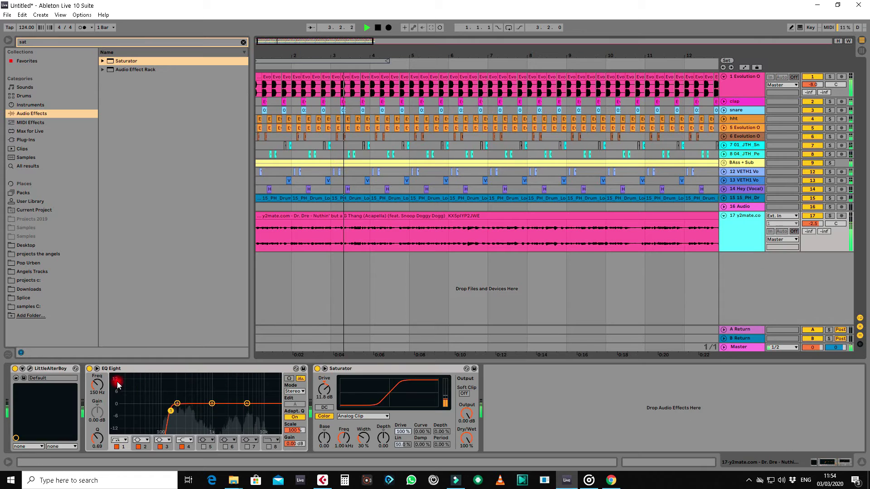
click(15, 368)
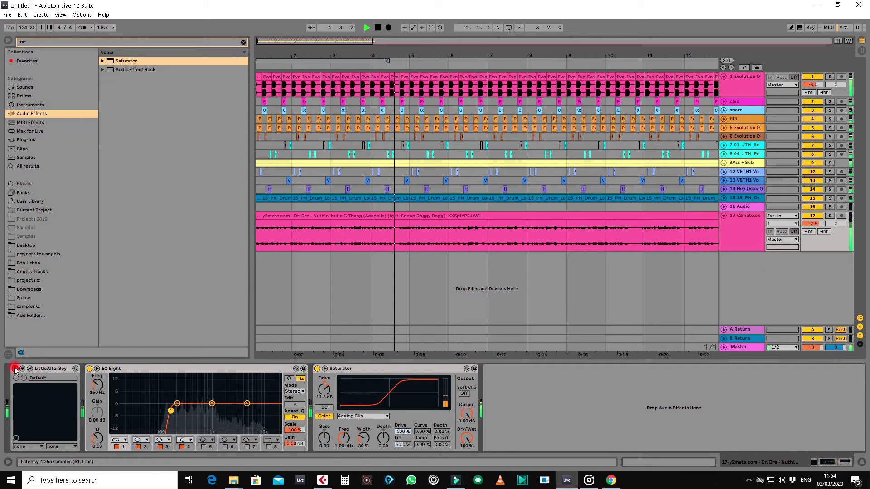
click(319, 281)
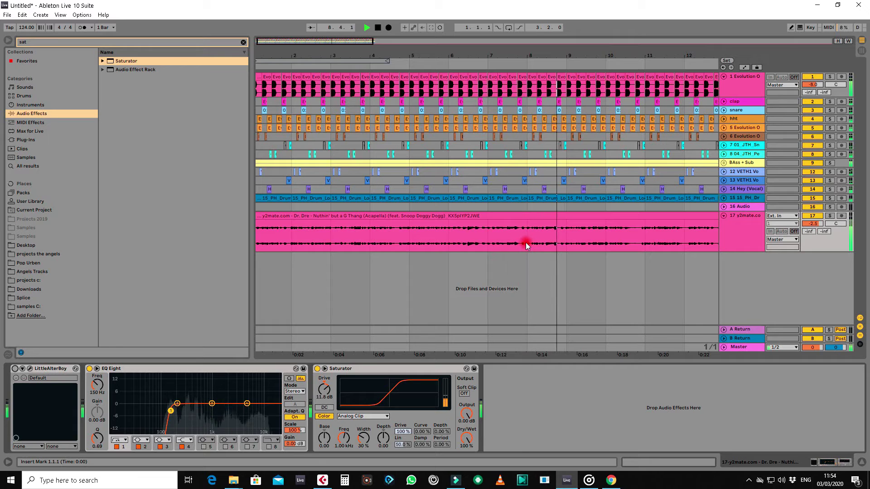
Step: Split the acapella clip at bar 10 and delete the part before the split
click(607, 246)
key(ctrl+e)
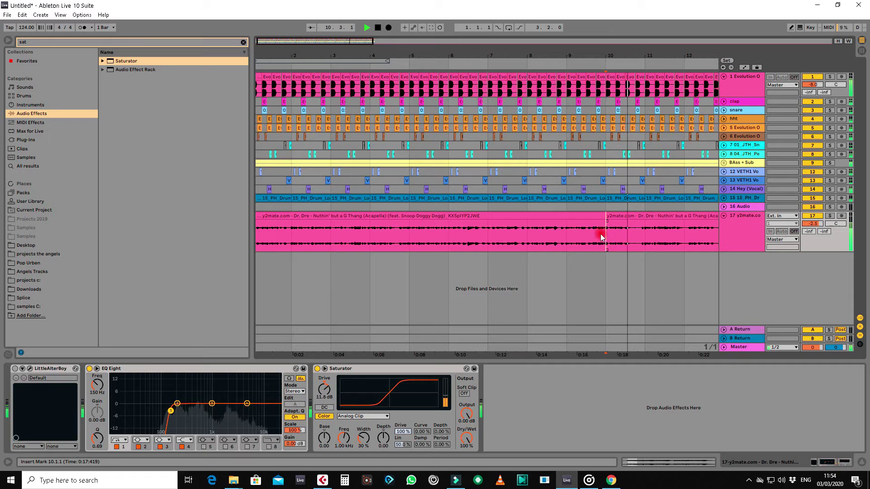
click(584, 217)
key(Delete)
drag(536, 54, 538, 21)
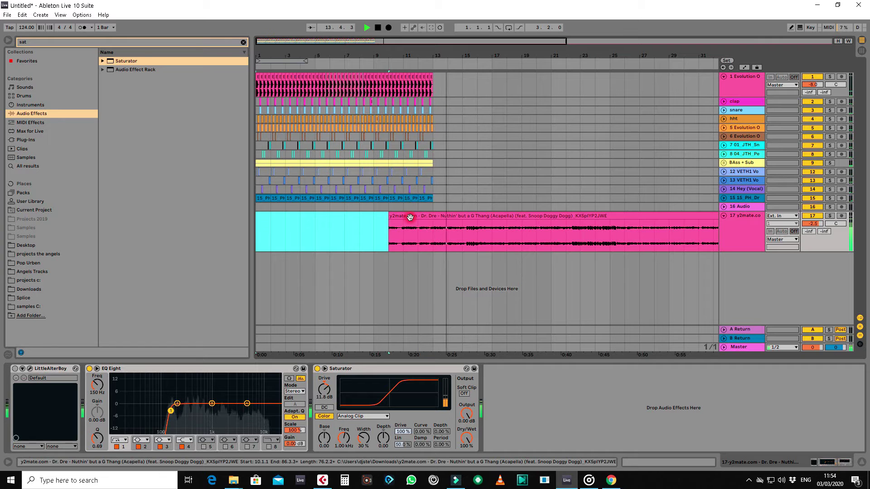
Step: Move the remaining acapella clip to bar 1 and play it with the beat from the start
key(space)
drag(409, 217, 253, 246)
click(257, 262)
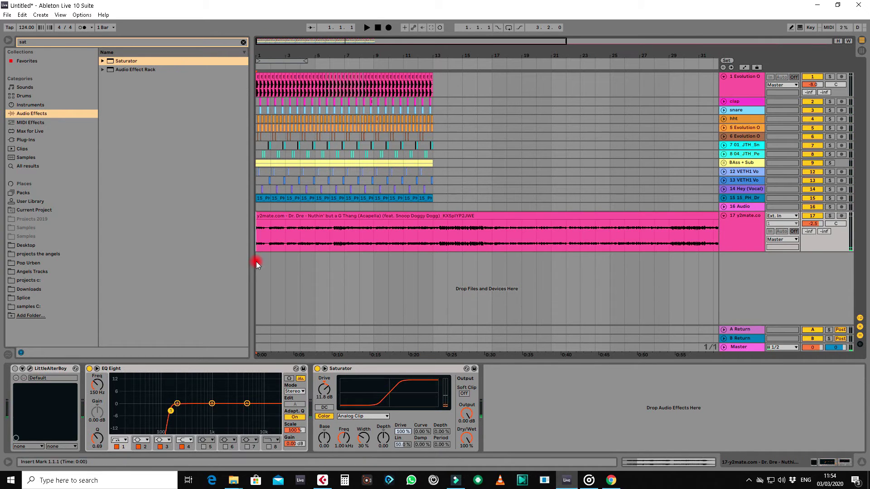
key(space)
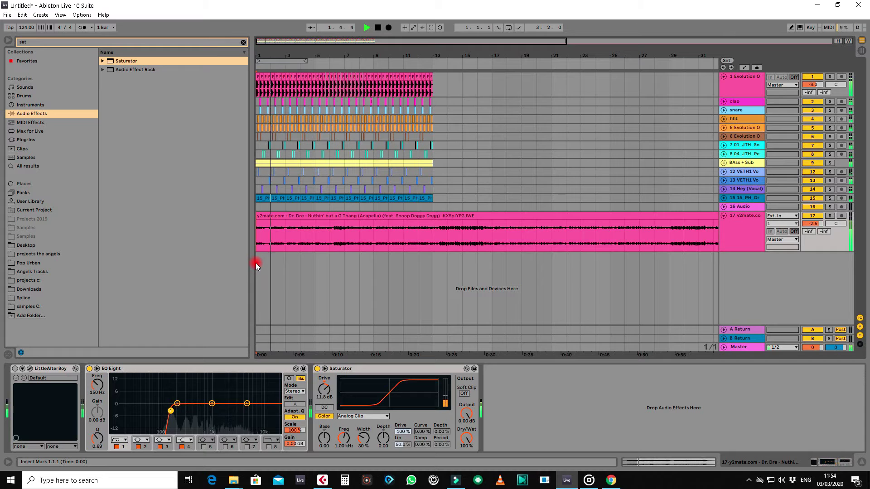
Step: Open the acapella clip's sample settings, try transposing it to -1 st and return to the arrangement
double_click(282, 232)
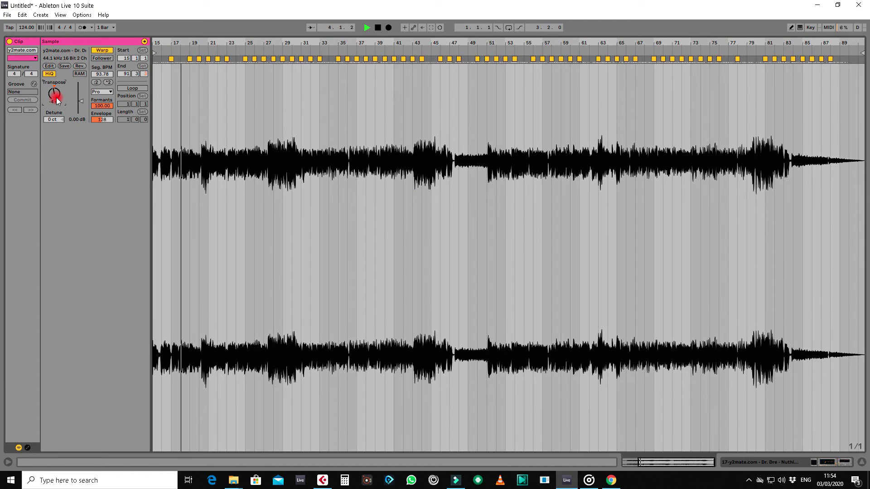
key(space)
click(619, 391)
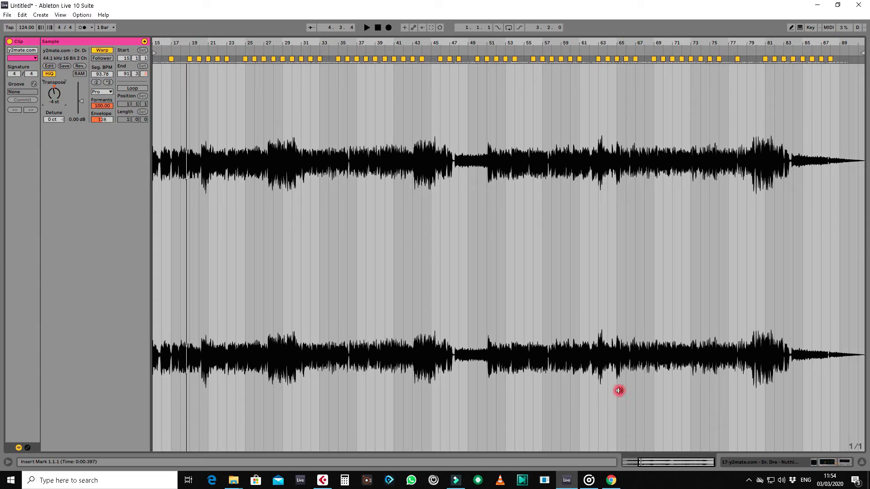
click(621, 483)
click(620, 484)
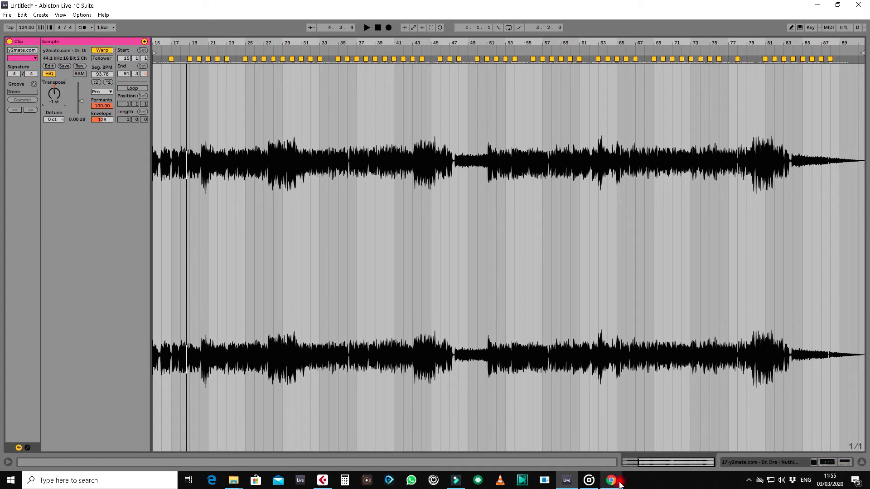
click(863, 462)
Step: Delete the acapella clip from track 17 and play the beat from the start
click(377, 216)
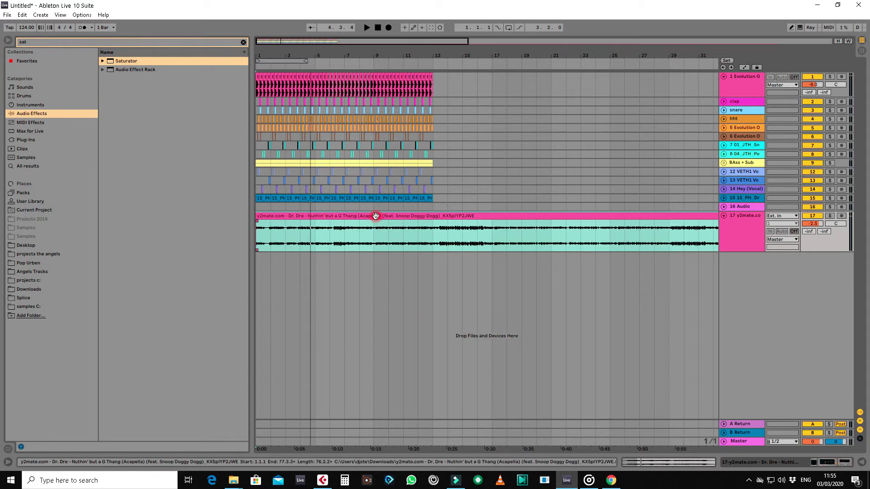
key(Delete)
click(258, 230)
key(space)
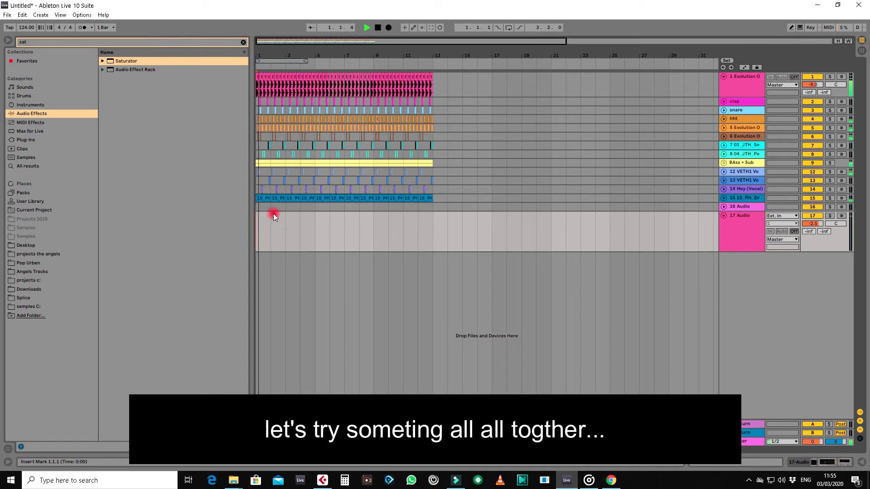
Step: Set the arrangement loop to the first four bars and switch looping on
drag(257, 47, 256, 51)
drag(424, 63, 437, 63)
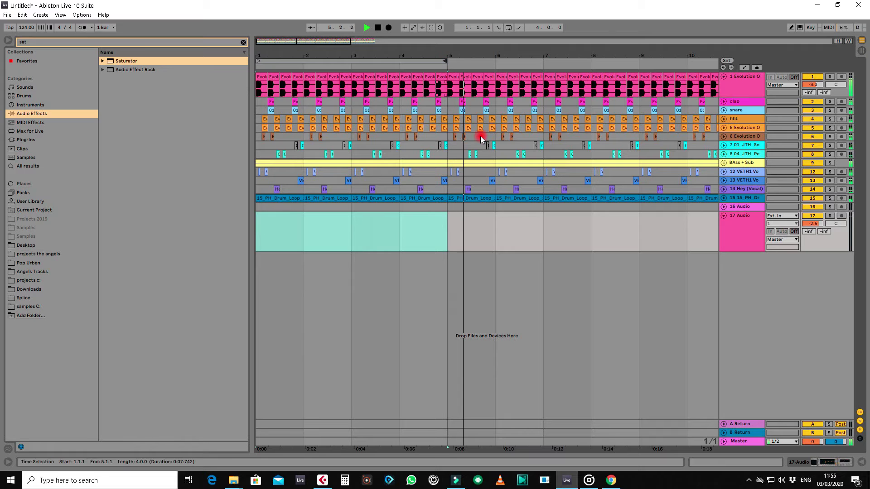
key(ctrl+l)
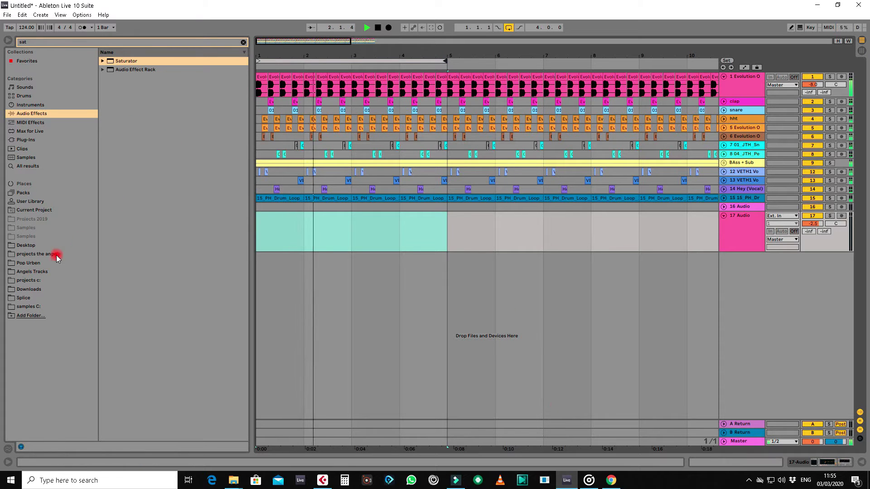
Step: Clear the browser search, show the samples C: folder and collapse its HOUSE TEC HOUSE folder
click(28, 306)
key(BackSpace)
key(BackSpace)
key(BackSpace)
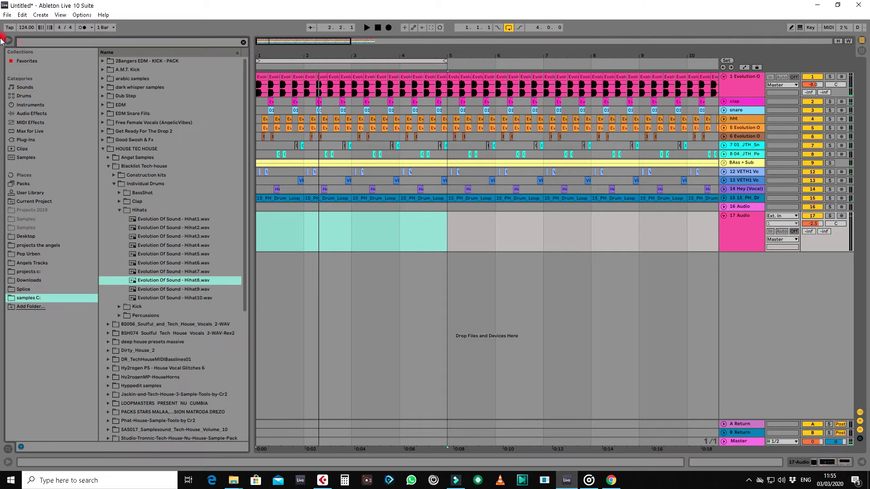
click(105, 149)
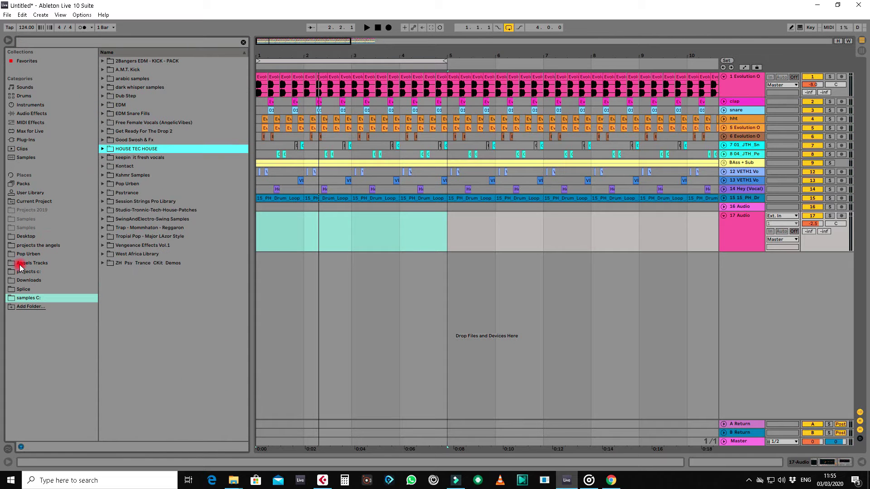
Step: Expand the sample packs in the Splice folder and search them for "hoo"
click(22, 285)
click(102, 70)
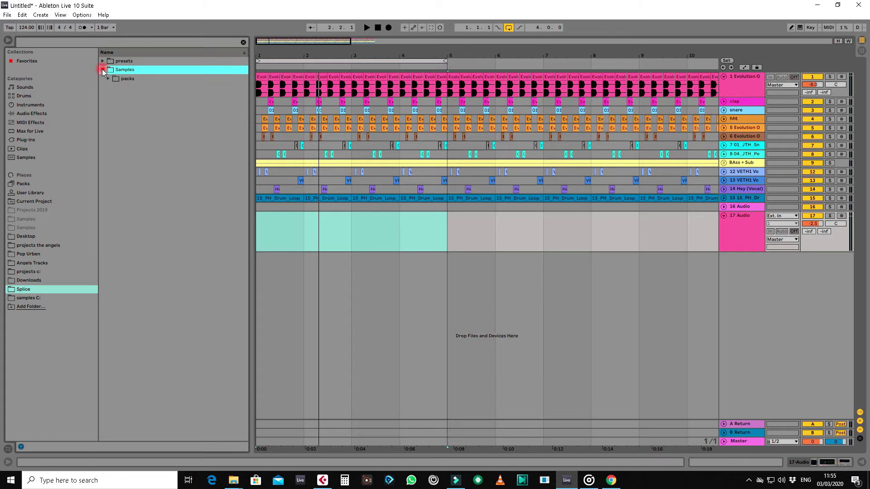
click(110, 78)
click(113, 44)
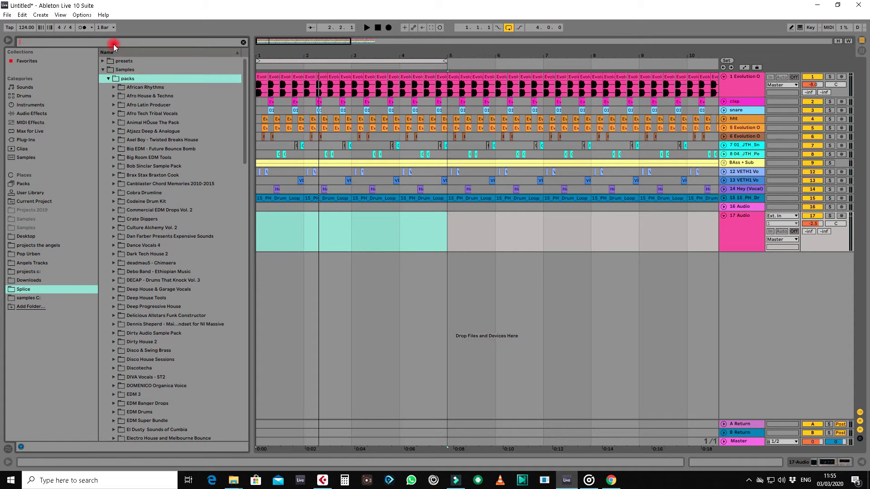
text(hoo)
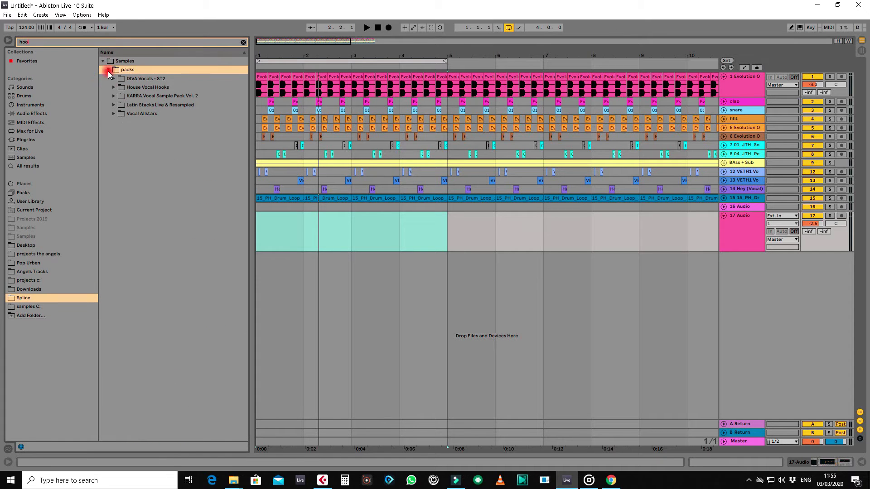
Step: Expand the Vocal Allstars pack through TOOLROOM VOCAL ALLSTARS down to its FEMALE_VOCALS folder
click(111, 114)
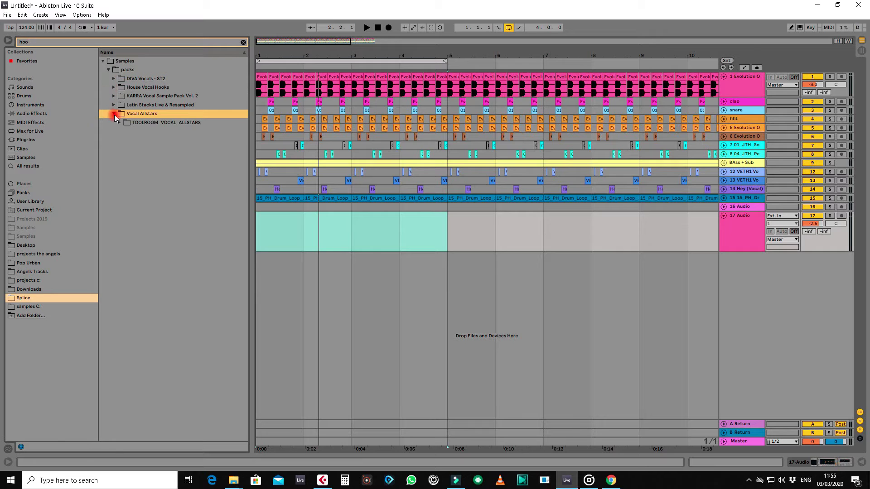
click(118, 122)
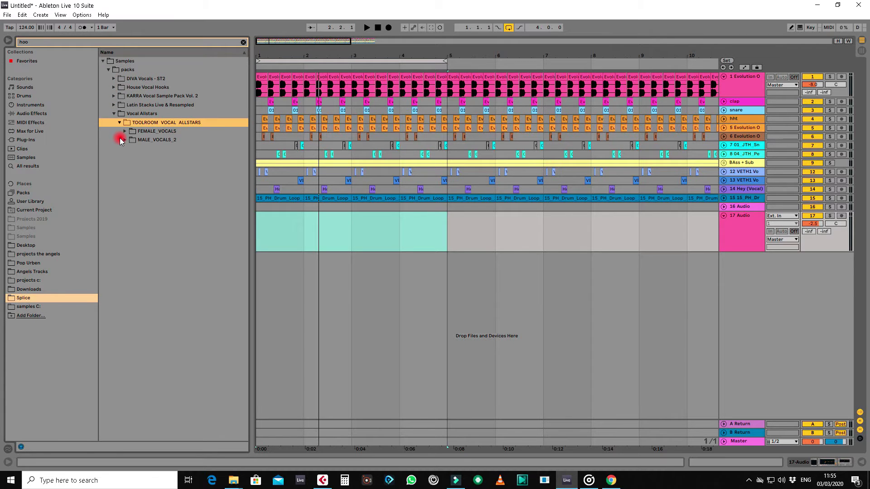
click(124, 131)
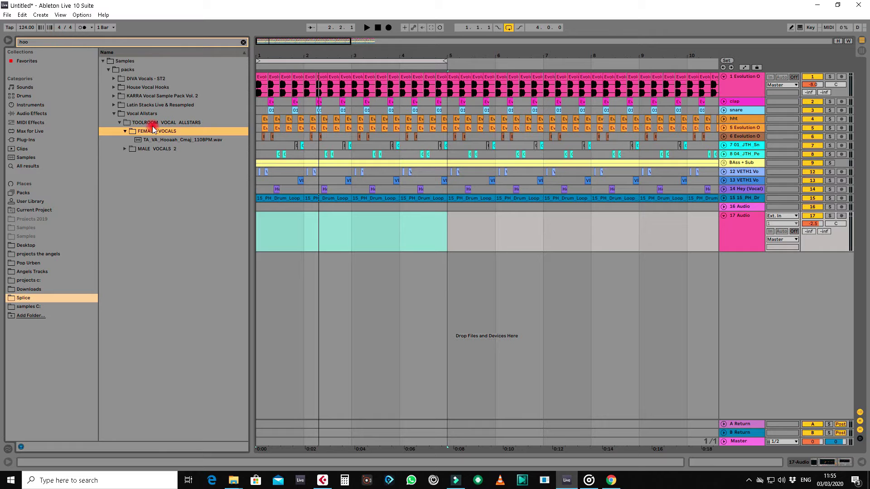
Step: Audition the Hooaah female vocal, then clear the browser search and audition the Alone and Been_Chasin samples
click(180, 140)
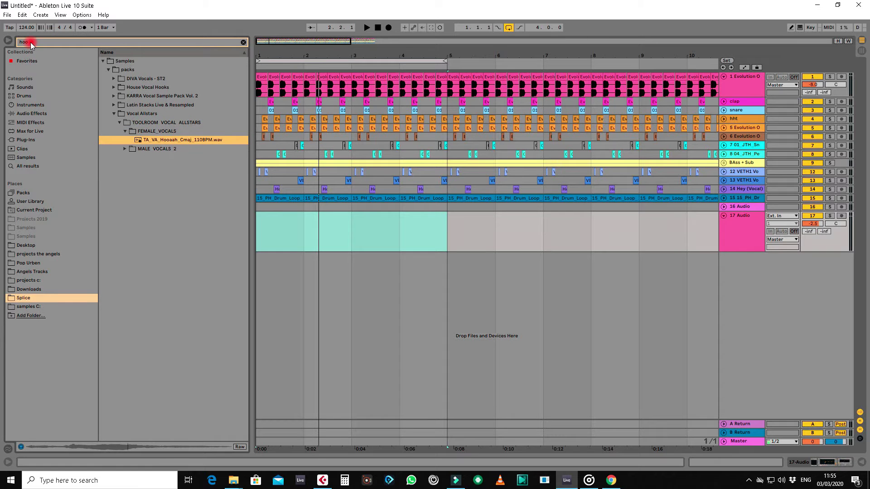
key(BackSpace)
key(BackSpace)
key(BackSpace)
scroll(175, 176, down, 15)
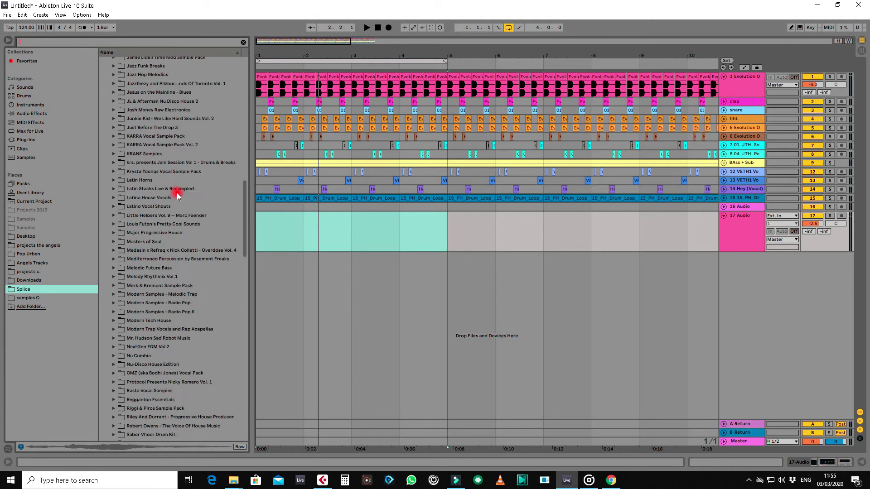
scroll(208, 220, up, 5)
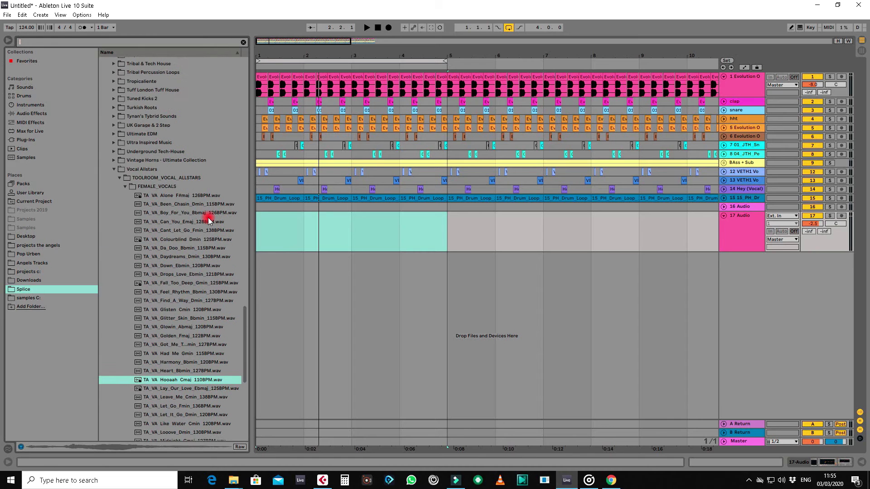
click(185, 196)
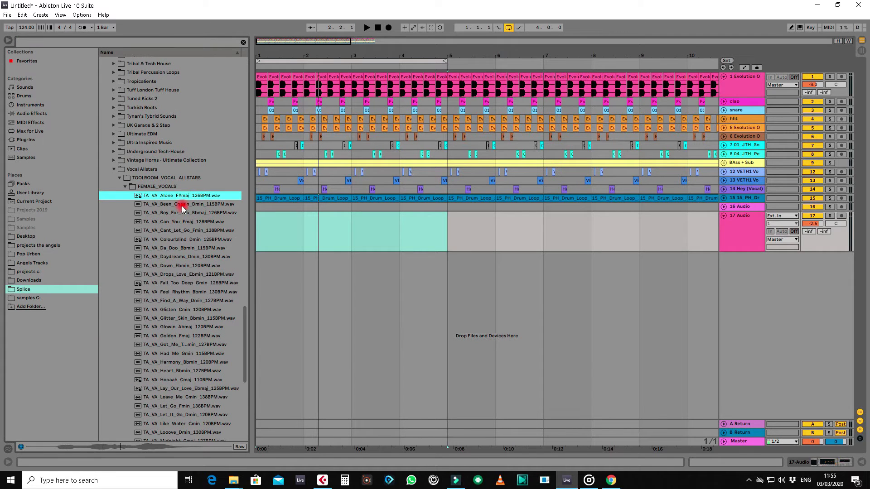
click(182, 205)
Step: Widen the browser so full sample names fit and enter "a" as its search text
drag(262, 268, 411, 268)
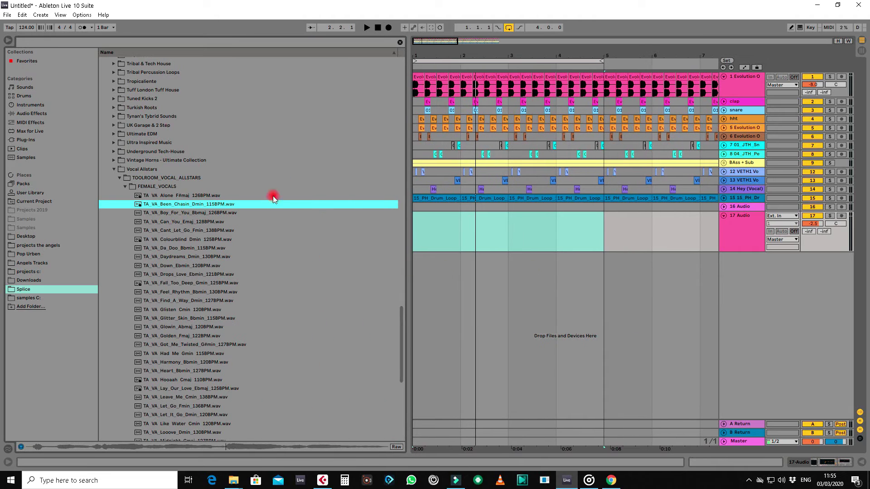
click(108, 44)
text(a)
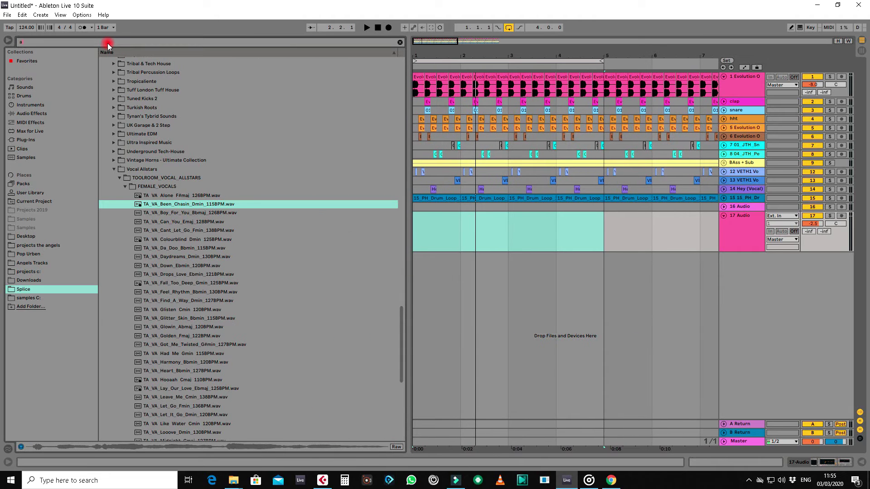
Step: Audition more FEMALE_VOCALS samples, including Colourblind, Cant_Let_Go, Glowin, Ohh, Pray_Night and Yeahhhh
click(216, 239)
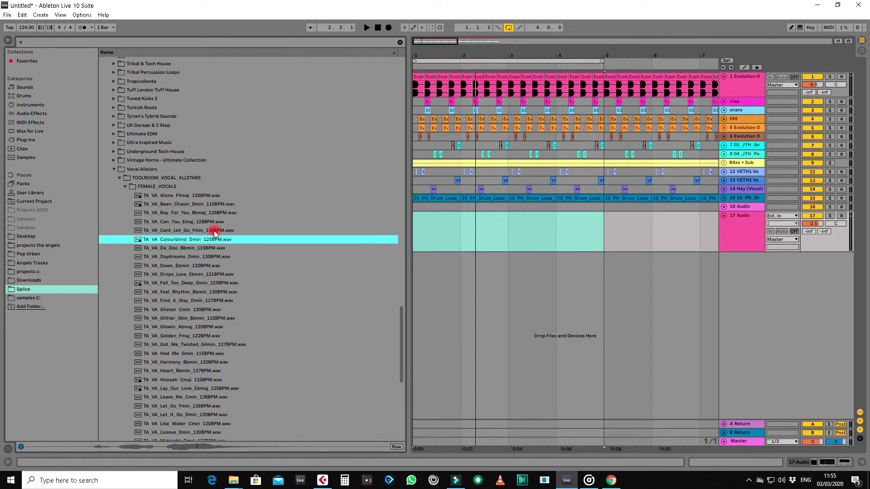
click(215, 231)
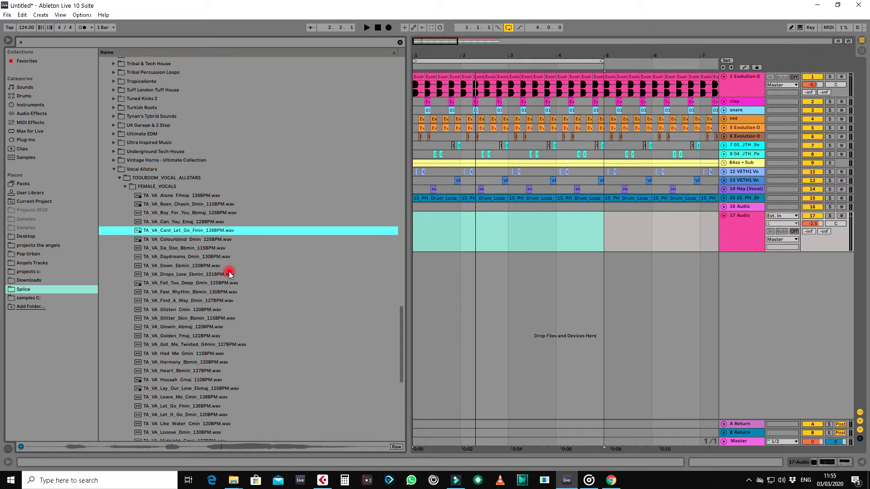
click(200, 327)
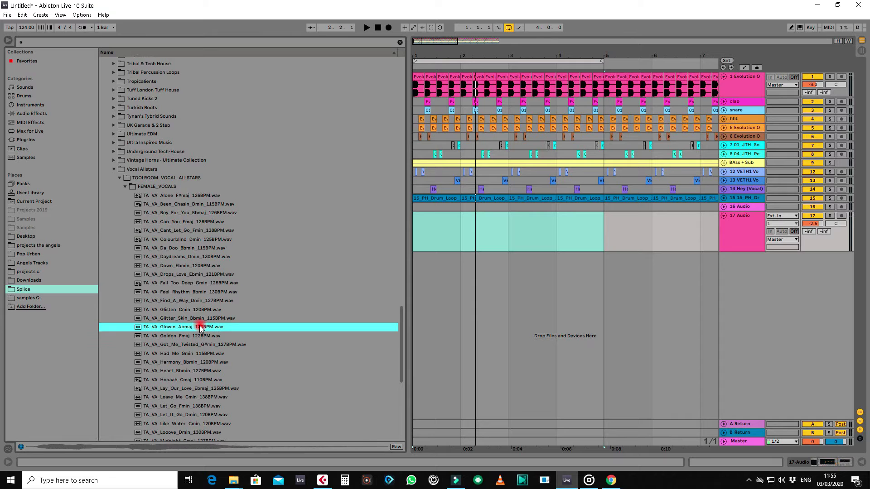
scroll(200, 327, down, 3)
click(200, 327)
scroll(200, 328, down, 3)
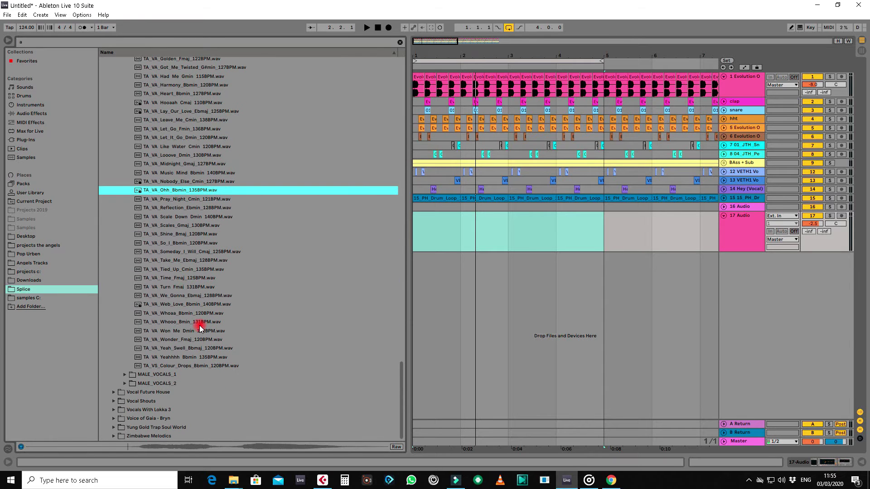
key(Down)
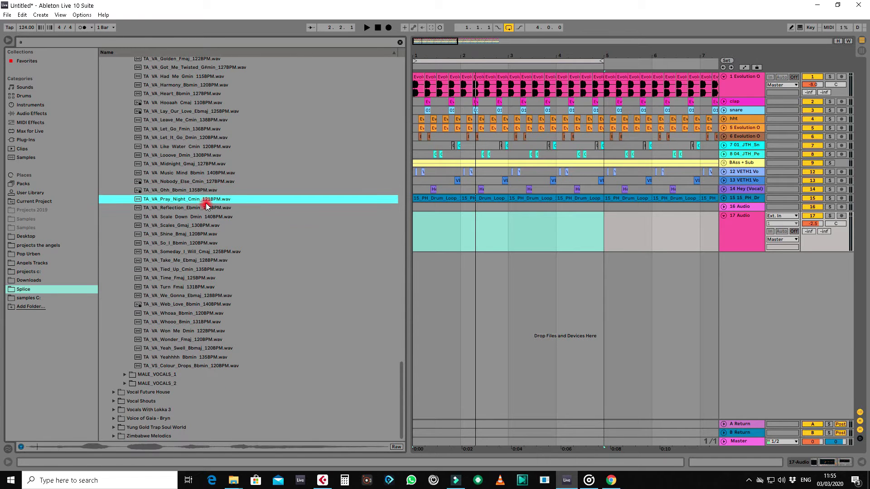
click(204, 348)
click(208, 357)
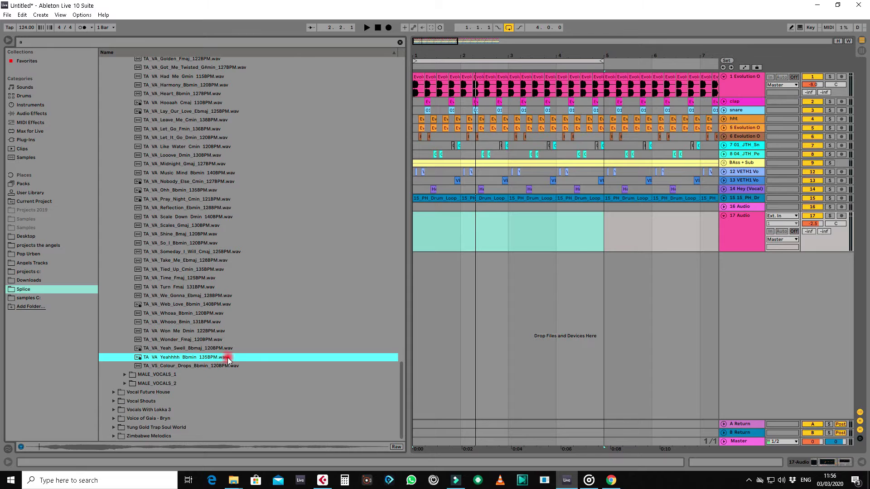
Step: Play the arrangement from the start of the four-bar loop
click(441, 254)
key(space)
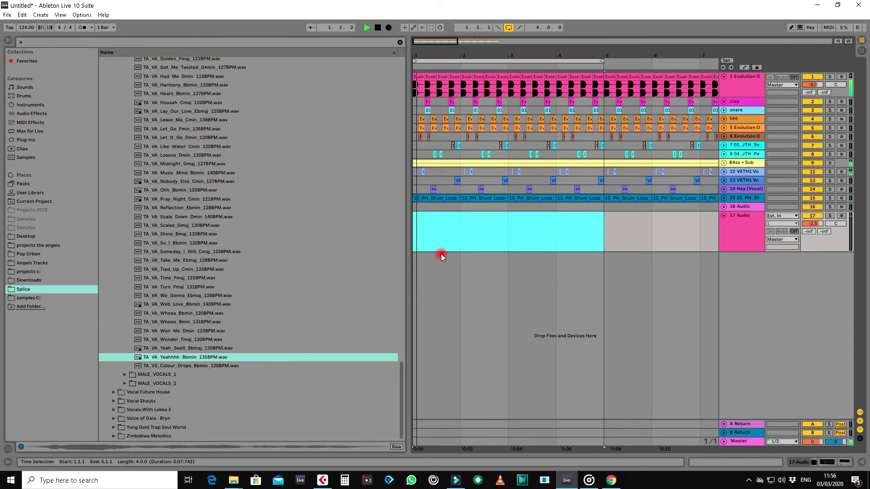
Step: Audition the TA_VA_Yeahhhh_Bbmin_135BPM.wav vocal and go back up through the preceding samples in the folder
click(185, 357)
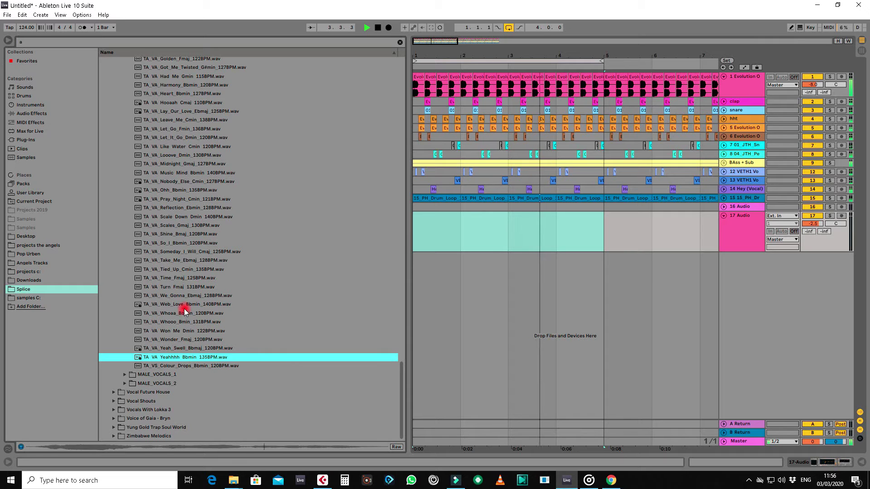
key(Up)
key(Up)
key(Up)
key(Up)
key(Up)
key(Up)
Step: Place TA_VA_All_About_House_Music_F#maj_125BPM.wav from the MALE_VOCALS_1 folder at the start of audio track 17
click(126, 377)
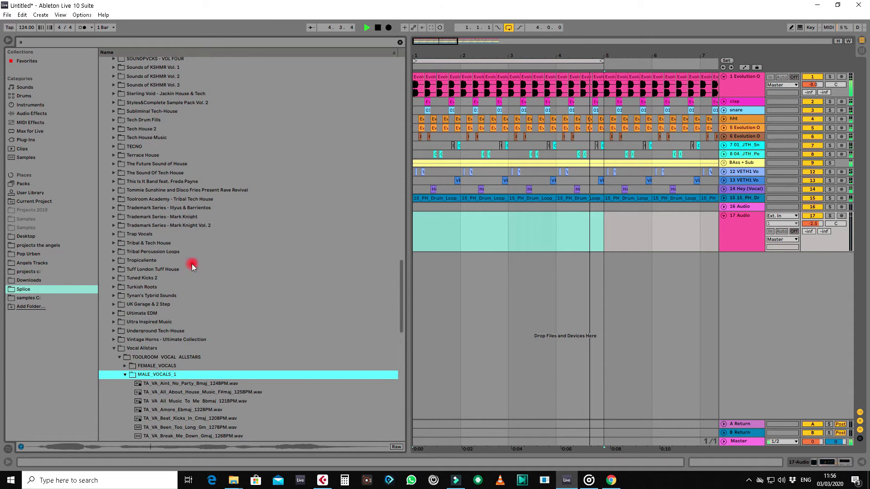
click(202, 392)
scroll(199, 395, down, 5)
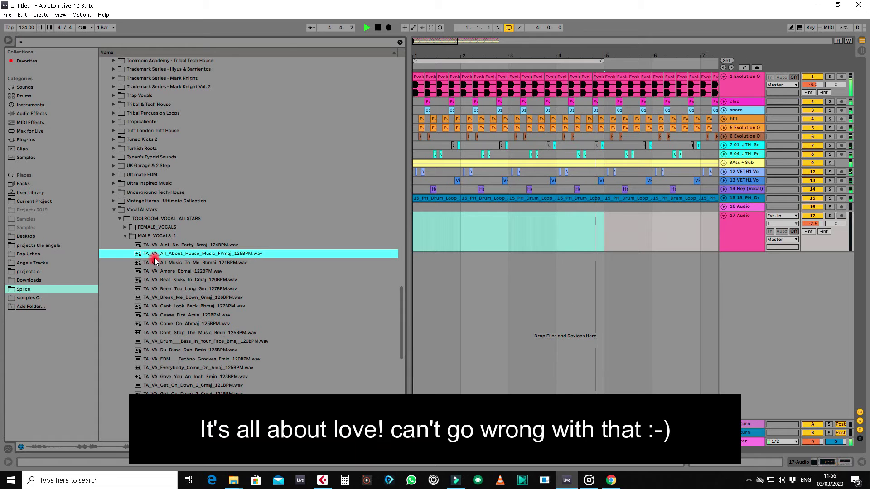
drag(155, 254, 426, 227)
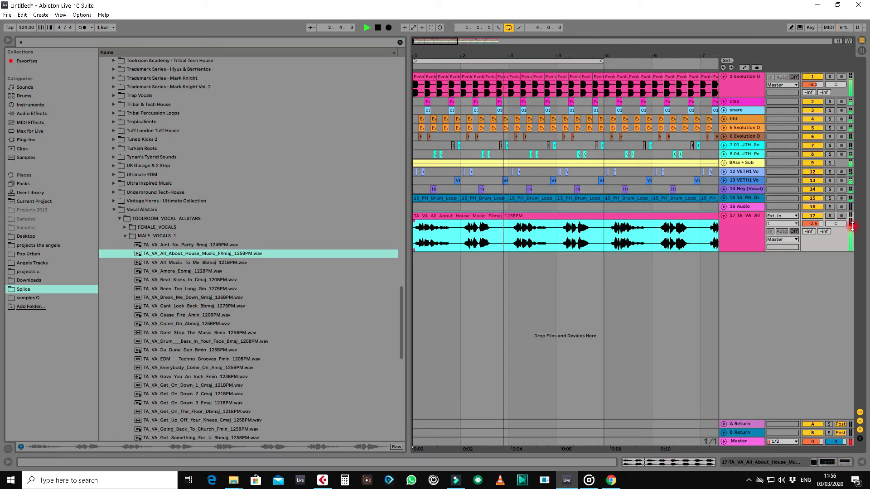
Step: Set the volume of vocal track 17 to -12.6 dB and turn off its EQ Eight
drag(811, 223, 806, 224)
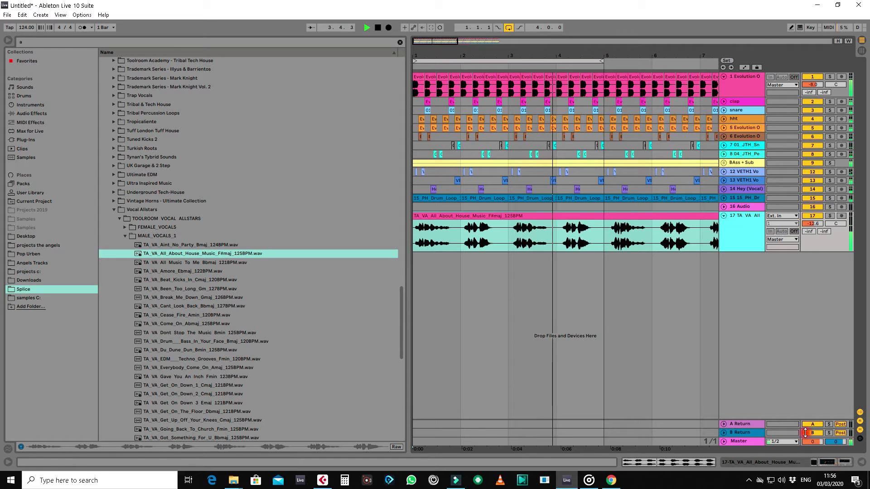
double_click(734, 226)
click(90, 369)
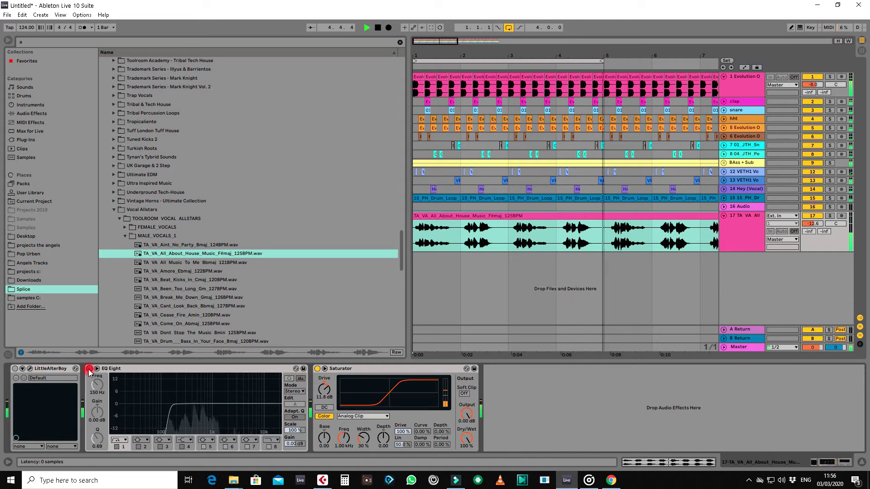
Step: Unfold and solo the BAss + Sub group, and shorten the arrangement loop to one bar
click(672, 163)
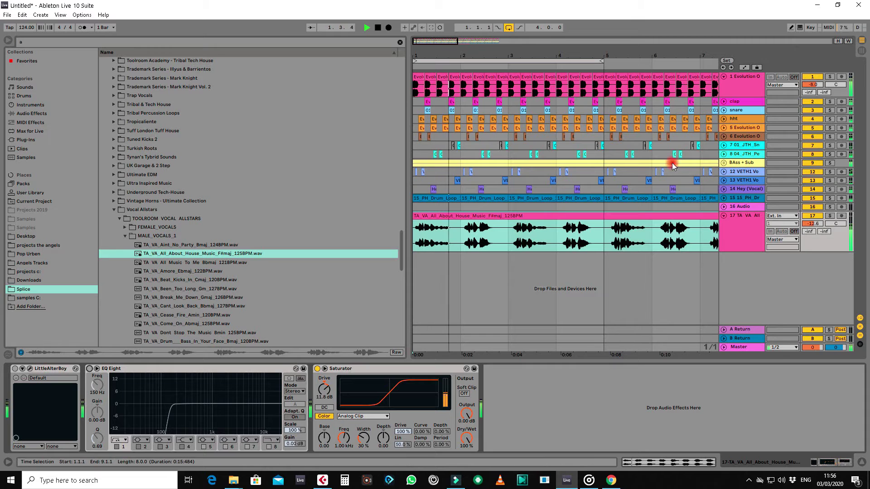
click(724, 162)
click(834, 162)
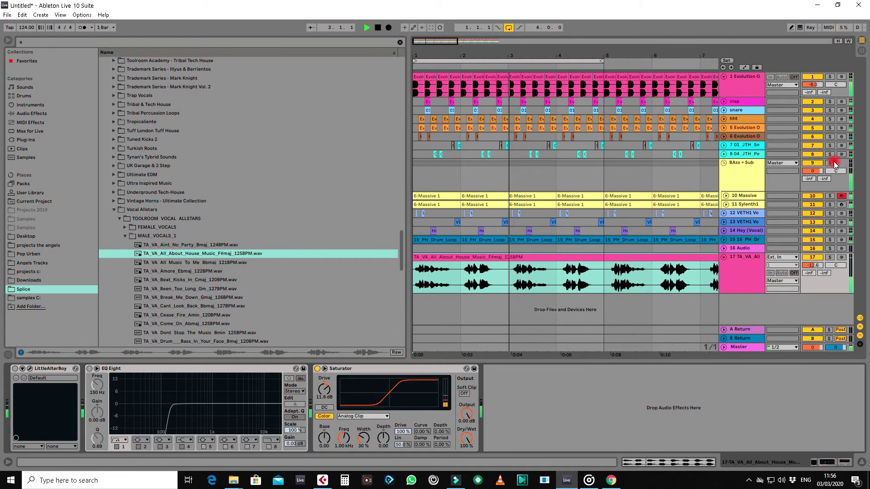
click(595, 61)
drag(595, 61, 459, 61)
click(809, 179)
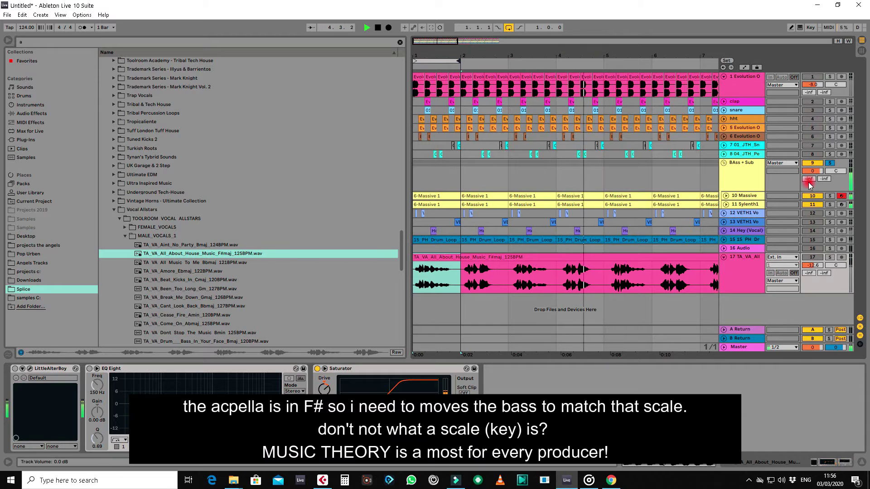
Step: Transpose all notes of the first Massive clip down four semitones, so the lowest notes sit at F2
double_click(437, 195)
drag(808, 148, 89, 279)
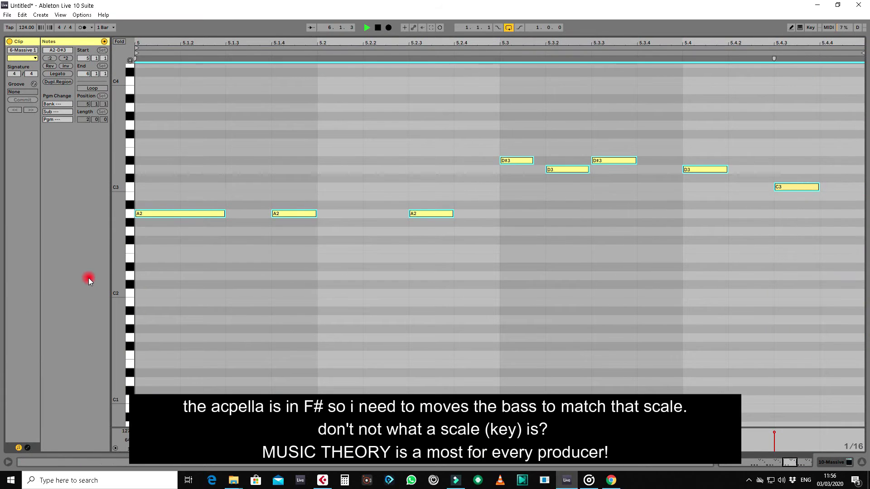
key(Down)
key(Down)
key(Down)
key(Down)
key(space)
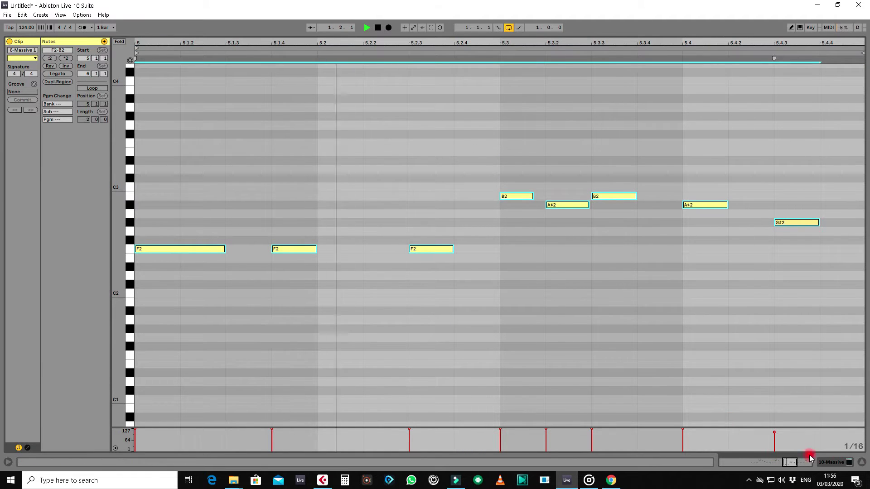
click(861, 462)
Step: Transpose all notes of the first Sylenth1 clip down four semitones, so the lowest notes sit at F0
double_click(443, 205)
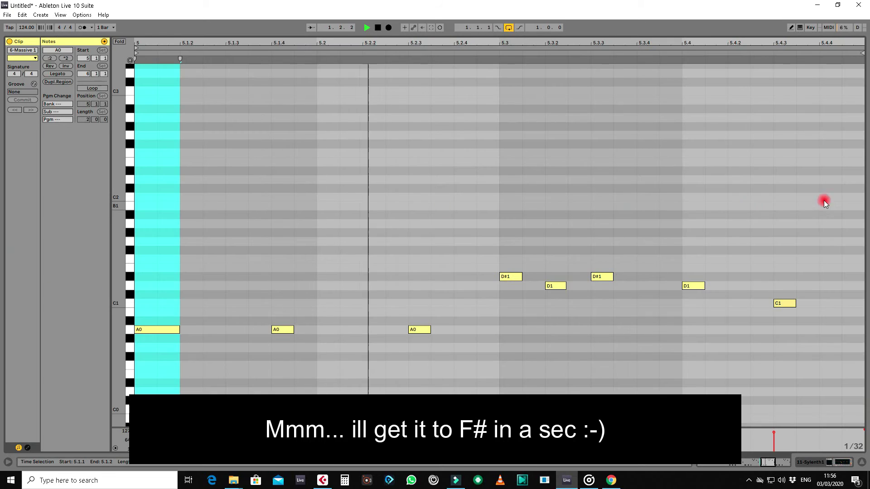
key(space)
drag(785, 221, 96, 355)
key(Down)
key(Down)
key(Down)
key(Down)
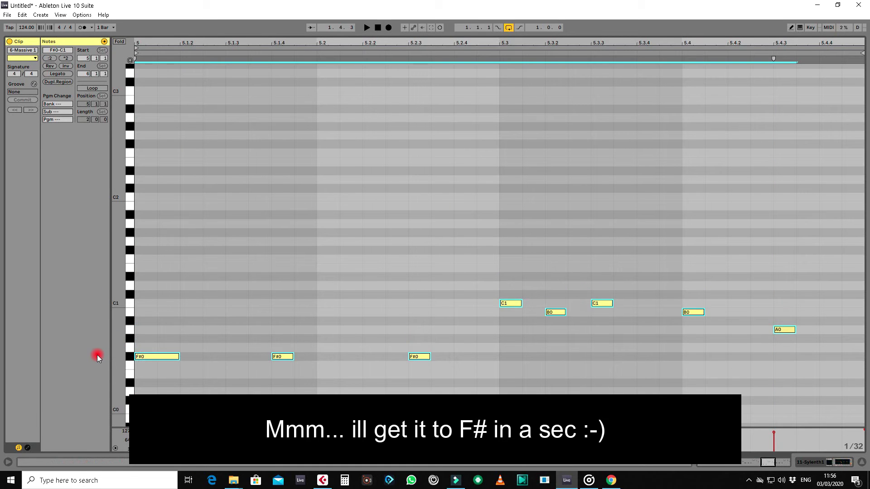
key(space)
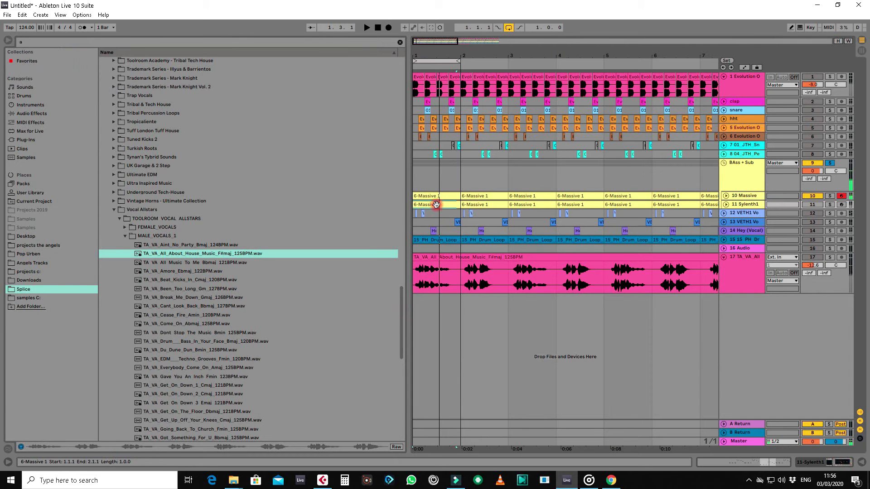
Step: Raise all notes of the first Massive clip one semitone, so the lowest notes sit at F#2
double_click(437, 196)
key(space)
key(ctrl+a)
key(Up)
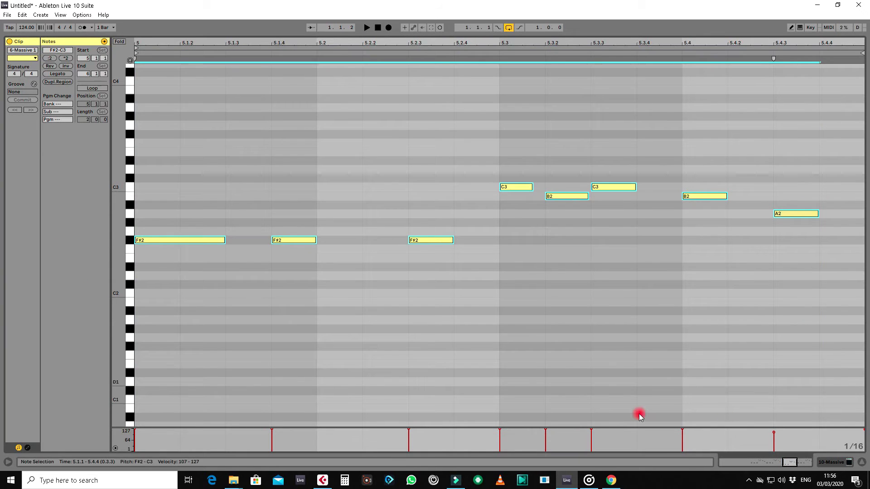
click(863, 461)
Step: Raise all notes of the first Sylenth1 clip one semitone, so the lowest notes sit at F#0
double_click(434, 205)
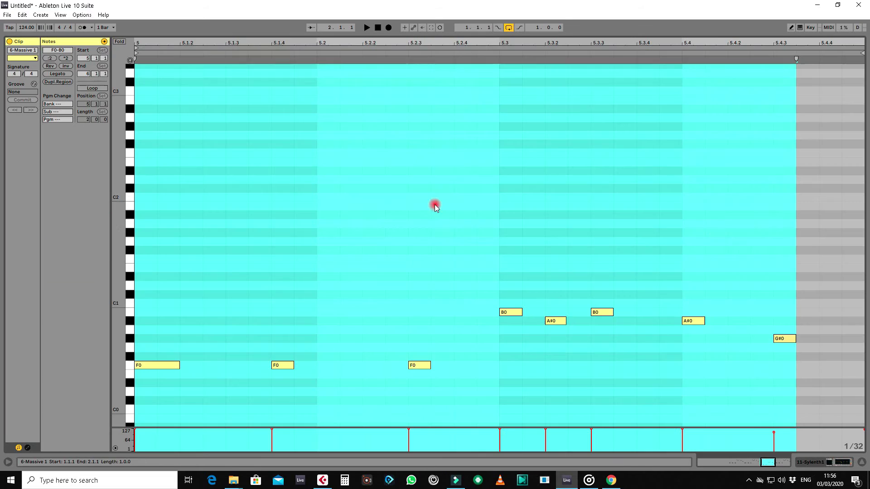
key(ctrl+a)
key(Up)
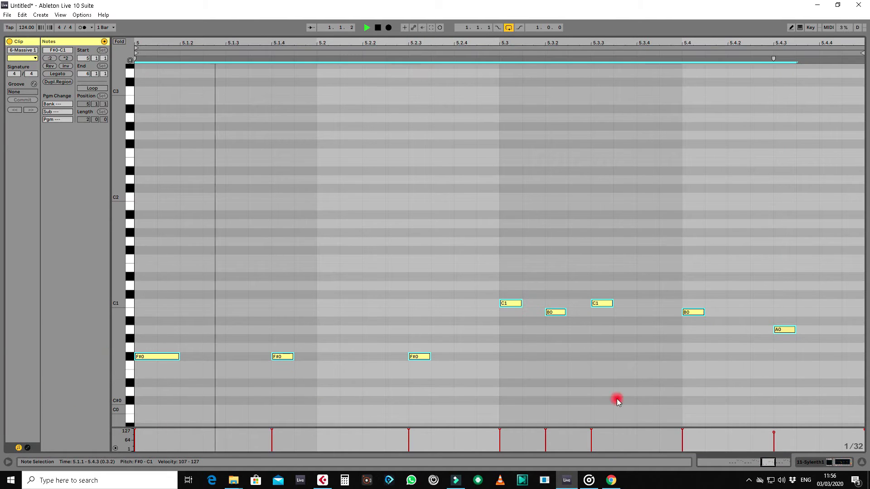
click(859, 462)
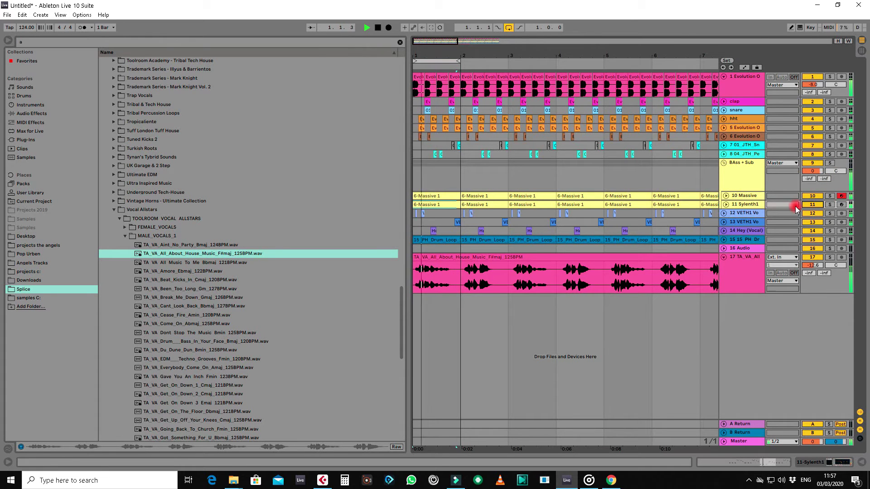
Step: Duplicate the first Massive and Sylenth1 clips together up to bar 13, and extend the loop to 8 bars
click(438, 197)
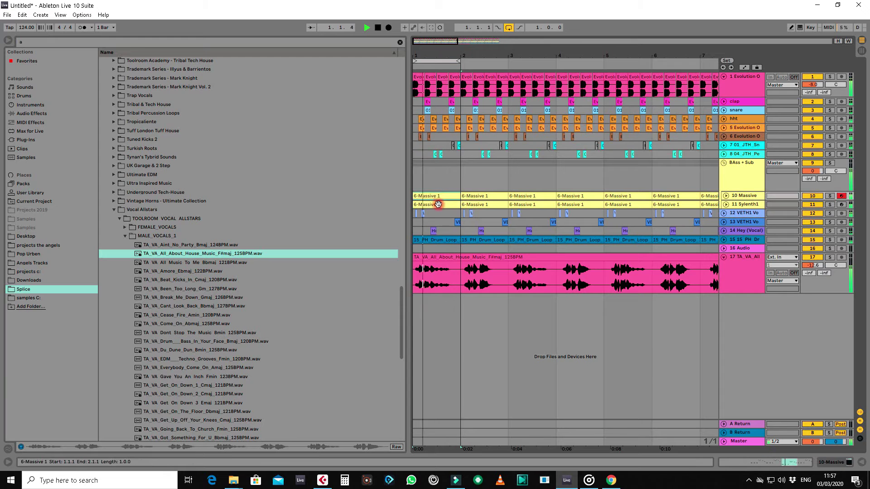
shift+click(437, 205)
key(ctrl+d)
key(ctrl+d)
key(ctrl+d)
key(ctrl+d)
drag(445, 55, 428, 53)
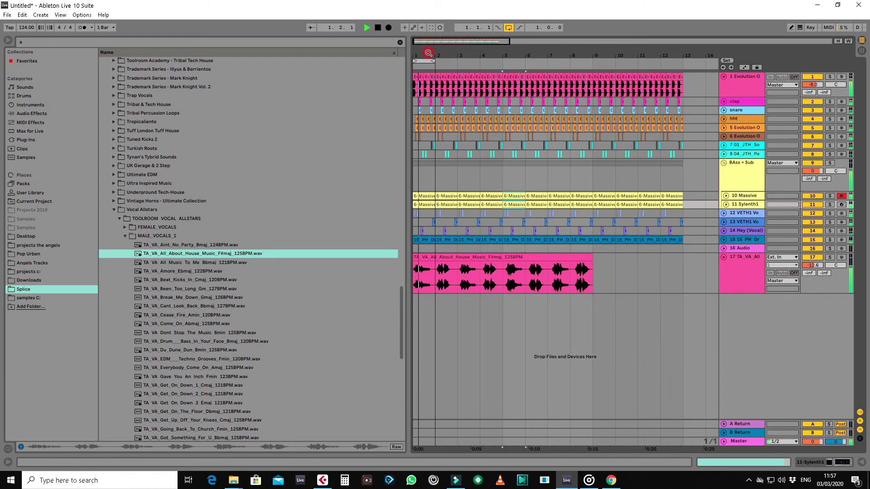
key(ctrl+d)
key(ctrl+d)
key(ctrl+d)
key(ctrl+d)
key(ctrl+d)
key(ctrl+d)
key(ctrl+d)
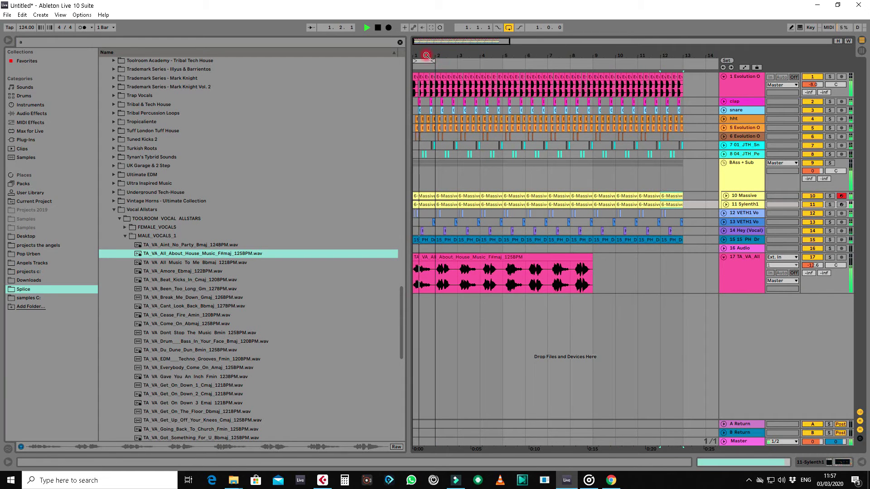
drag(433, 60, 592, 60)
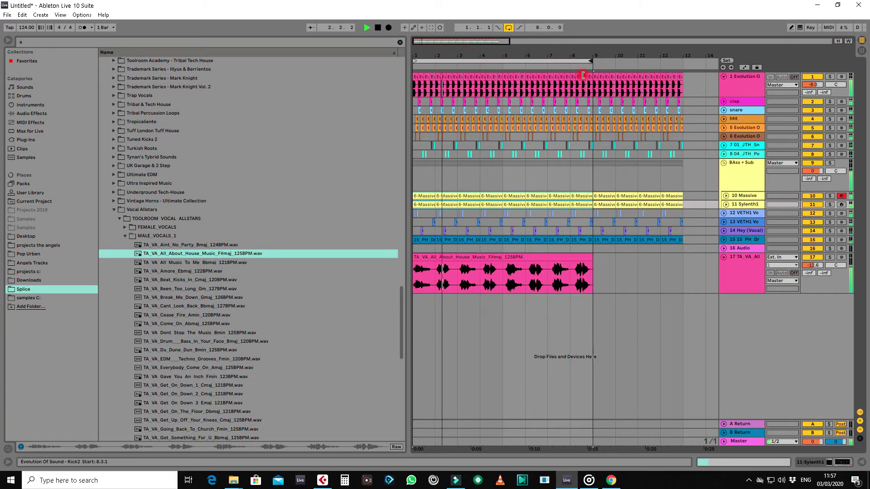
Step: On vocal track 17, turn off Saturator and turn on EQ Eight with its low-cut band at 58.7 Hz
click(741, 270)
click(829, 464)
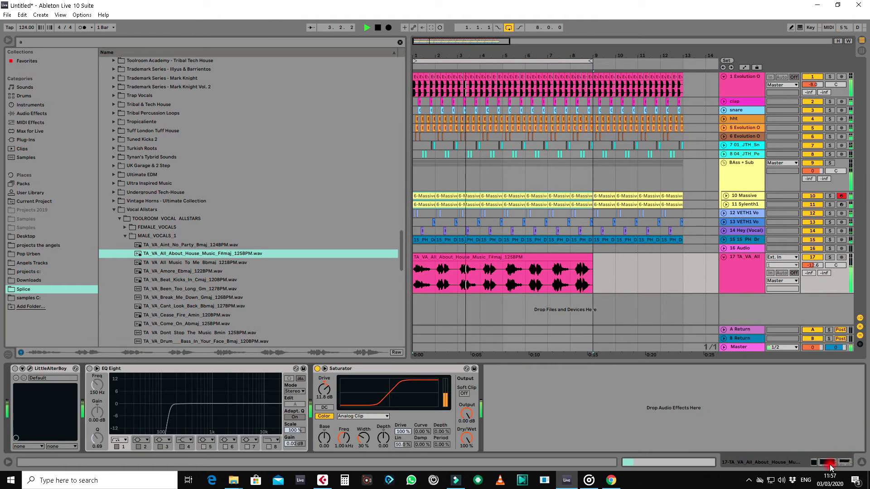
click(318, 368)
click(48, 371)
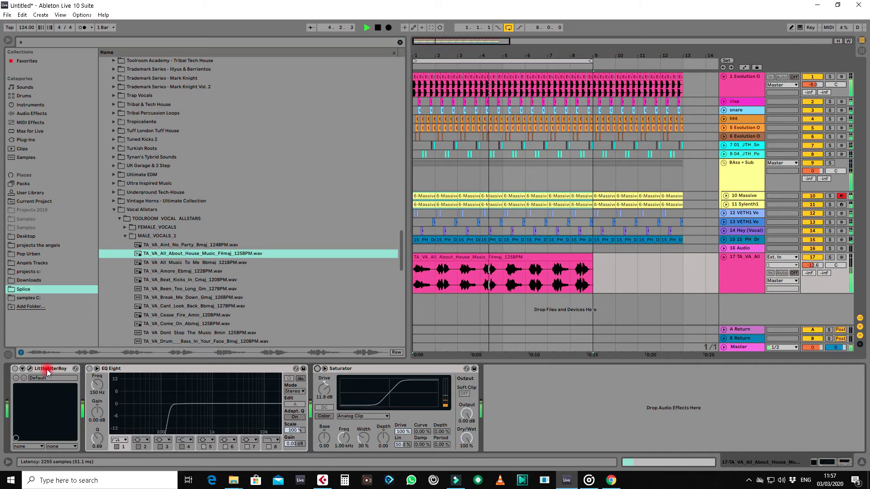
click(89, 368)
click(225, 397)
drag(170, 412, 150, 411)
Step: Turn Saturator back on with a drive of 4.57 dB, and set track 17's volume to -14.4 dB
click(318, 368)
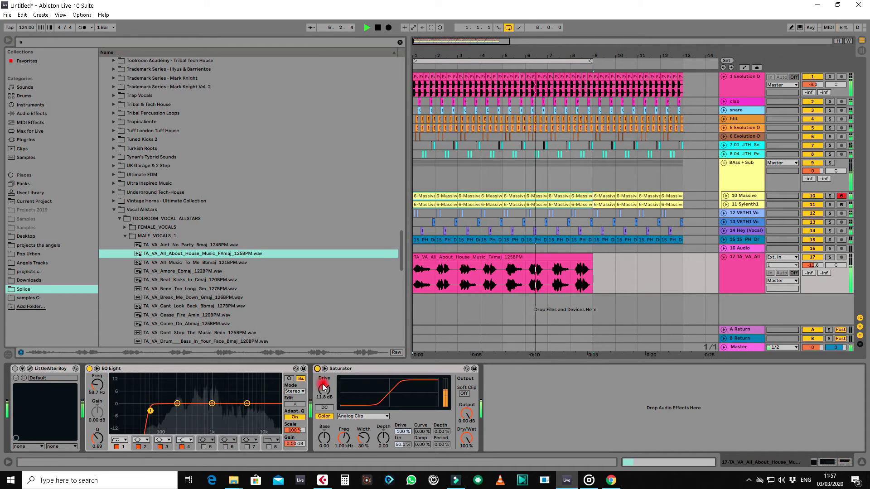
mouse_move(323, 388)
mouse_down()
mouse_move(323, 408)
mouse_move(323, 384)
mouse_up()
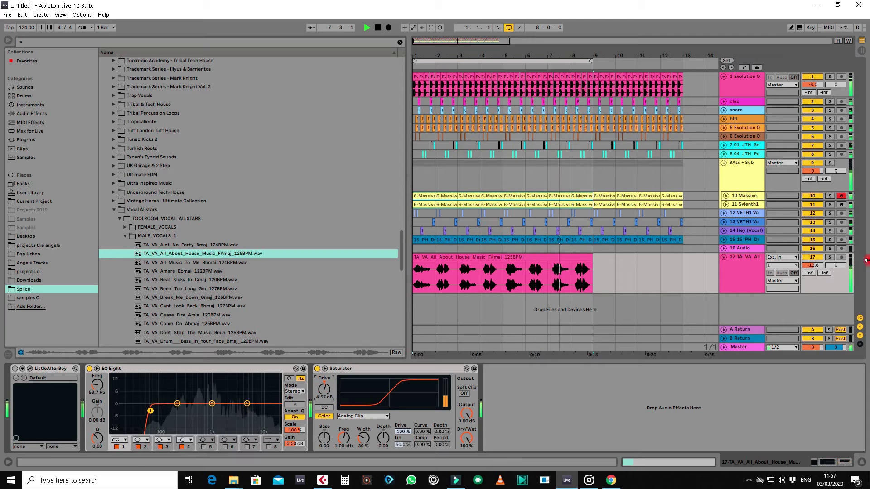
drag(812, 265, 813, 270)
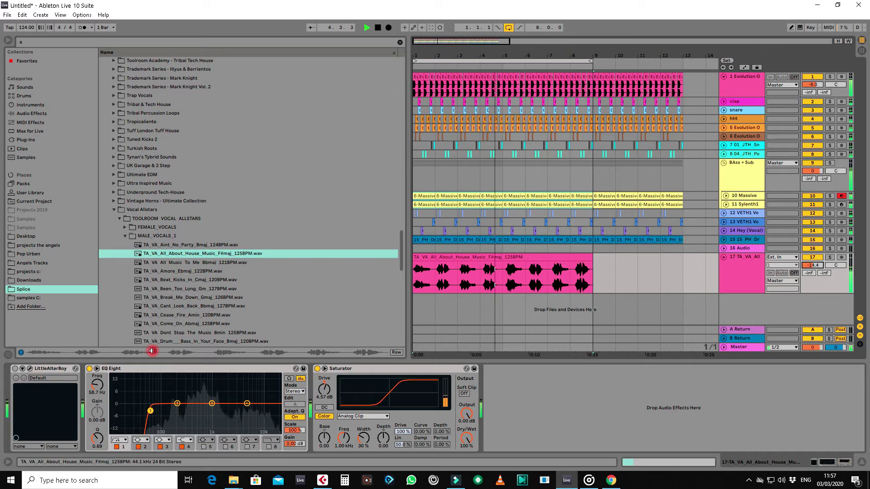
Step: Turn on LittleAlterBoy for the vocal with pitch at 0.0, and set track 17's volume to -10.4 dB
click(31, 369)
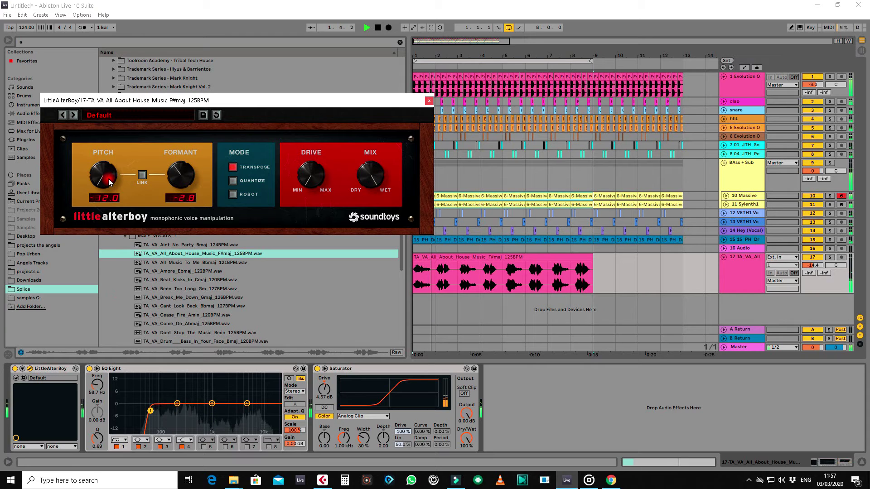
drag(813, 265, 813, 262)
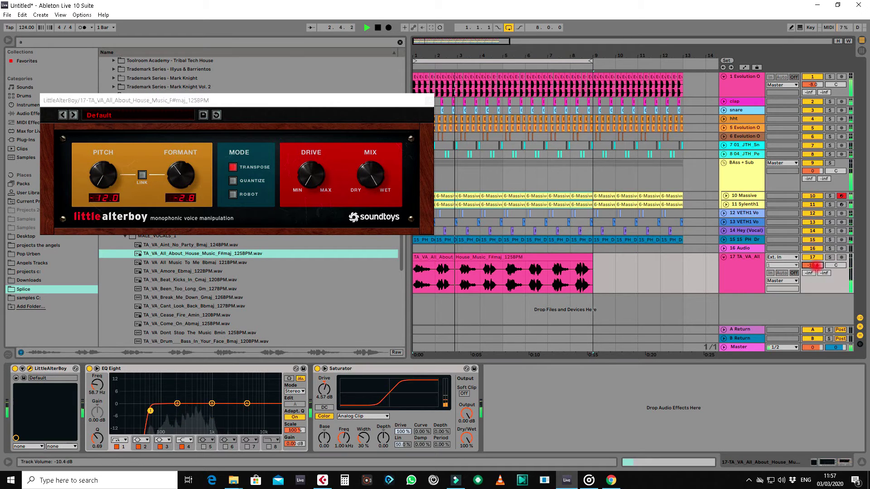
click(312, 170)
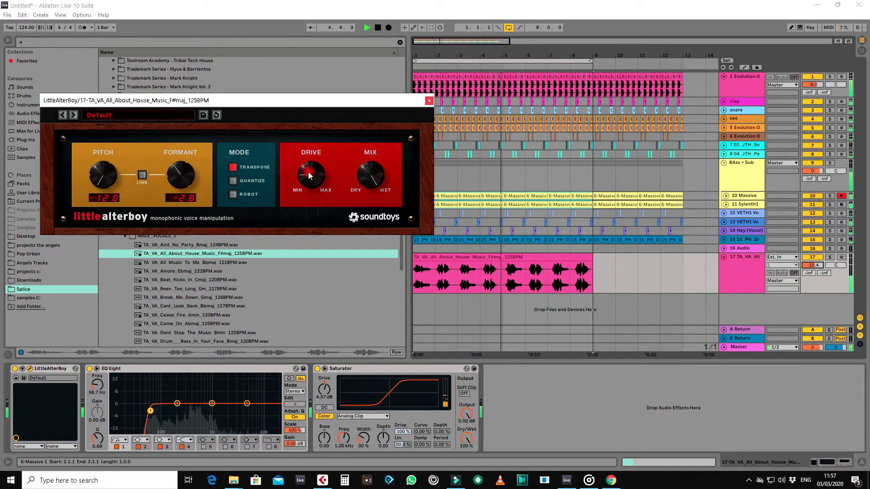
drag(94, 178, 96, 153)
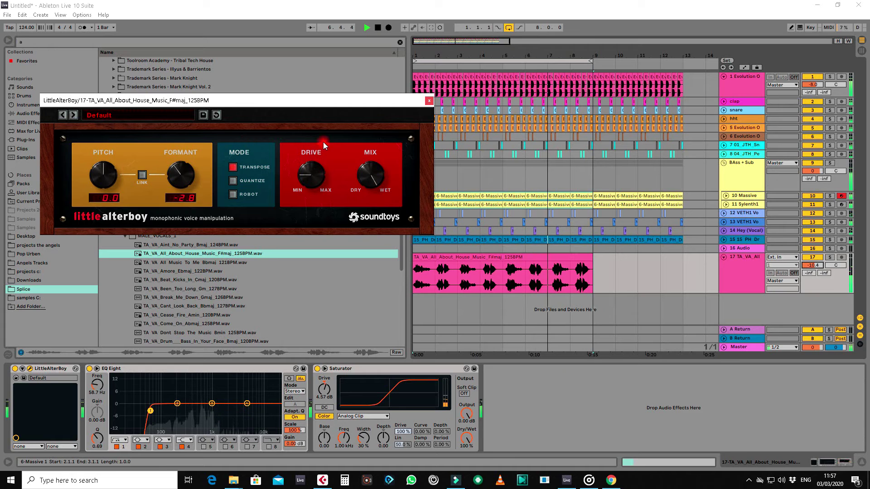
click(431, 100)
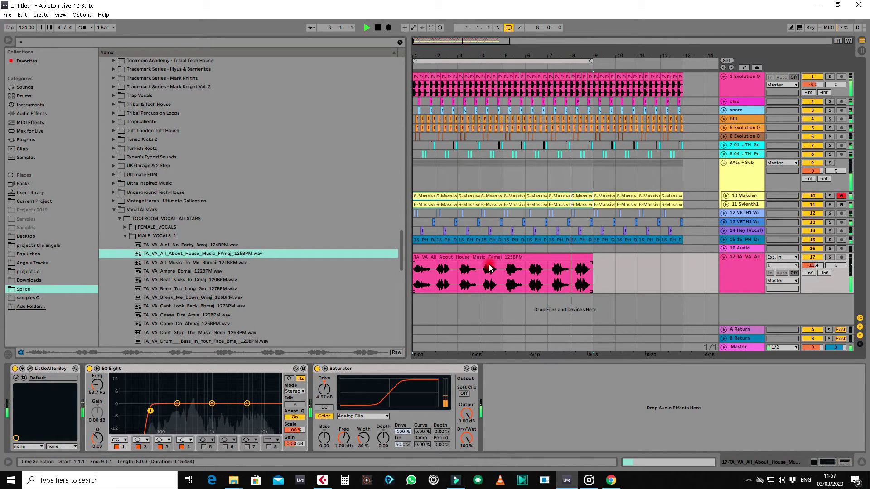
Step: Deactivate the All About House Music vocal clip on track 17 and audition TA_VA_Amore_Ebmaj_122BPM.wav
click(446, 258)
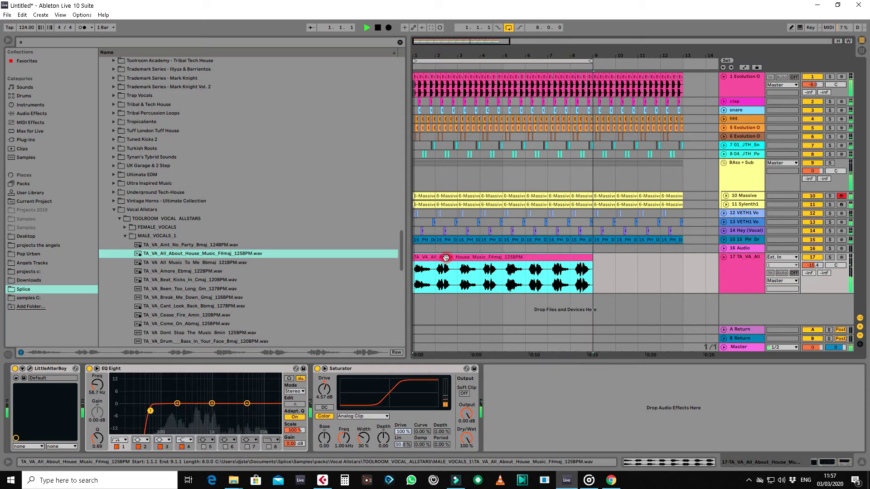
key(space)
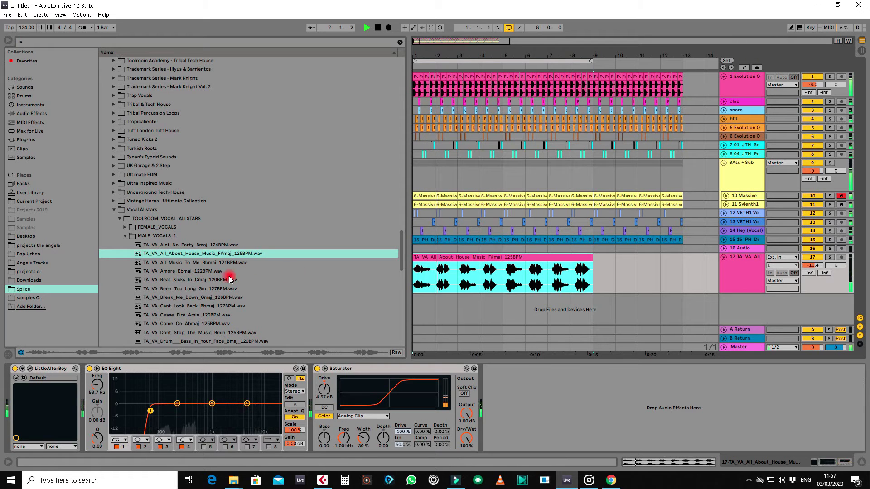
key(0)
click(208, 272)
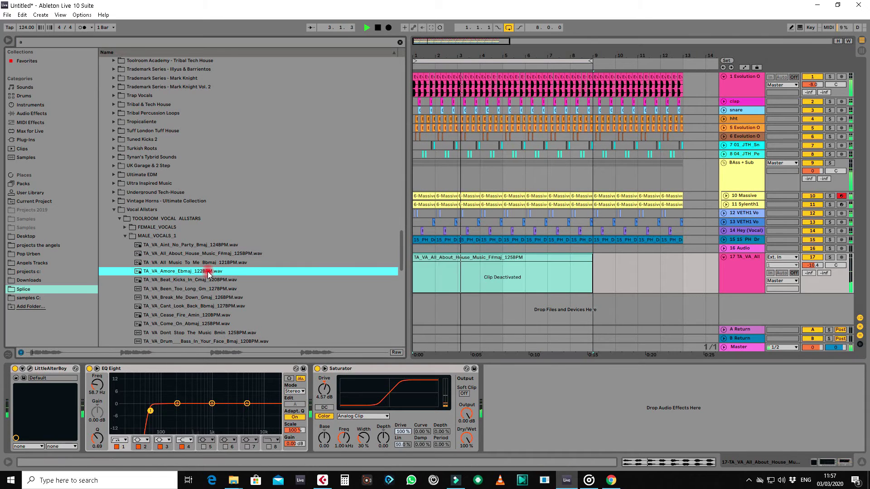
Step: Audition the male vocal samples one by one, from TA_VA_Beat_Kicks_In to TA_VA_Drum___Bass_In_Your_Face
click(209, 281)
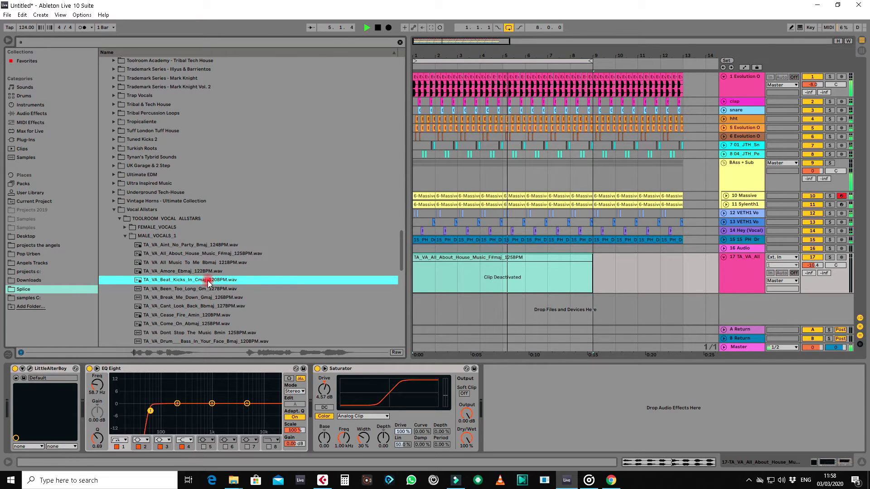
click(212, 289)
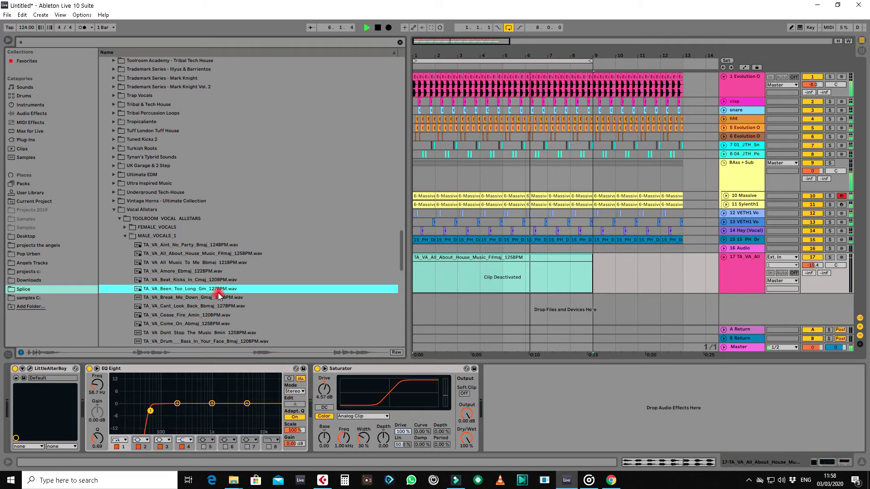
click(213, 298)
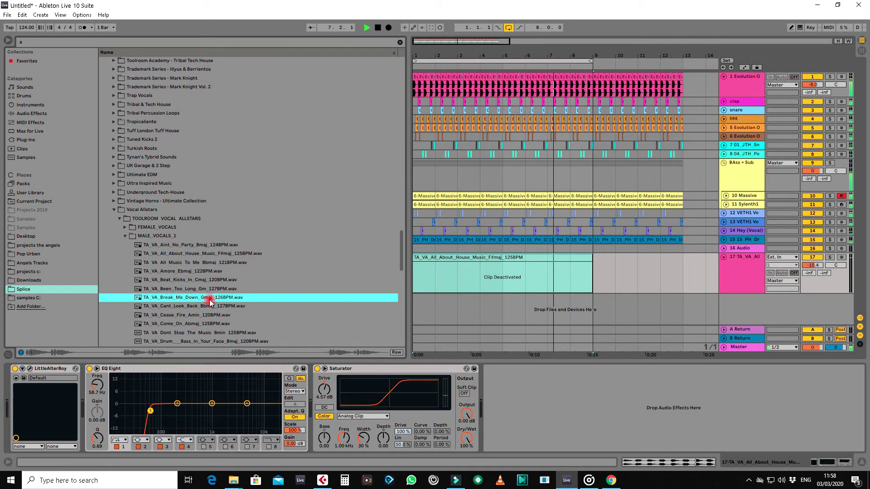
click(210, 307)
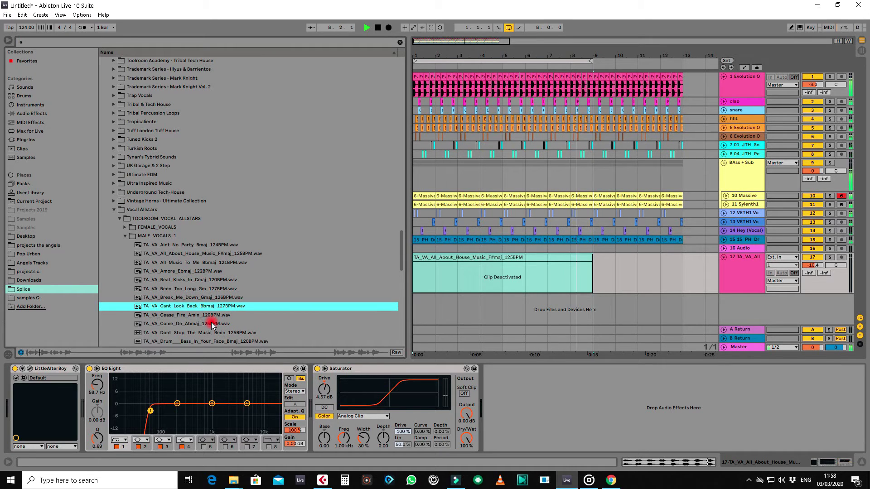
key(Down)
scroll(235, 338, down, 2)
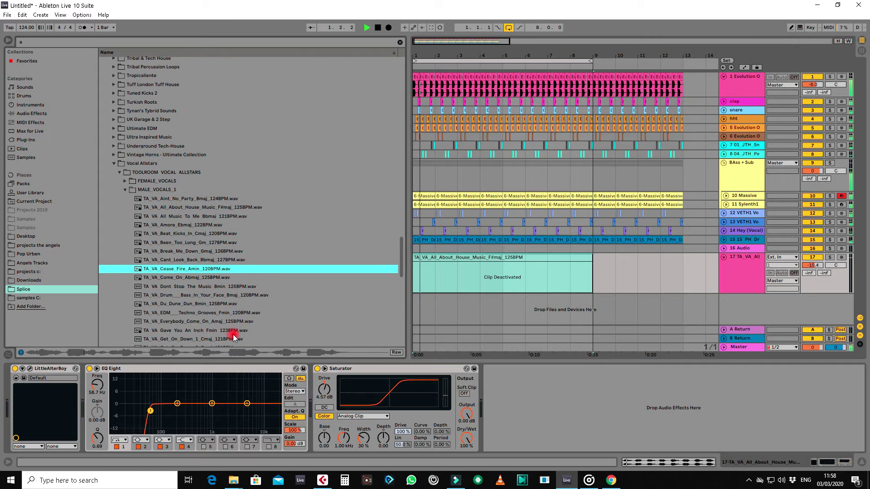
key(Down)
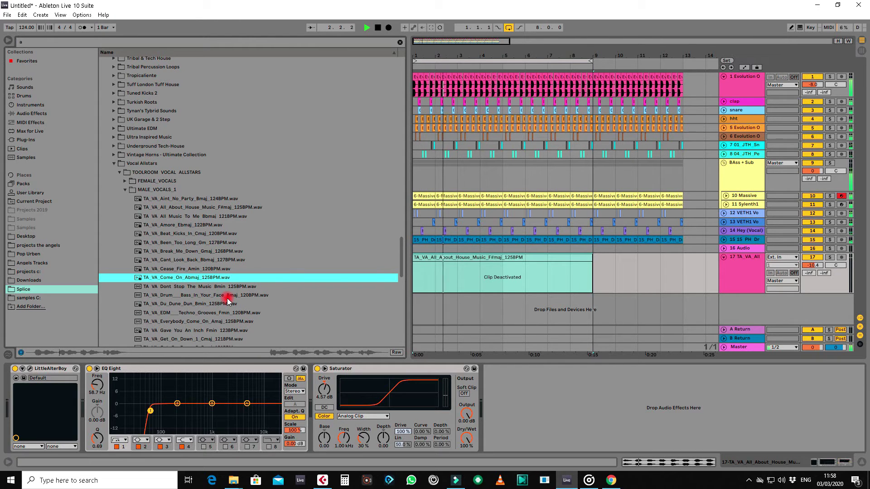
click(227, 289)
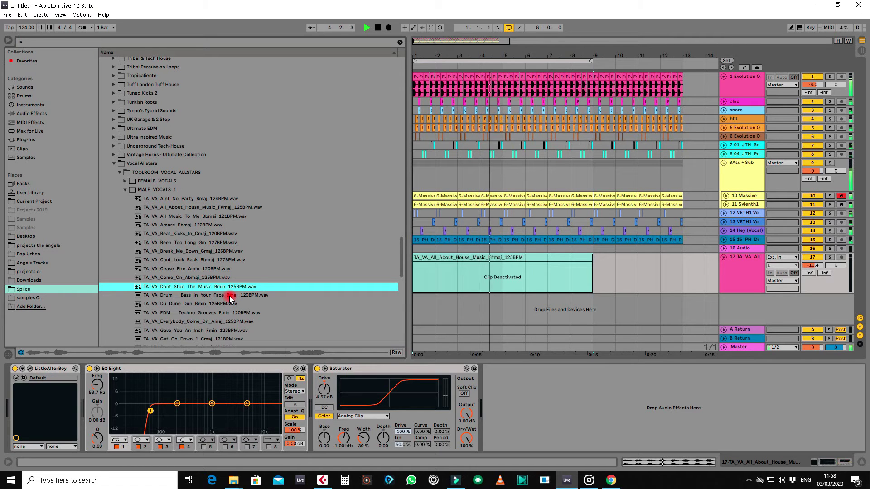
click(229, 295)
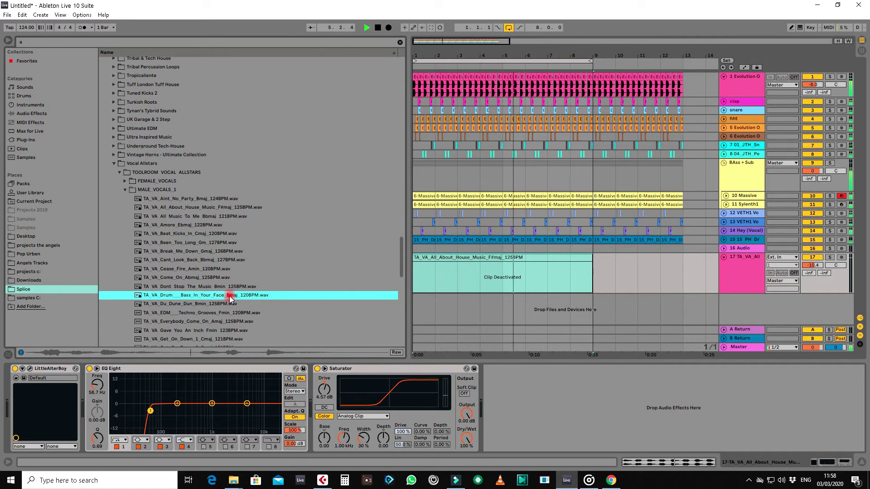
Step: Audition TA_VA_Du_Dune_Dun_Bmin_125BPM.wav, place it on a new track at bar 1, and duplicate the clip three times
click(222, 306)
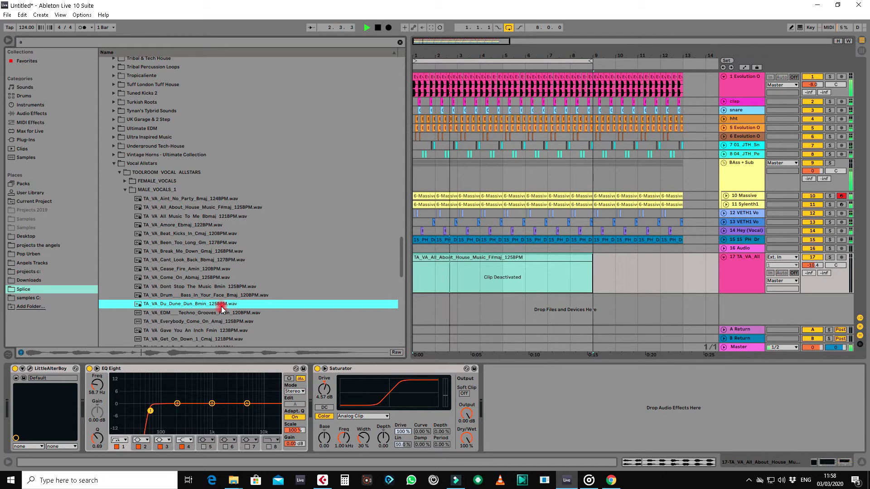
drag(222, 308, 414, 308)
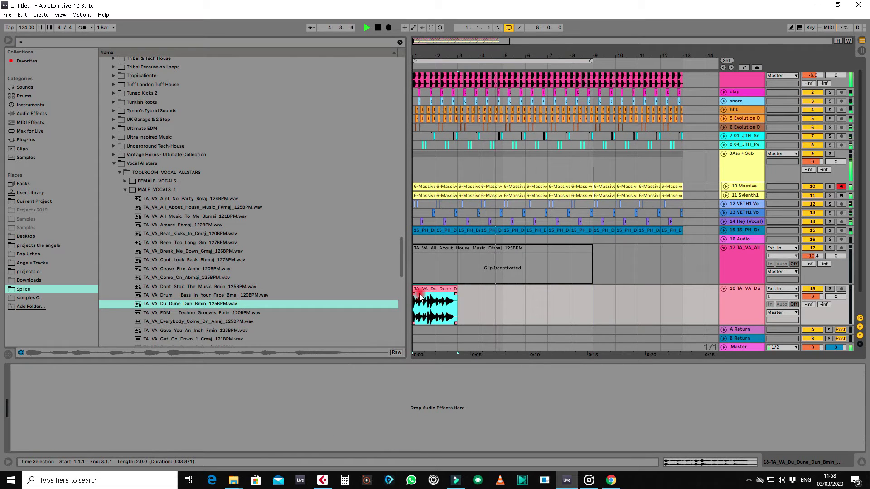
key(ctrl+d)
key(ctrl+d)
key(ctrl+d)
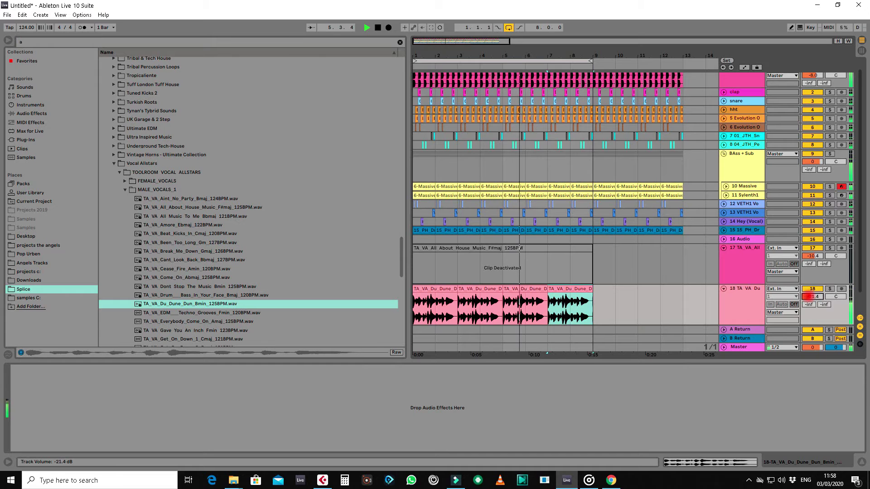
Step: Lower track 18's volume to about -22 dB and mute it, and fold tracks 17 and 18
drag(808, 296, 809, 293)
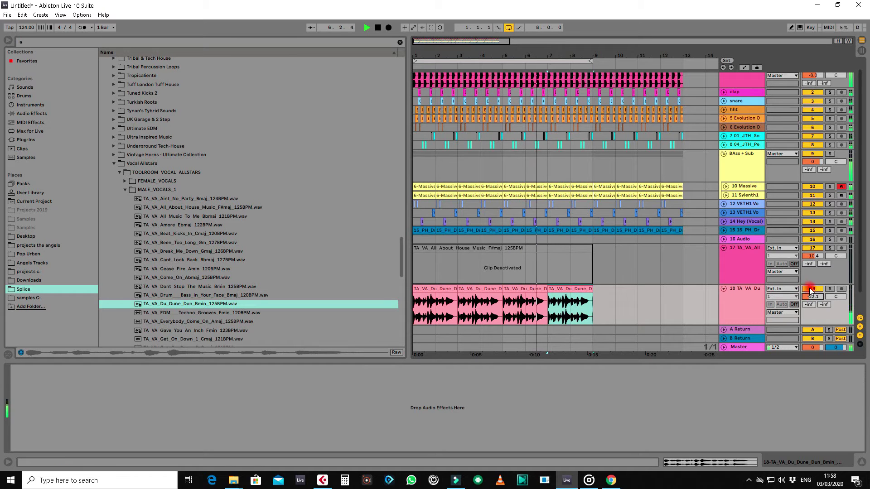
click(723, 248)
click(723, 266)
Step: Add TA_VA_EDM___Techno_Grooves_Fmin_120BPM.wav on a new track at bar 1, duplicated seven times, with its volume at -10.0 dB and muted
click(211, 312)
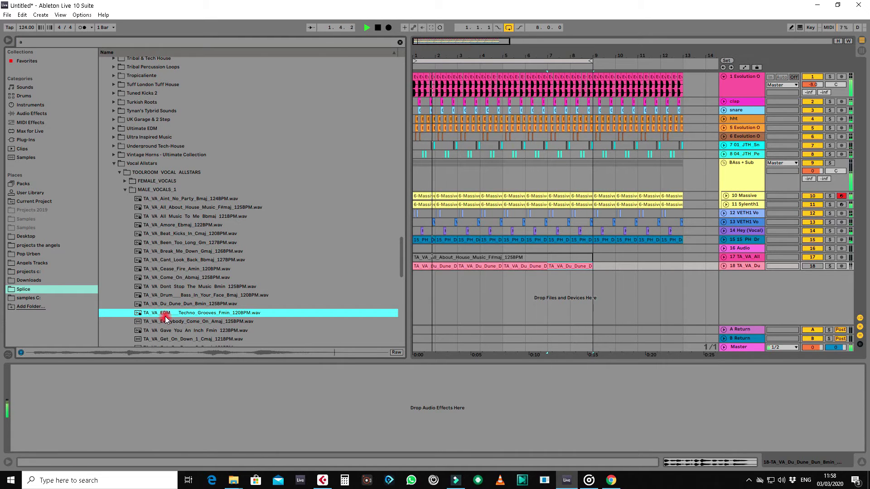
drag(165, 312, 416, 284)
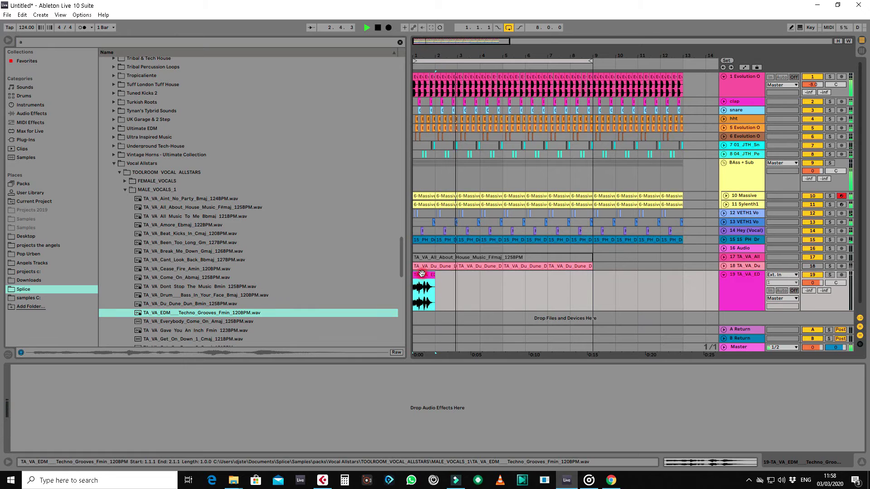
key(ctrl+d)
key(ctrl+d)
key(ctrl+d)
key(ctrl+d)
key(ctrl+d)
key(ctrl+d)
key(ctrl+d)
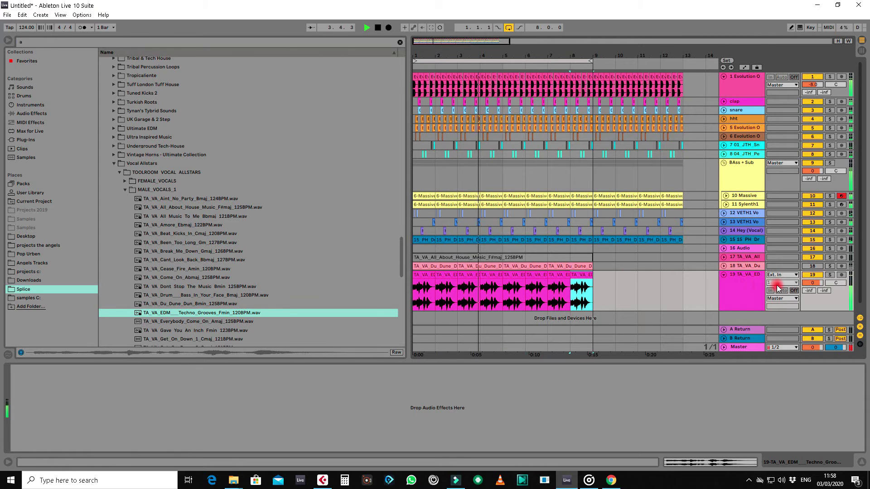
click(811, 275)
key(space)
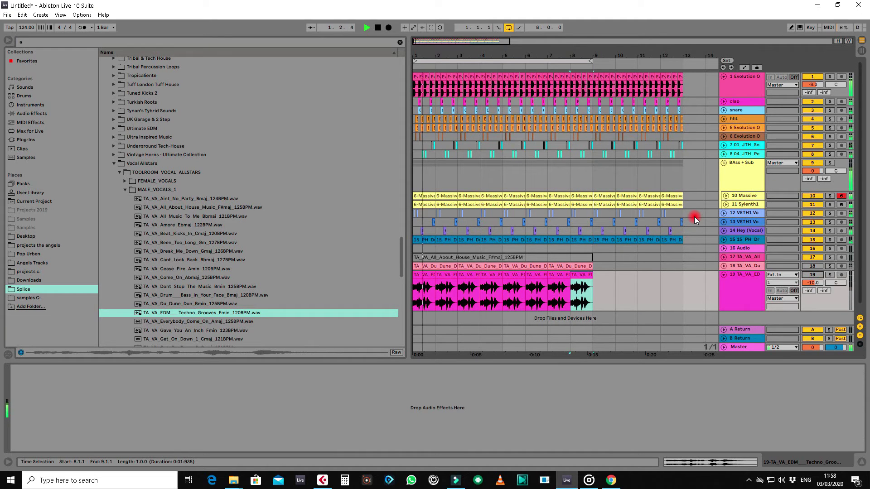
Step: Find the Tuner audio effect and add it to track 13, VETH1 Vox Shots
click(743, 221)
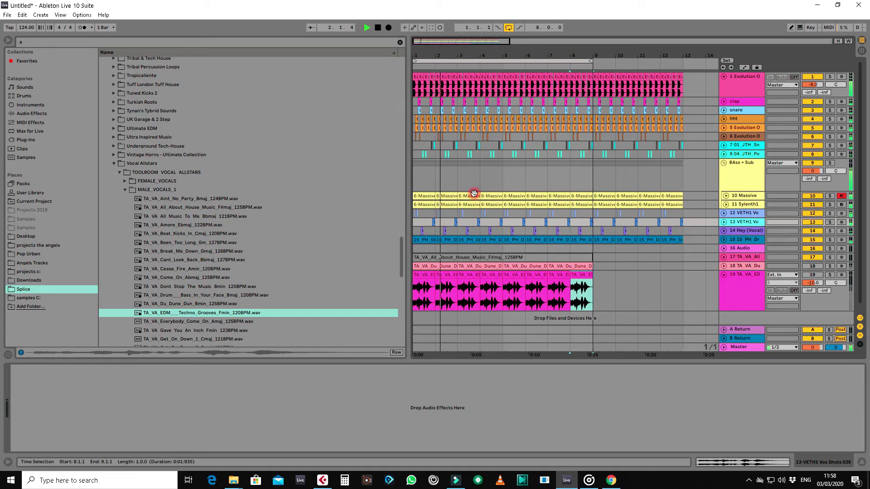
click(29, 113)
click(45, 42)
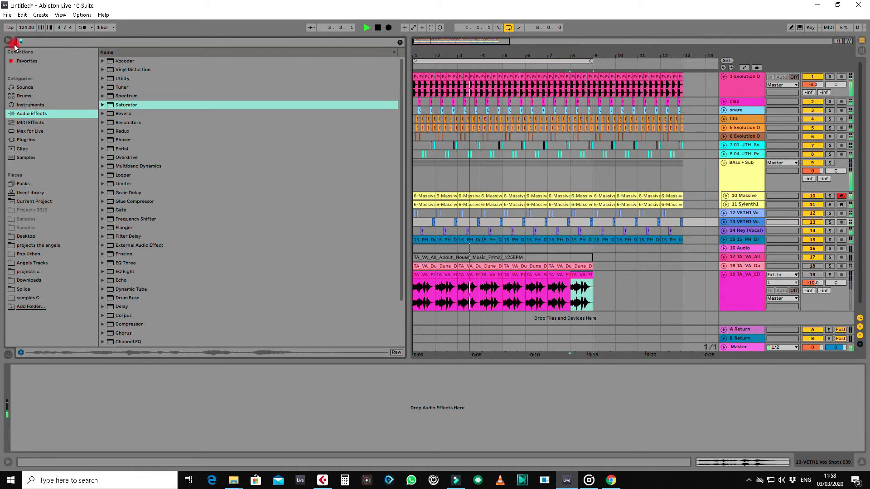
text(tuner)
click(105, 61)
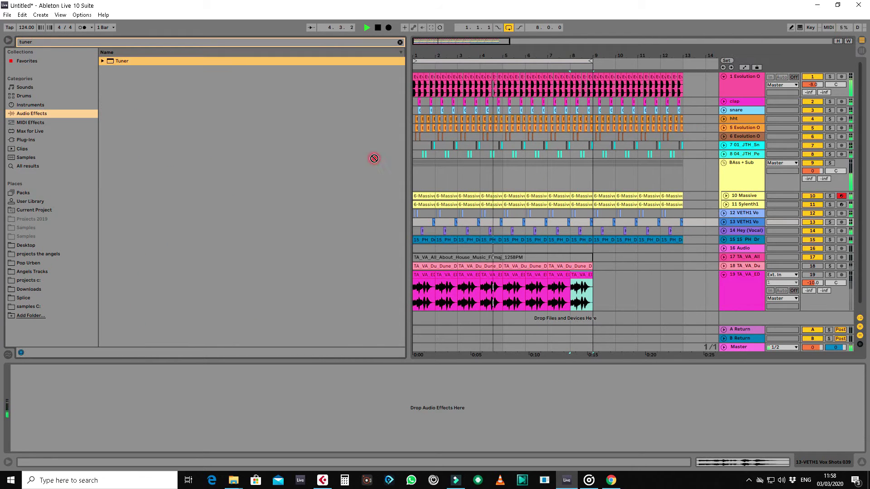
drag(744, 225, 745, 225)
Step: Check the vocal shot's pitch in the Tuner, switching its display to Strobe and back to Target, and stop playback
click(107, 409)
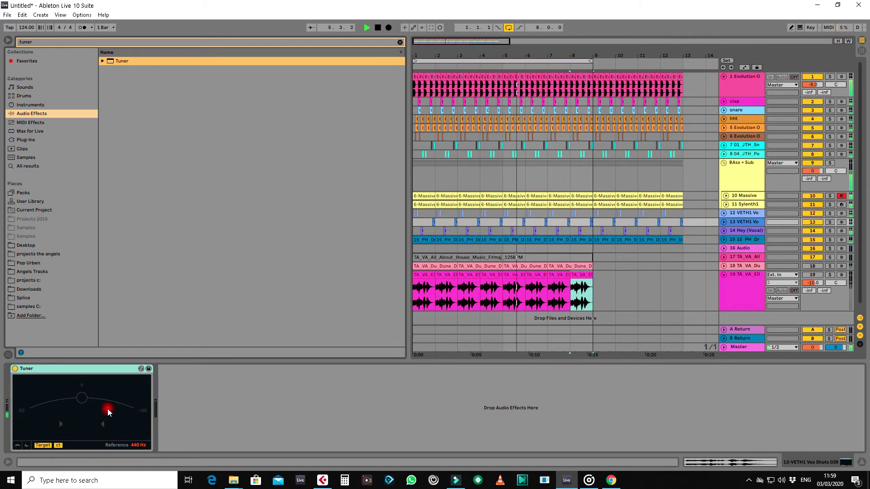
click(50, 446)
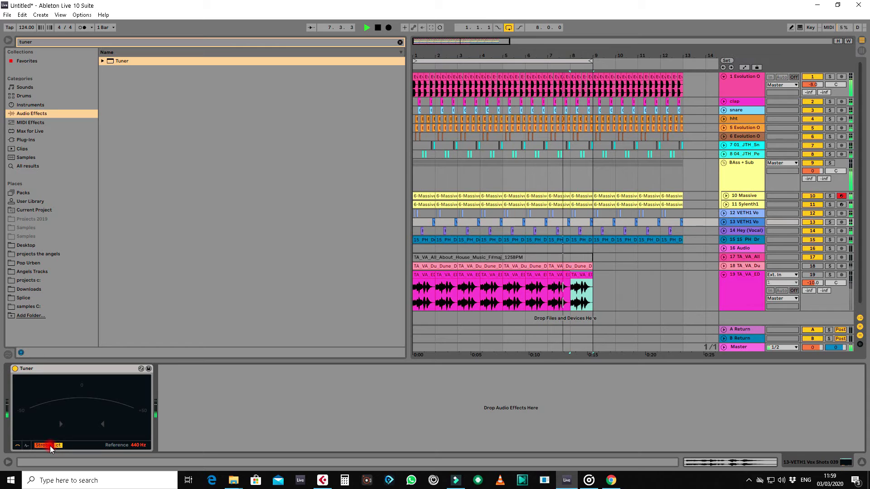
click(50, 446)
key(space)
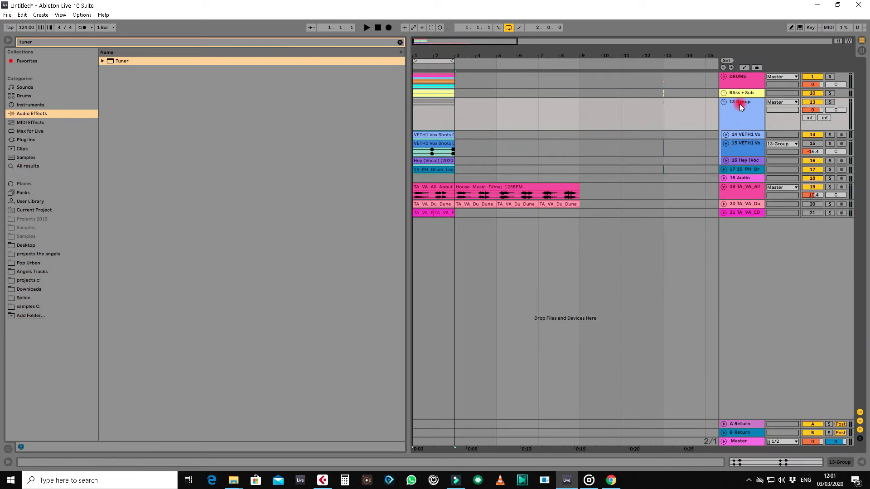
Step: Rename the 13 Group track to VOX, fold it, and move the 15_PH_Drum loop track into the DRUMS group
right_click(738, 104)
click(760, 143)
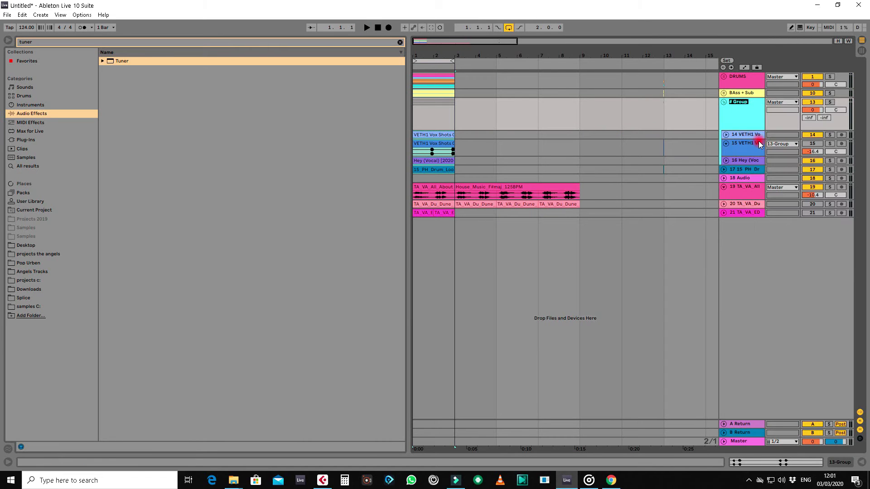
click(723, 102)
key(space)
drag(743, 109, 738, 85)
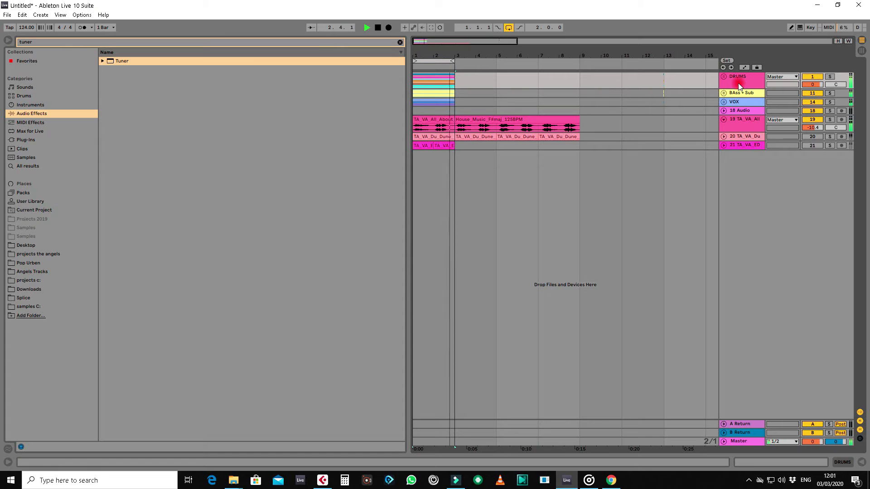
Step: Expand the VOX group and delete its first track, VETH1 Vox Shots 001
click(723, 101)
click(633, 176)
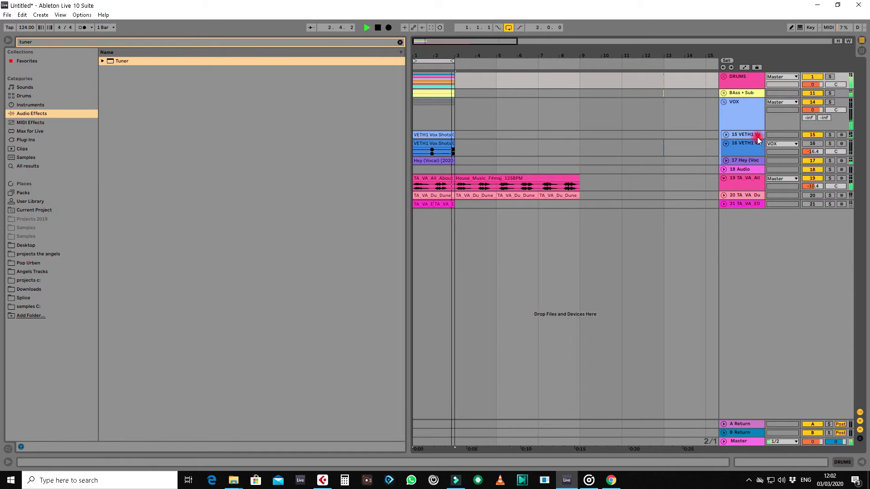
drag(756, 138, 757, 154)
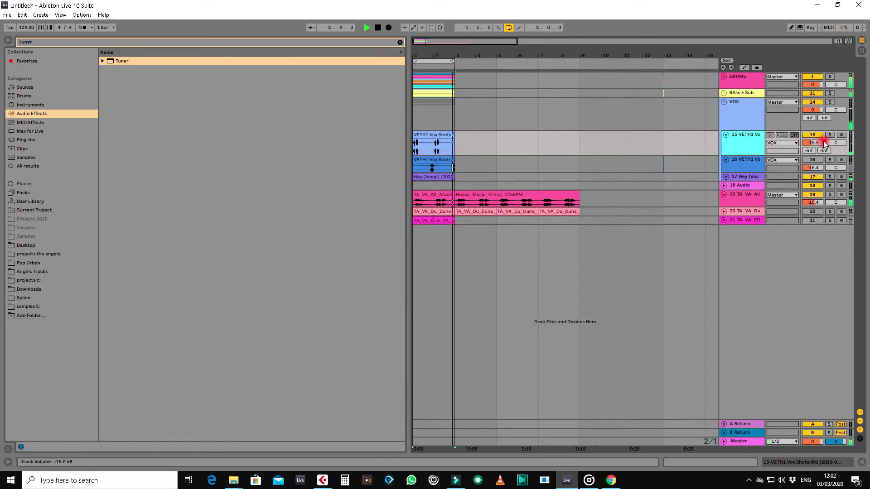
click(807, 136)
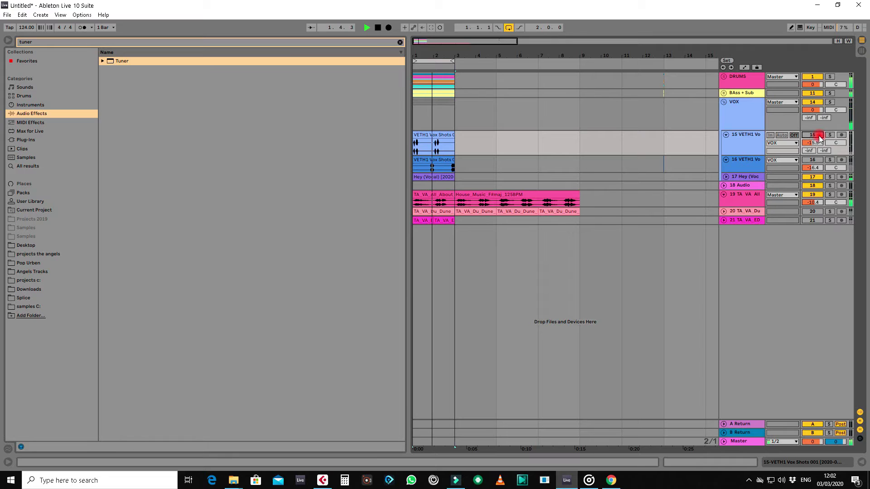
click(750, 135)
key(Delete)
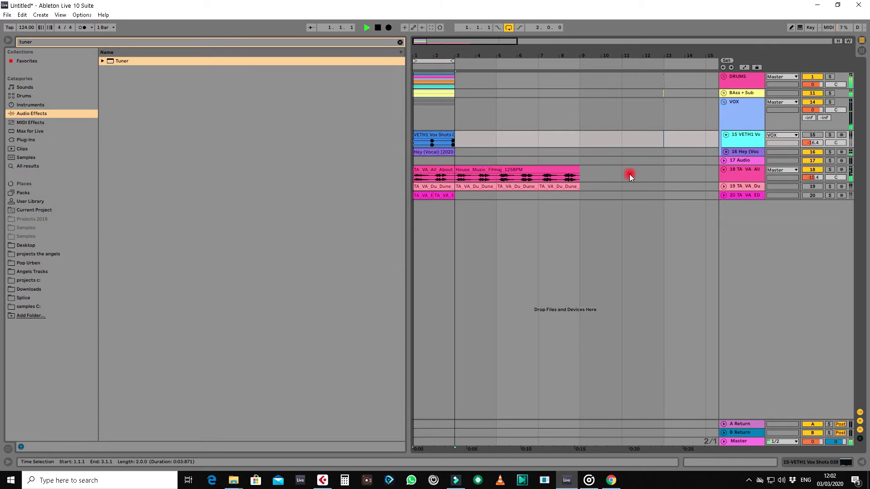
Step: Delete the vocal material between bars 3 and 9 on tracks 18 to 20, and expand the DRUMS group
drag(578, 175, 441, 194)
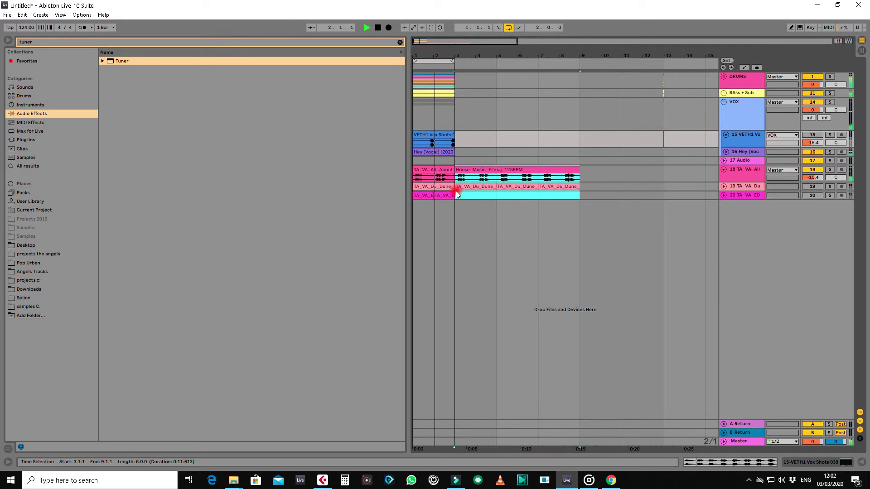
key(Delete)
click(657, 81)
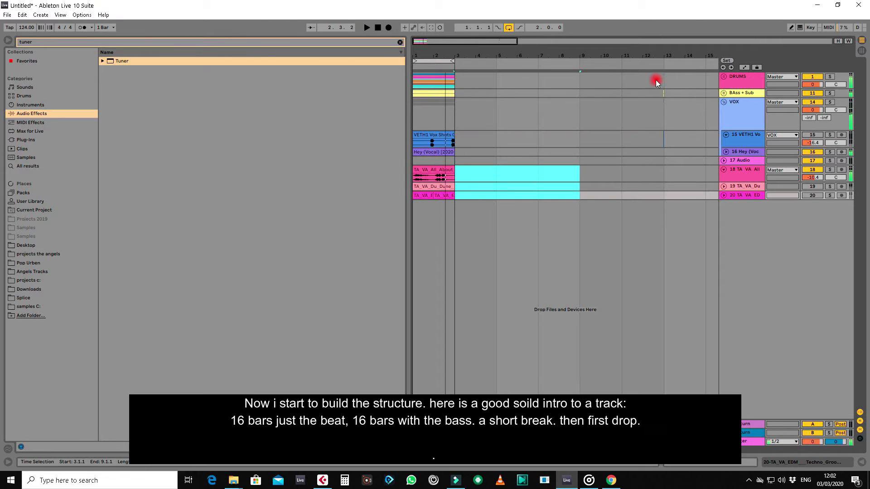
click(723, 76)
Step: Try to copy the DRUMS group's two-bar clips from bar 1 to bar 7, and undo the copy
drag(456, 117, 410, 180)
drag(423, 117, 539, 65)
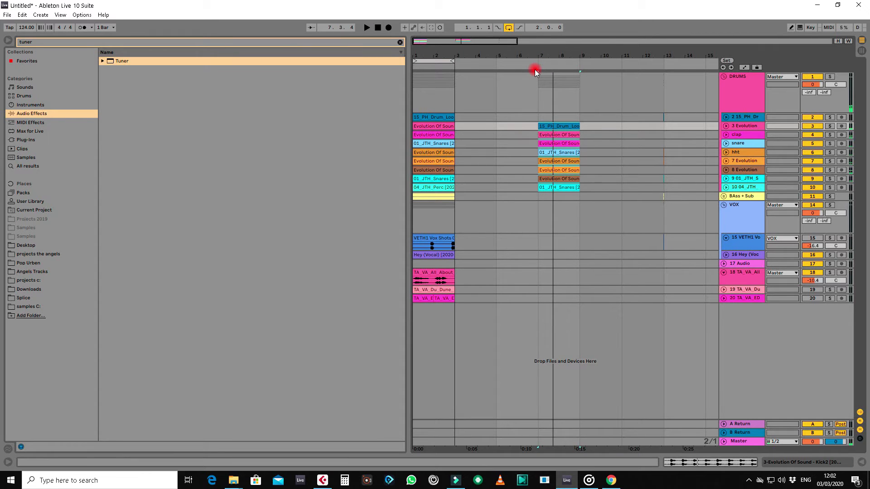
key(ctrl+z)
Step: Copy the two-bar clips of drum tracks 3 to 8 from bar 1 to bar 7
click(422, 161)
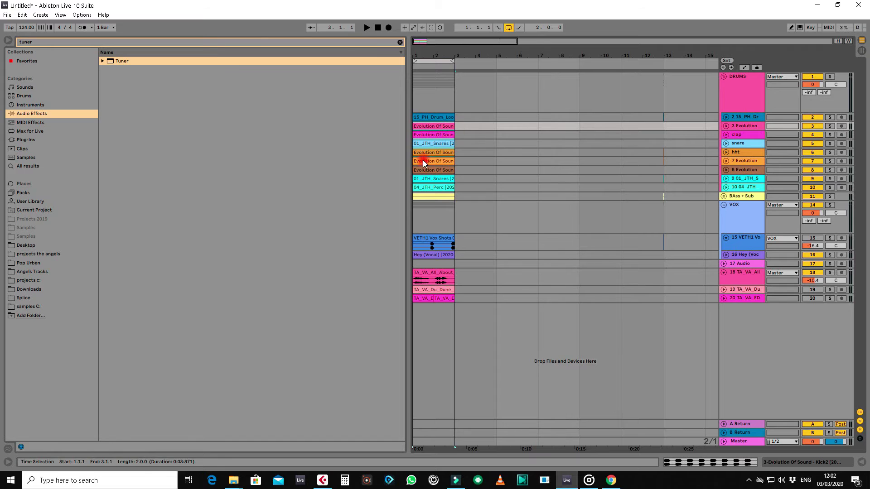
shift+click(418, 171)
drag(421, 128, 540, 125)
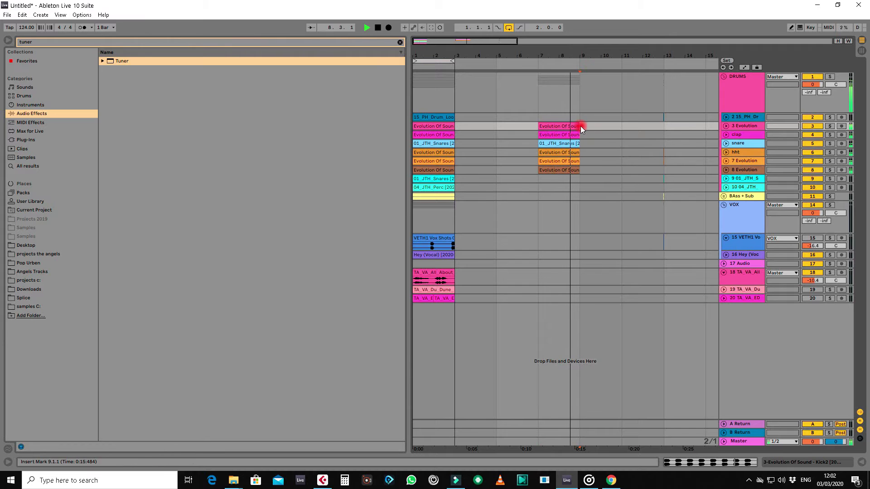
Step: Duplicate the copied drum clips on tracks 3 to 8 three times so they run from bar 7 to bar 15
shift+click(539, 167)
key(ctrl+d)
key(ctrl+d)
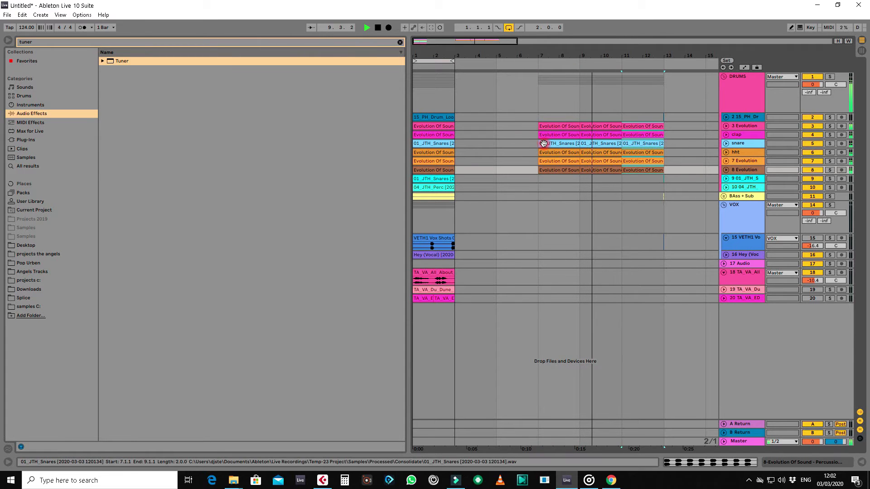
drag(535, 53, 491, 54)
key(ctrl+d)
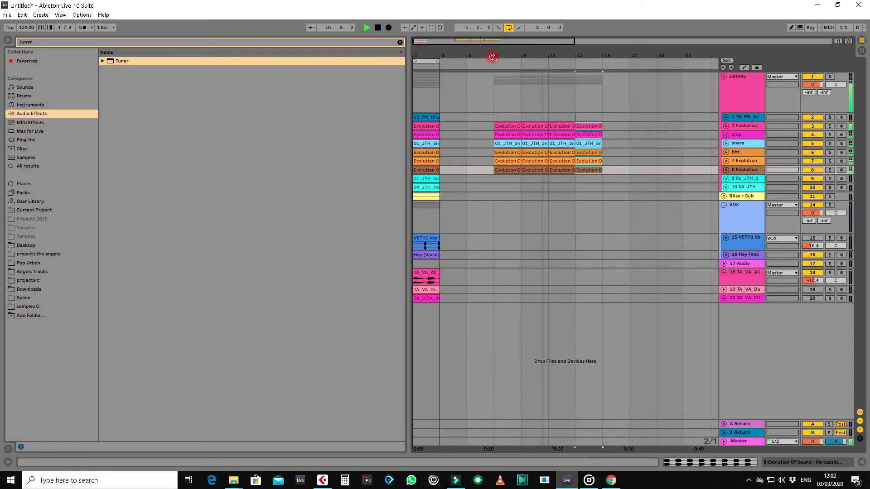
Step: Place a copy of the track 2 drum loop at bar 15 and duplicate the last drum clips on tracks 3 to 8 to bar 15
click(430, 117)
key(ctrl+d)
drag(455, 117, 610, 120)
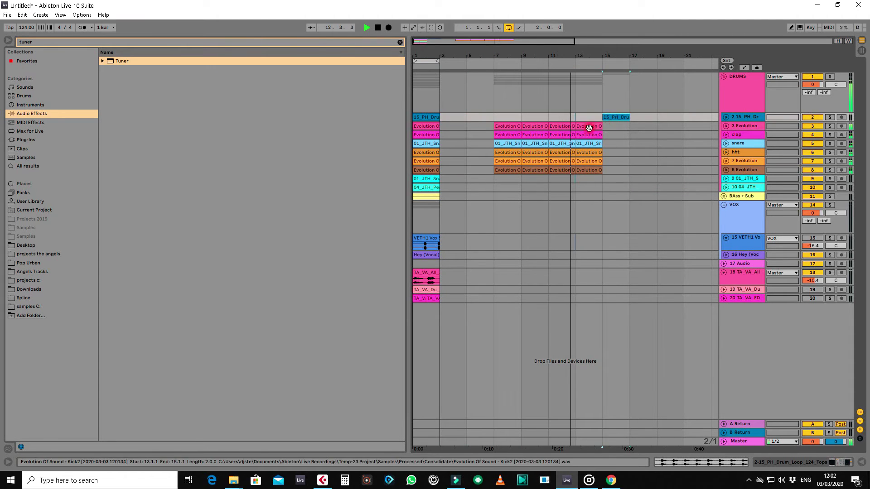
click(589, 129)
shift+click(586, 171)
key(ctrl+d)
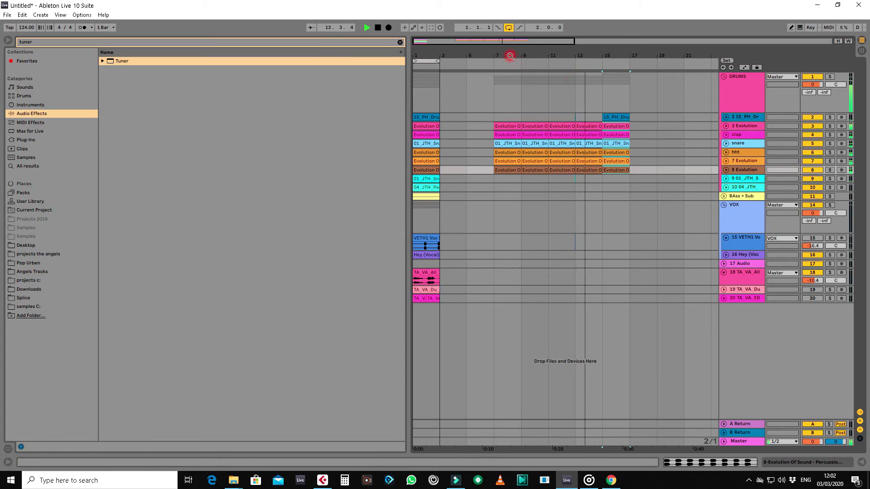
Step: Duplicate the two-bar clips at bar 15 on drum tracks 2 to 8 three times so they run to bar 23
drag(509, 54, 450, 55)
click(491, 117)
shift+click(492, 169)
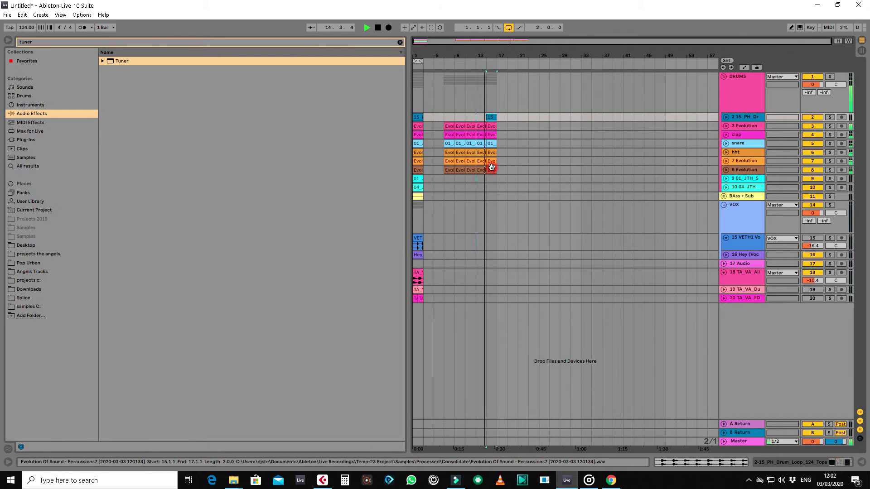
key(ctrl+d)
key(ctrl+d)
key(ctrl+d)
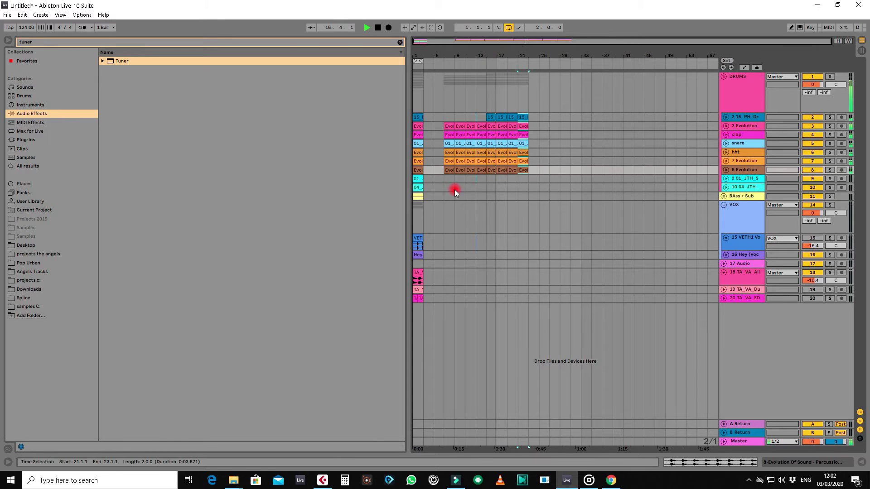
Step: Expand the BAss + Sub group and place a copy of its two-bar bass clips at bar 23
click(417, 196)
key(ctrl+d)
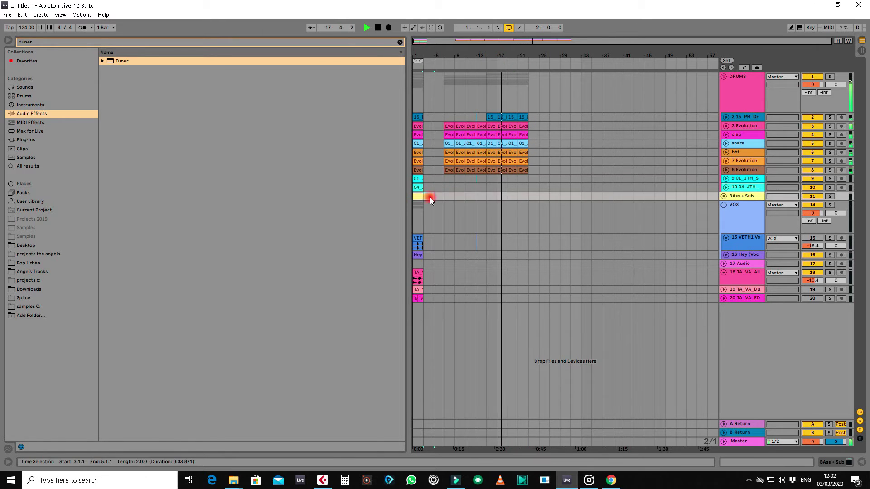
click(724, 196)
drag(429, 225, 531, 230)
Step: Duplicate the last two-bar clips on drum tracks 2 to 8 five times so they run from bar 23 to bar 33
drag(532, 116, 518, 171)
key(ctrl+d)
key(ctrl+d)
key(ctrl+d)
key(ctrl+d)
key(ctrl+d)
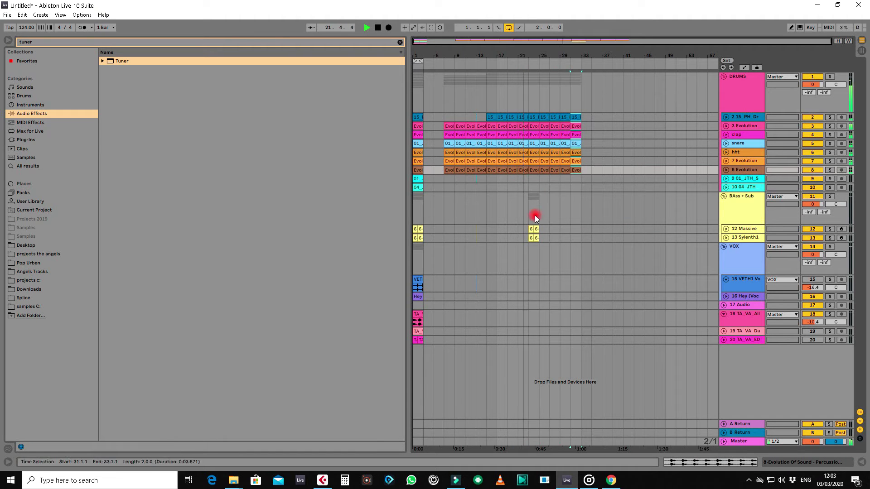
Step: Duplicate the bass clips on tracks 12 and 13 repeatedly so they run to bar 33
drag(539, 229, 531, 239)
key(ctrl+d)
key(ctrl+d)
key(ctrl+d)
key(ctrl+d)
key(ctrl+d)
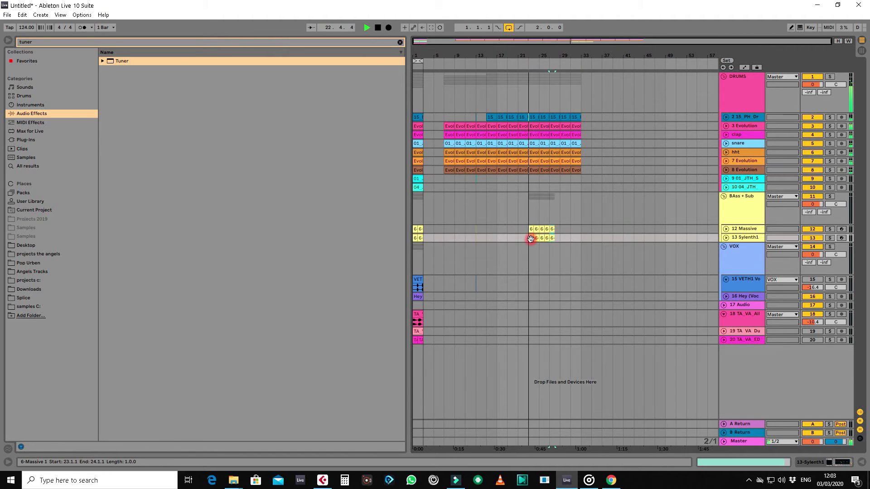
key(ctrl+d)
key(ctrl+d)
key(ctrl+d)
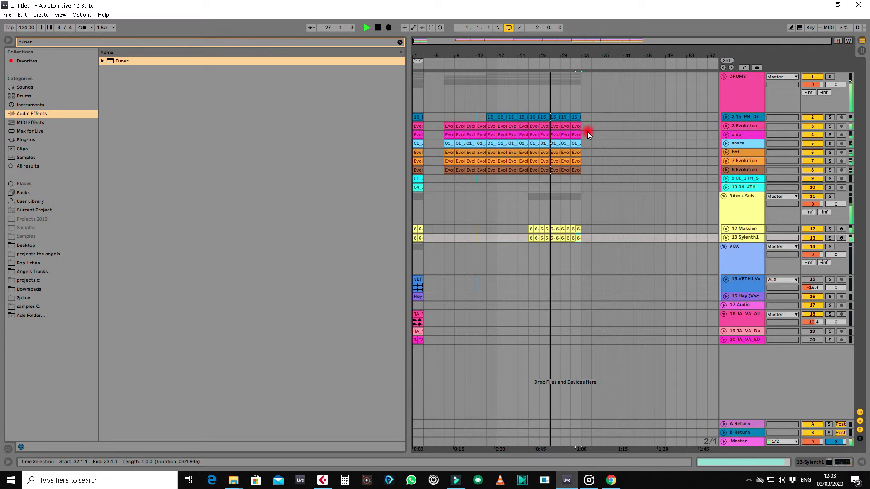
Step: Duplicate the last four bars of clips on tracks 4 to 8 three times so they run from bar 33 to bar 45
drag(584, 135, 562, 171)
key(ctrl+d)
key(ctrl+d)
key(ctrl+d)
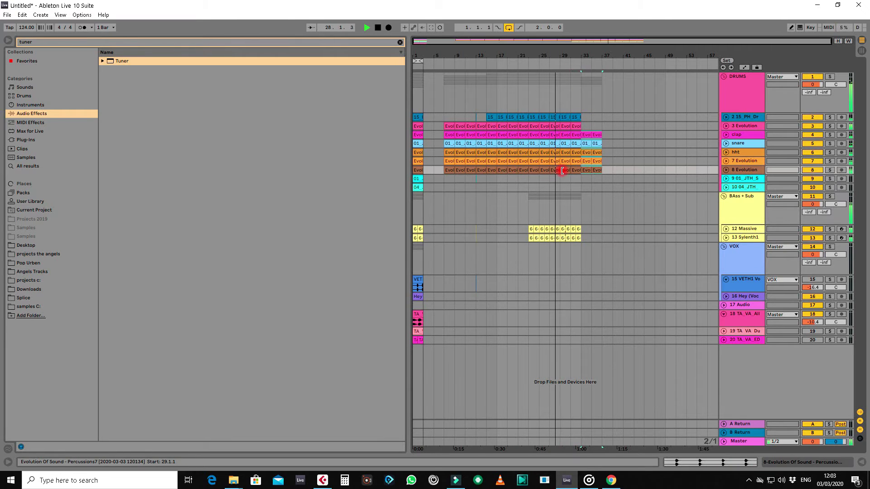
Step: Place a copy of the track 18 "All About House Music" vocal clip at bar 33
click(421, 317)
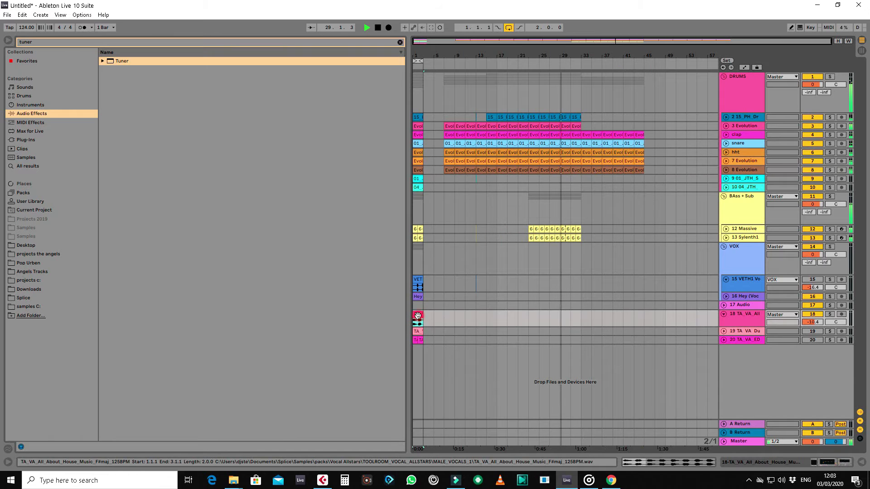
key(ctrl+d)
drag(428, 318, 586, 317)
drag(525, 59, 571, 86)
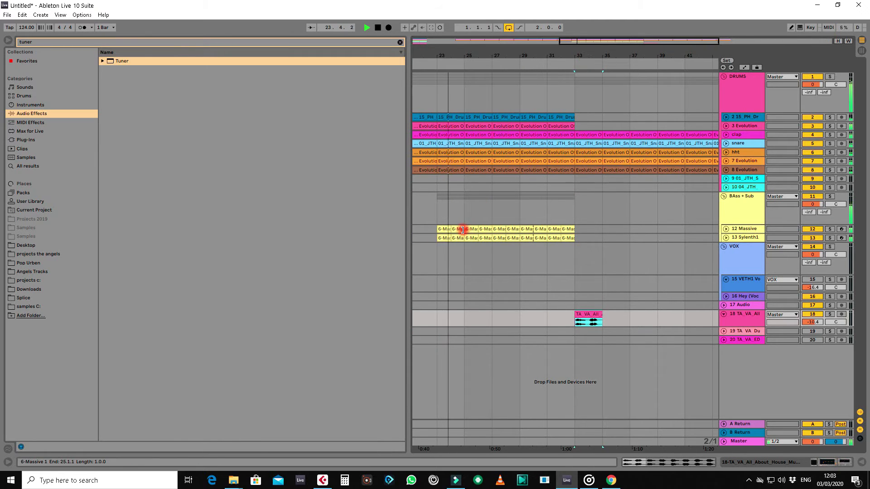
drag(547, 51, 522, 56)
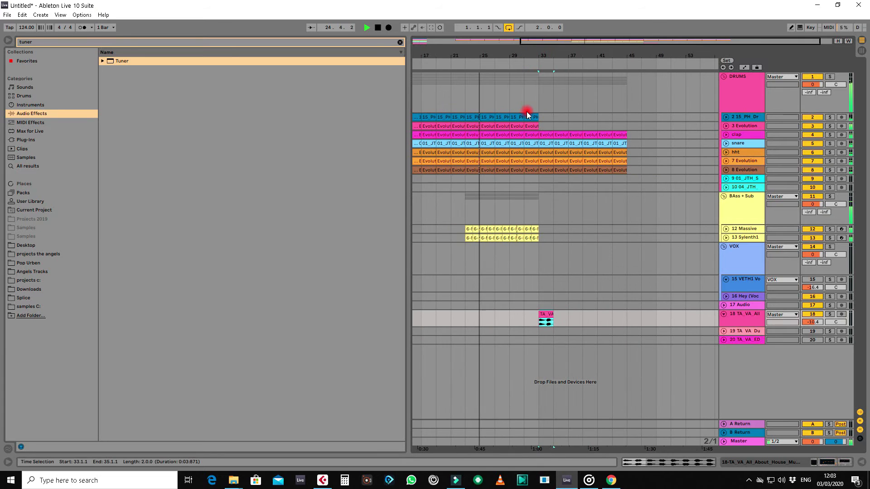
Step: Duplicate the last two-bar clips of the drum loop and kick on tracks 2 and 3 six times so they run to bar 45
click(531, 126)
key(ctrl+d)
key(ctrl+d)
key(ctrl+d)
key(ctrl+d)
key(ctrl+d)
key(ctrl+d)
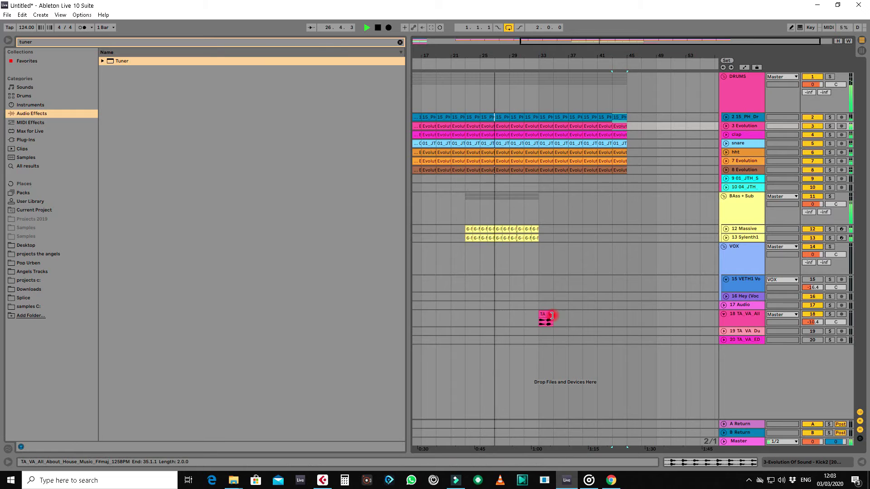
Step: Extend the track 18 vocal clip to bar 45 and duplicate bars 33 to 45 of tracks 2 to 18 up to bar 57
mouse_move(552, 314)
mouse_down()
mouse_move(643, 315)
mouse_move(626, 315)
mouse_up()
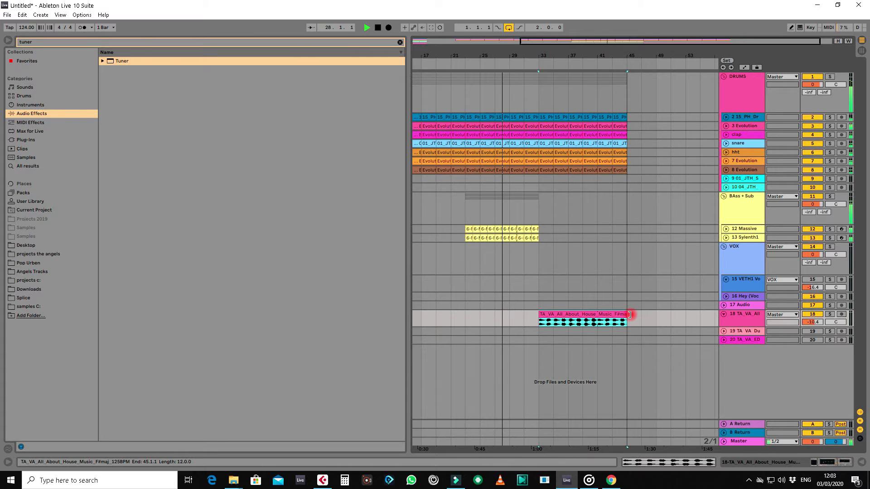
click(622, 117)
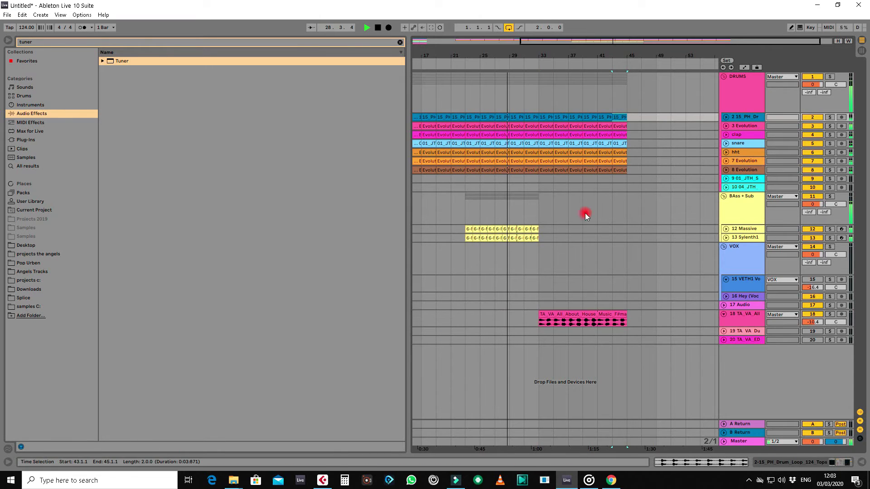
shift+click(539, 316)
key(ctrl+d)
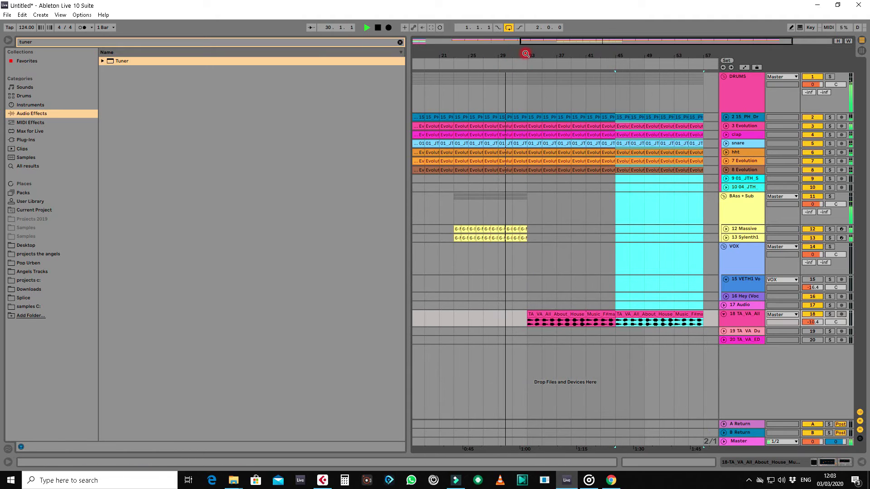
Step: Duplicate the bass clips on tracks 12 and 13 from bar 33 onwards so they run to bar 57
click(522, 235)
shift+click(456, 237)
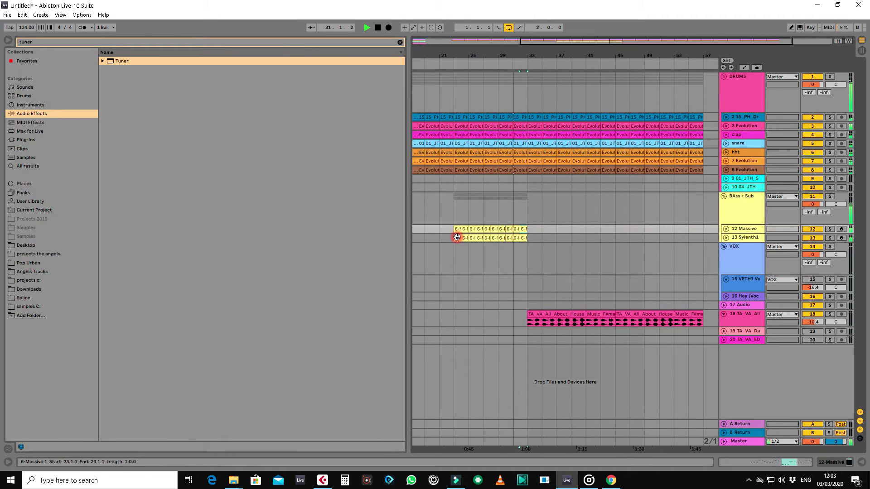
key(ctrl+d)
key(ctrl+d)
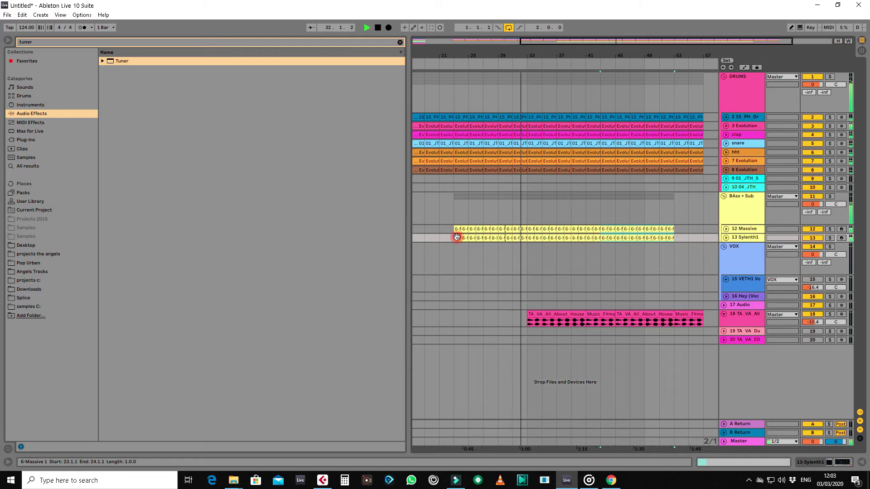
click(670, 231)
key(ctrl+d)
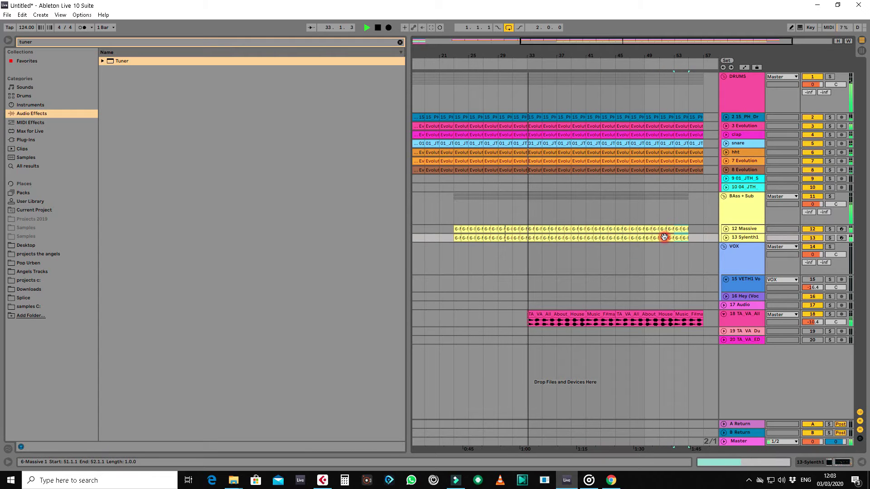
key(ctrl+d)
Step: Set the arrangement grid to 1/4 and select the start of the bass clips on tracks 12 and 13
right_click(534, 254)
click(545, 321)
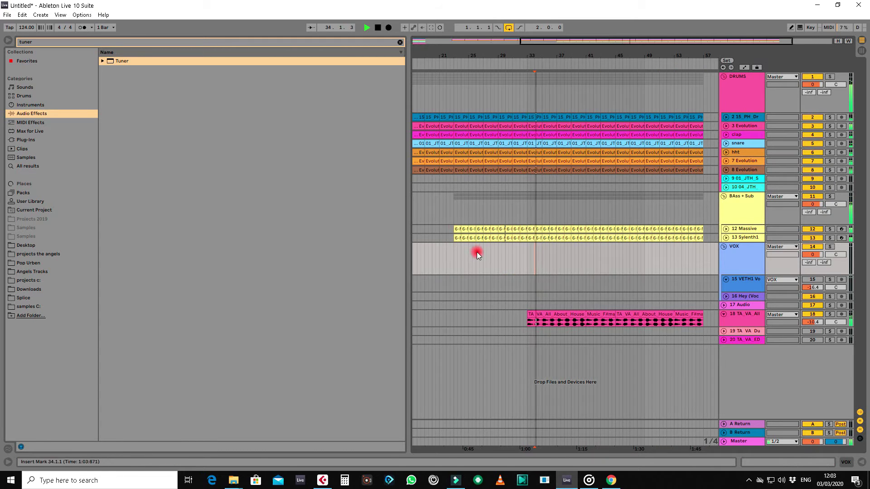
click(453, 228)
drag(452, 229, 471, 239)
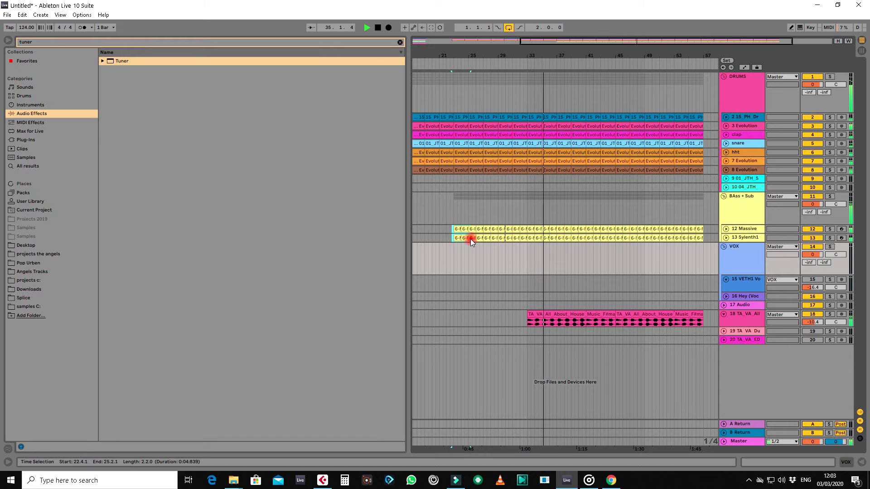
Step: Stop playback and move the whole arrangement on tracks 2 to 19 from bar 7 to bar 9
drag(538, 50, 537, 51)
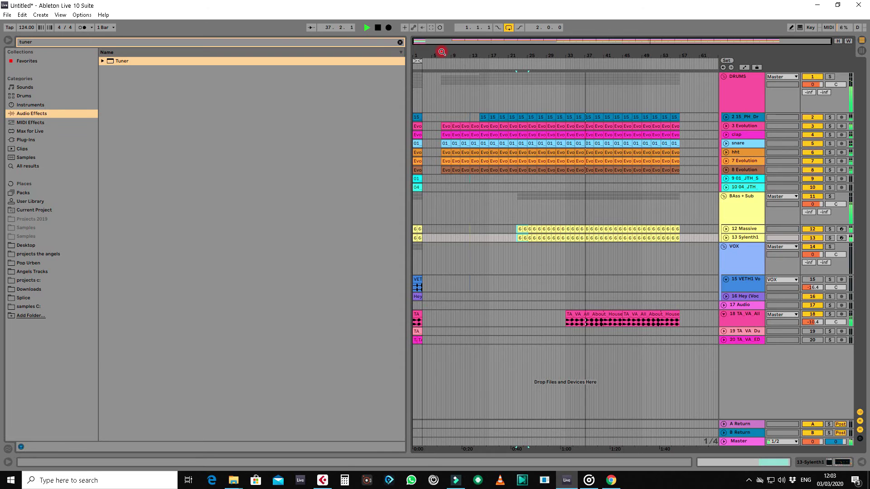
drag(441, 52, 534, 75)
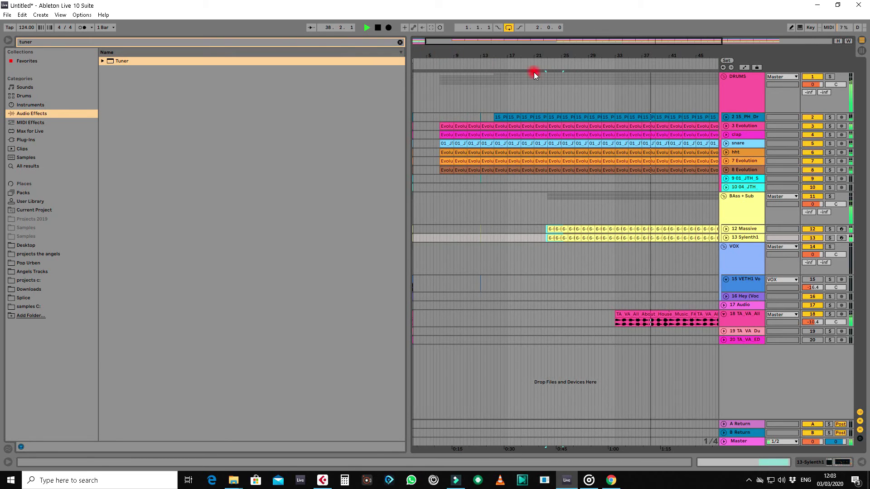
drag(448, 56, 447, 55)
key(space)
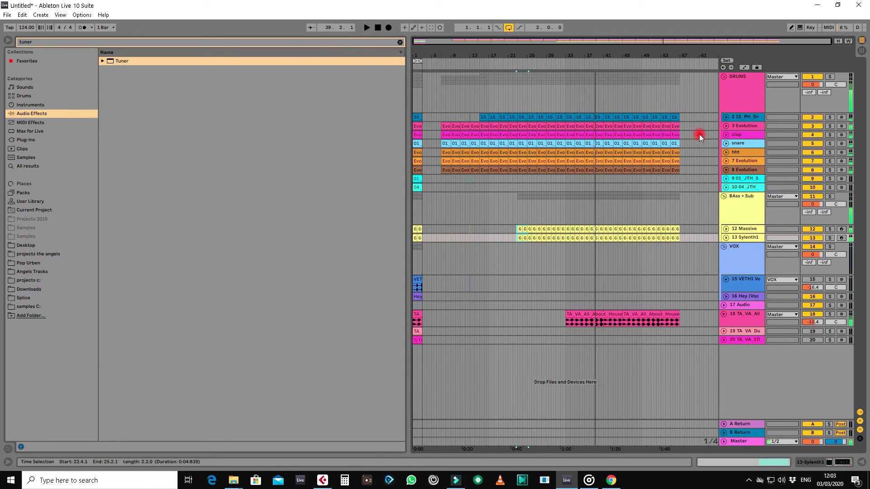
drag(685, 118, 441, 333)
drag(444, 54, 540, 105)
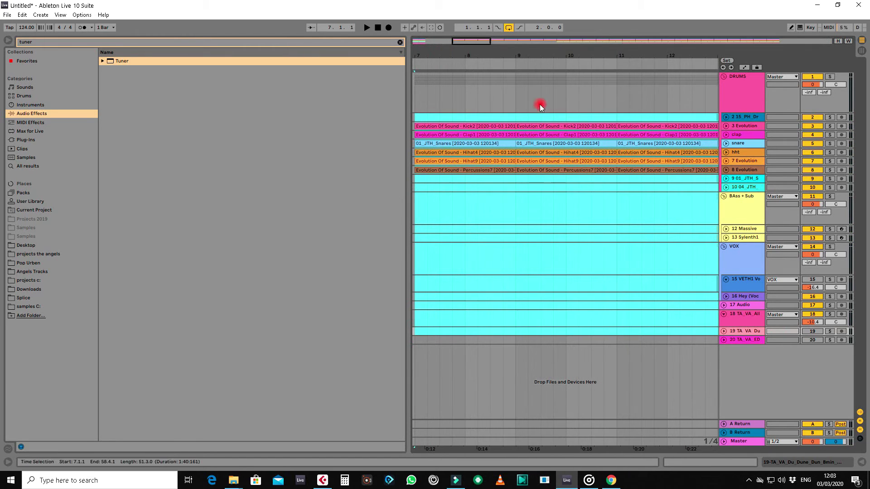
drag(425, 132, 533, 130)
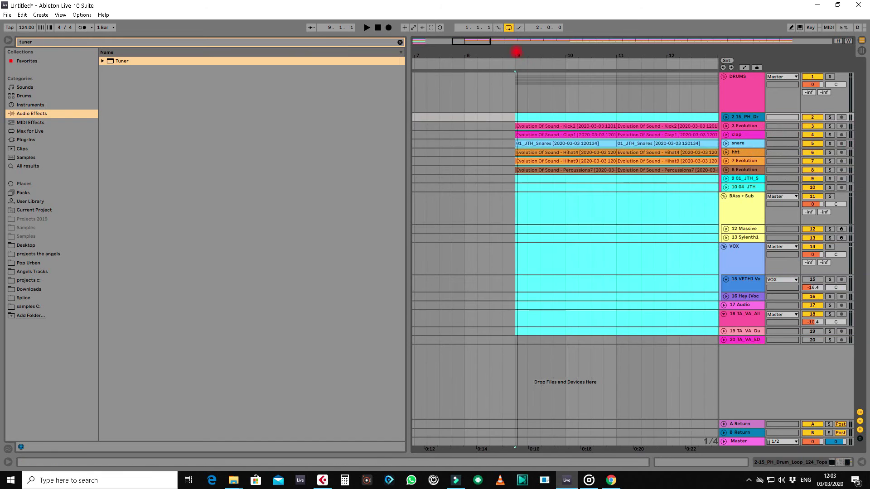
Step: Play the arrangement from about bar 15 and review the drum, bass and vocal entries
drag(515, 53, 518, 55)
click(485, 65)
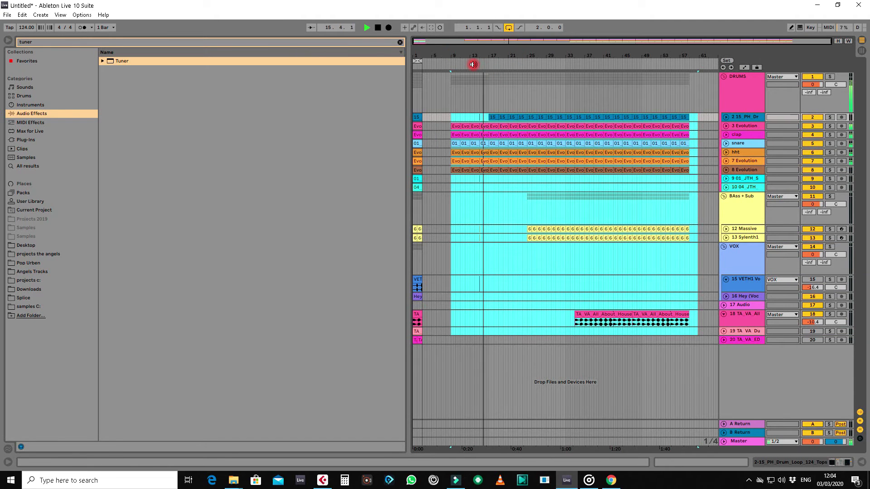
drag(464, 50, 464, 51)
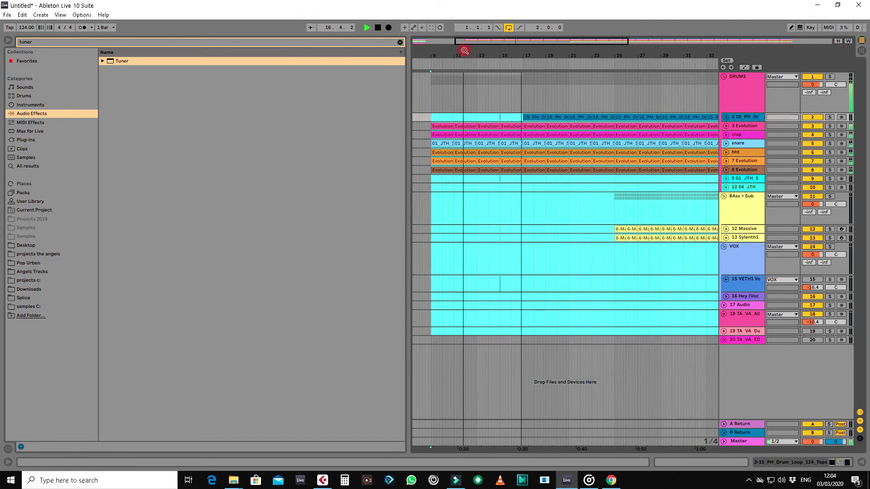
drag(632, 53, 631, 54)
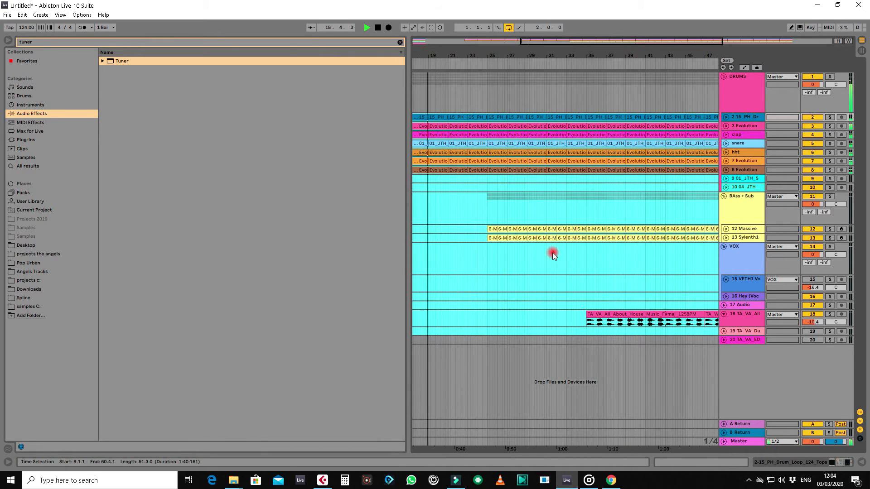
Step: Move the first long vocal clip on track 18 to bar 33 and delete the second one at bar 47
drag(601, 314, 581, 319)
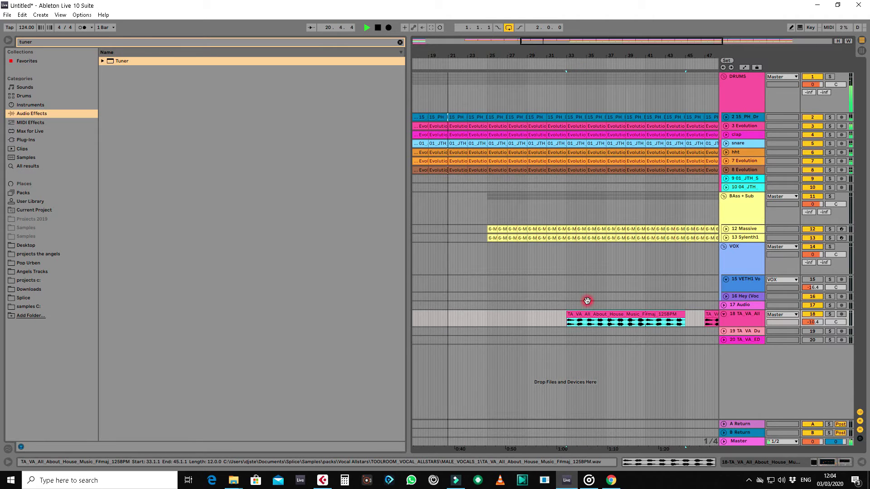
drag(517, 56, 516, 52)
click(637, 312)
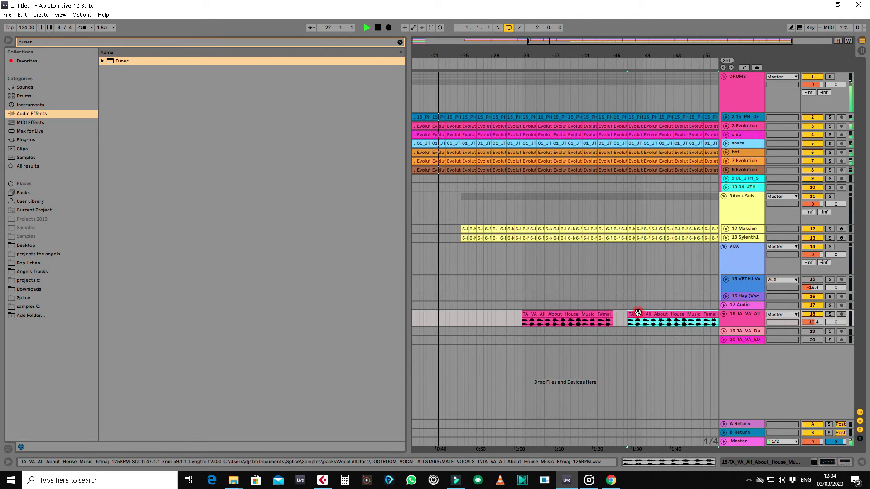
key(0)
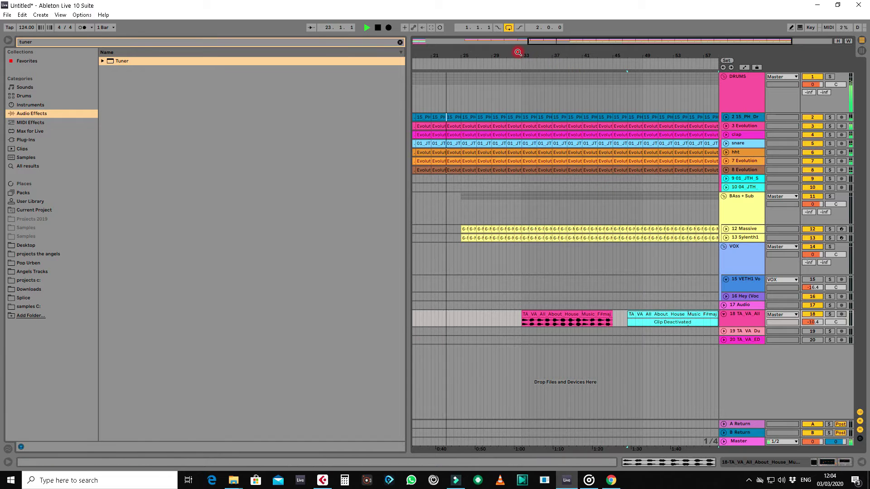
drag(518, 51, 516, 48)
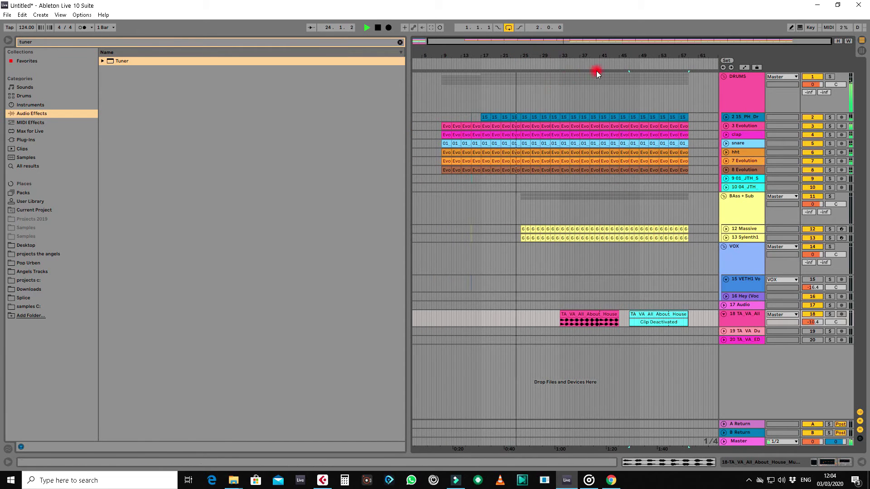
click(650, 314)
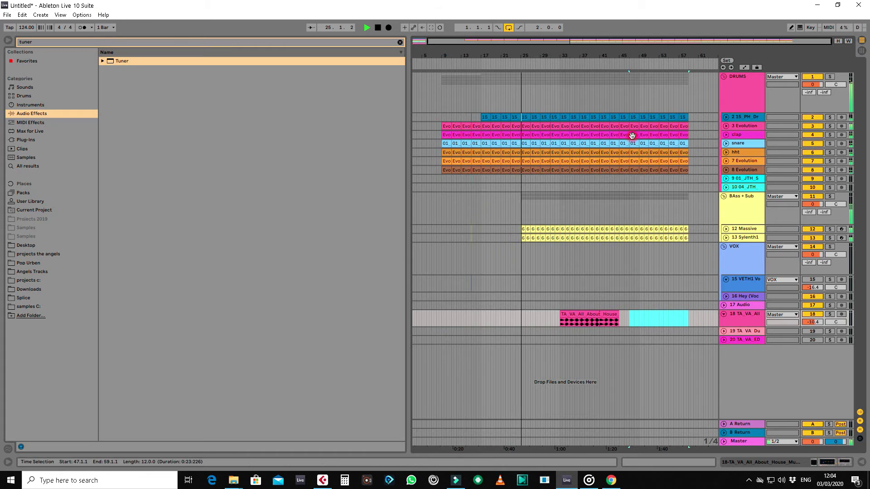
drag(630, 56, 591, 64)
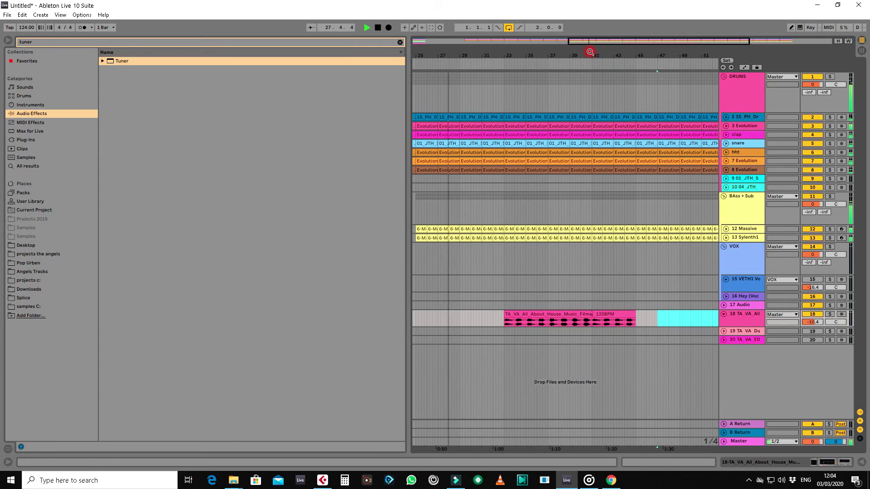
Step: Deactivate the drum loop and kick clips on tracks 2 and 3 from bar 33 to bar 45
click(646, 117)
shift+click(516, 127)
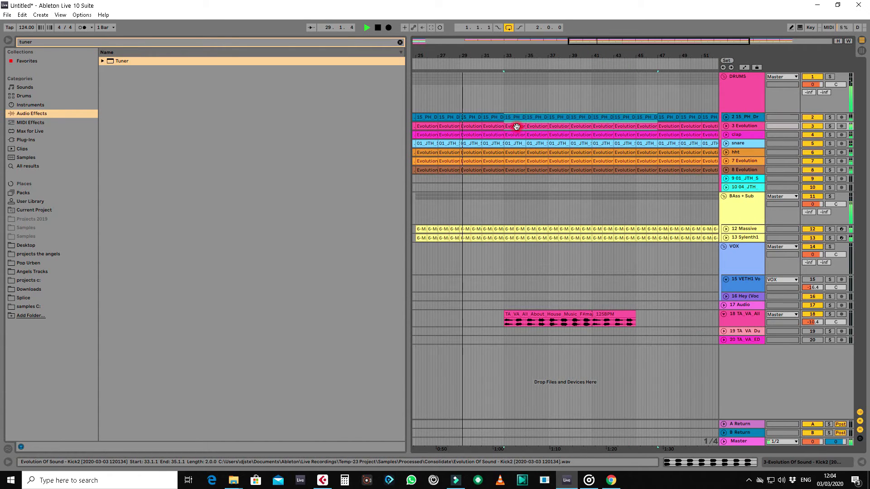
click(644, 117)
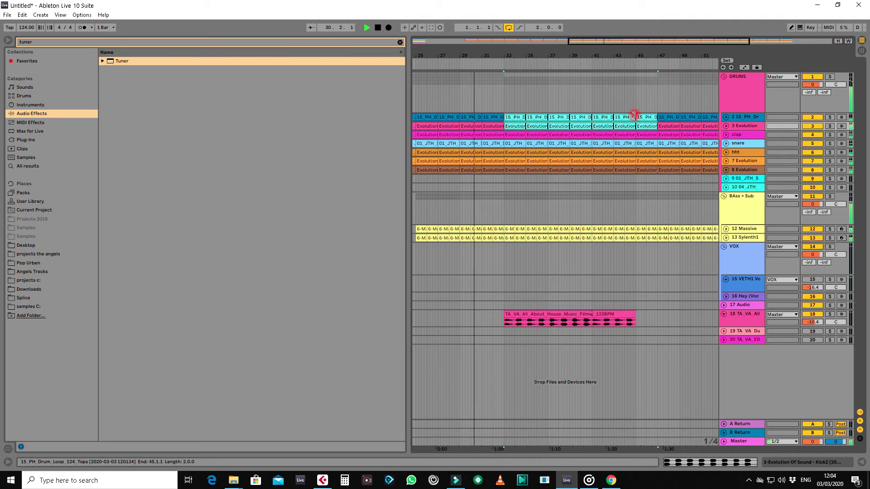
click(644, 117)
key(0)
click(644, 126)
key(0)
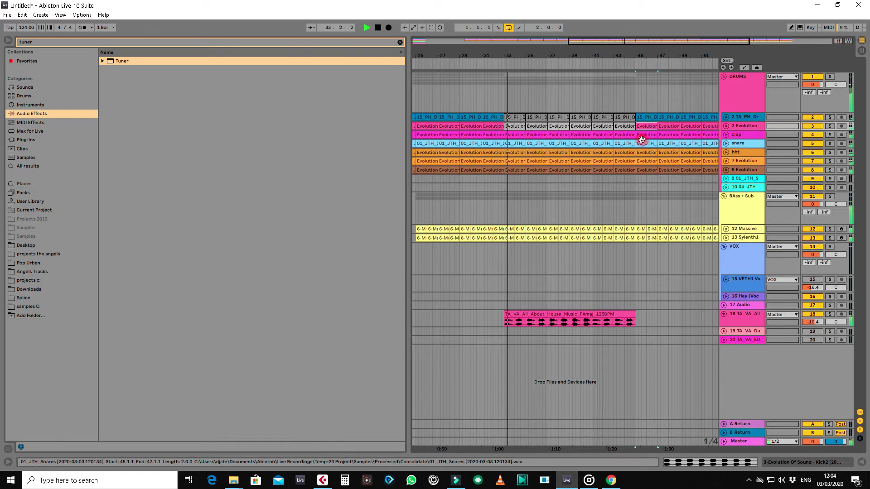
Step: Copy the snare and percussion clips on tracks 9 and 10 from bar 1 to bar 45, and move the copies to bar 41
drag(607, 54, 608, 33)
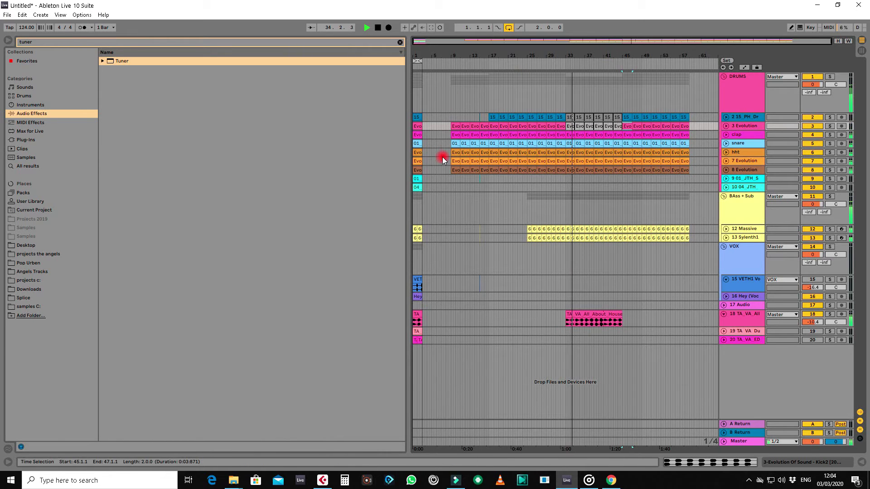
click(427, 184)
drag(427, 184, 627, 176)
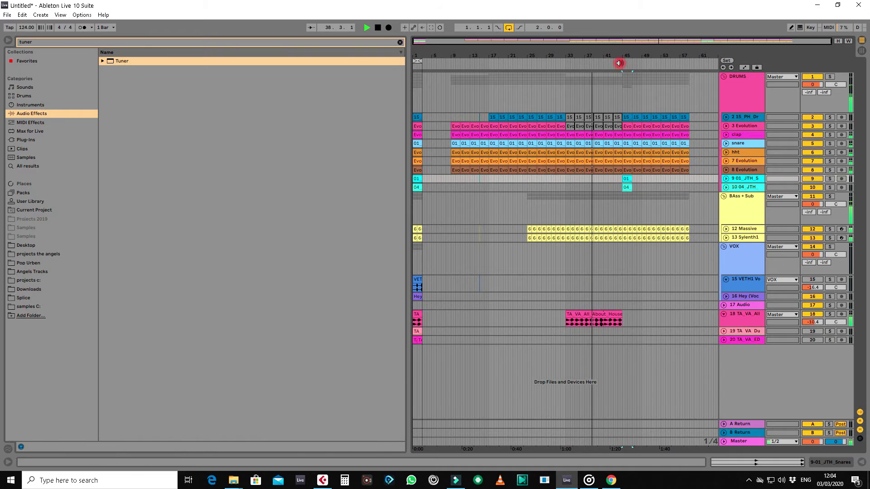
drag(619, 62, 619, 58)
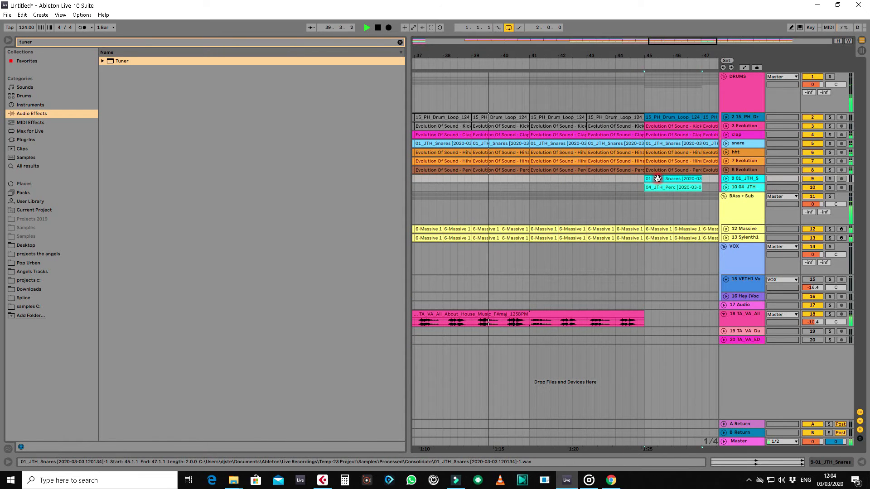
drag(657, 178, 546, 183)
Step: Reactivate the drum loop and kick clips from bar 41 to bar 45 and shorten the vocal clip on track 18 to end at bar 41
click(553, 130)
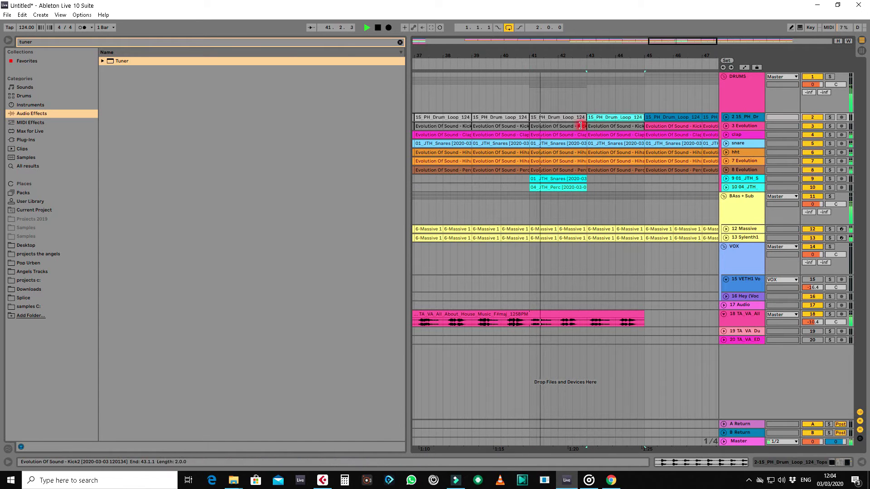
shift+click(553, 129)
key(0)
key(space)
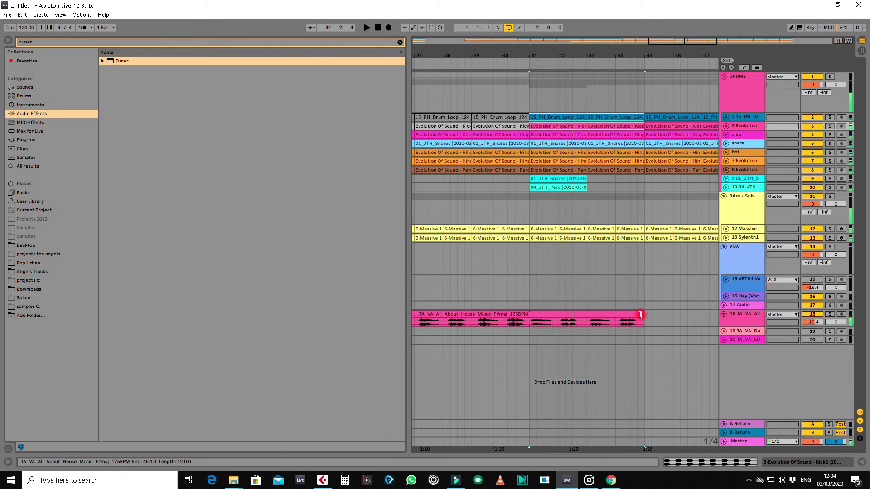
drag(640, 315, 530, 314)
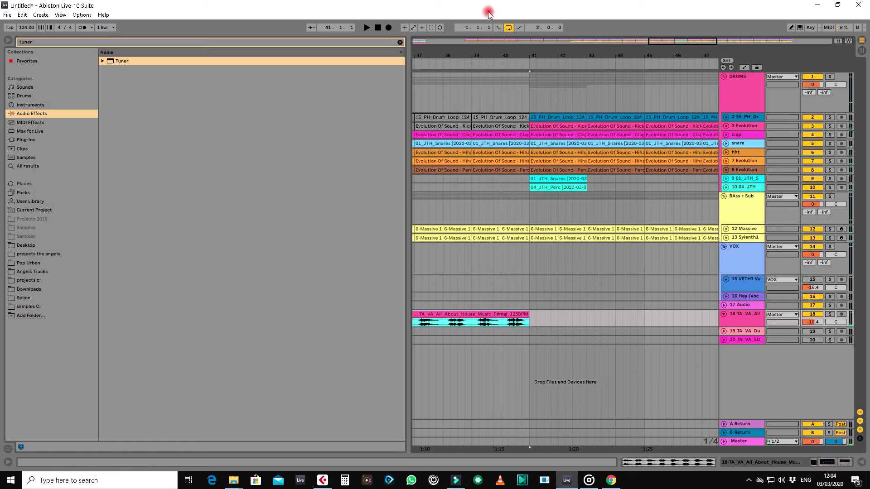
click(494, 68)
Step: Repeat the two-bar snare and percussion clips on tracks 9 and 10 from bar 41 until the other drum clips end
click(544, 187)
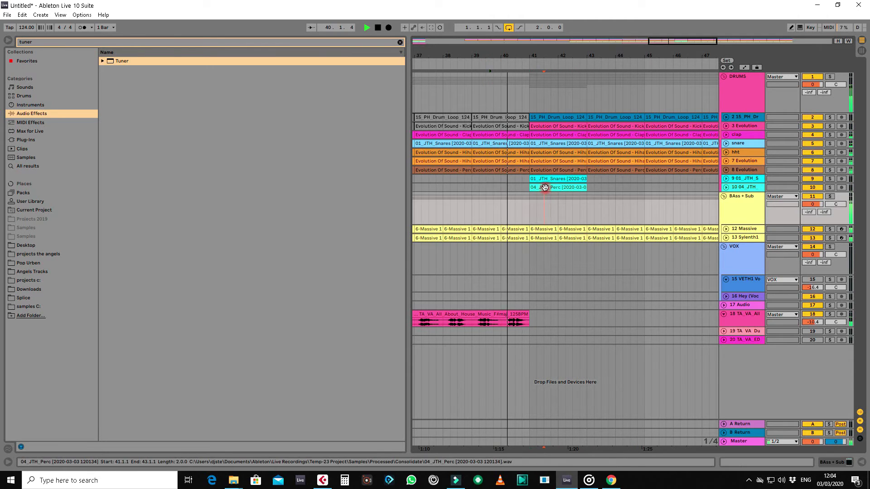
shift+click(545, 180)
key(ctrl+d)
key(ctrl+d)
key(ctrl+d)
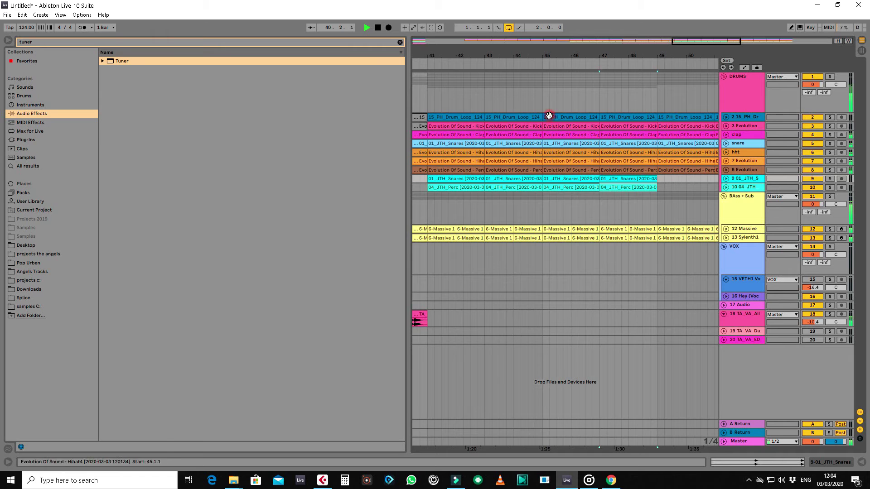
drag(544, 49, 519, 53)
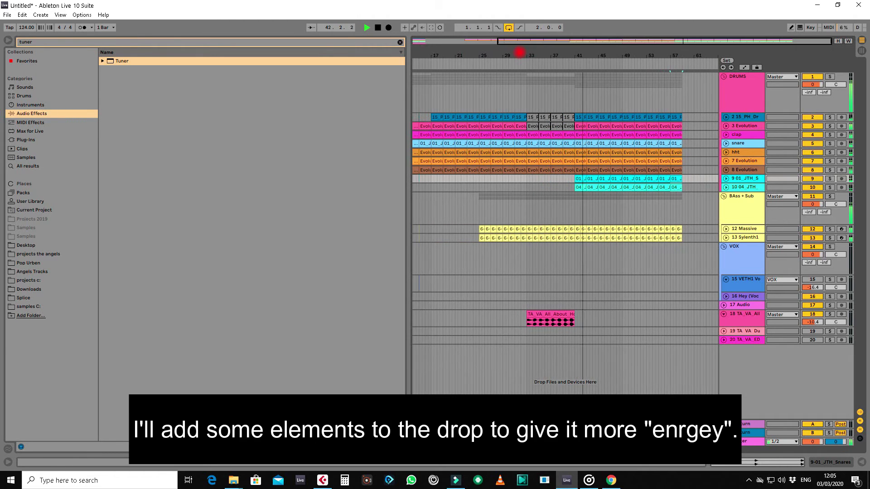
Step: Search the Drums category for "crash" and expand the Cymbal folder under Drum Hits
click(24, 95)
click(52, 41)
text(crash)
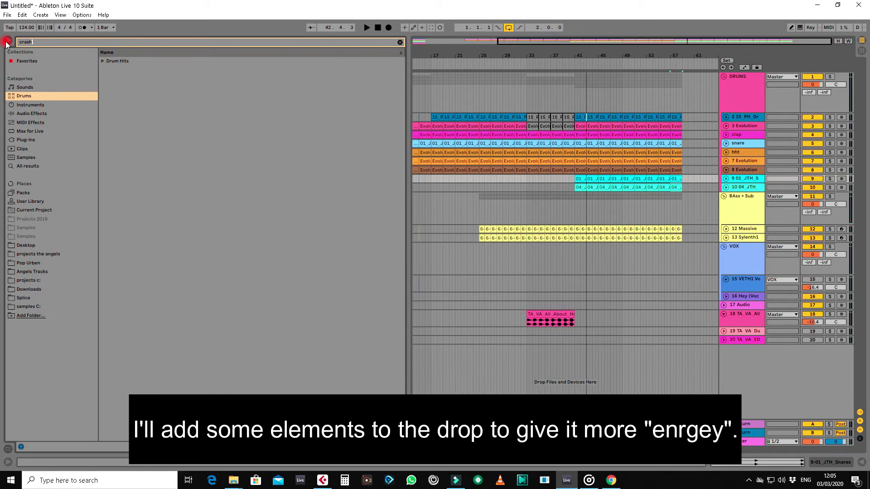
click(101, 62)
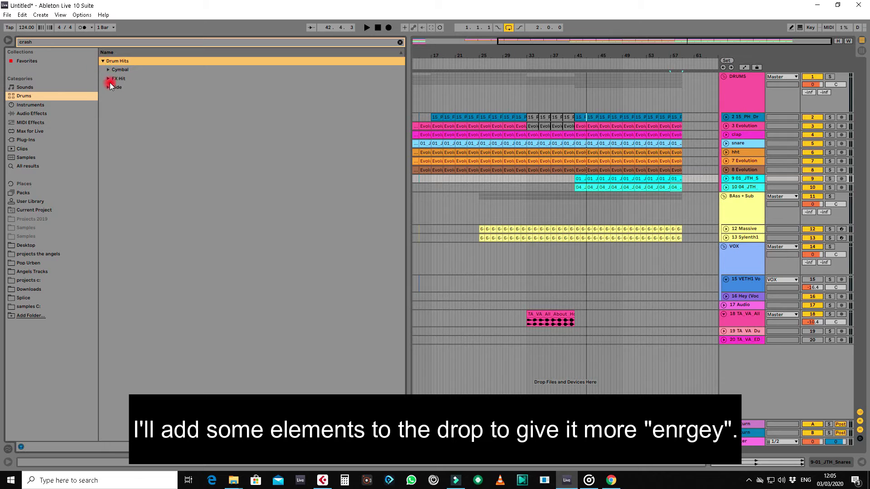
click(108, 69)
click(108, 69)
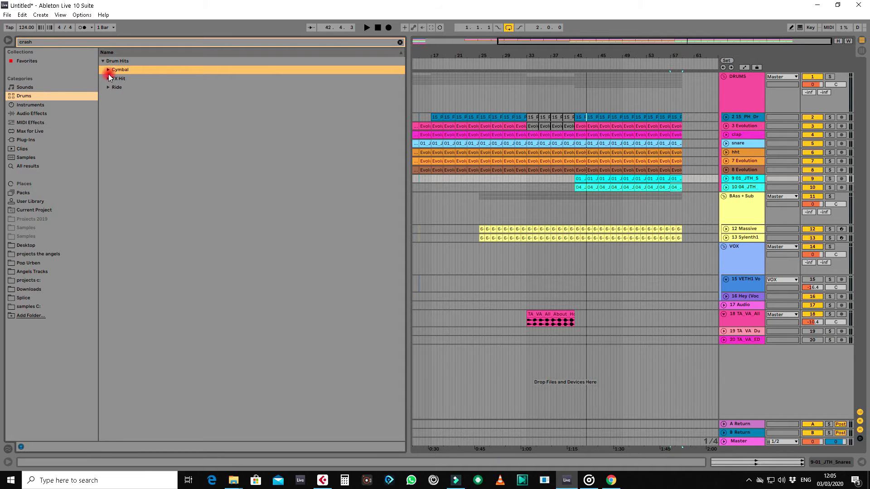
click(108, 71)
Step: Audition the crash samples from Crash 707.wav through Crash Ironman.wav
click(145, 88)
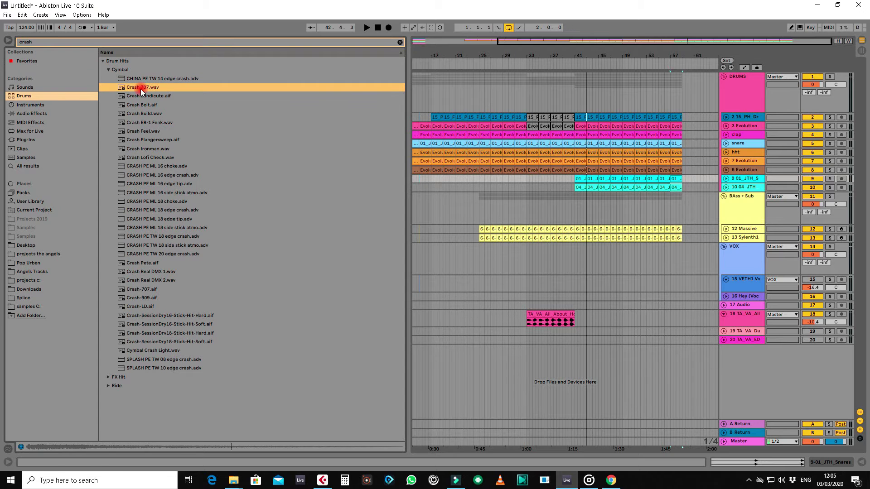
click(148, 96)
click(148, 113)
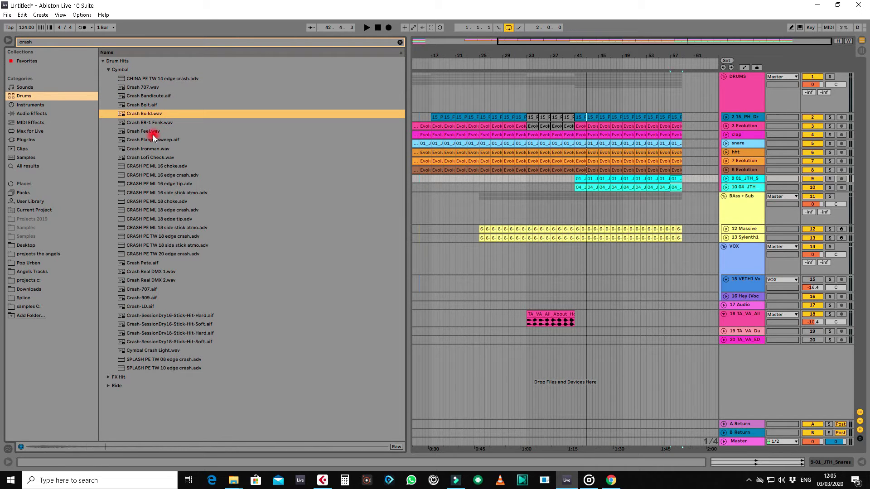
click(153, 106)
click(154, 132)
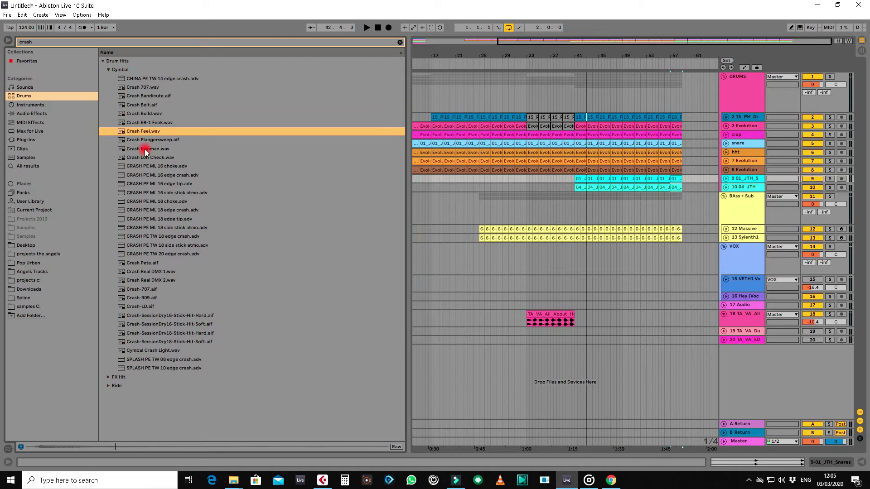
click(150, 142)
click(150, 150)
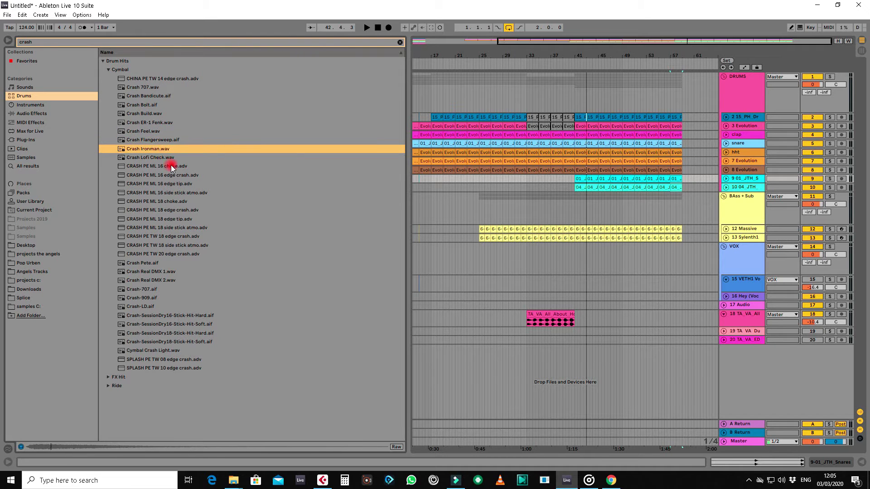
Step: Place Crash Flangersweep.aif on a new audio track at bar 41, set its track volume to -20 dB and play the transition
click(149, 140)
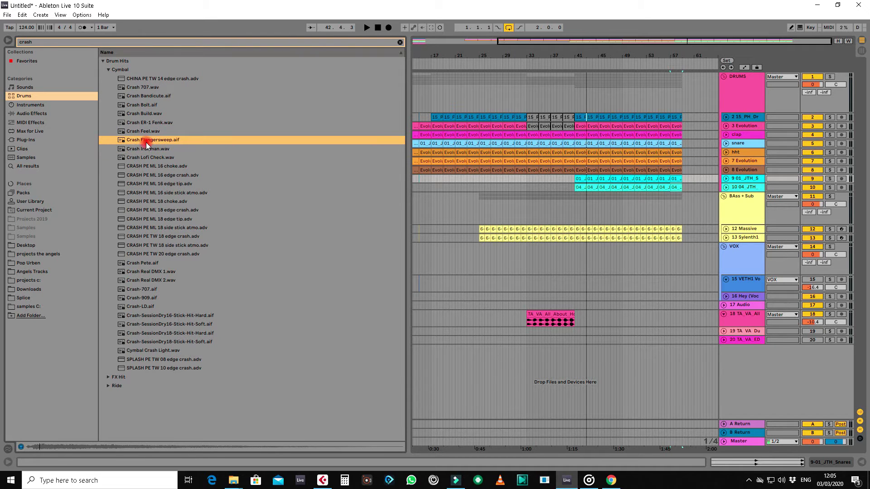
click(575, 352)
key(Return)
drag(573, 59, 579, 66)
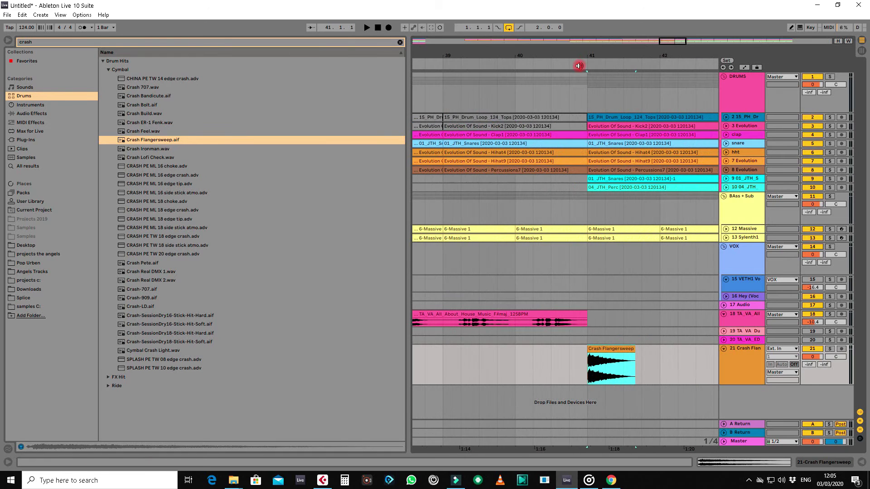
click(812, 357)
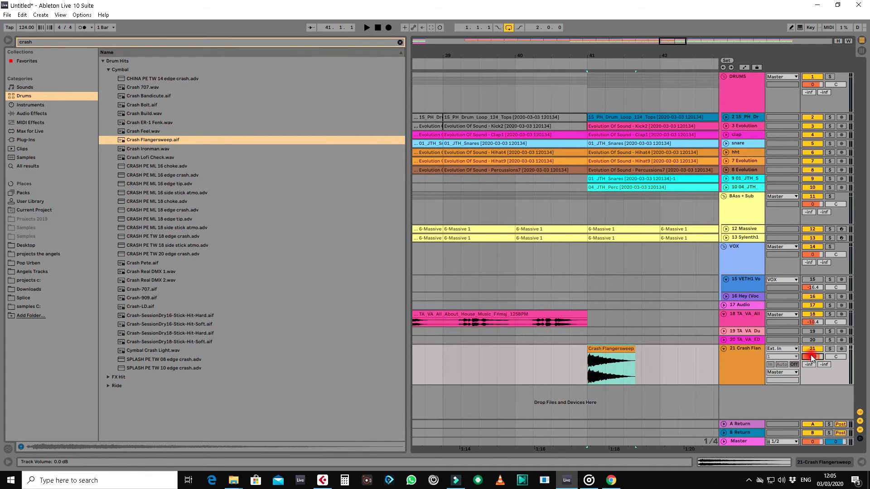
click(553, 62)
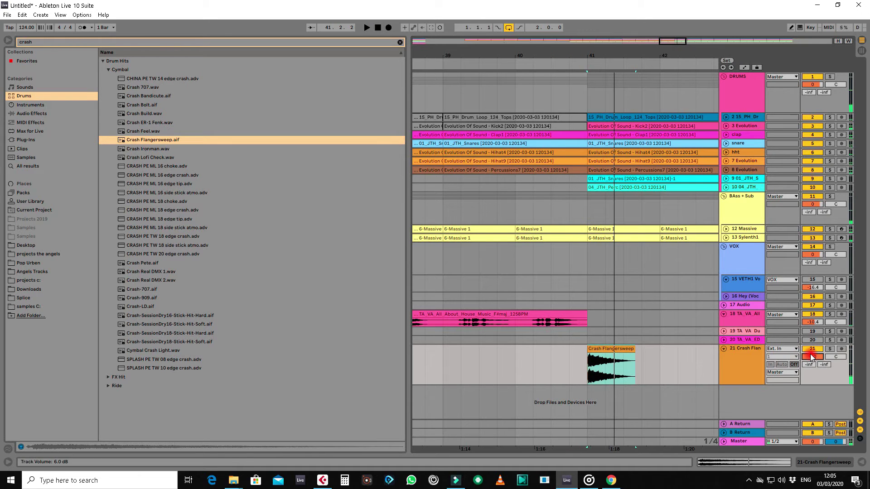
click(543, 66)
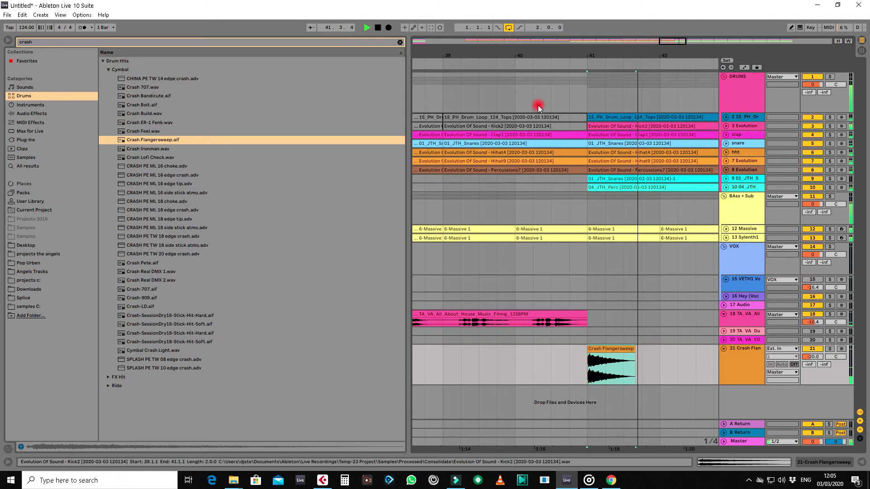
Step: Hide the browser, fold the VOX, BAss + Sub and DRUMS groups, and show the whole arrangement
click(8, 41)
drag(273, 56, 403, 54)
click(723, 246)
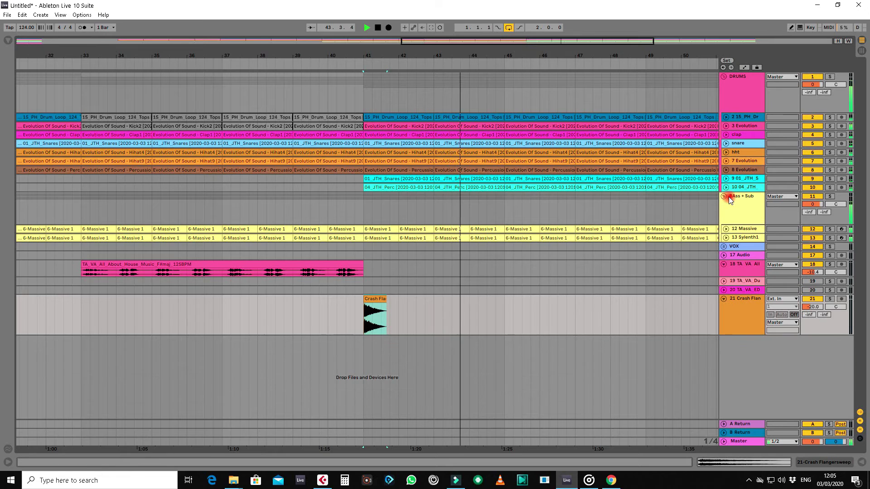
click(724, 196)
click(723, 76)
drag(389, 70, 375, 54)
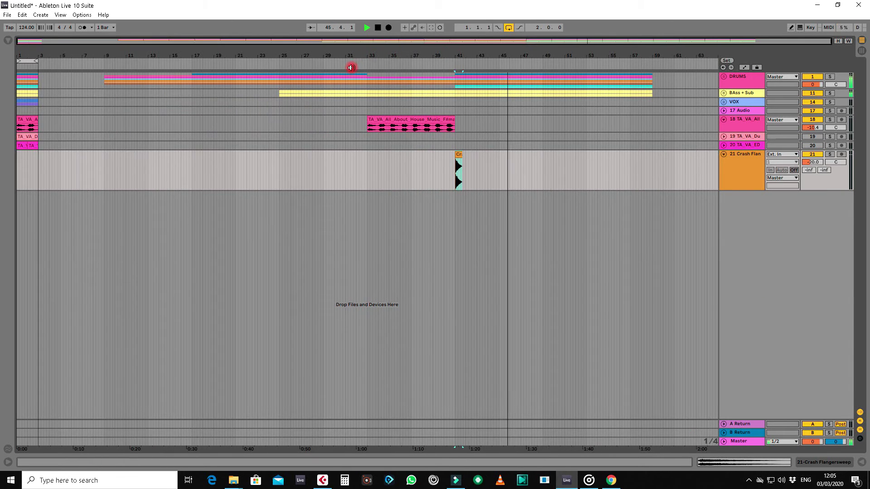
Step: Reopen the browser and place Crash 707.wav on a new audio track at bar 33 with its volume at -20 dB
click(8, 40)
click(45, 41)
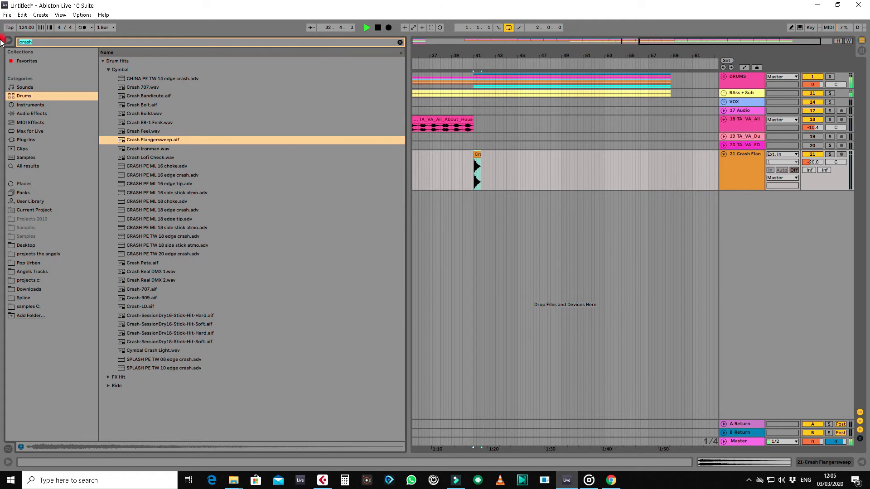
click(143, 89)
drag(377, 211, 567, 200)
key(space)
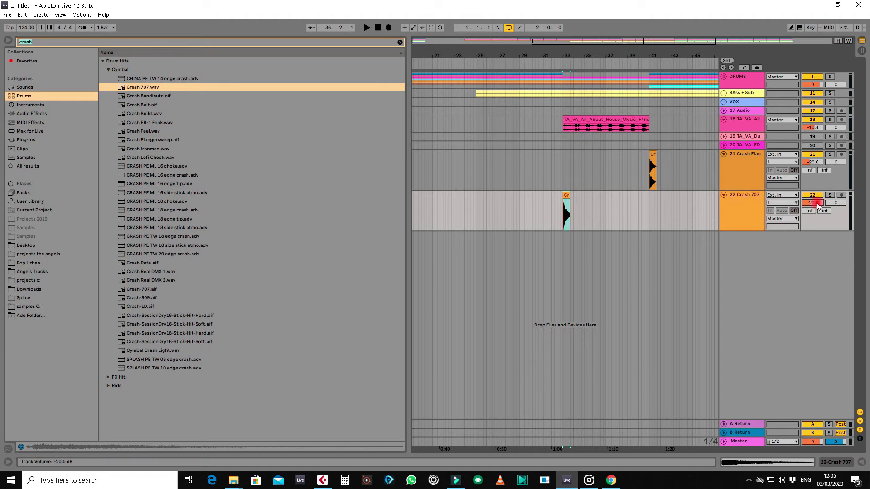
Step: Insert a new MIDI track and load the 909 Core Kit.adg drum rack onto it, found by searching for "909"
right_click(793, 261)
click(765, 274)
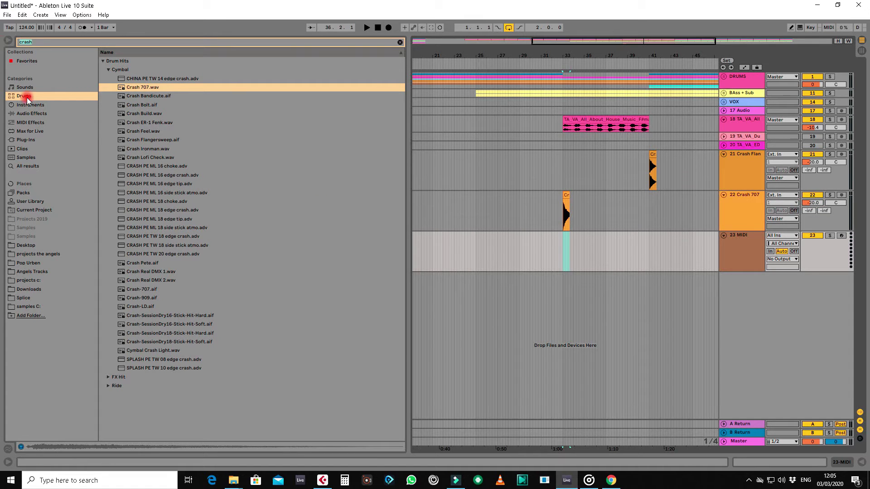
click(57, 42)
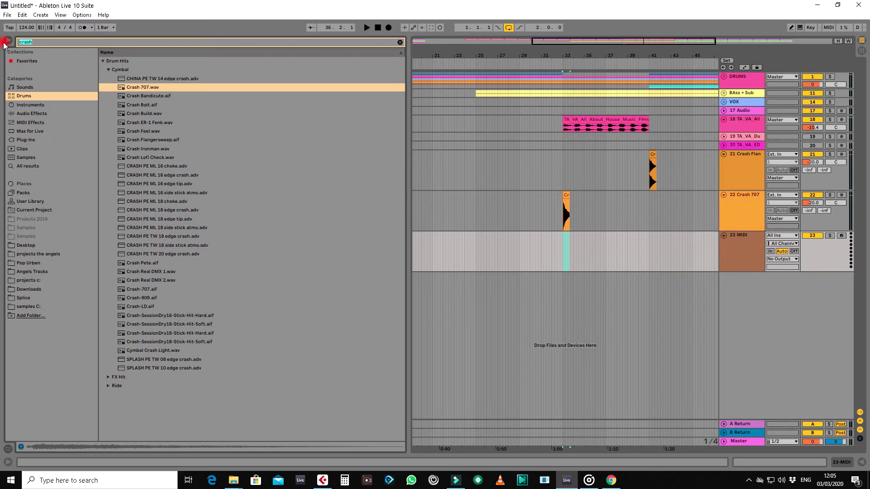
text(909)
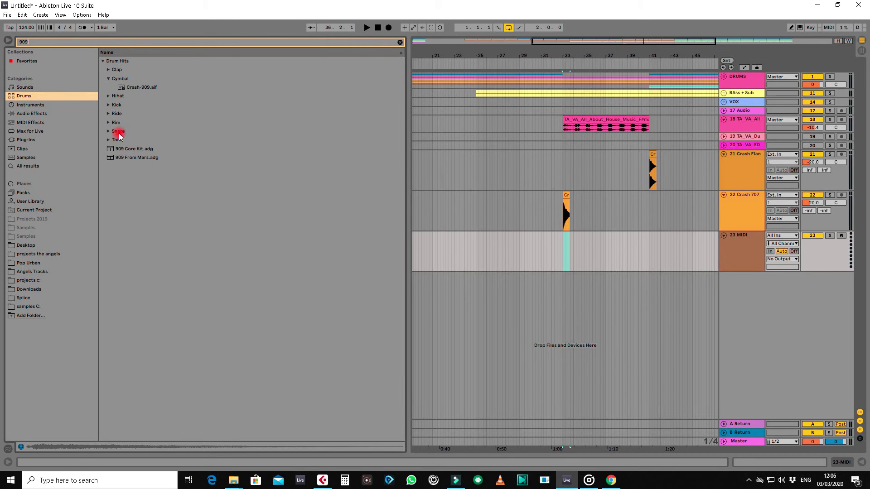
drag(127, 153, 539, 259)
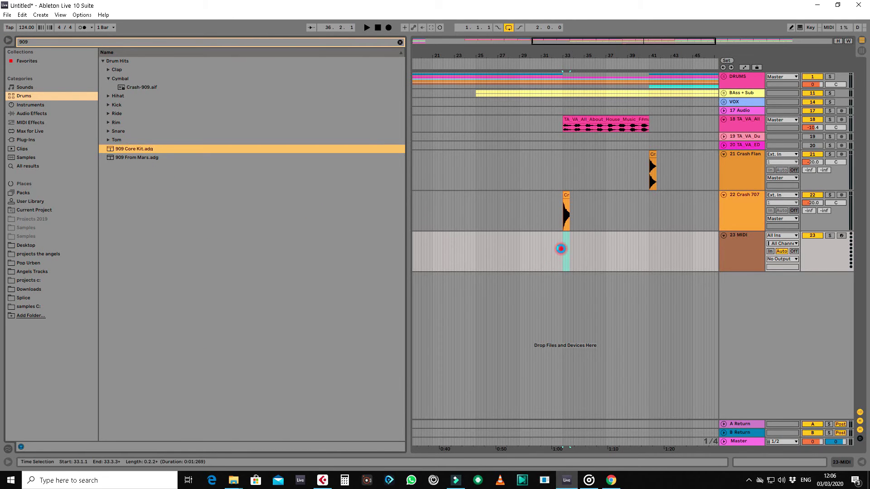
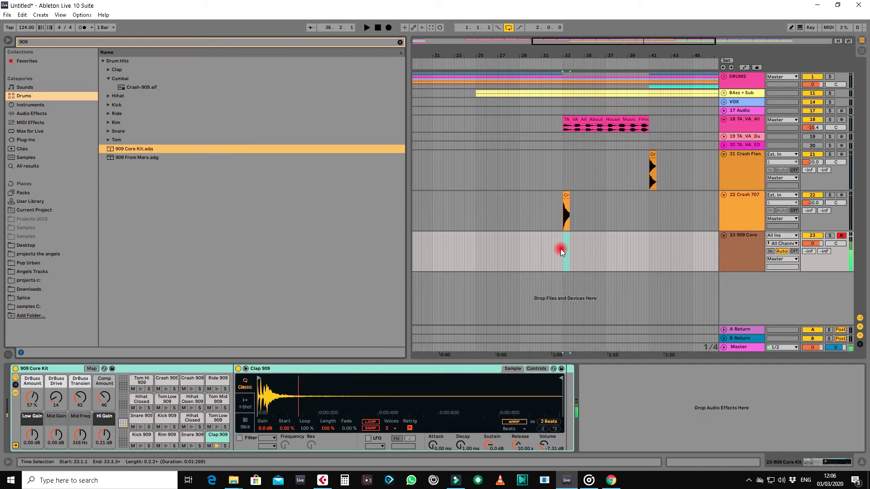
Step: Play the lead-in to the vocal break and insert an empty one-bar MIDI clip on the 909 Core track at bar 32
click(544, 64)
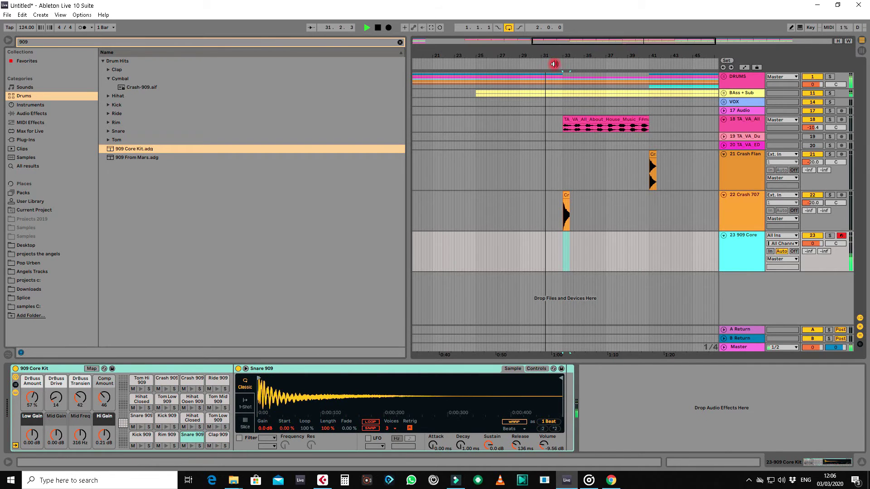
drag(555, 57, 556, 100)
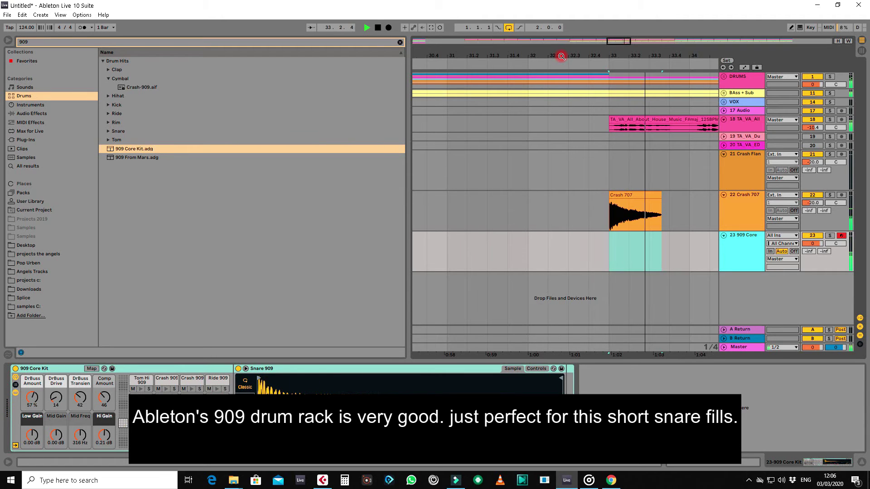
key(space)
click(23, 28)
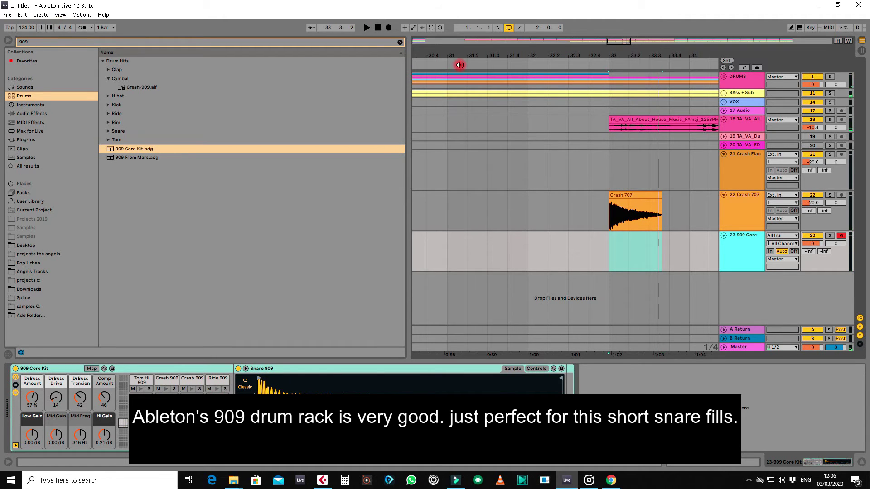
click(460, 64)
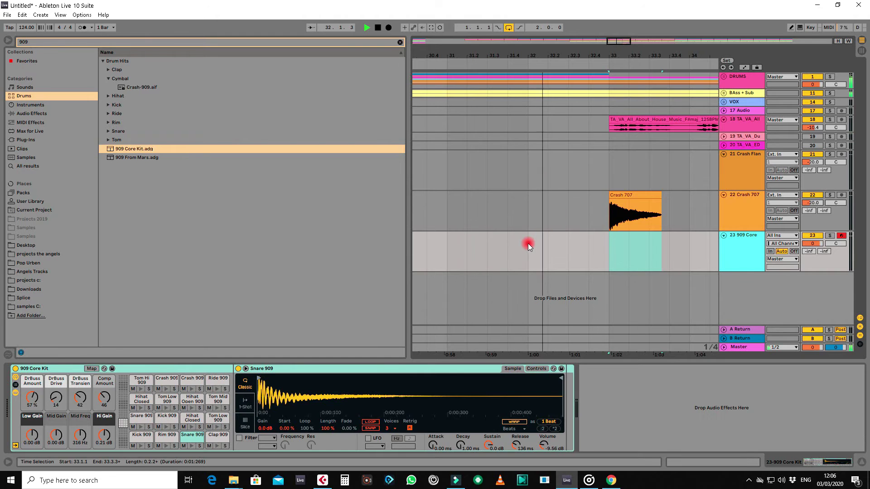
drag(528, 243, 608, 244)
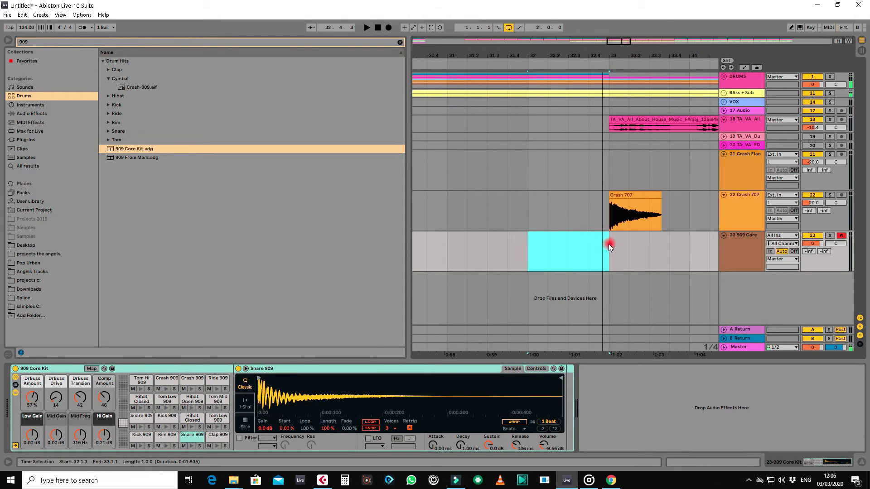
key(ctrl+shift+m)
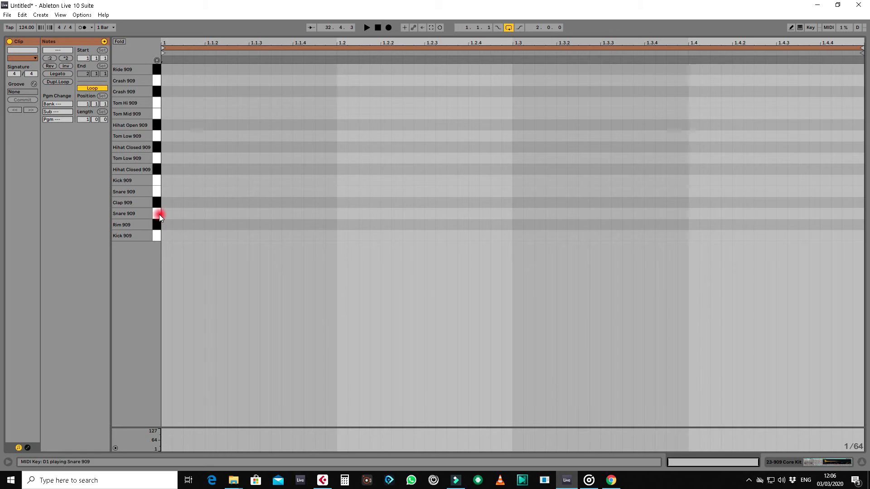
Step: Set the note grid of the new clip to a fixed 1/16, replay the passage and turn on Draw Mode
right_click(246, 223)
click(304, 344)
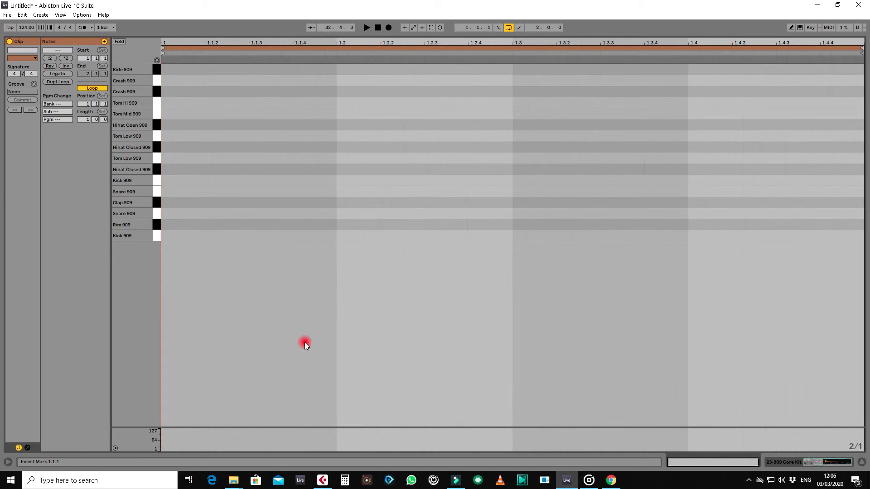
right_click(230, 227)
click(297, 344)
key(space)
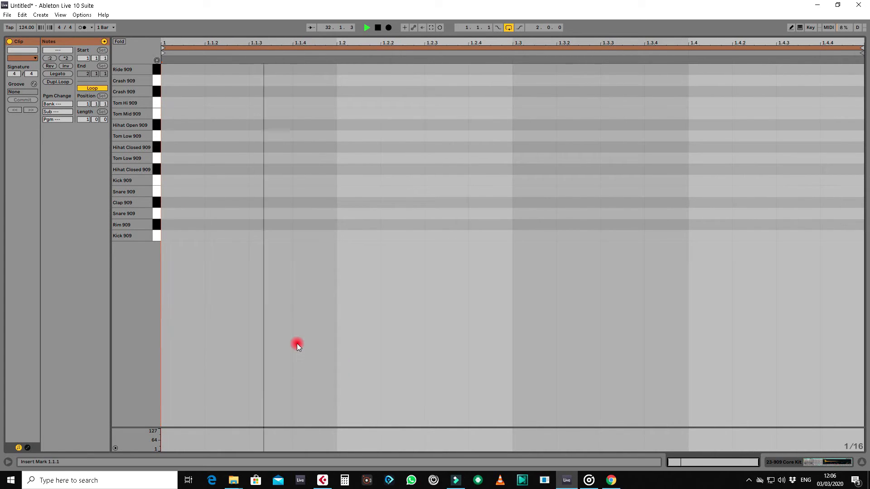
key(b)
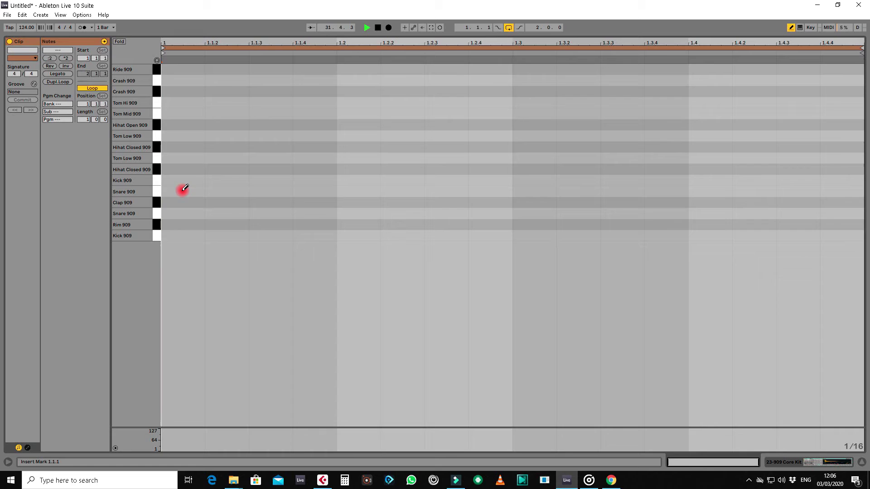
Step: Draw E1 Snare 909 hits at 1.1.1, 1.1.3, 1.2.1, 1.2.3, 1.3.1 and 1.3.4, plus continuous sixteenths through beat 1.4
click(183, 190)
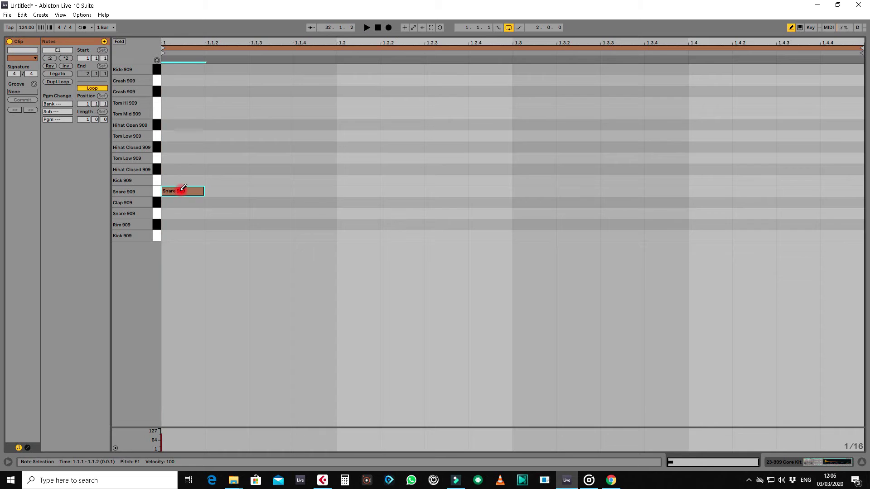
click(262, 191)
click(349, 191)
click(439, 191)
click(525, 191)
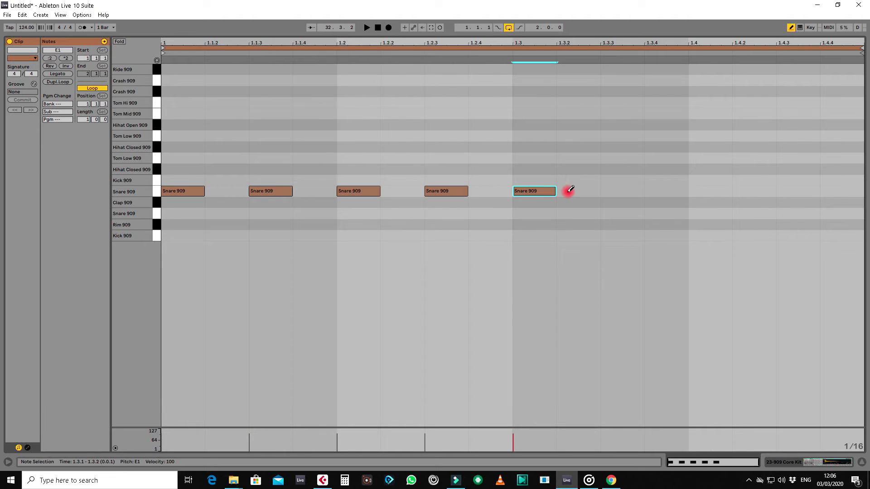
click(656, 191)
mouse_move(730, 191)
mouse_down()
mouse_move(868, 191)
mouse_move(831, 191)
mouse_up()
Step: Play the fill, add another Snare 909 hit at 1.3.3, close the note editor and unfold the DRUMS group
key(space)
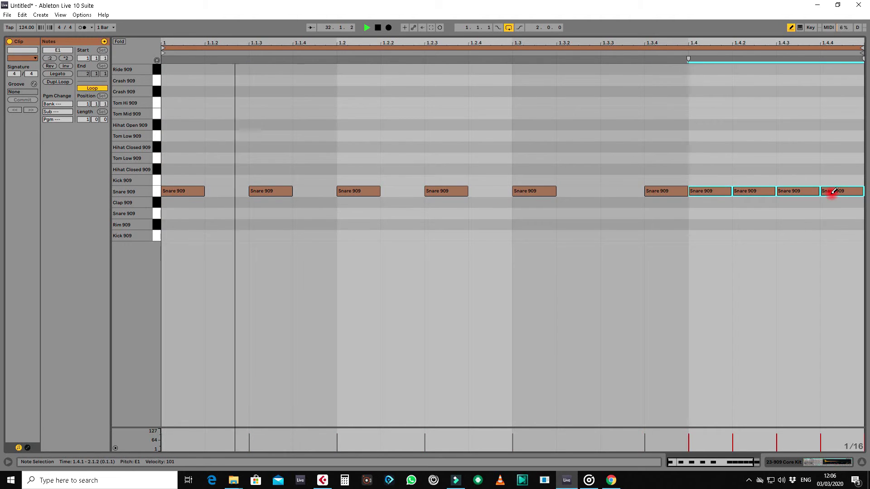
key(space)
click(636, 191)
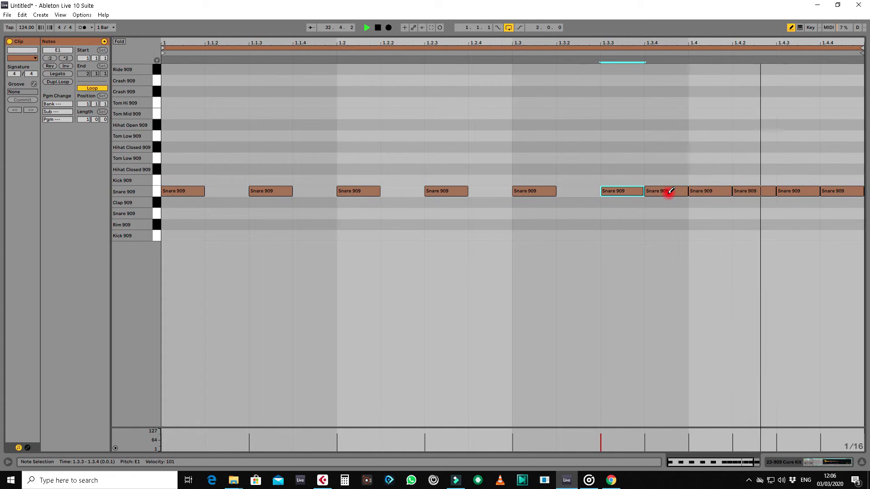
click(863, 462)
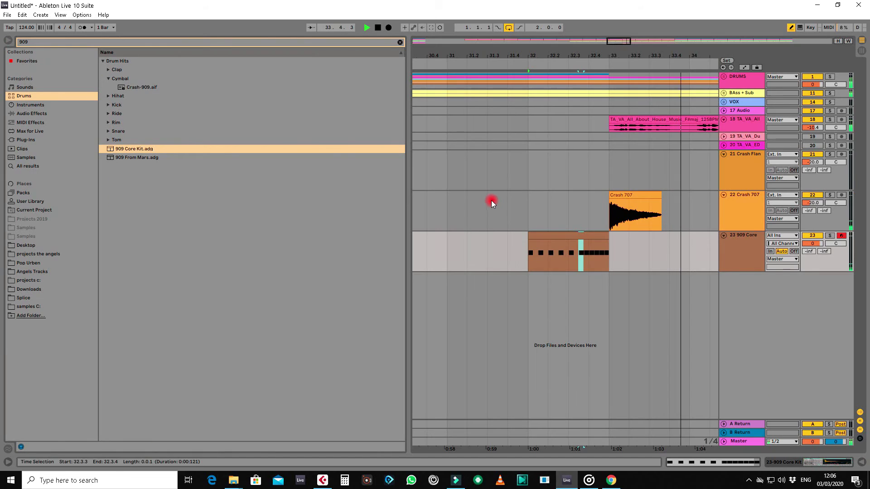
click(727, 81)
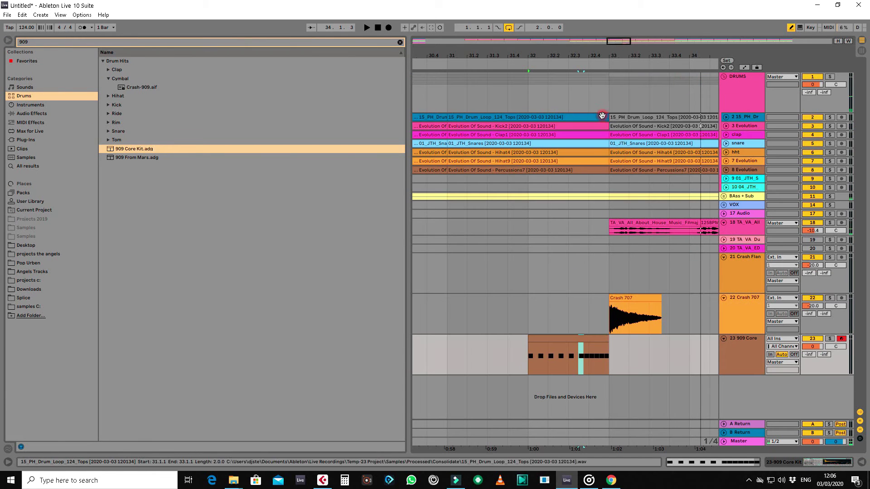
Step: Try cutting the PH_Drum_Loop_124_Tops clip out of bar 32 and play the transition from bar 31
click(534, 117)
click(444, 43)
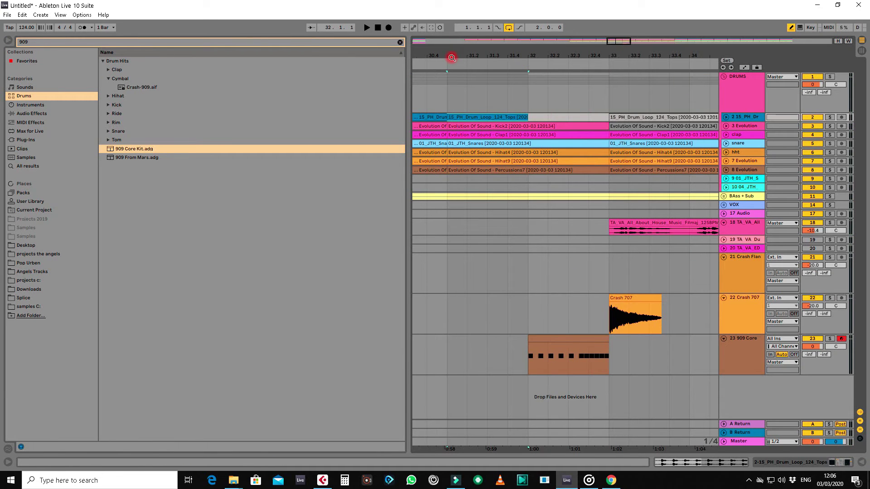
click(451, 57)
click(526, 249)
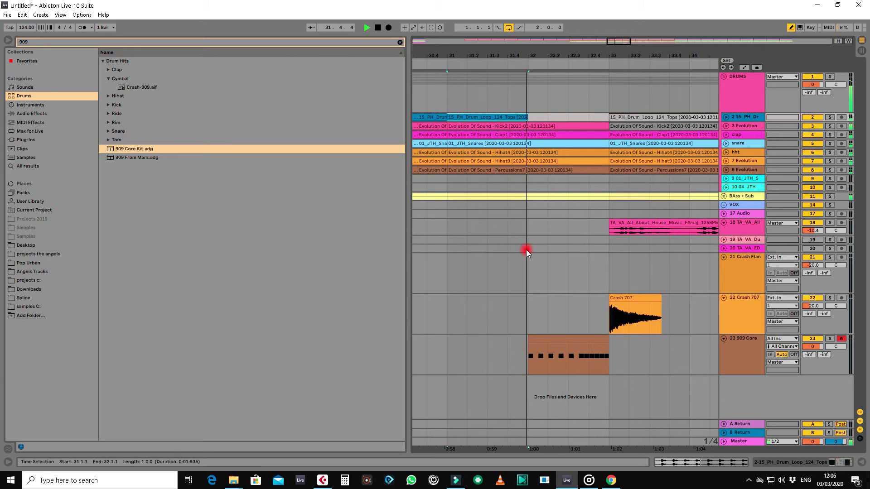
click(563, 154)
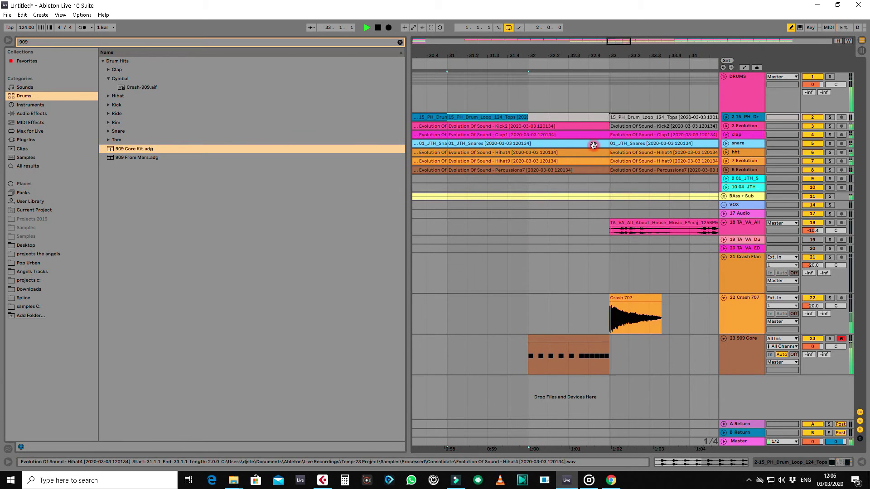
Step: Restore the tops loop, cut the Kick2 clip out of bar 32 instead, and move the kick track above the tops track
mouse_move(607, 126)
mouse_down()
mouse_move(527, 119)
mouse_move(609, 114)
mouse_up()
click(527, 114)
click(745, 124)
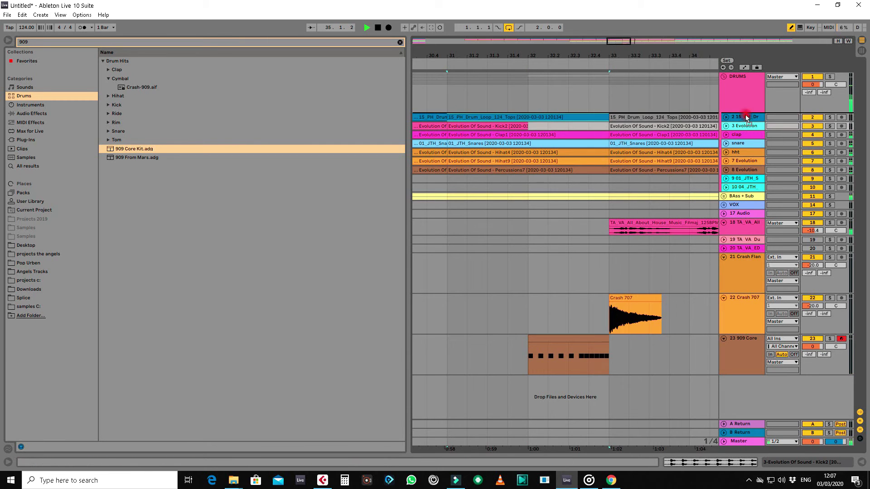
drag(746, 119, 746, 116)
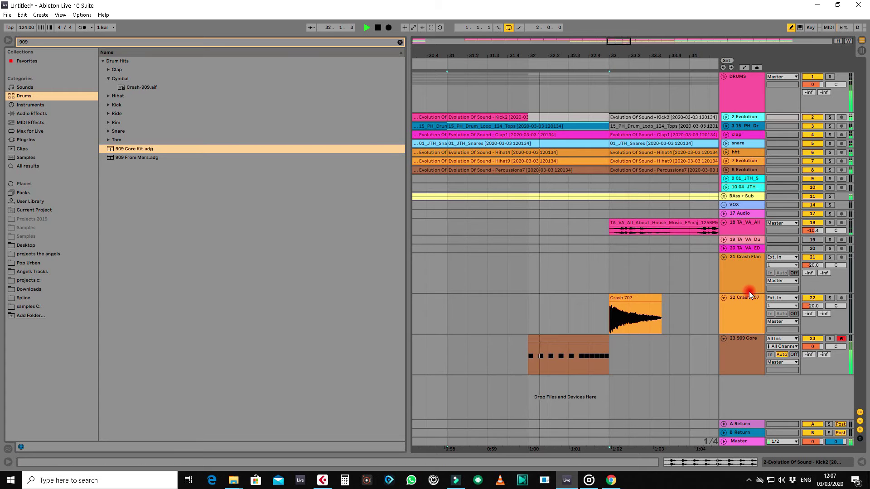
click(710, 322)
Step: Set the snare fill clip's grid to 1/32, draw a short Snare 909 hit at 1.3.2 and close the note editor
double_click(561, 340)
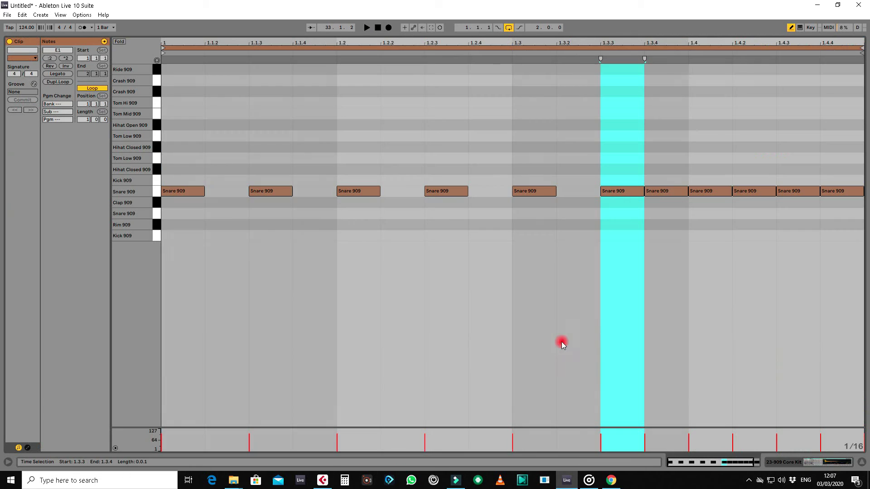
right_click(579, 195)
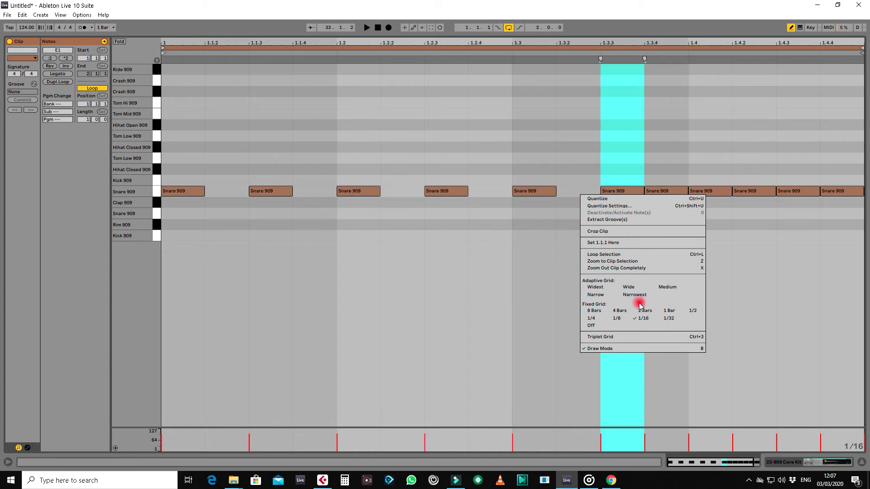
click(668, 318)
click(568, 191)
key(space)
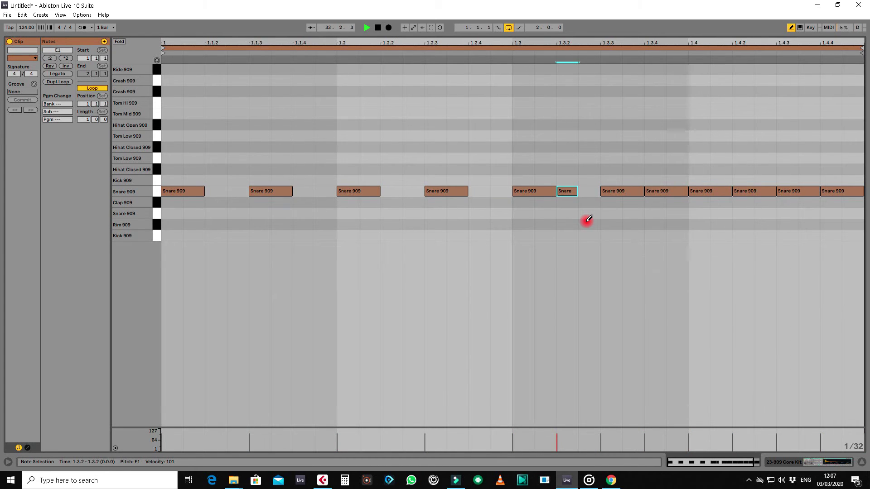
click(862, 462)
Step: Show a wider stretch of the arrangement and fold the 909 Core, Crash 707 and Crash Flangersweep tracks
click(481, 74)
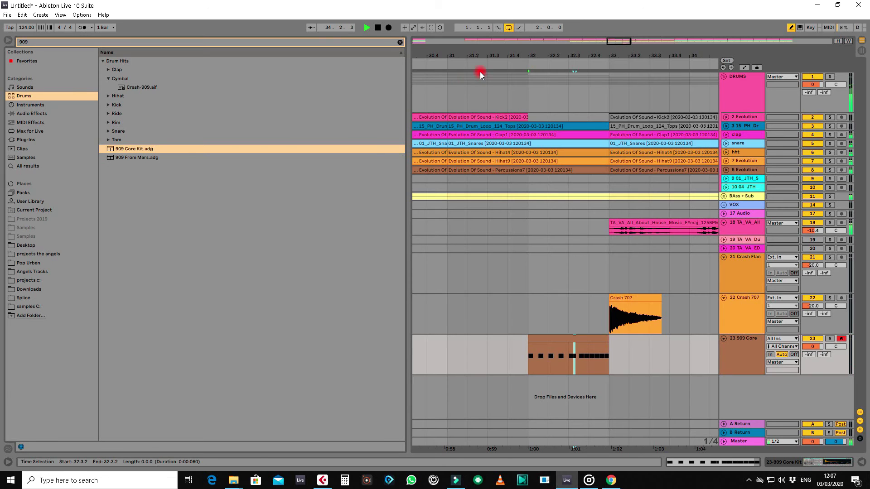
drag(463, 53, 463, 18)
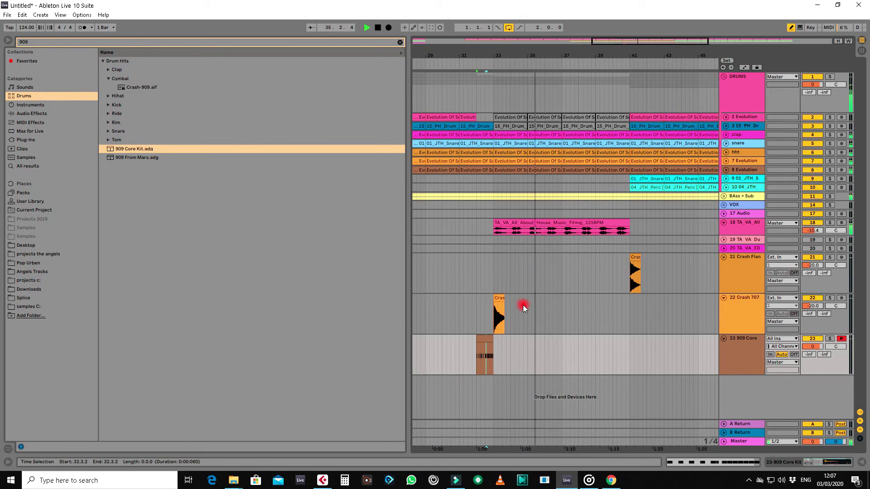
right_click(730, 339)
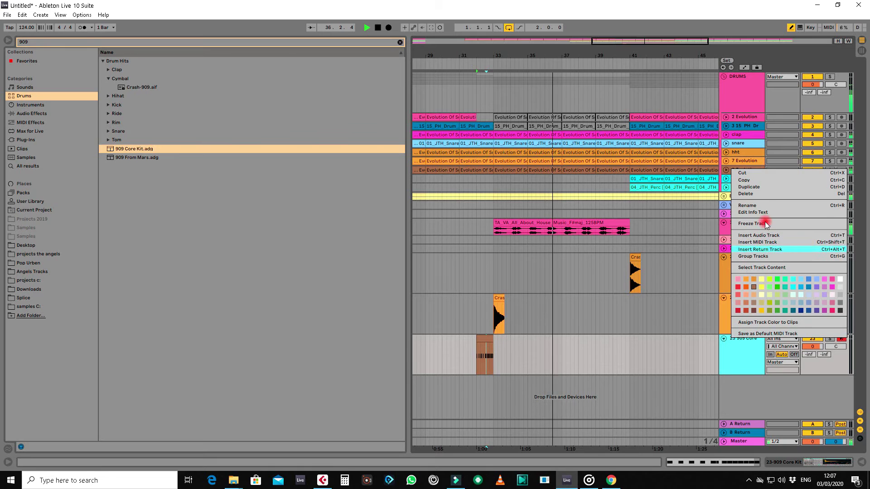
click(741, 353)
click(724, 338)
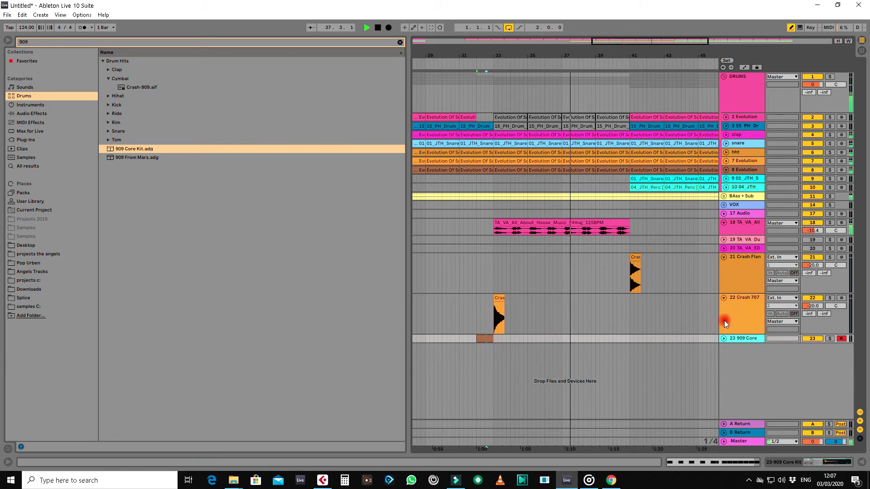
click(723, 299)
click(723, 257)
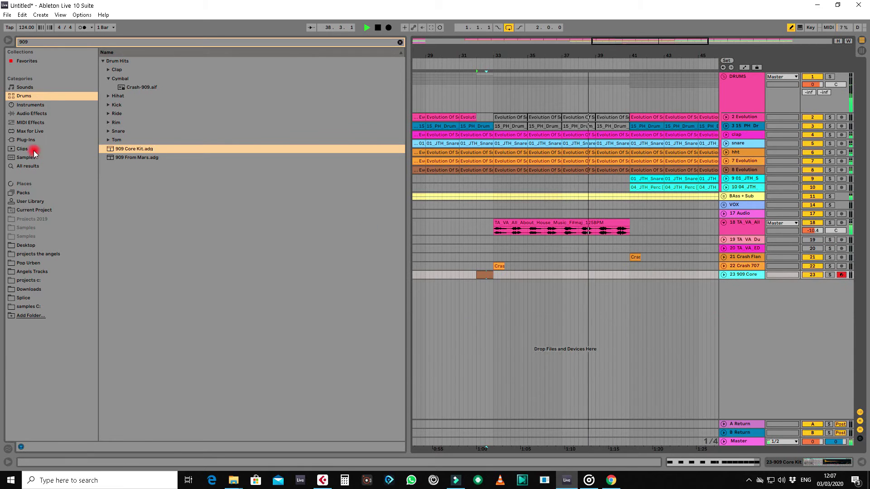
Step: Clear the browser's search, browse the plug-ins and collapse the SoundToys folder
drag(28, 42, 5, 42)
key(BackSpace)
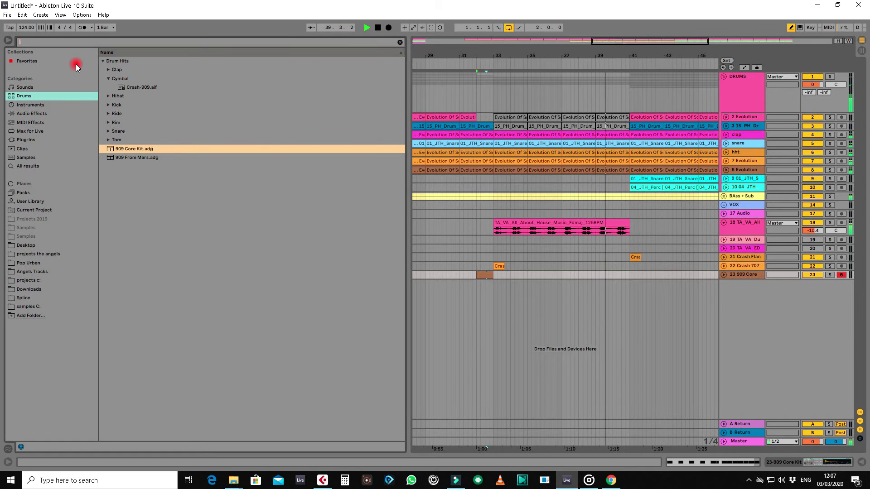
click(26, 141)
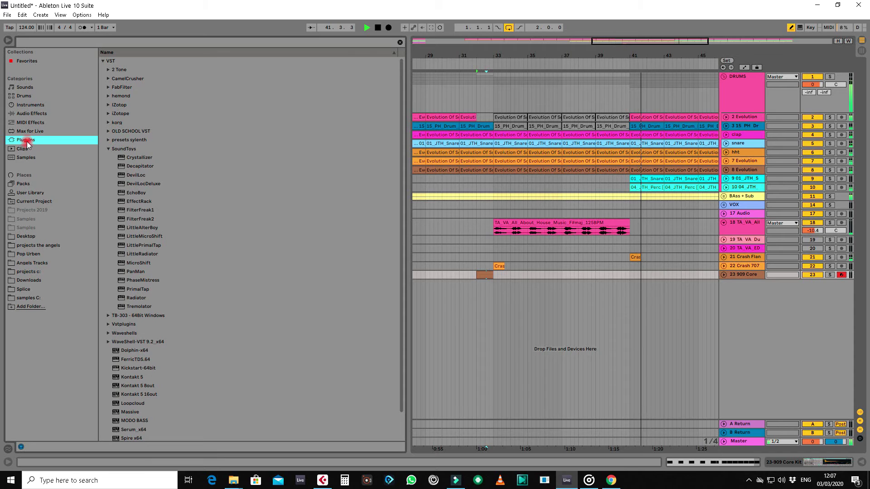
click(107, 149)
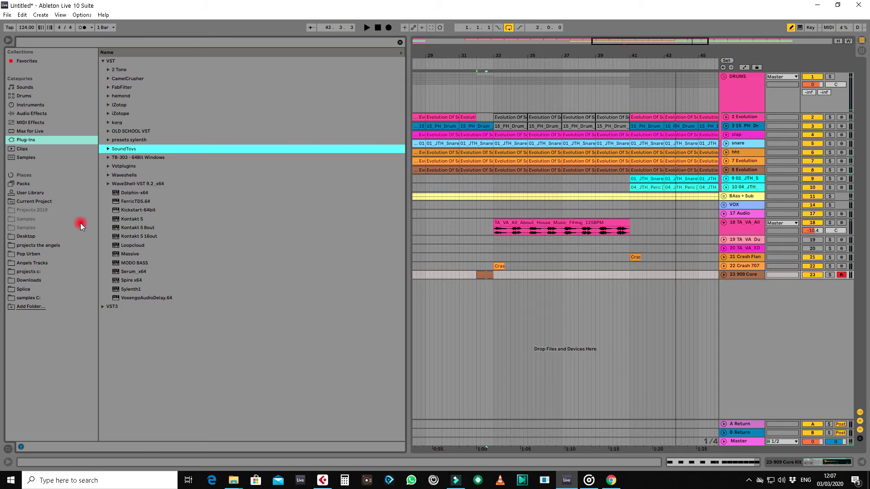
Step: Open the VETH1 FX Sounds folder of Vengnce Tec House, under HOUSE TEC HOUSE in the samples C: place
click(31, 298)
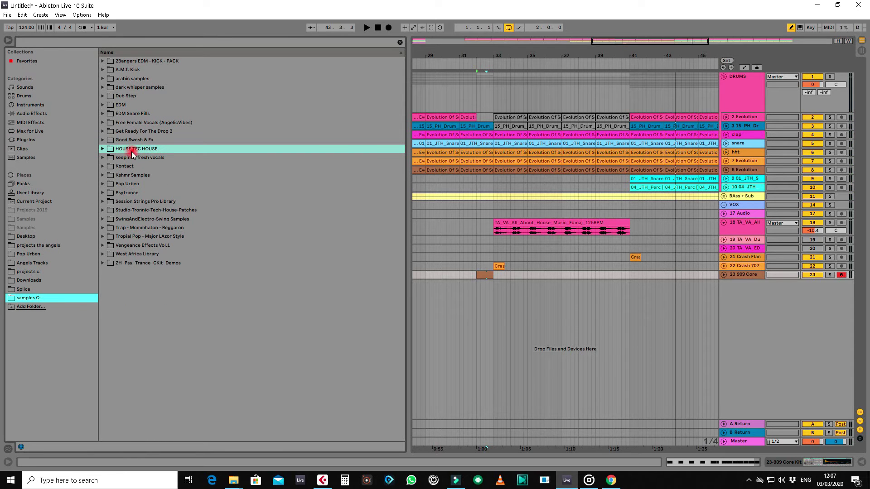
click(102, 150)
click(120, 211)
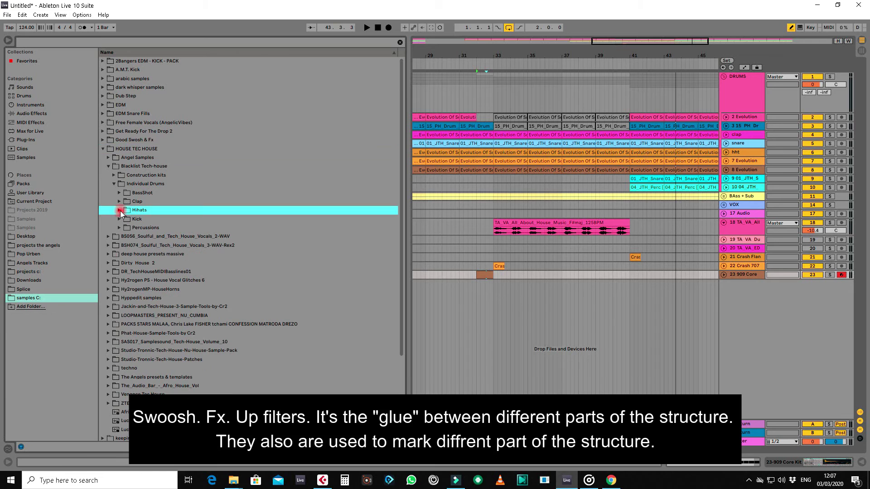
scroll(163, 363, down, 4)
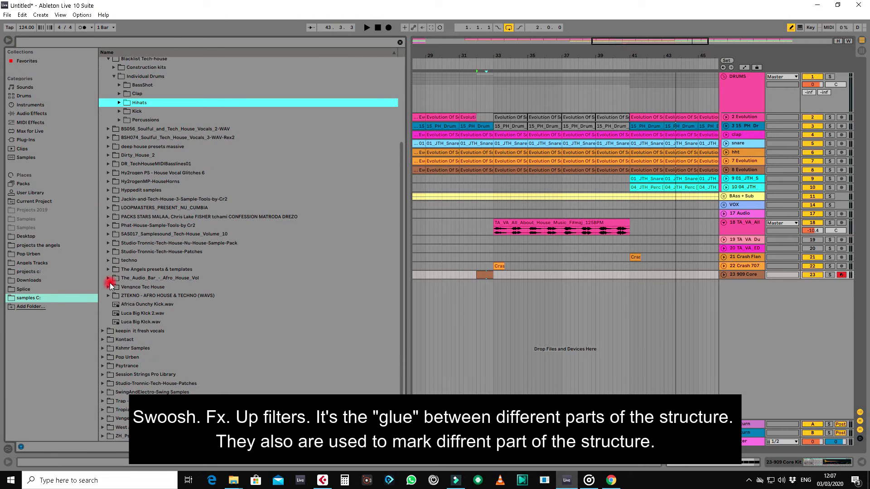
click(108, 286)
scroll(200, 315, down, 7)
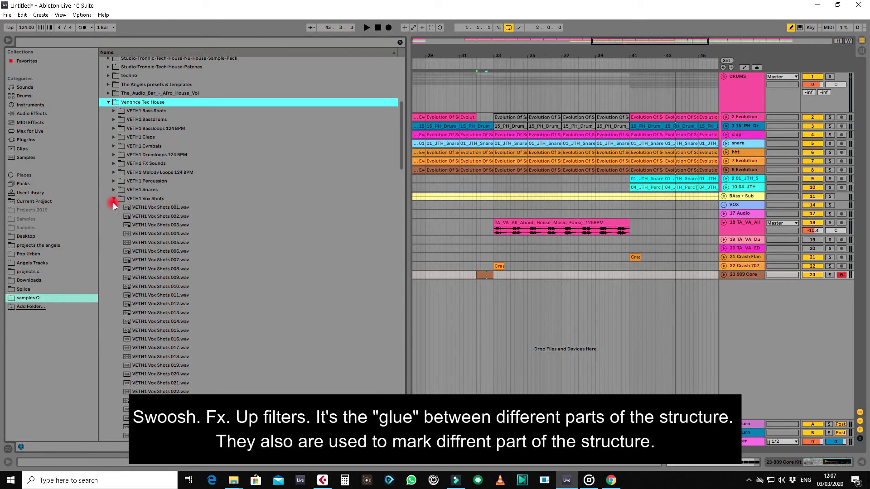
click(113, 196)
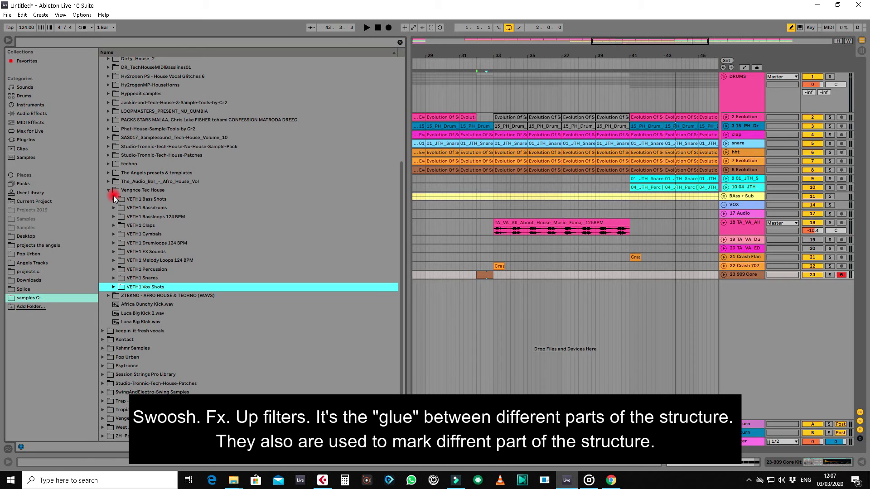
click(114, 252)
Step: Audition samples in the VETH1 Downlifter folder, lowering the preview volume to -7.6
click(154, 261)
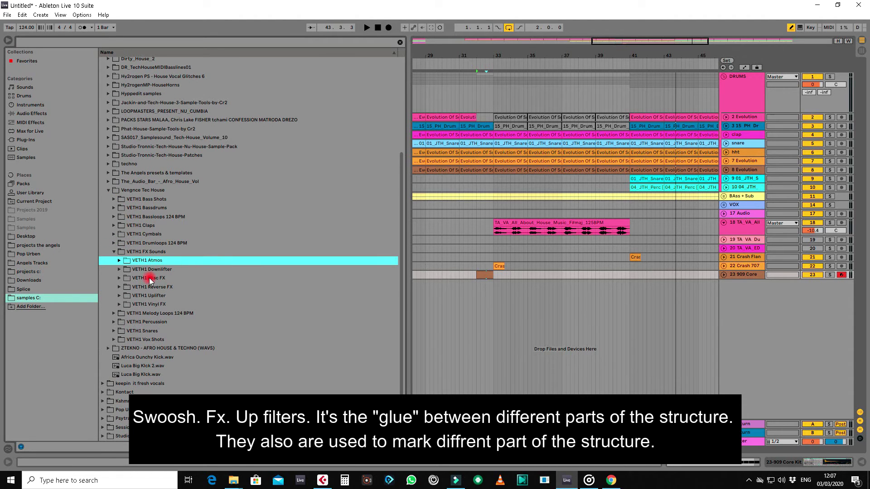
click(119, 271)
key(Down)
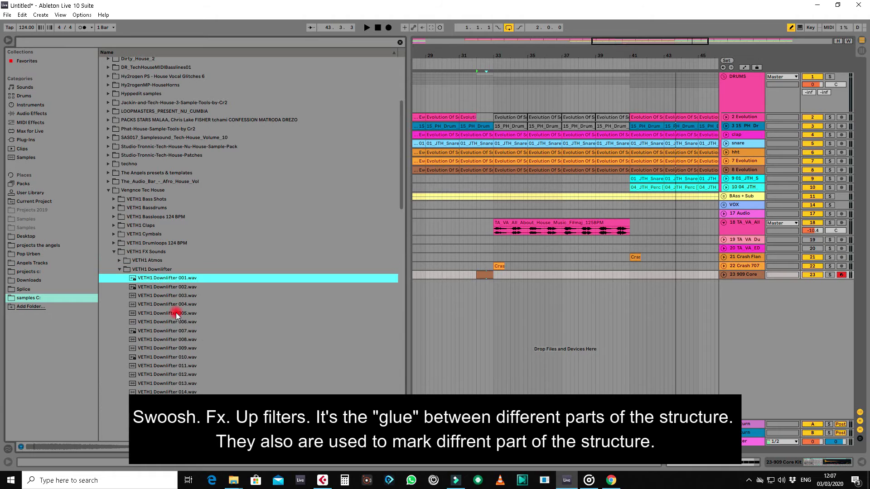
scroll(172, 294, down, 5)
key(Down)
key(Down)
key(Down)
key(Down)
key(Down)
key(Down)
scroll(190, 299, down, 4)
click(190, 301)
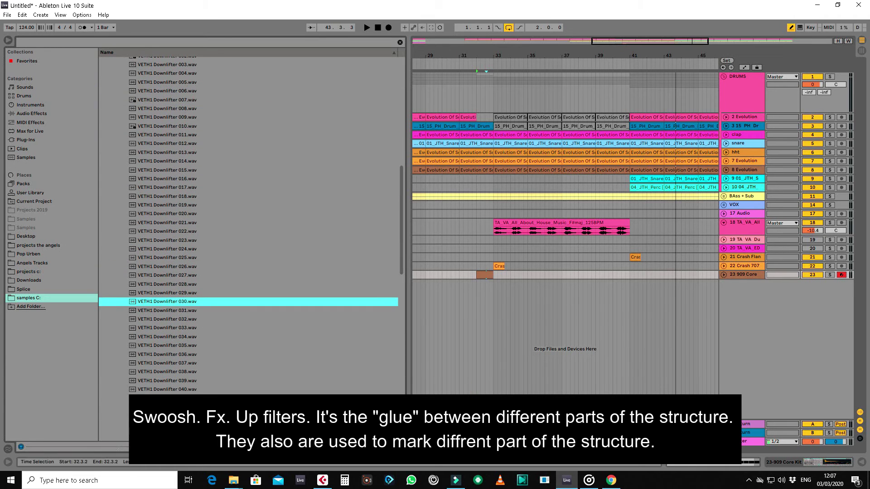
drag(833, 442, 833, 454)
click(162, 249)
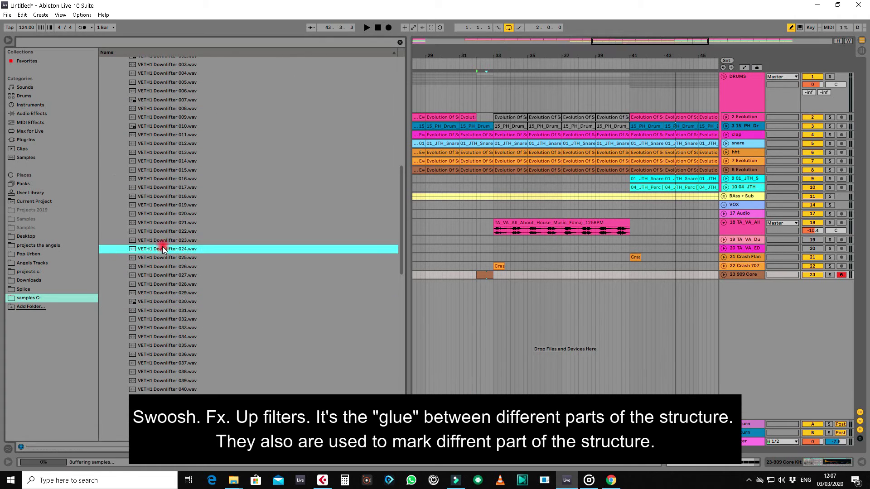
Step: Collapse the VETH1 Downlifter folder, open the VETH1 Uplifter folder and audition Uplifter 002
scroll(161, 245, up, 7)
click(118, 224)
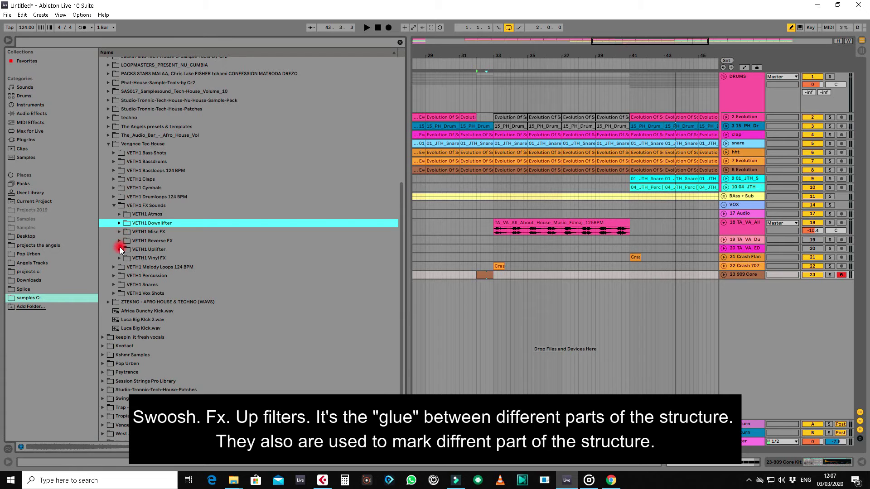
click(119, 250)
click(173, 267)
scroll(177, 288, down, 7)
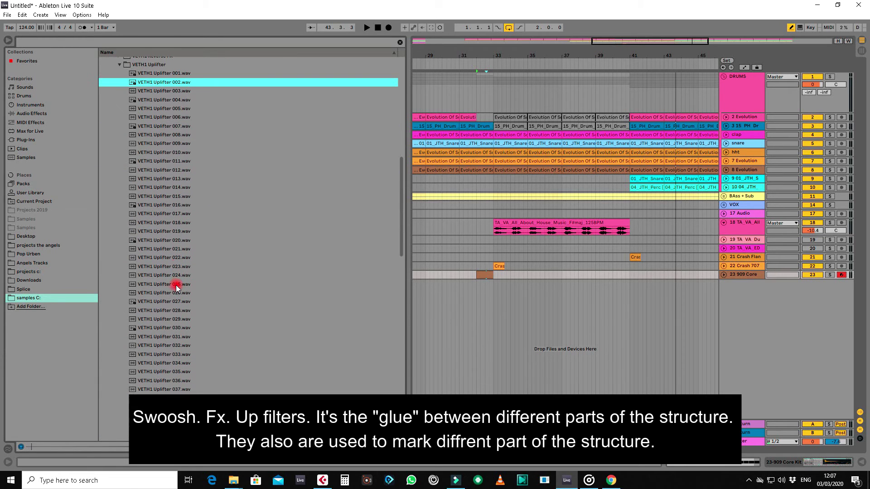
Step: Try VETH1 Uplifter 019 on a new audio track below 909 Core, then delete its clip but keep the track
click(157, 231)
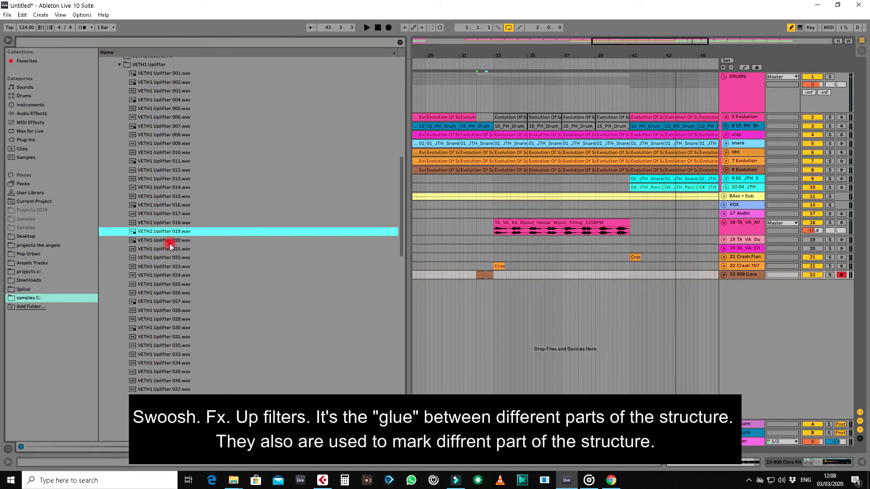
drag(170, 235, 481, 314)
key(Delete)
Step: Place VETH1 Uplifter 029 at bar 33 on the new audio track and set the track volume to -20.0
click(146, 319)
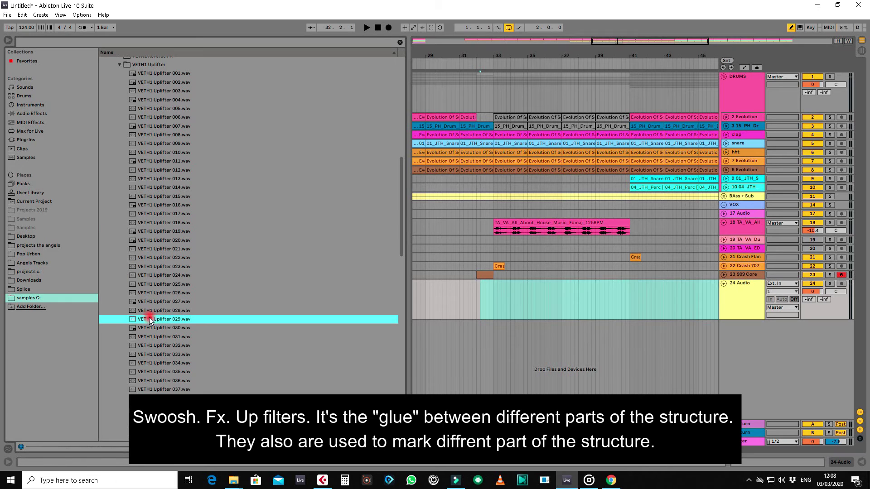
scroll(156, 328, down, 3)
drag(154, 231, 492, 306)
click(481, 66)
drag(814, 292, 814, 293)
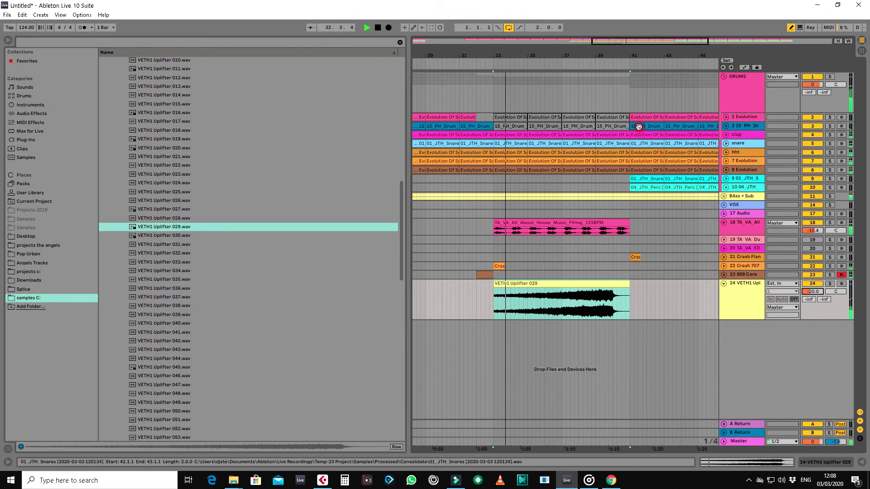
Step: Trim the clap, snare, hihat and percussion clips before the drop so they end at bar 40
drag(616, 46, 621, 103)
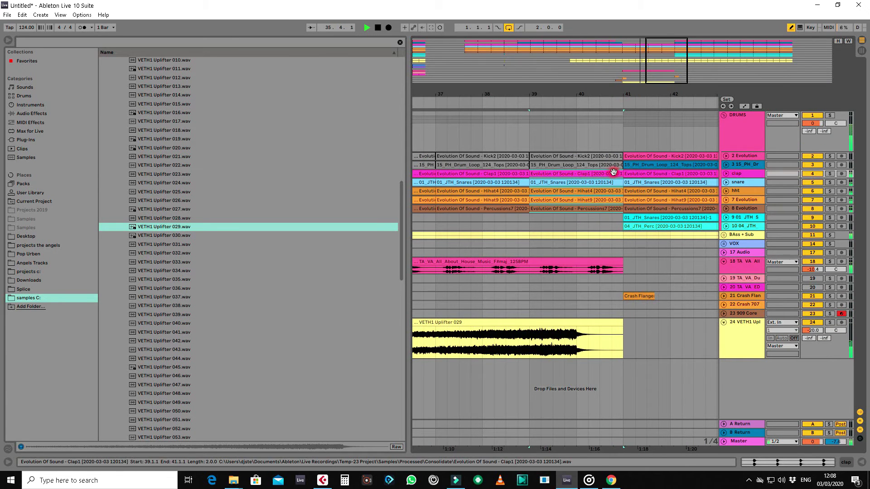
drag(621, 173, 577, 175)
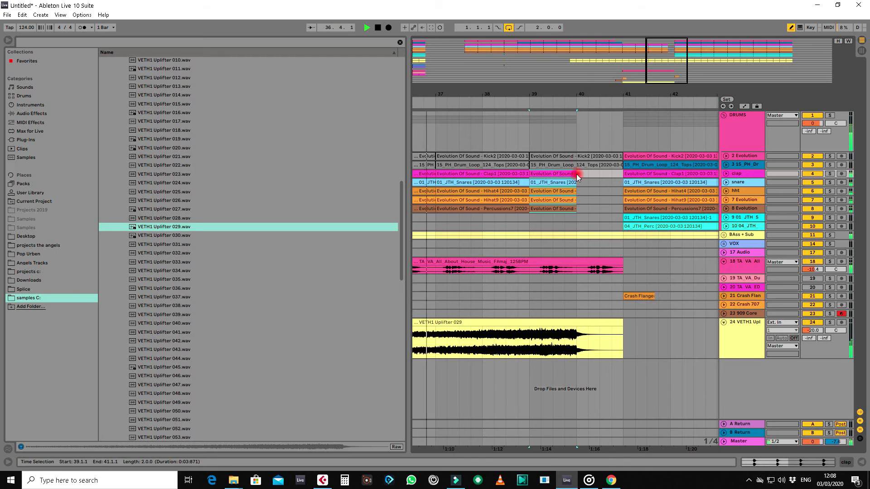
drag(580, 93, 592, 114)
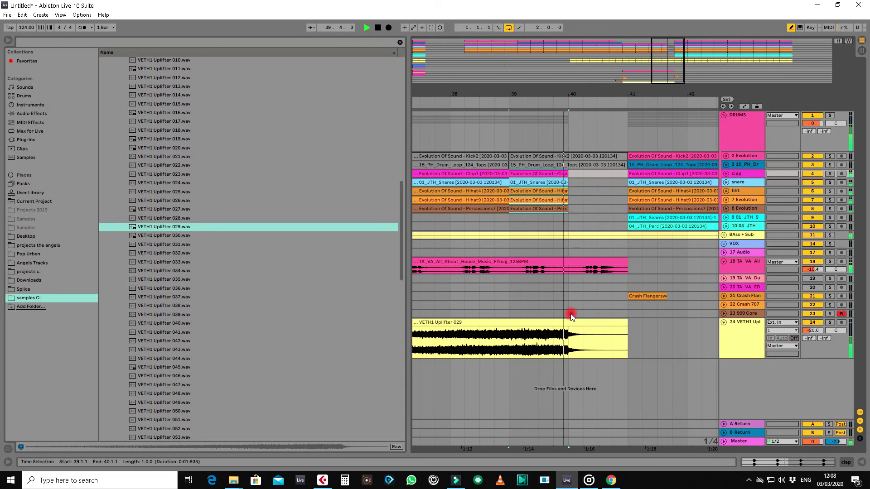
Step: Insert an empty one-bar MIDI clip on the 909 Core track from 40.1.1 to 41.1.1
drag(570, 314, 624, 314)
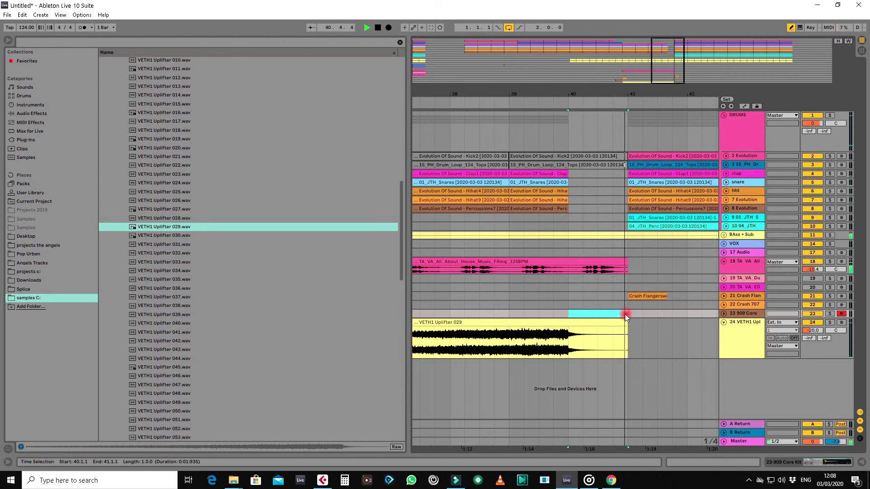
key(ctrl+shift+m)
click(862, 462)
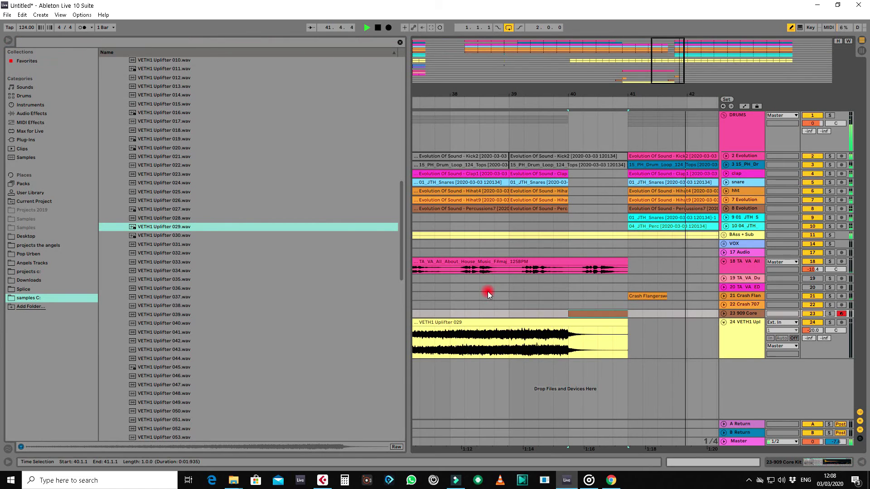
Step: Unfold the BAss + Sub group and deactivate the bar 40 clips on the Massive and Sylenth1 tracks
click(461, 103)
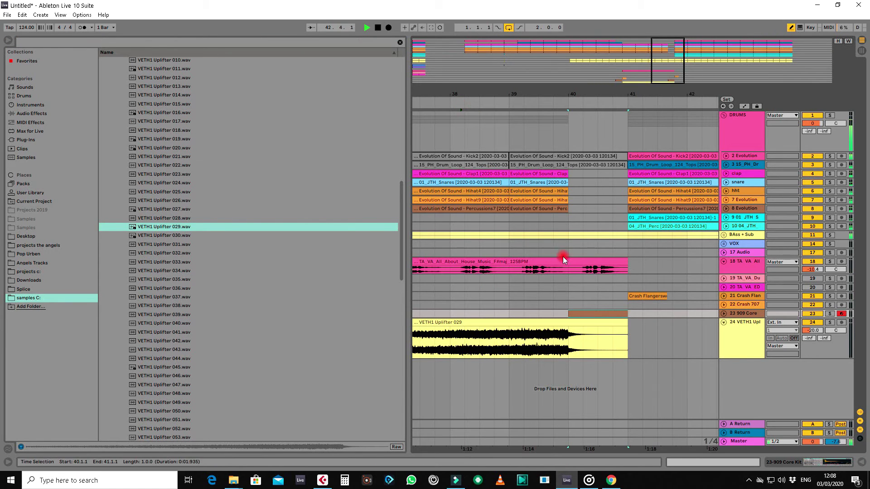
click(723, 235)
click(613, 270)
shift+click(599, 277)
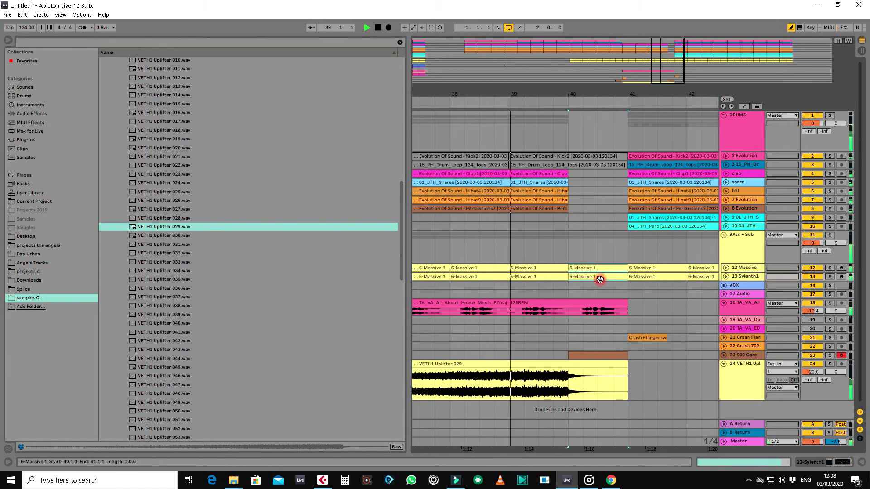
key(0)
Step: Open the bar 40 clip on 909 Core, set its grid to 1/16 and draw a Snare 909 hit at 1.1.1
double_click(589, 355)
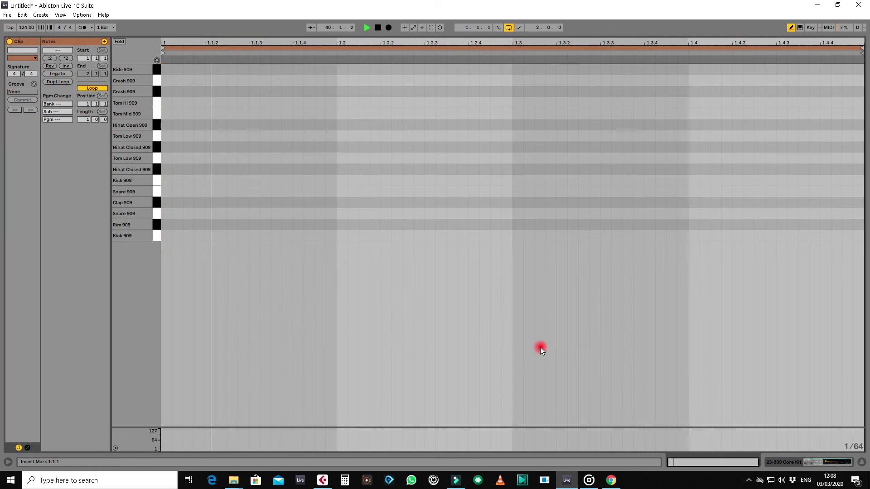
key(space)
key(b)
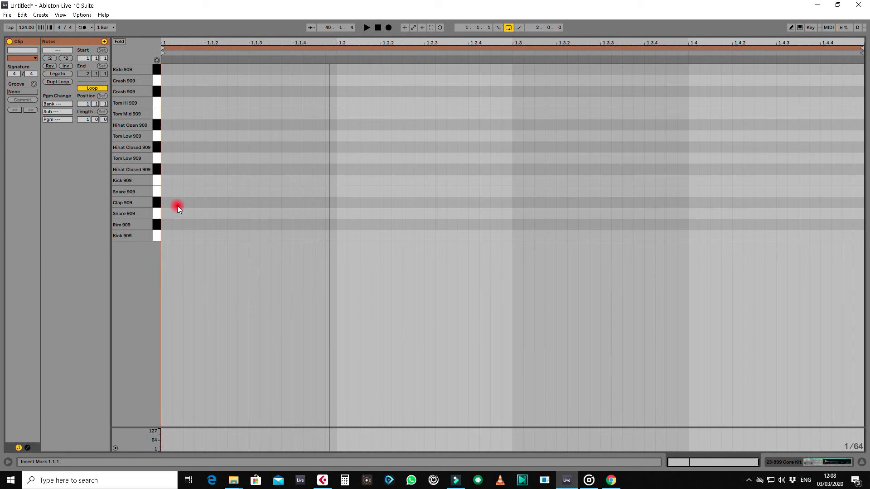
key(b)
right_click(172, 213)
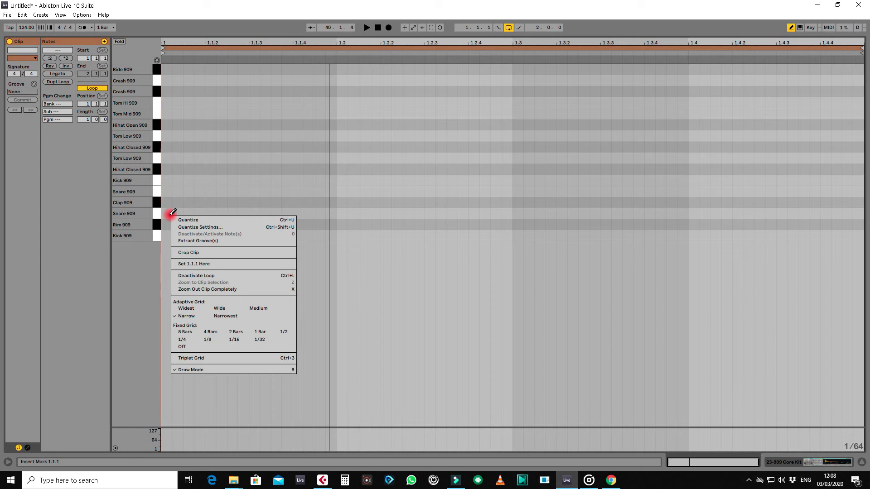
click(234, 339)
click(183, 213)
click(271, 213)
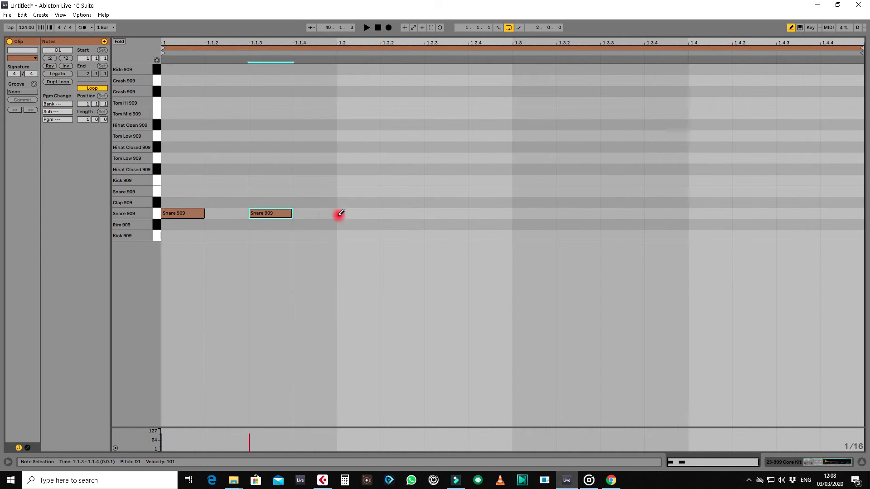
click(354, 213)
key(space)
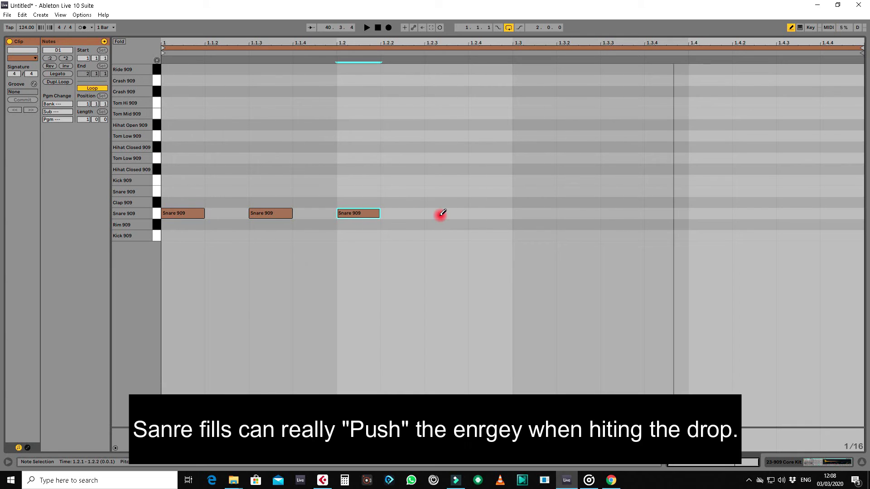
drag(438, 213, 569, 206)
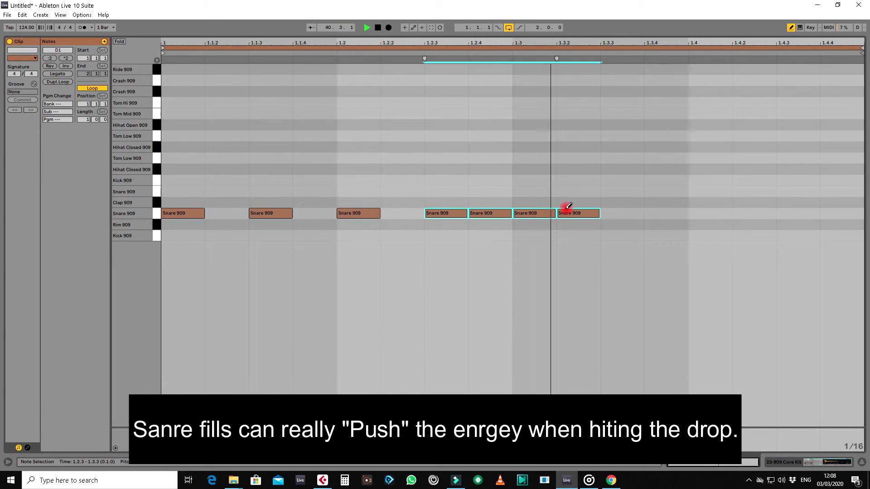
drag(698, 216, 834, 208)
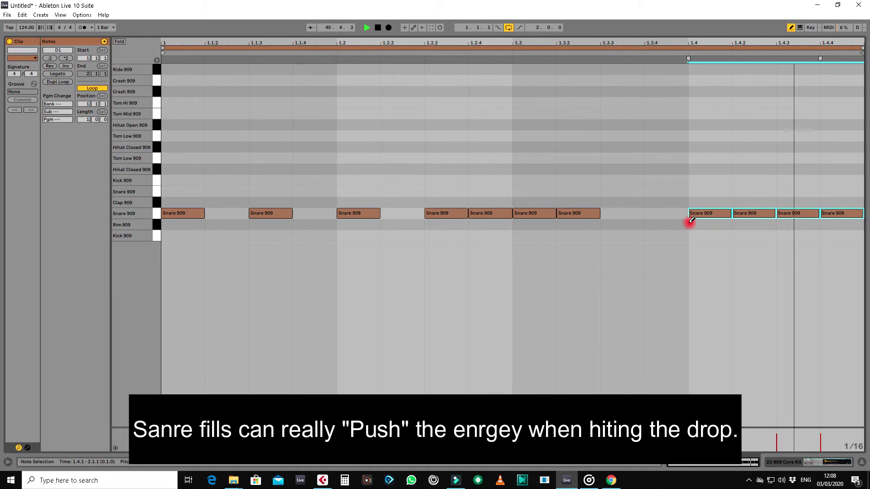
click(675, 213)
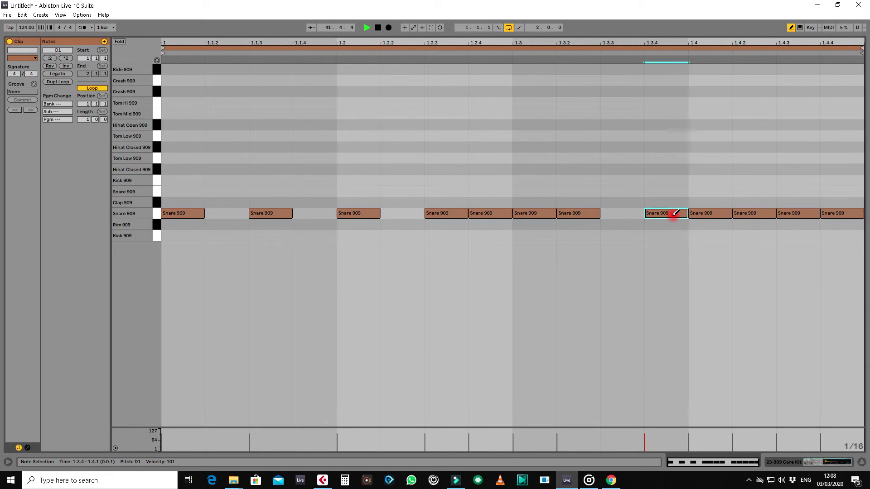
key(space)
drag(859, 189, 253, 220)
key(Delete)
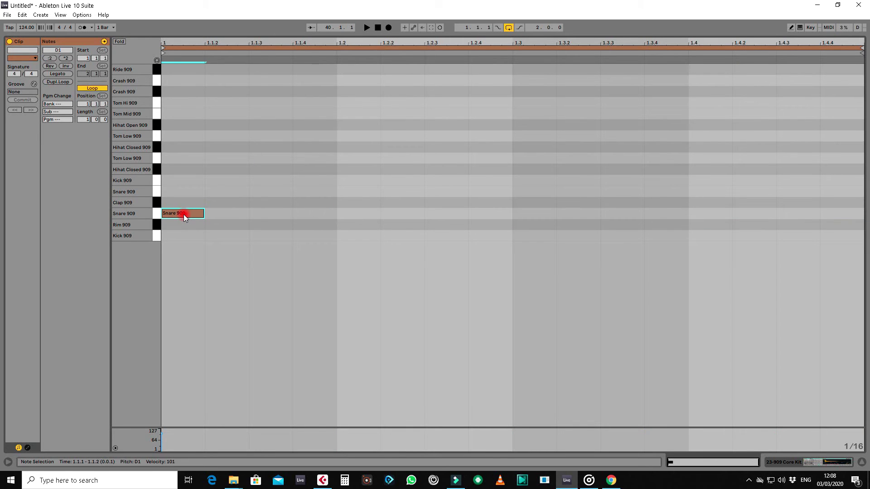
Step: Move the Snare 909 note to 1.1.4 and add another Snare 909 hit at 1.2.4
drag(184, 214, 303, 215)
drag(356, 217, 463, 221)
key(space)
click(483, 219)
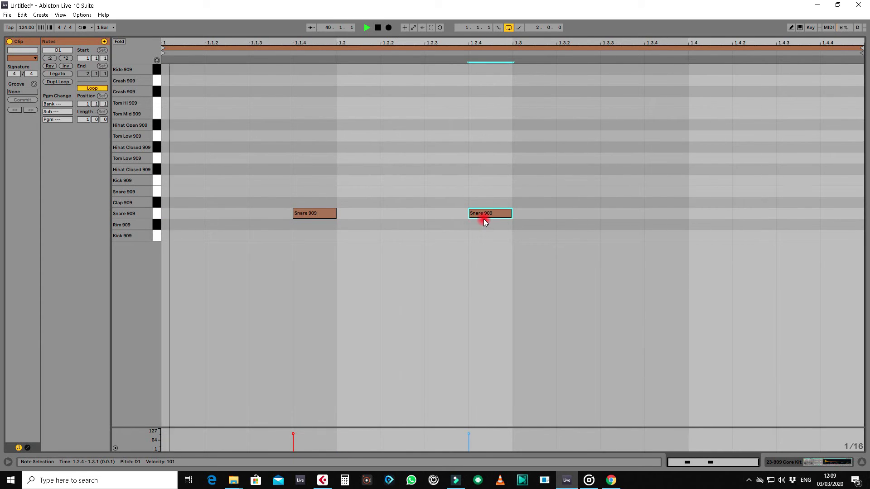
Step: Add a Snare 909 hit at 1.3.3 and duplicate it on every sixteenth through 1.4.4
double_click(536, 214)
drag(536, 214, 624, 214)
key(ctrl+d)
key(ctrl+d)
key(ctrl+d)
key(ctrl+d)
key(ctrl+d)
key(ctrl+d)
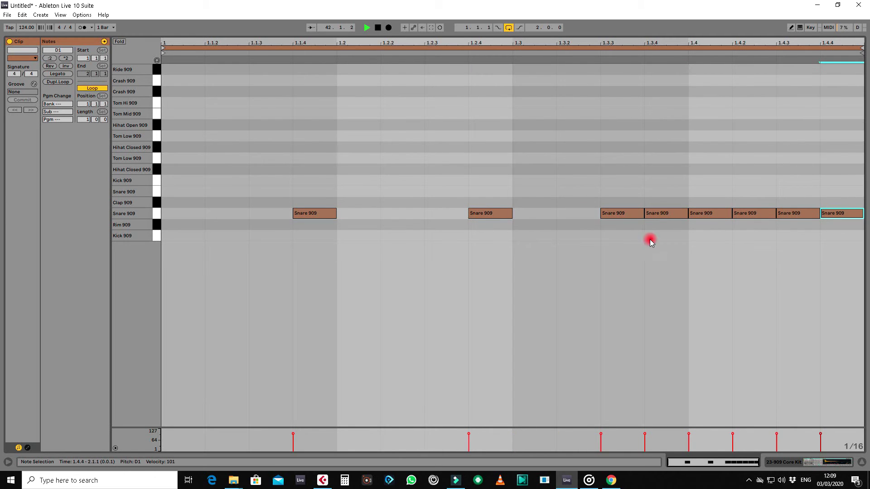
Step: Close the note editor, unfold the 909 Core track and set its volume to -6.7
click(861, 462)
click(448, 109)
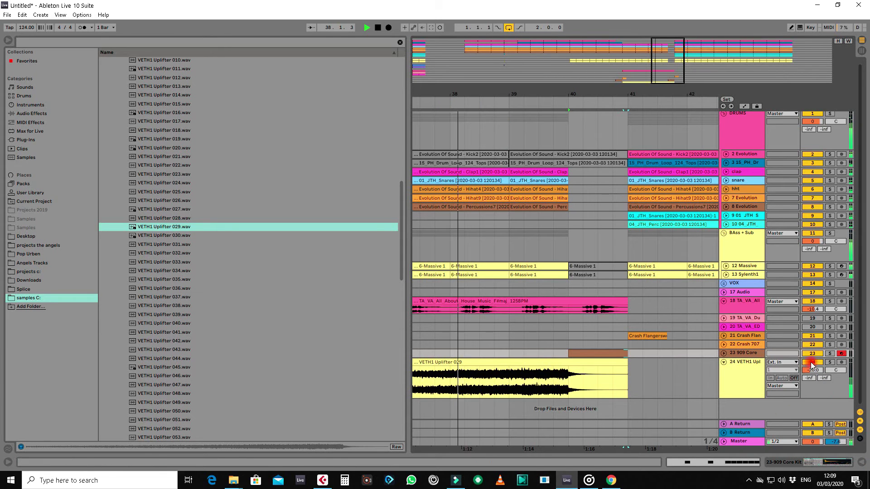
click(724, 353)
drag(814, 361, 814, 364)
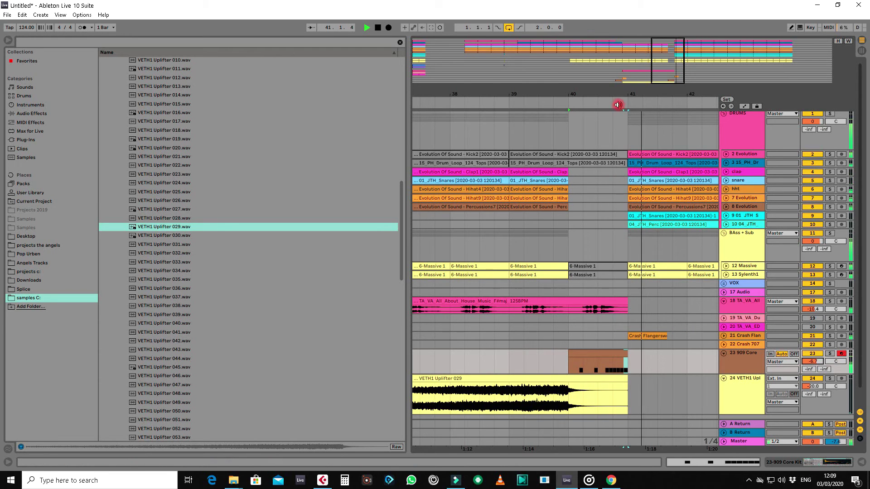
Step: Play the arrangement from just before bar 40 to check the snare fill into the drop
drag(621, 94, 621, 93)
click(443, 102)
click(443, 102)
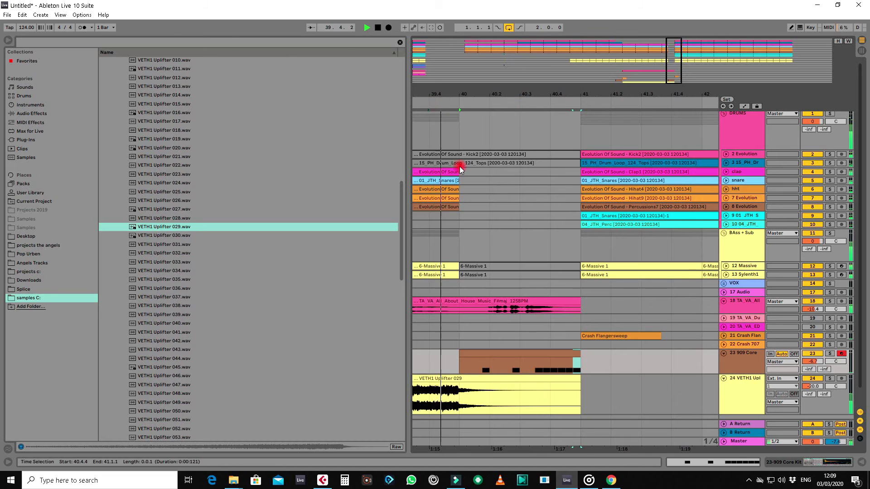
Step: Move the Snare 909 note at 1.2.4 to 1.2.3 in the bar 40 fill and fold the 909 Core and uplifter tracks
double_click(493, 355)
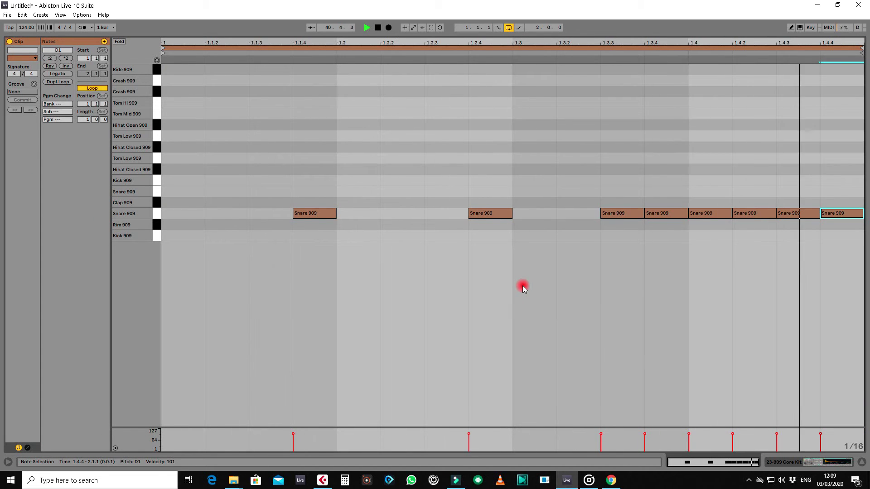
drag(493, 213, 447, 211)
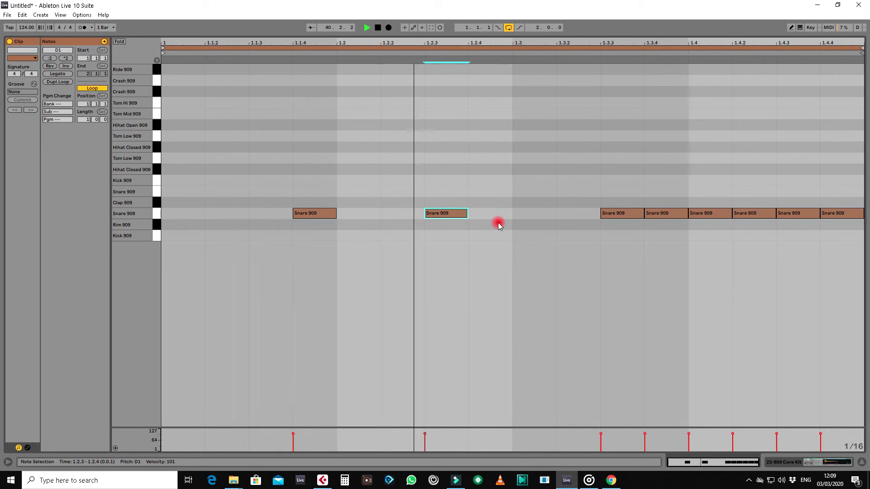
click(854, 465)
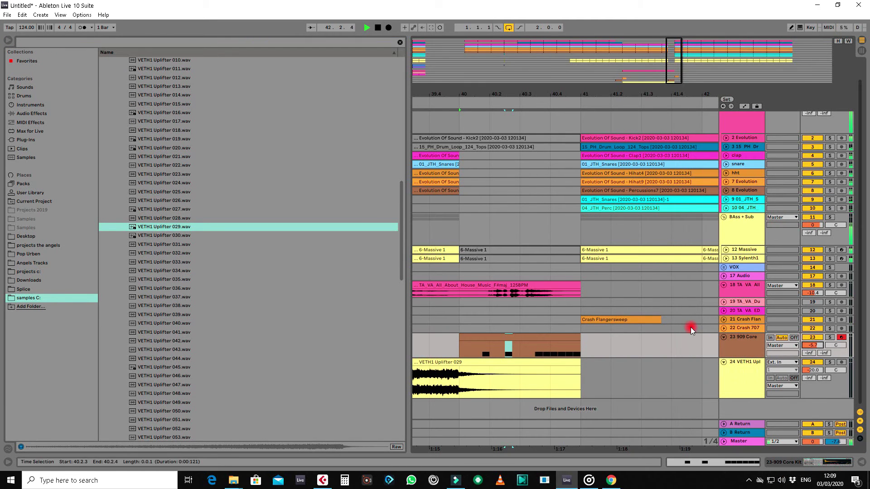
click(724, 339)
click(723, 346)
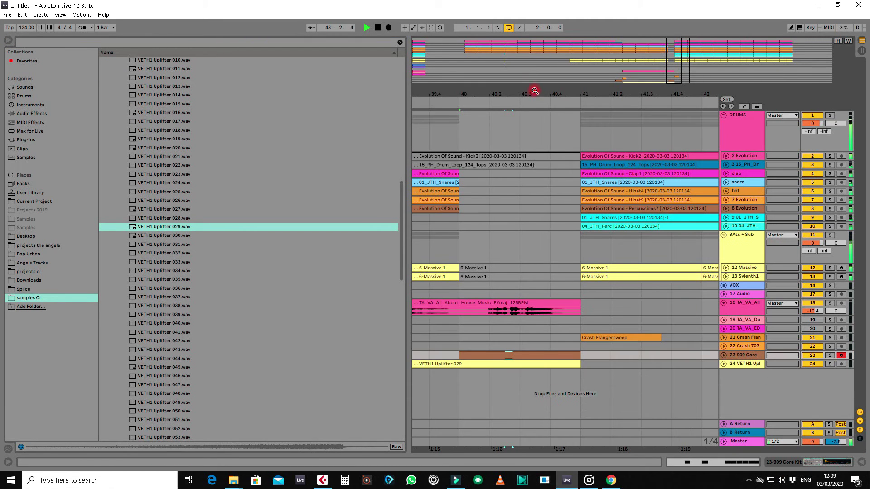
Step: Move the Crash Flangersweep clip from bar 41 to bar 40 and place a duplicate of the Crash 707 clip at bar 41
drag(534, 91, 535, 95)
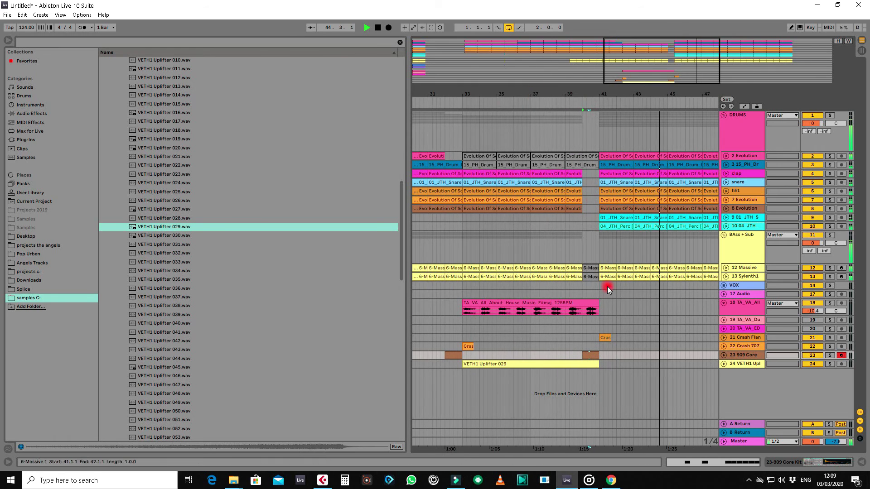
click(589, 338)
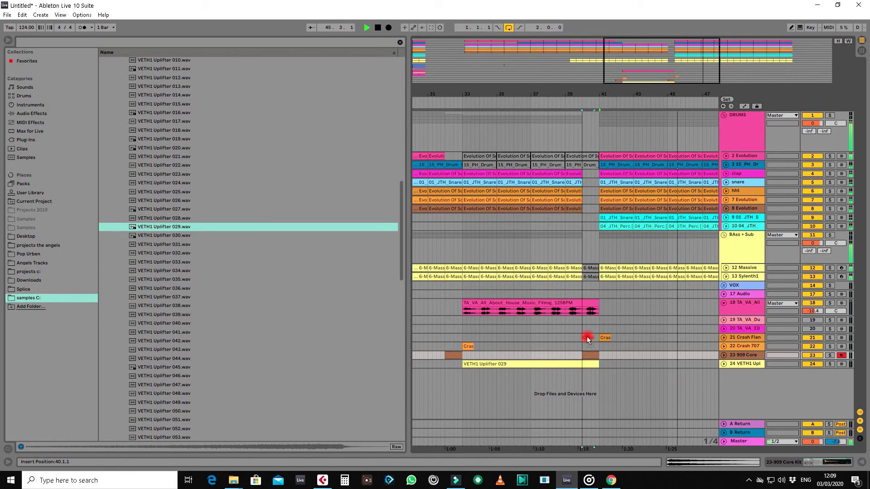
drag(587, 338, 587, 337)
click(466, 346)
key(ctrl+d)
drag(481, 346, 607, 348)
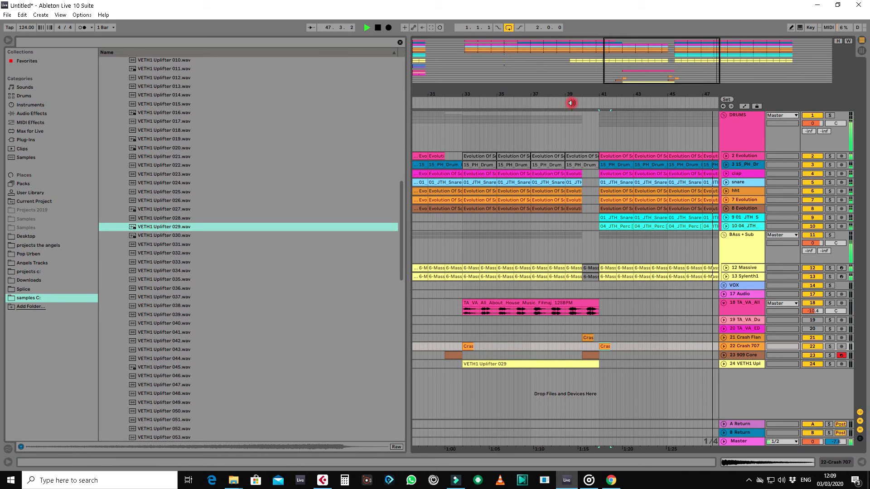
Step: Deactivate the Crash Flangersweep clip at bar 40
drag(602, 97, 602, 95)
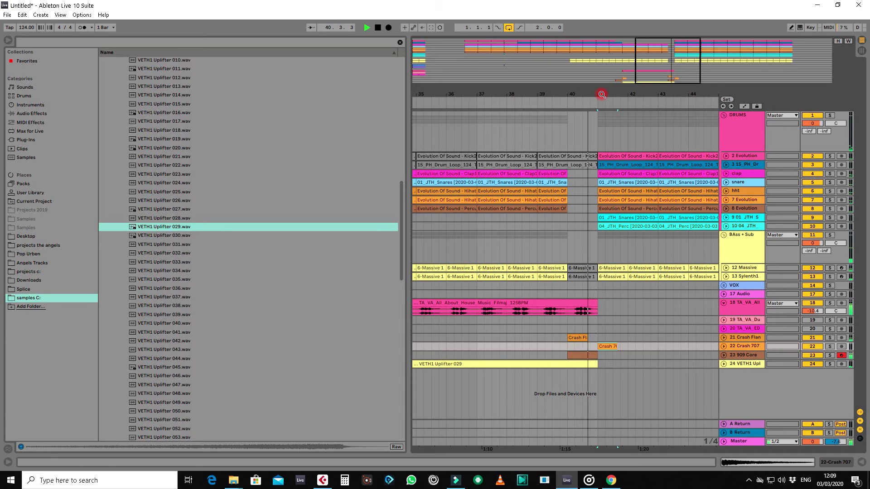
click(576, 337)
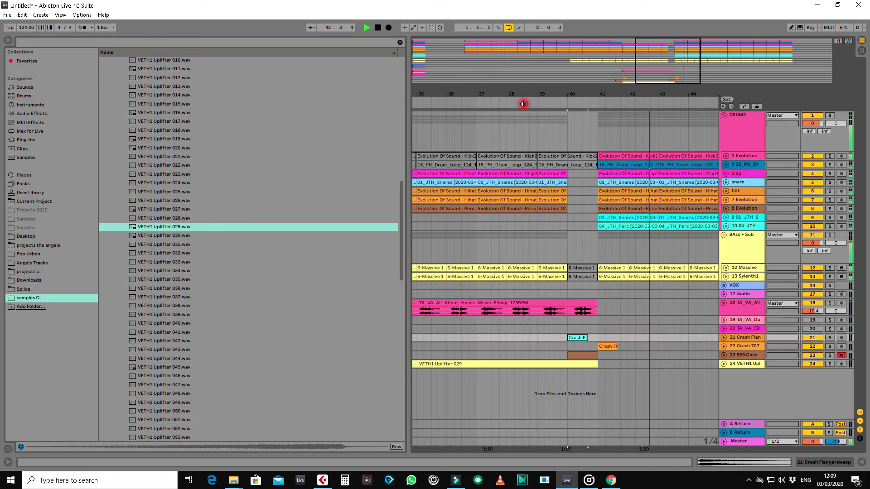
drag(518, 92, 518, 86)
Step: Set the arrangement loop to the first four bars of the drop, from bar 41 to bar 45
click(501, 226)
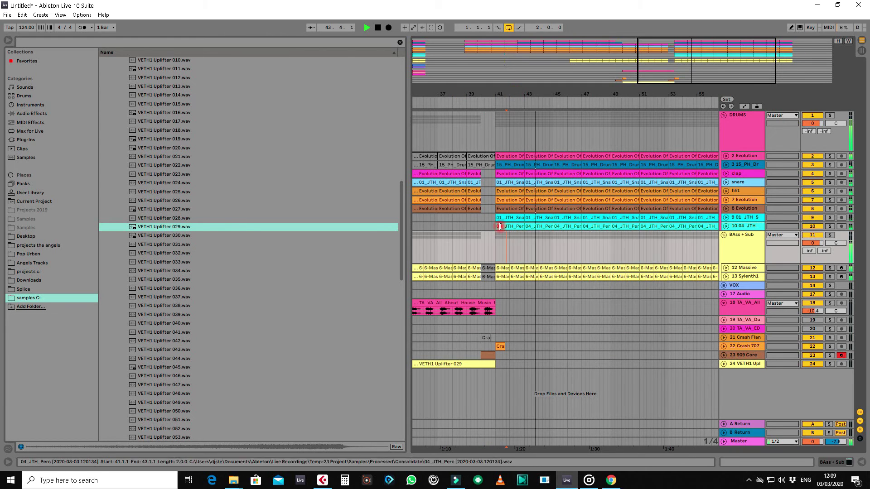
shift+click(539, 225)
key(ctrl+l)
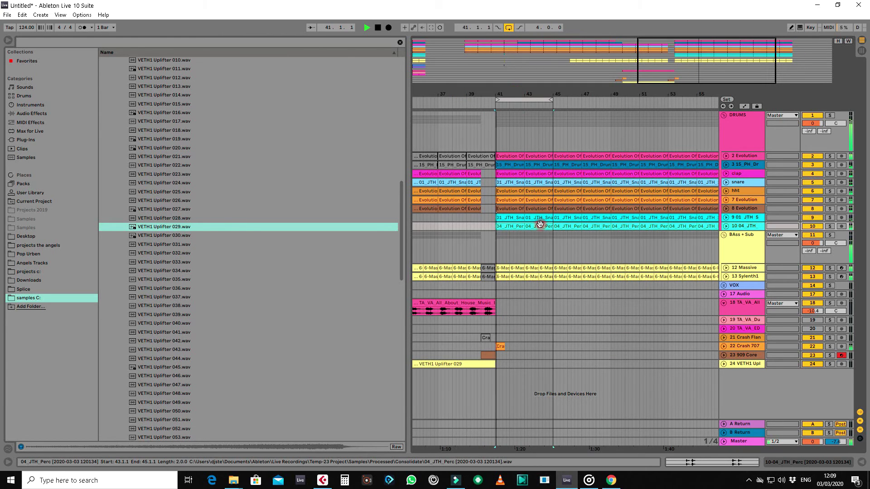
Step: Hide the browser and play the arrangement from just before the vocal break at bar 33
click(8, 40)
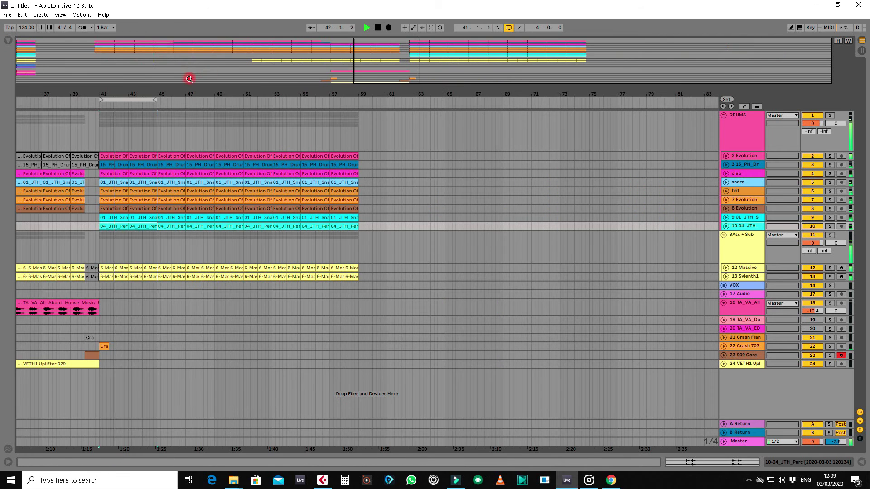
drag(105, 90, 487, 89)
click(352, 104)
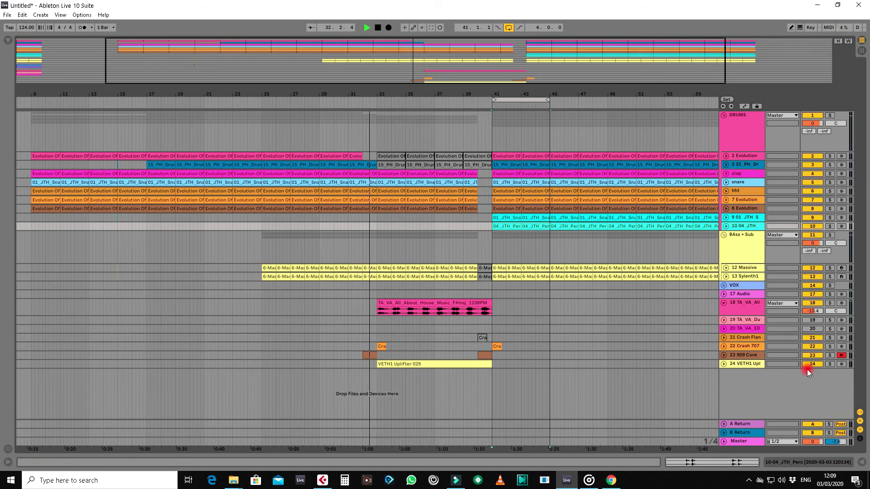
Step: Check the Master level in the Session View mixer during the drop and return to the arrangement
click(862, 463)
click(863, 463)
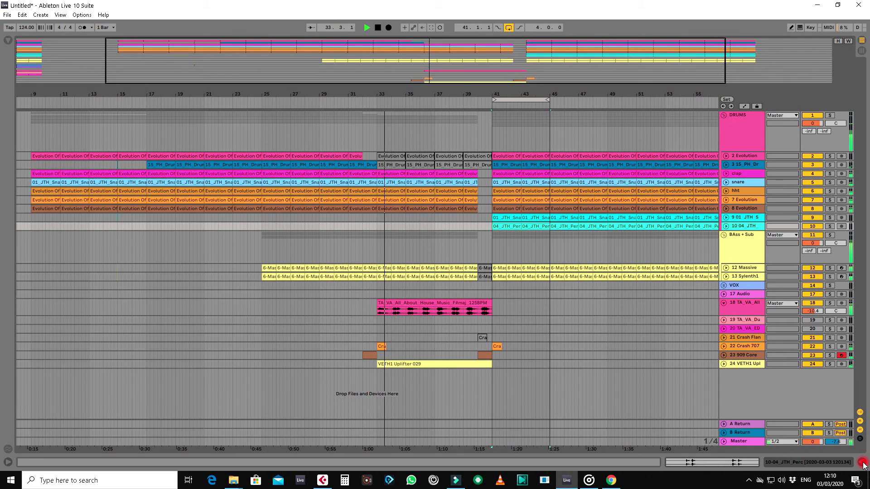
click(736, 462)
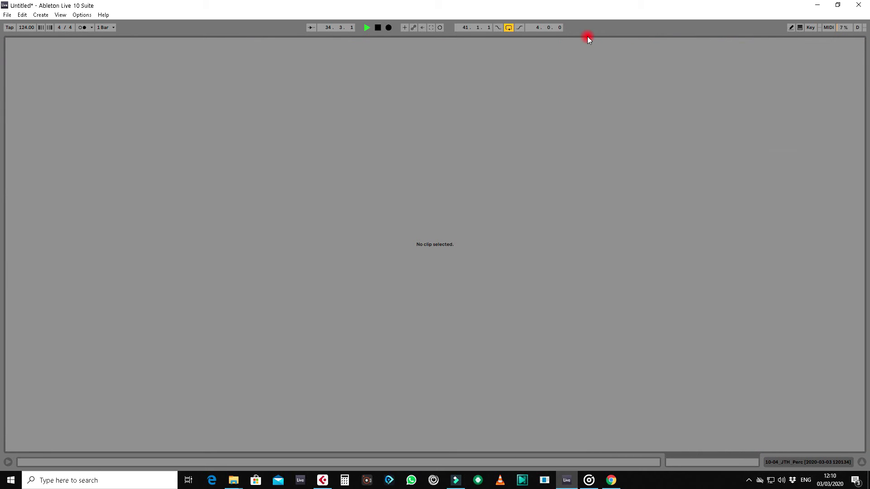
drag(587, 36, 636, 487)
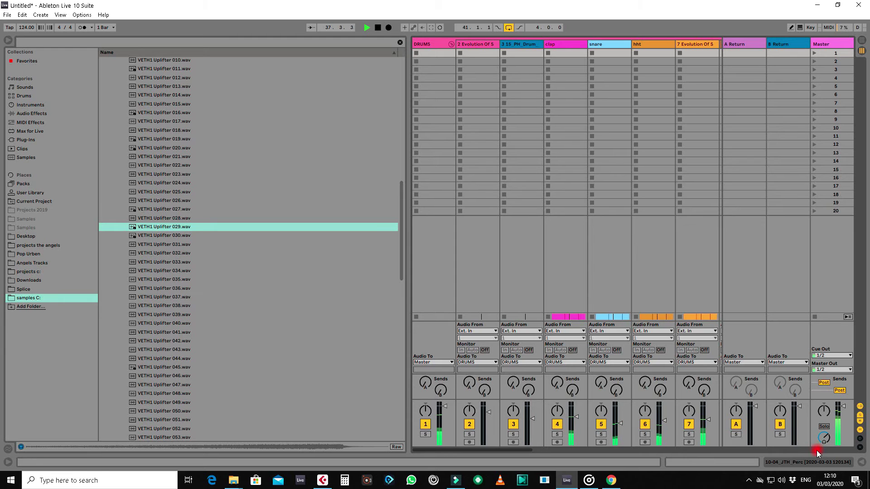
click(7, 44)
click(825, 410)
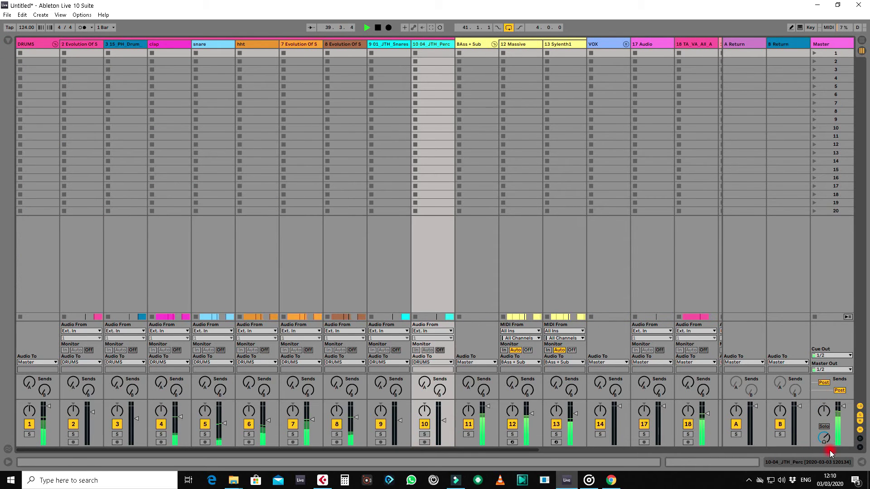
click(860, 463)
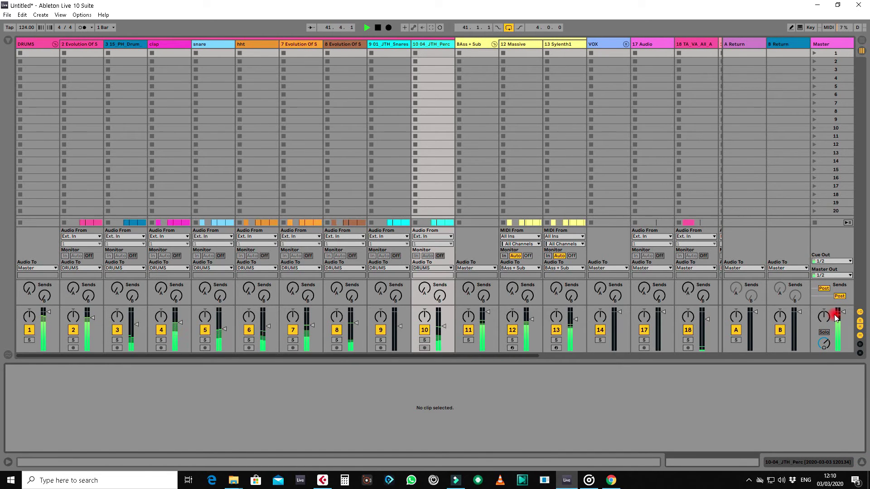
key(Tab)
key(Tab)
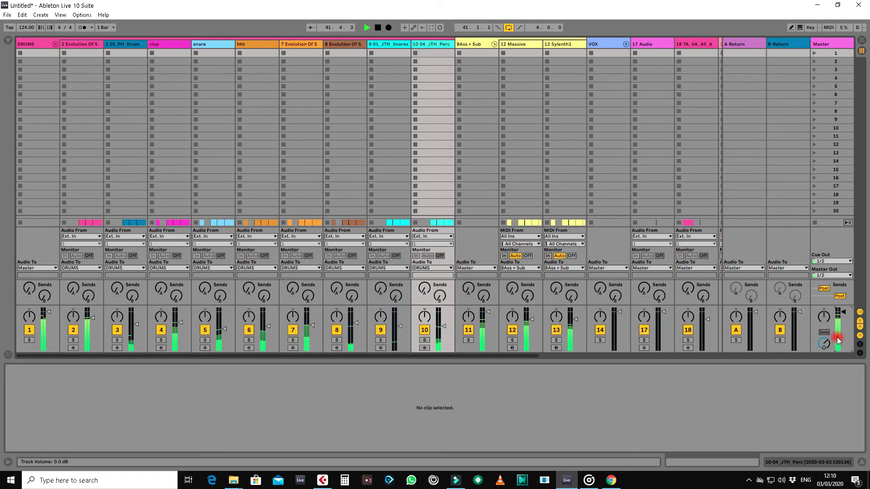
key(Tab)
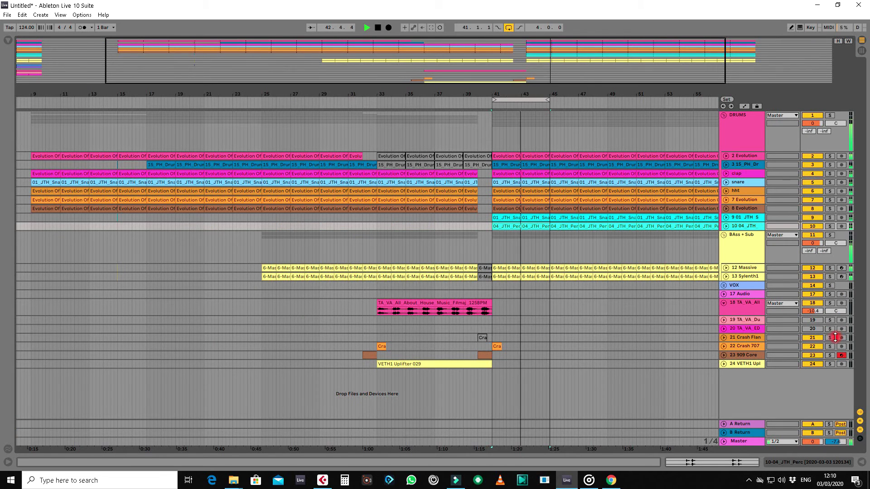
Step: Insert a MIDI track below the VETH1 Uplifter track and load the Massive plug-in onto it
right_click(799, 380)
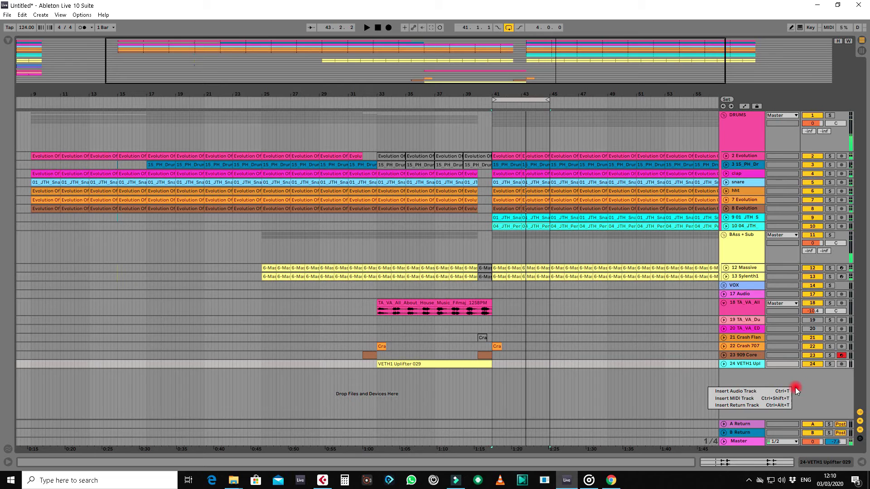
click(756, 396)
click(7, 43)
click(29, 131)
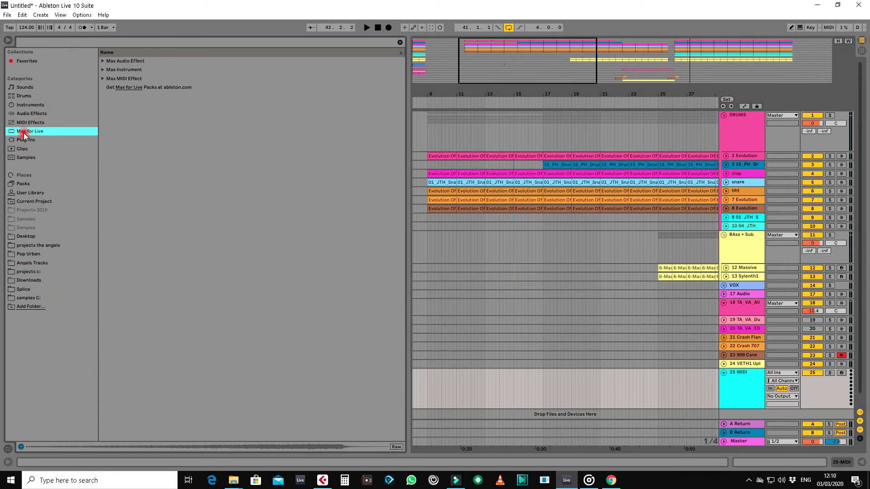
click(26, 139)
click(31, 41)
text(mass)
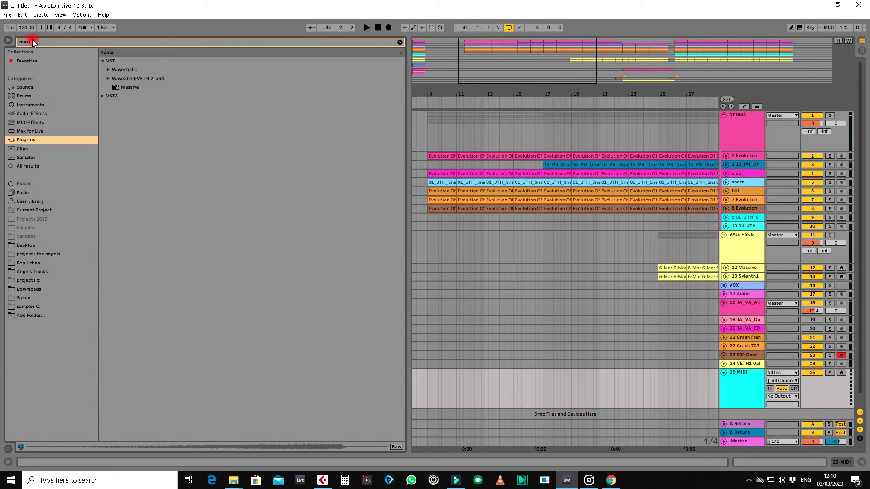
drag(121, 70, 634, 390)
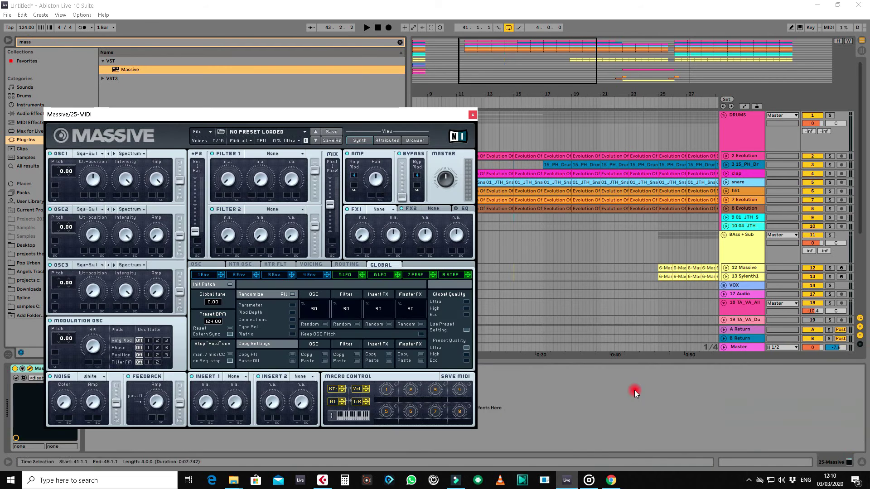
Step: Browse the Studio Tronnic sounds in Massive and audition the LD Chris Lake Style and LD Horn presets
click(421, 143)
scroll(266, 312, down, 10)
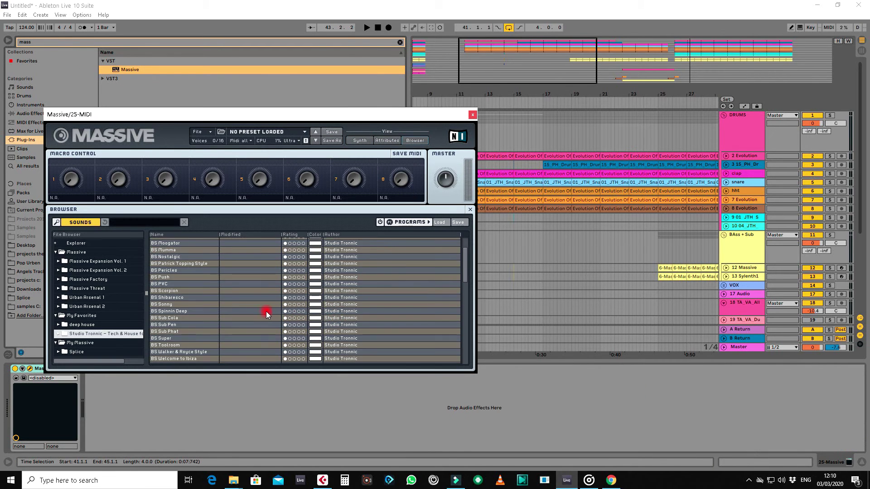
scroll(219, 312, down, 3)
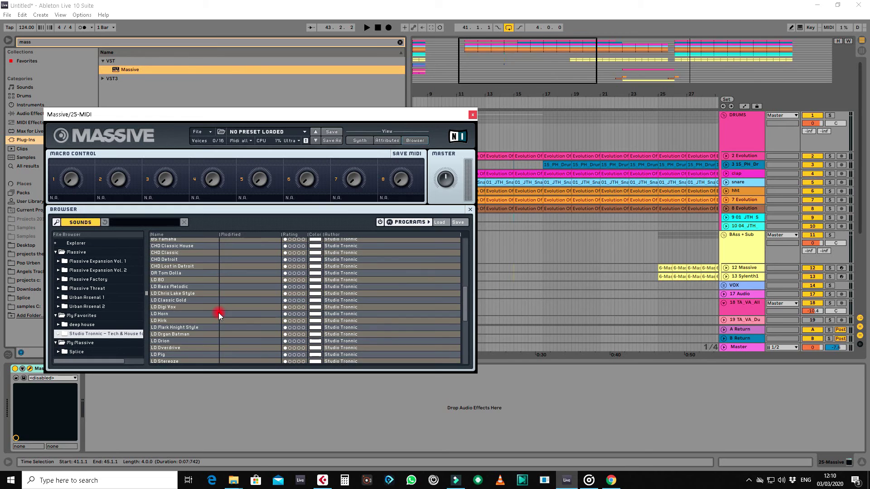
click(169, 293)
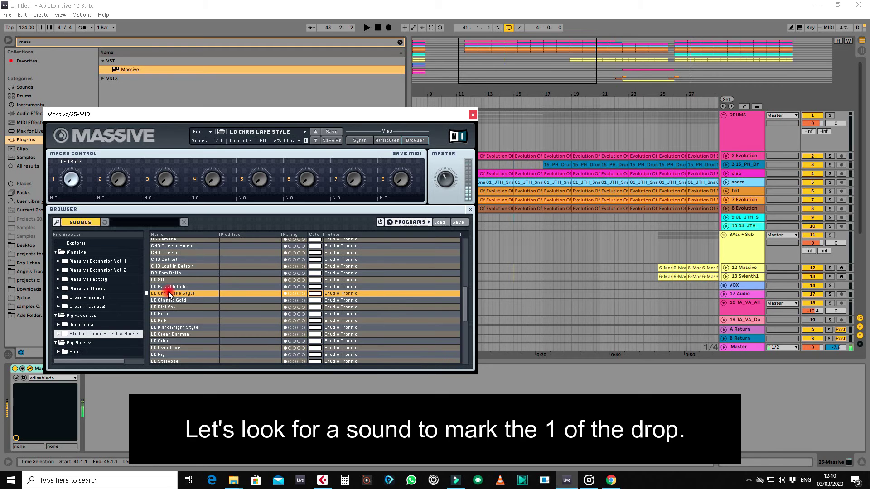
click(169, 314)
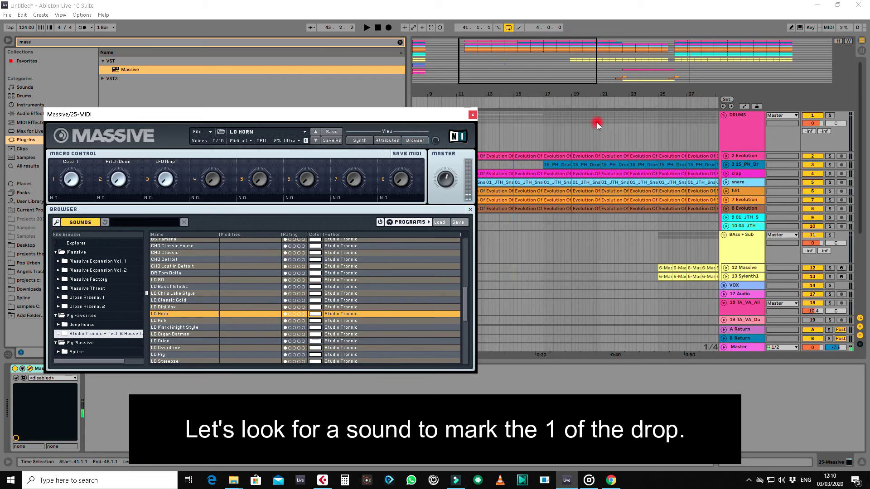
Step: Close the Massive window and check the output buffer size in the audio preferences
click(473, 114)
drag(475, 97, 461, 91)
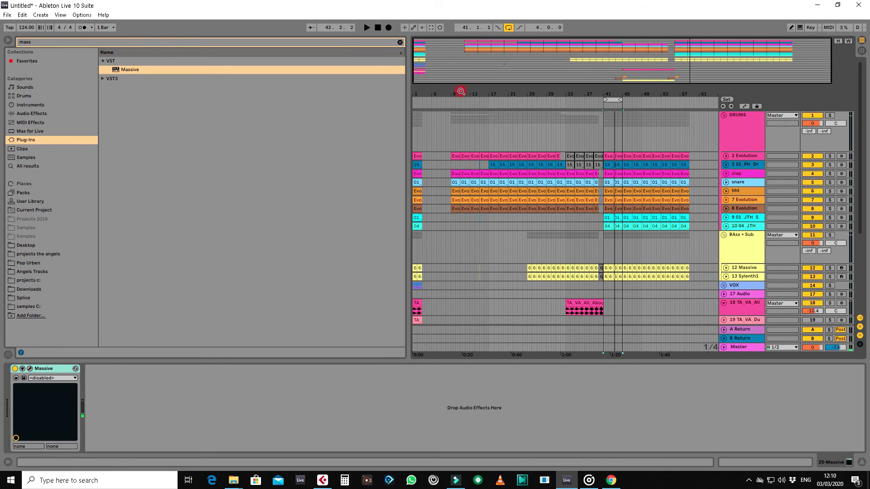
click(80, 19)
click(118, 258)
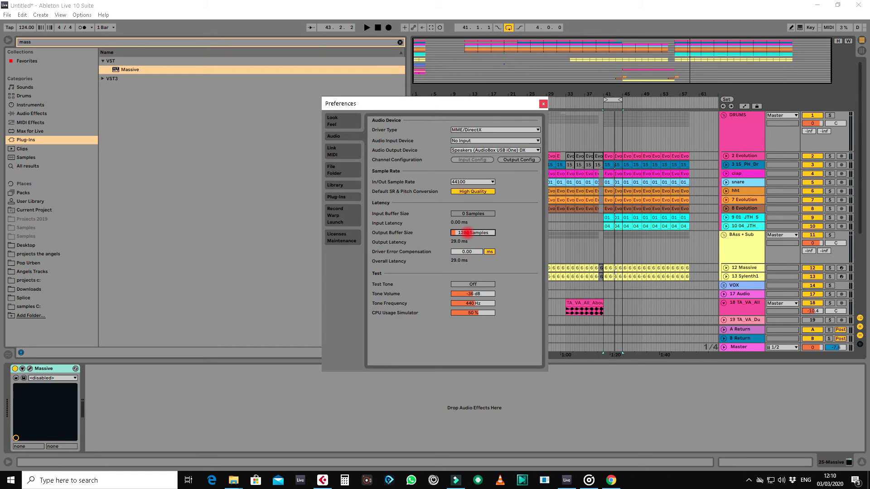
click(542, 105)
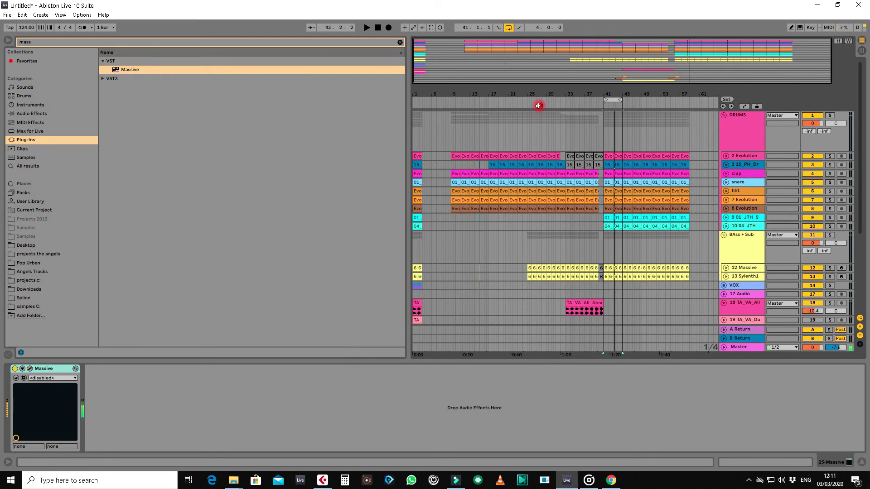
Step: Play the arrangement from about bar 34 and set the new Massive track's volume to -11.9
click(574, 103)
scroll(710, 259, down, 5)
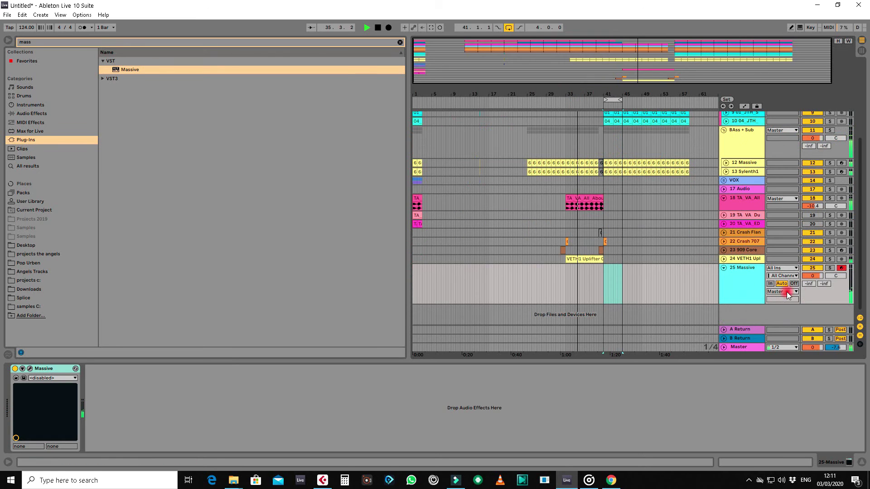
Step: Reopen Massive and audition the Studio Tronnic lead presets in order from LD Horn through LD Super X to PL Guitar
click(29, 368)
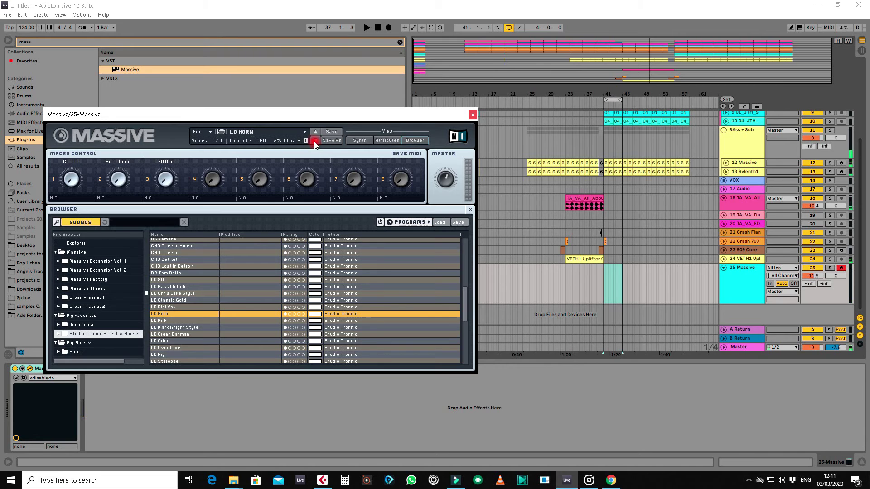
click(314, 141)
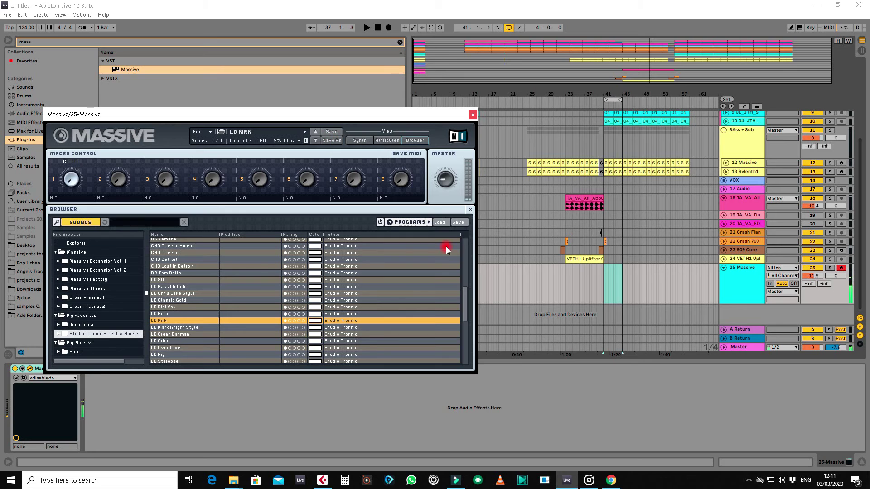
click(315, 141)
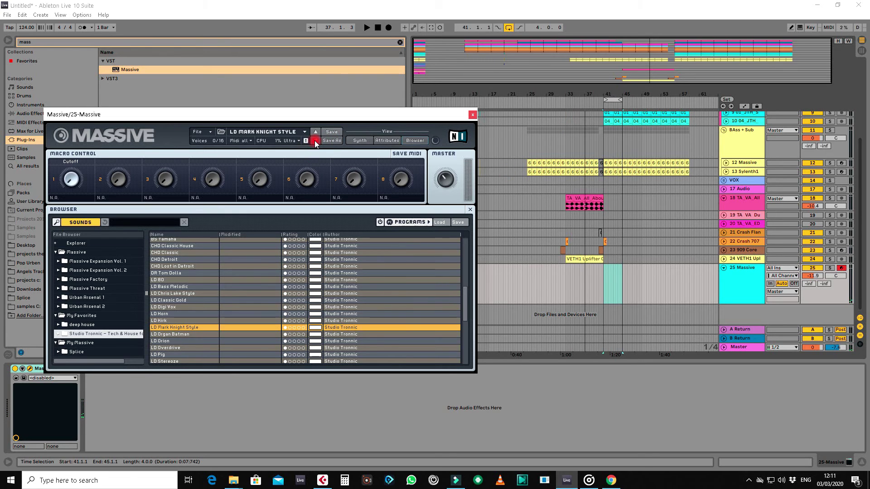
click(314, 140)
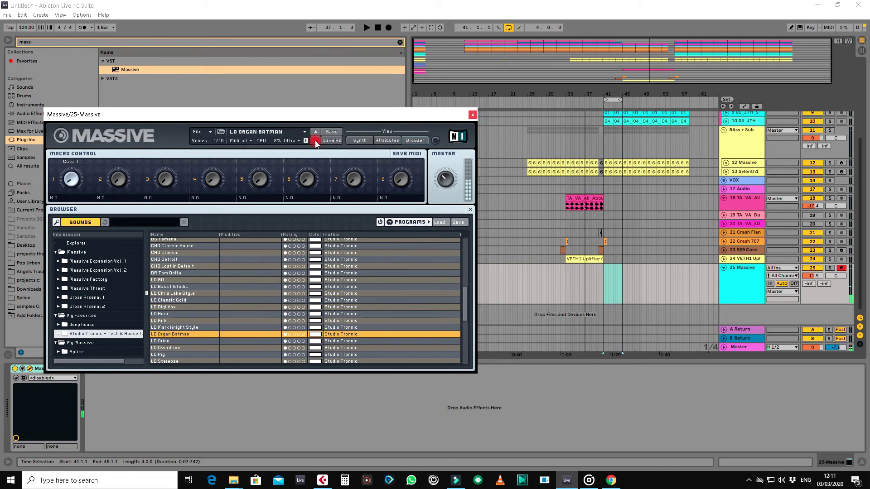
click(315, 141)
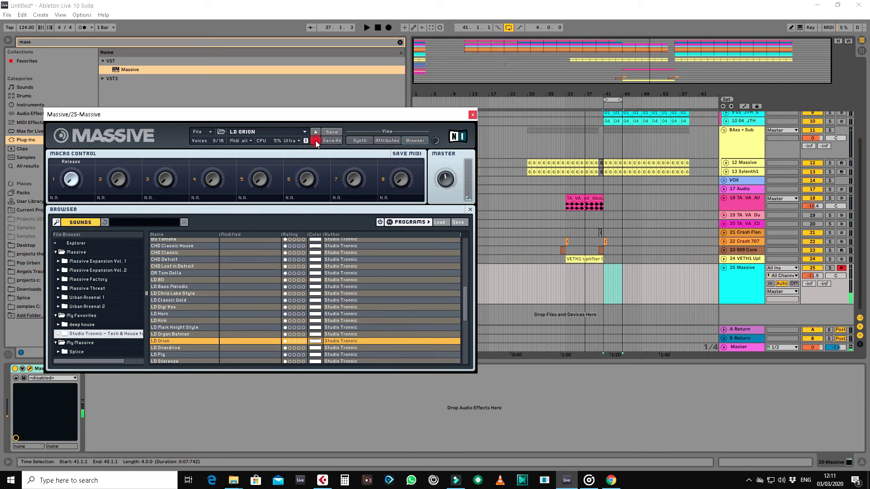
click(315, 140)
click(315, 140)
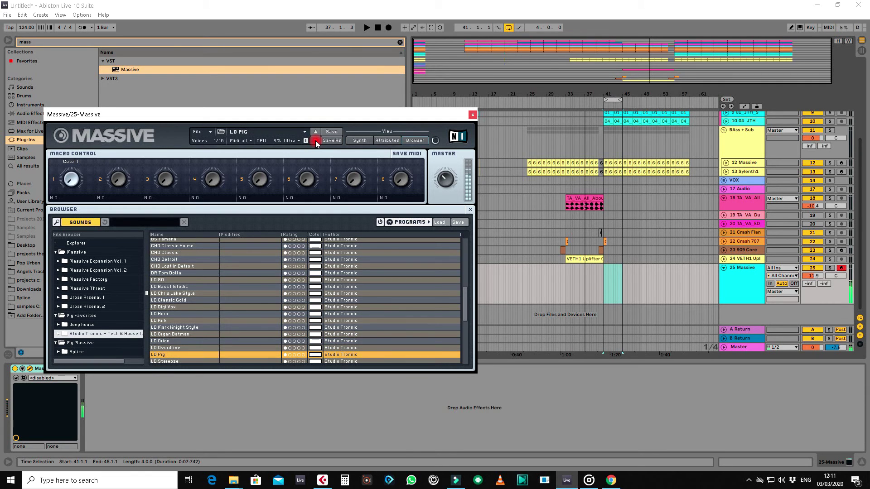
click(315, 140)
click(315, 141)
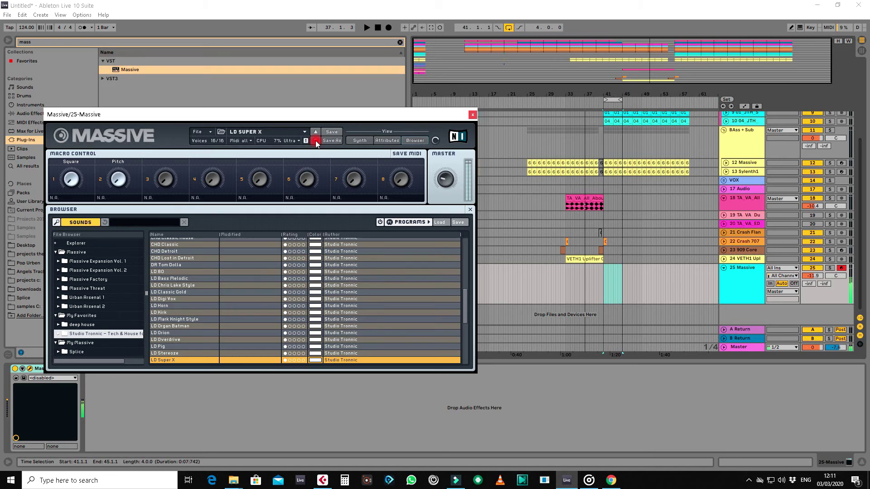
click(315, 140)
click(315, 141)
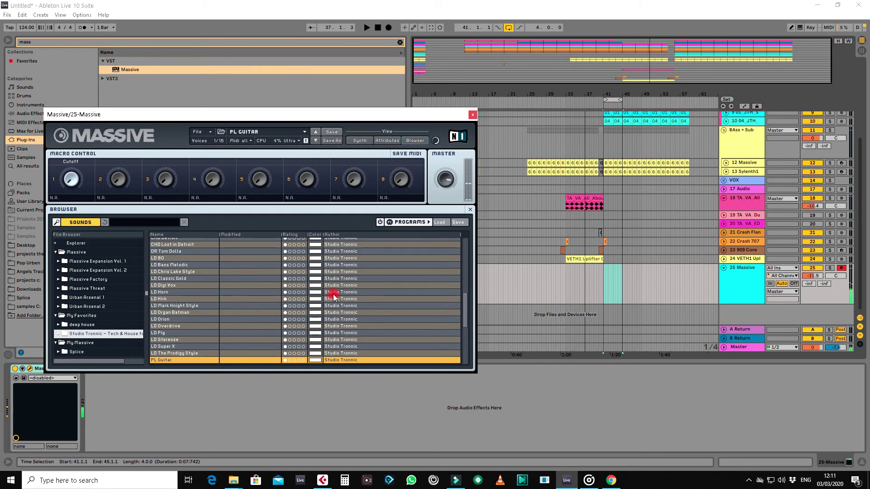
Step: Audition the SY Police and SQ Dance With Me presets and load SY Bird Attack in Massive
drag(466, 310, 465, 351)
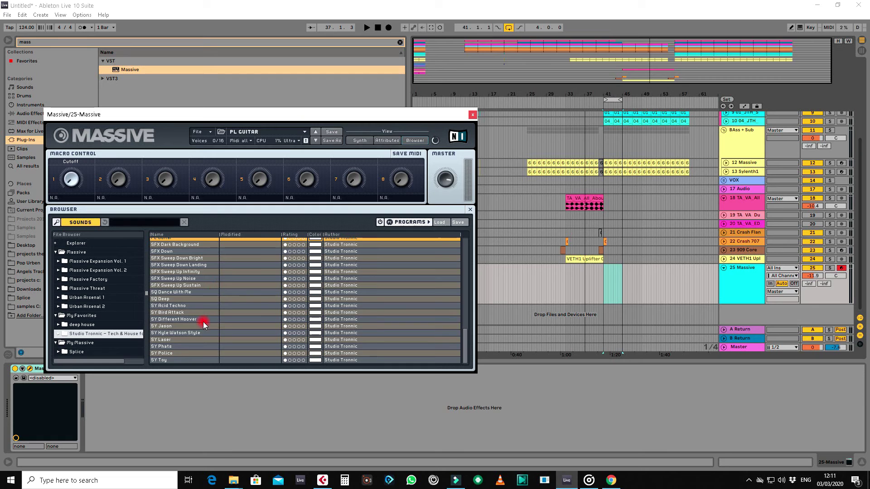
click(180, 358)
click(179, 353)
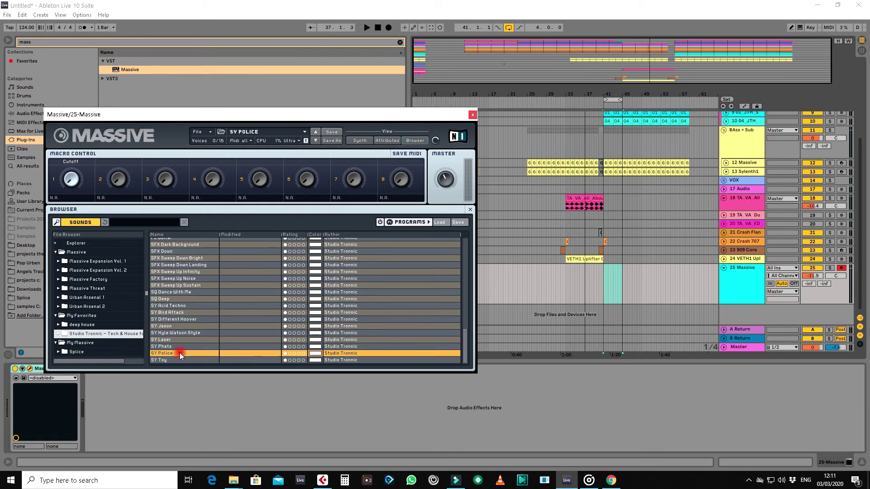
drag(463, 337, 464, 328)
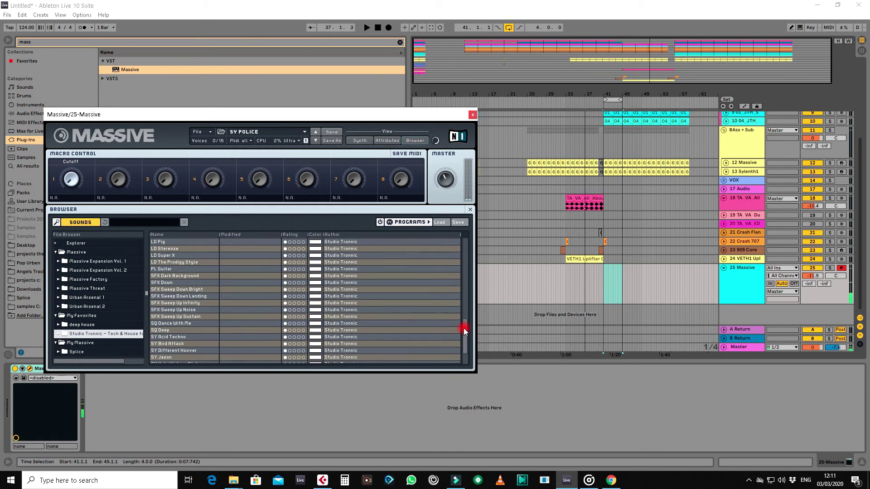
click(191, 324)
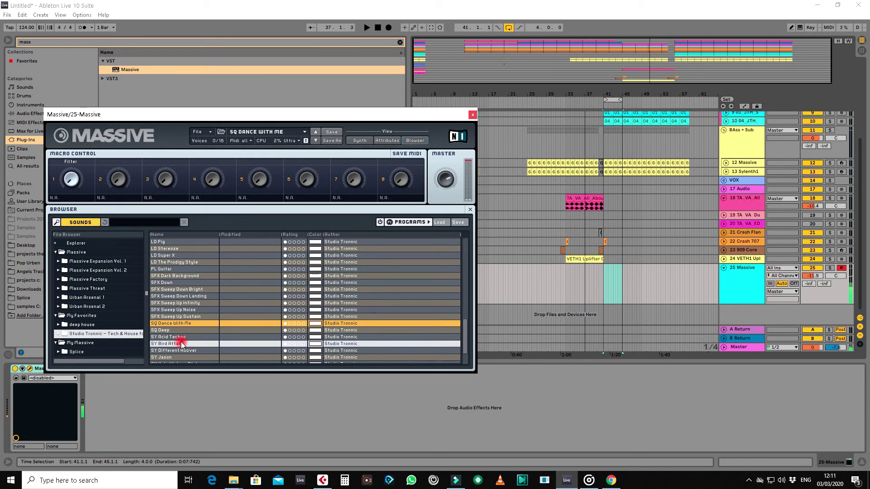
click(180, 342)
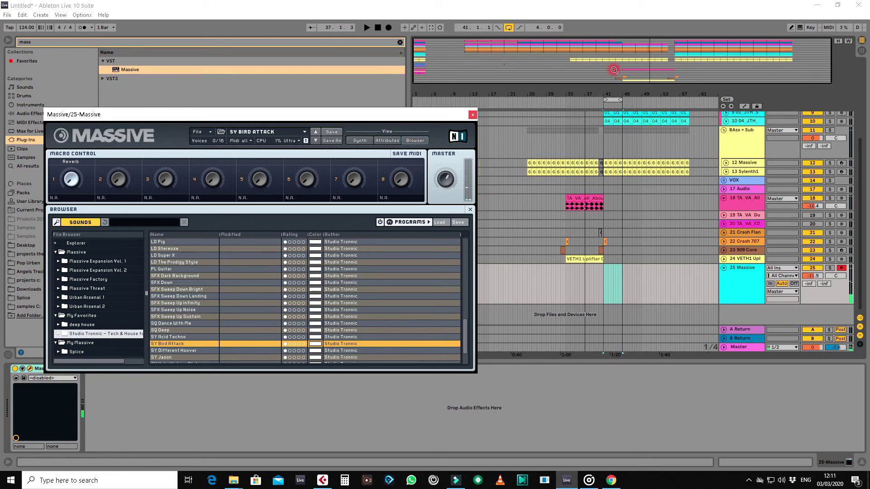
Step: Close the Massive window and record a short F#2 MIDI phrase on the Massive track over the drop at bar 41
click(589, 105)
drag(603, 92, 598, 96)
click(474, 114)
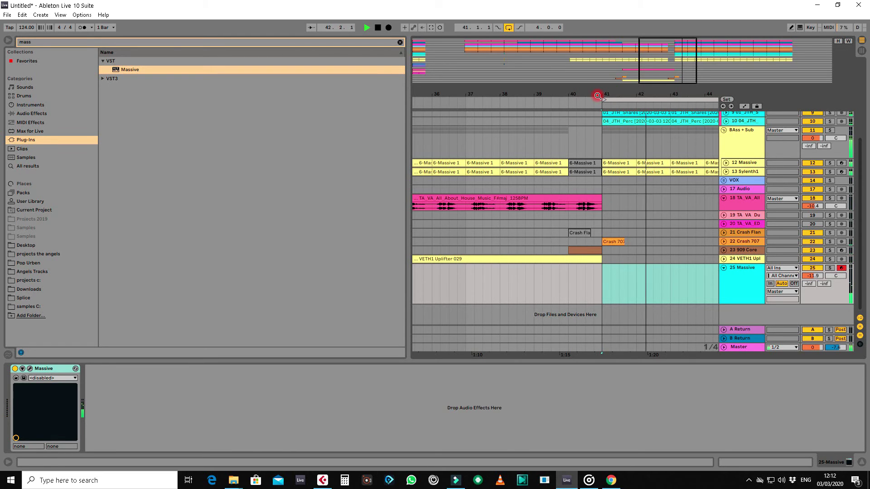
drag(598, 96, 537, 93)
click(484, 104)
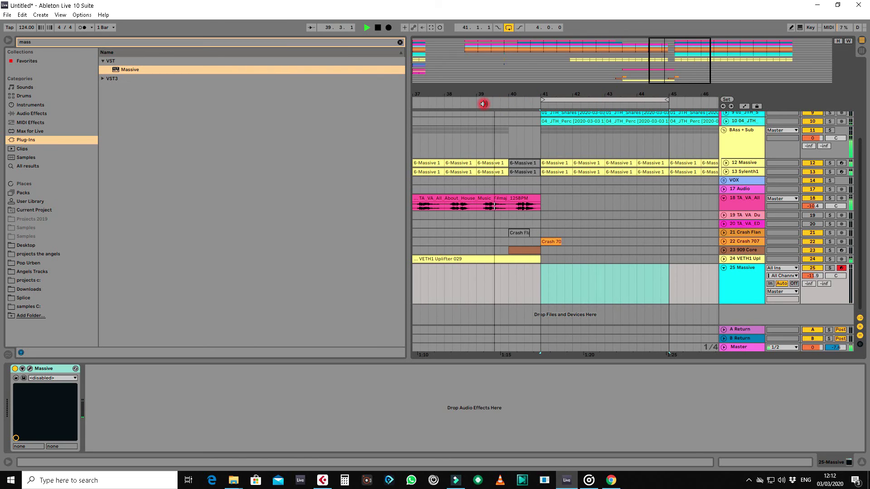
key(F9)
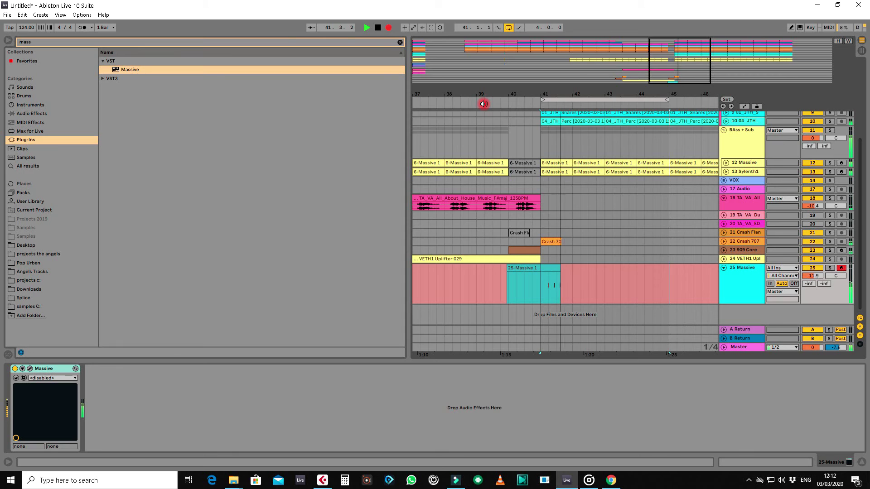
key(space)
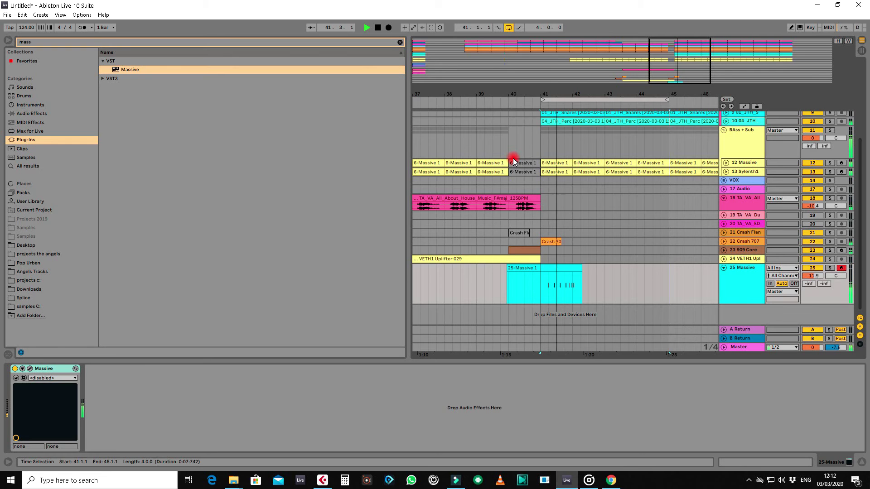
Step: Open the recorded Massive clip in an enlarged note editor, set the grid to 1/16, quantize all its notes and play it
double_click(569, 273)
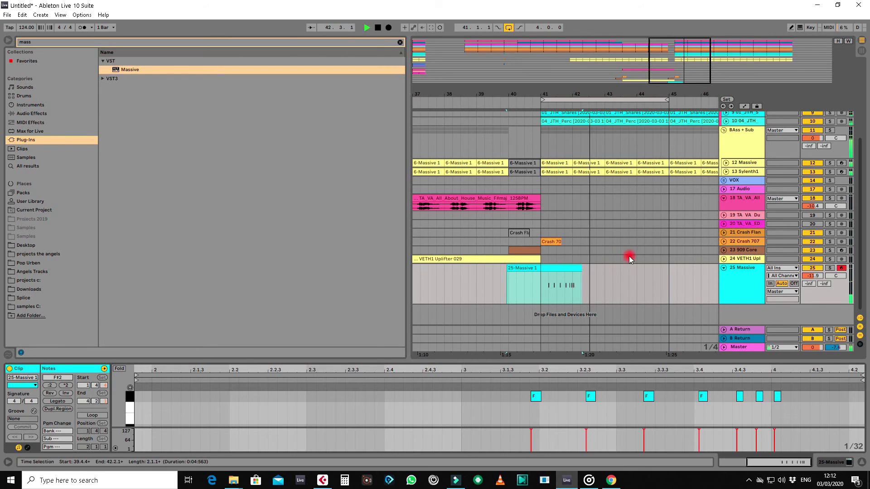
key(space)
drag(623, 361, 600, 21)
scroll(668, 268, up, 2)
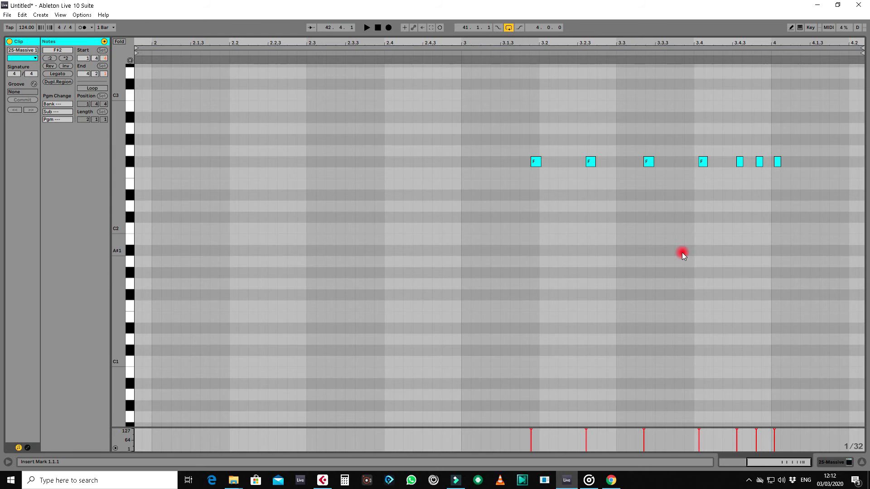
right_click(682, 255)
click(732, 379)
key(ctrl+a)
key(ctrl+u)
key(space)
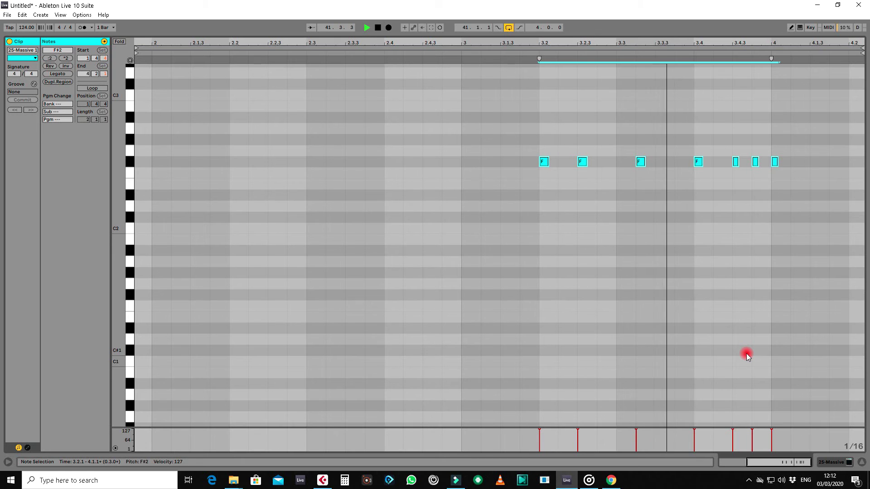
Step: Return to the arrangement, shorten the loop to two bars from bar 41, unfold tracks 7 and 8 and play the loop
click(861, 461)
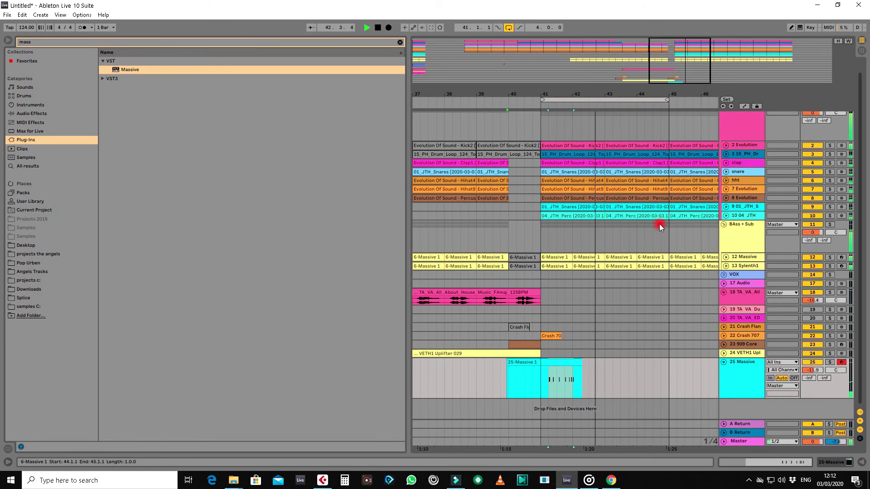
key(space)
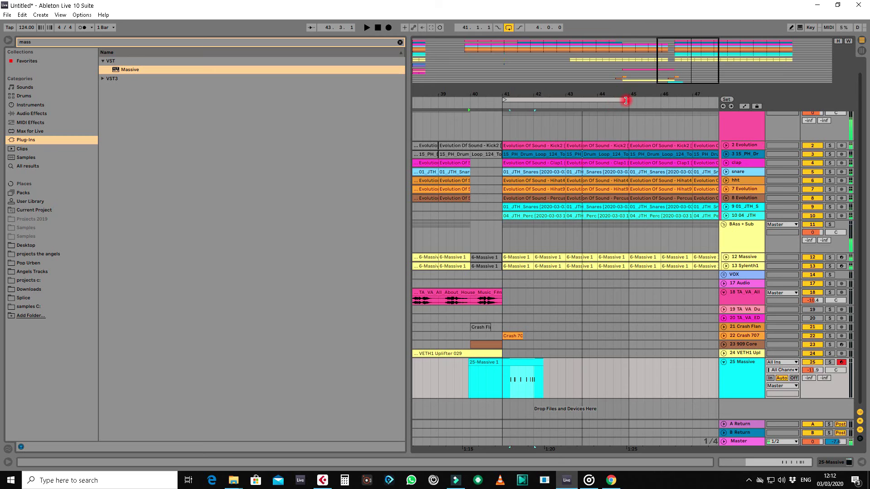
drag(625, 101, 564, 101)
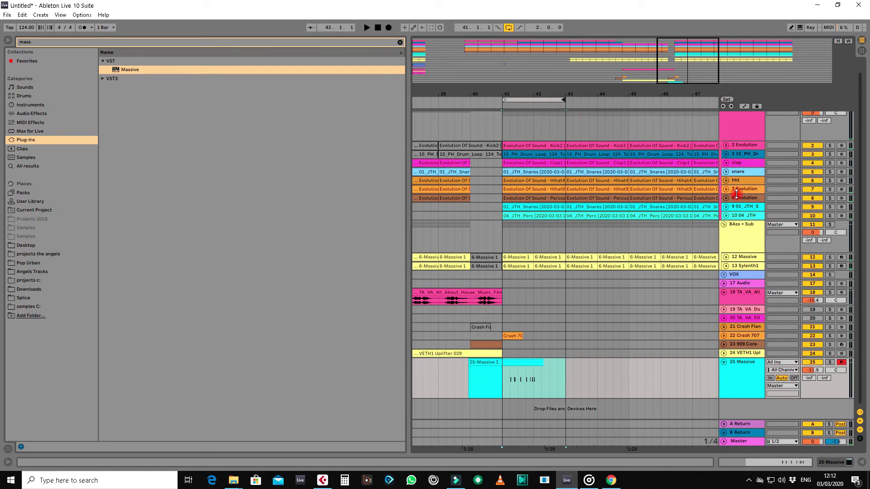
drag(737, 194, 737, 258)
key(space)
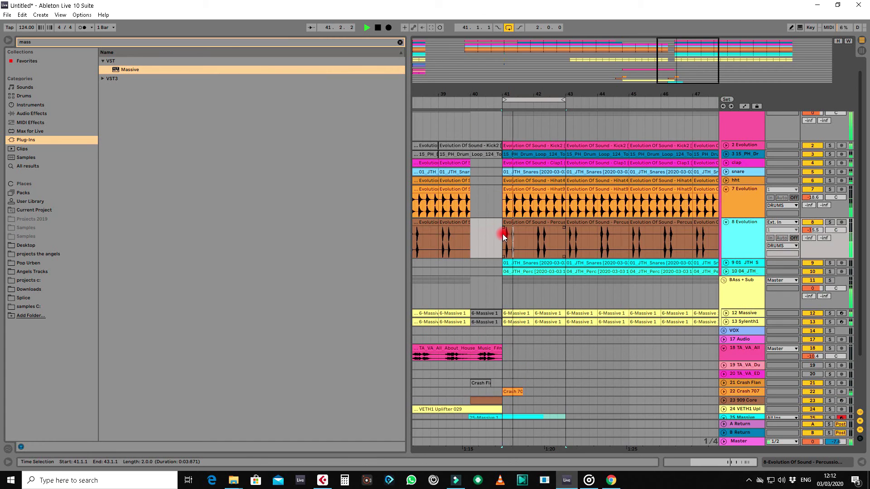
Step: Trim the start of the drop's Percussions7 clip to 41.3.1 and of the track 9 and 10 clips to 42.1.1
drag(505, 225, 519, 225)
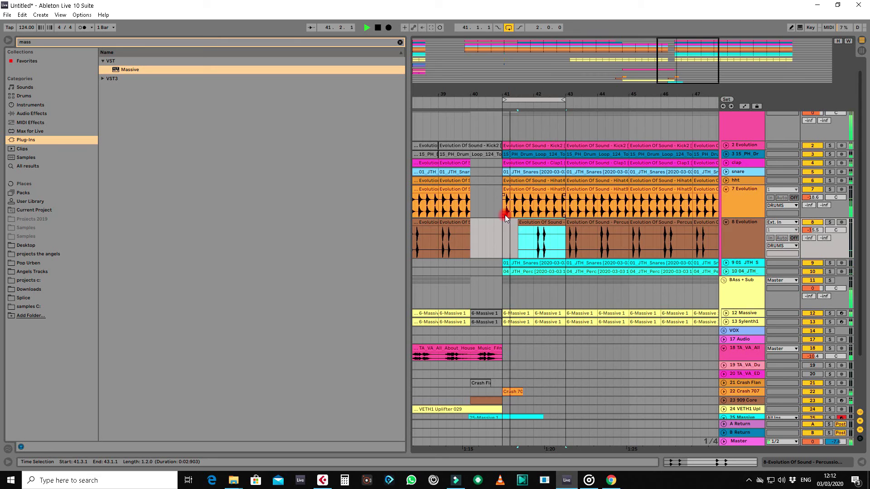
click(510, 265)
drag(509, 264, 532, 267)
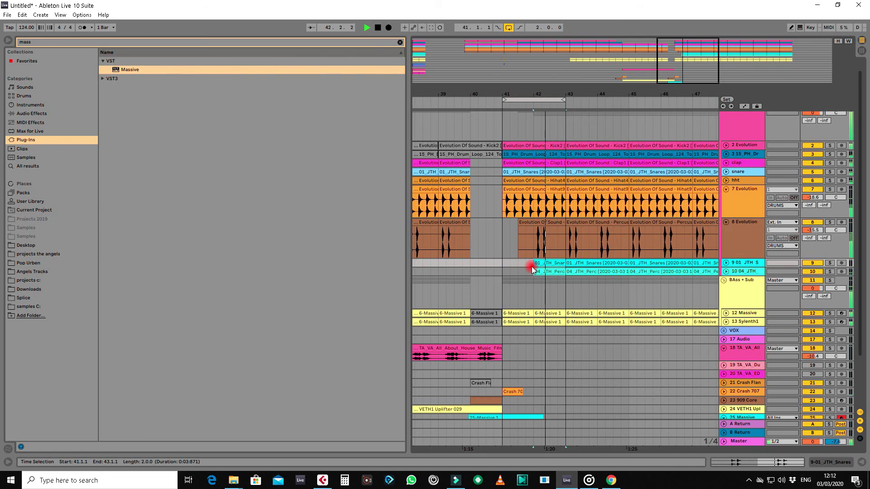
Step: Deactivate the JTH Snares and JTH Perc clips on tracks 9 and 10 in bar 42
scroll(535, 270, down, 3)
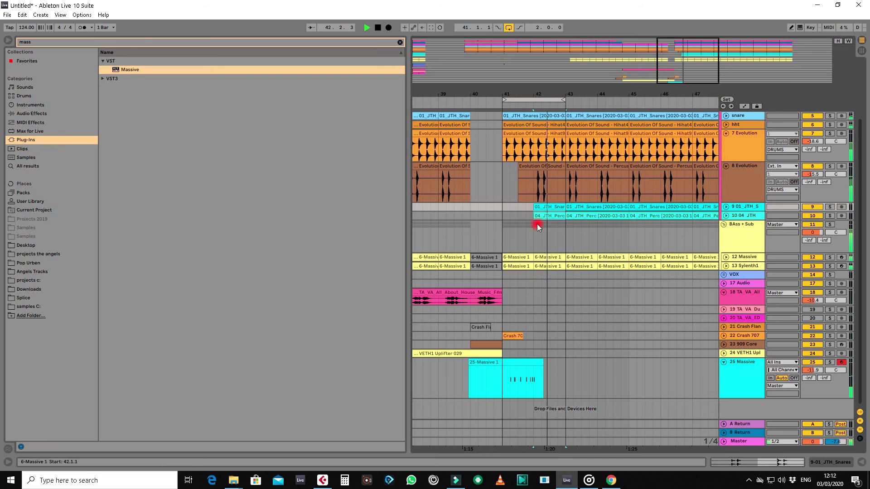
click(534, 184)
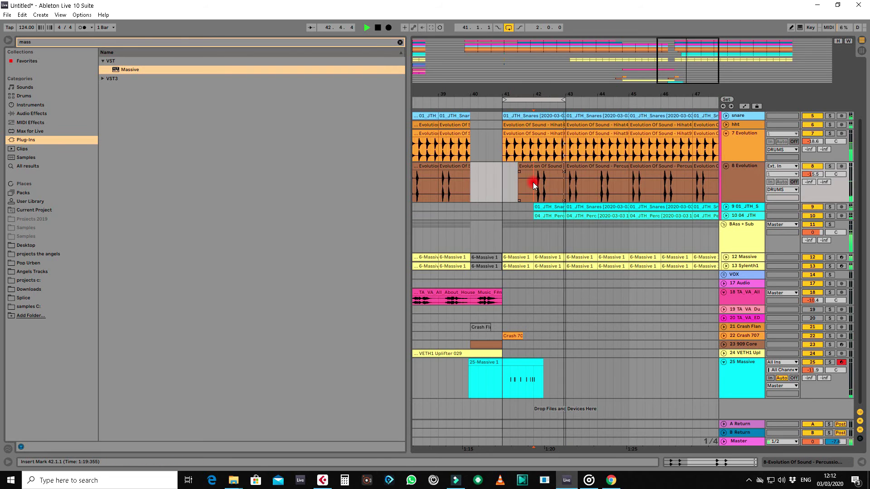
click(547, 216)
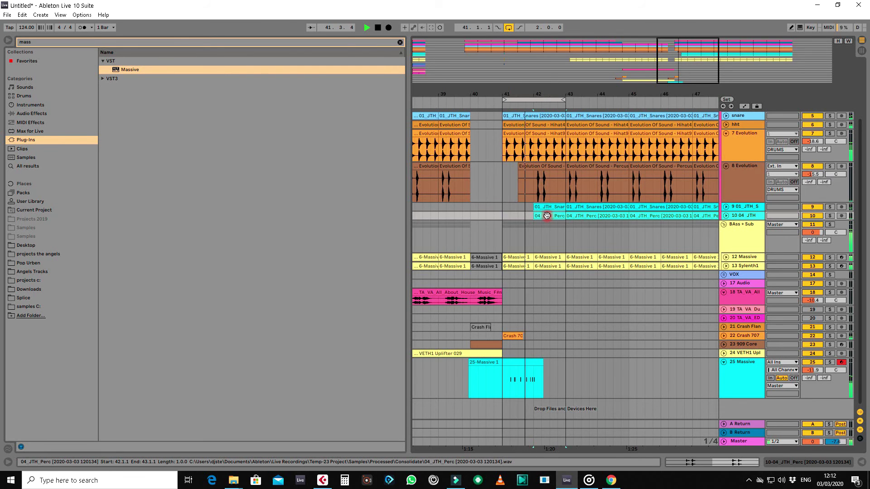
Step: Split the Percussions7 clip at 42.1.1 and 42.2.1, delete the part from 42.2.1 to 43.1.1 and set the grid to 1/16
click(535, 186)
drag(539, 95, 544, 128)
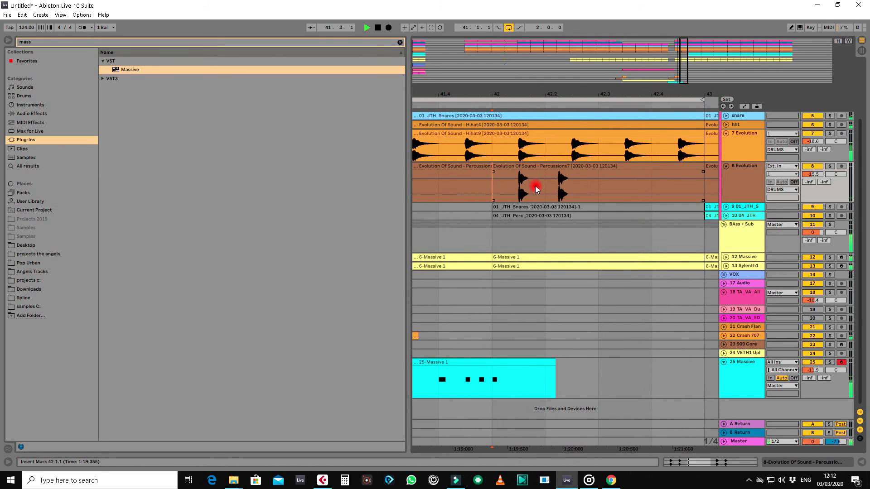
click(546, 188)
key(ctrl+e)
click(569, 172)
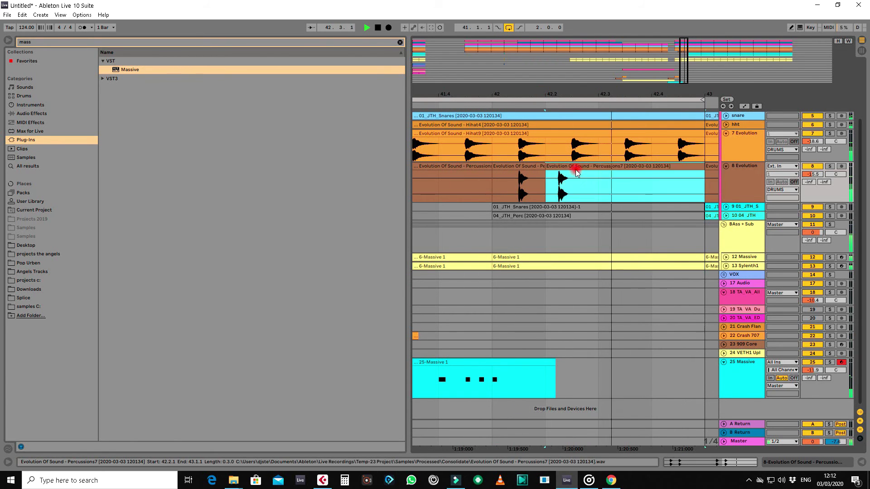
right_click(540, 183)
click(604, 334)
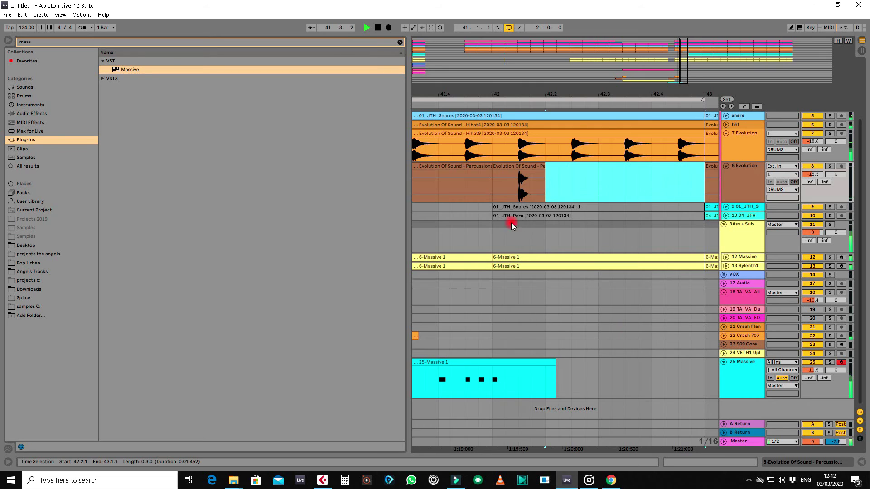
Step: Slice out the percussion hit at 42.1.3 and place copies at 42.2.2, 42.3.2, 42.3.3, 42.3.4 and 42.4.3
drag(516, 195, 618, 169)
key(ctrl+e)
key(ctrl+d)
key(ctrl+d)
key(ctrl+d)
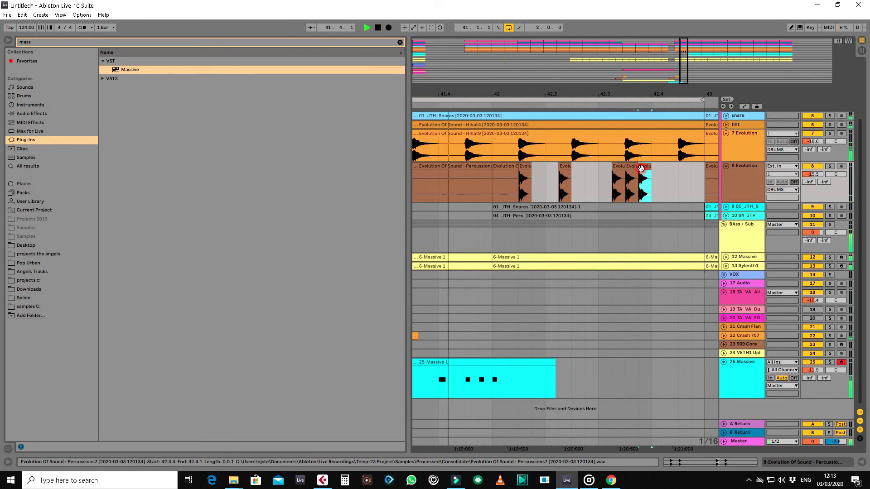
key(ctrl+d)
drag(659, 169, 682, 174)
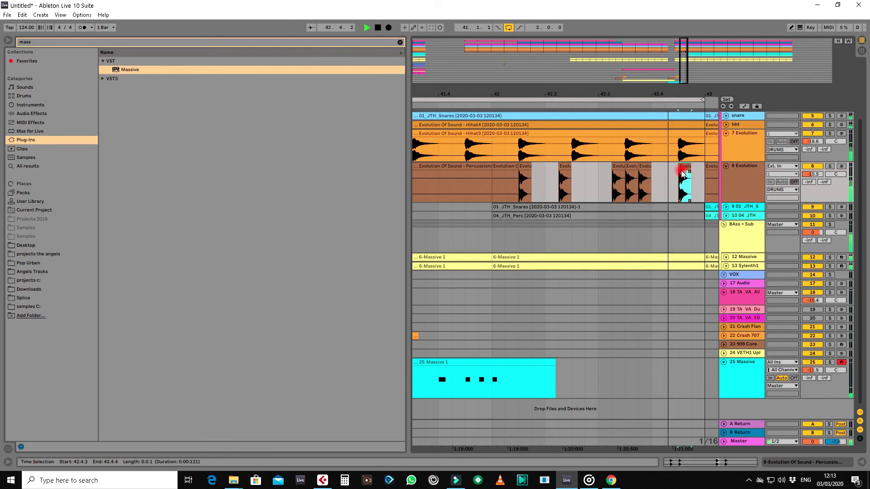
drag(590, 92, 592, 92)
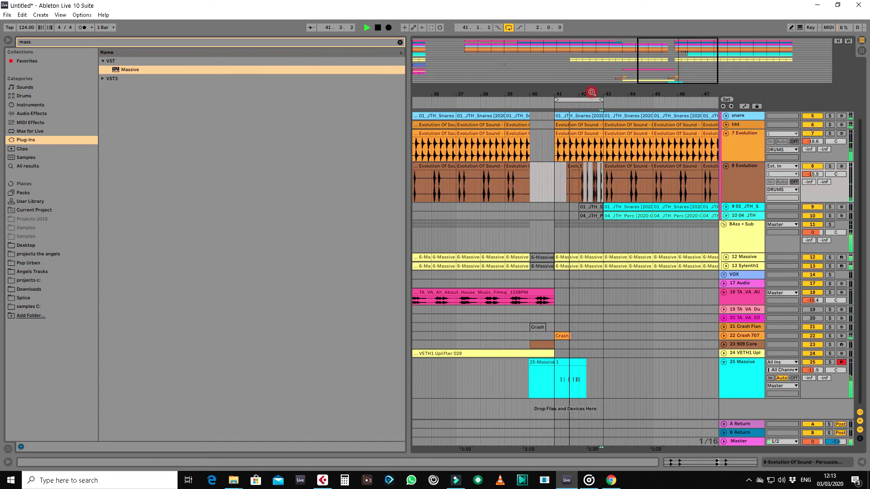
Step: Turn off loop playback and trim the start of the bar 43 Percussions7 clip on track 8 to 43.3.1
click(543, 103)
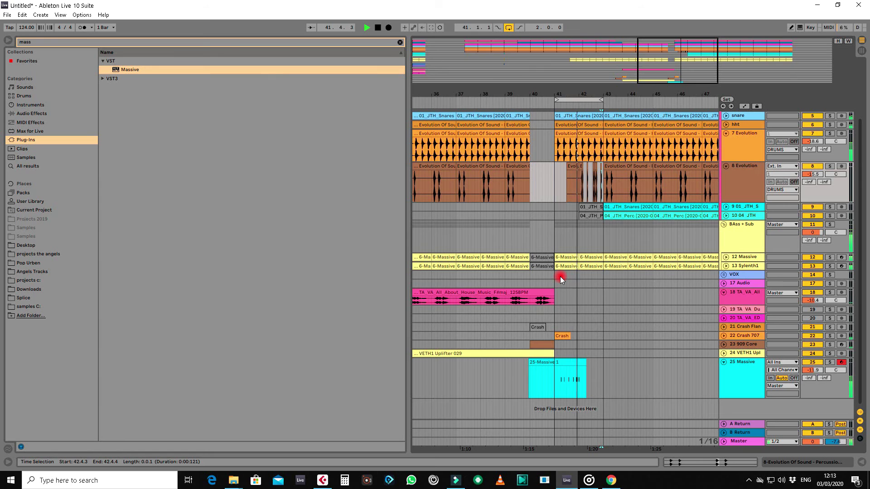
click(508, 27)
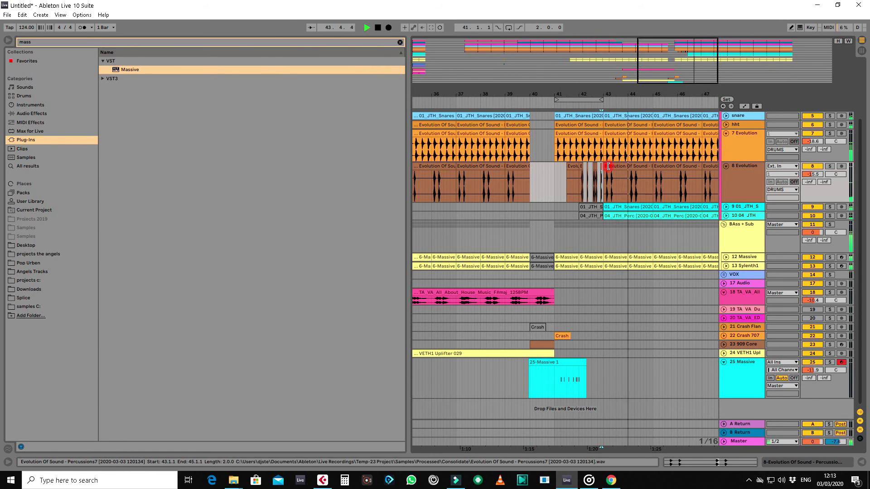
drag(605, 167, 615, 167)
Step: Duplicate the Crash 707 clip at bar 41 and move the copy to 43.1.1
click(563, 335)
key(ctrl+d)
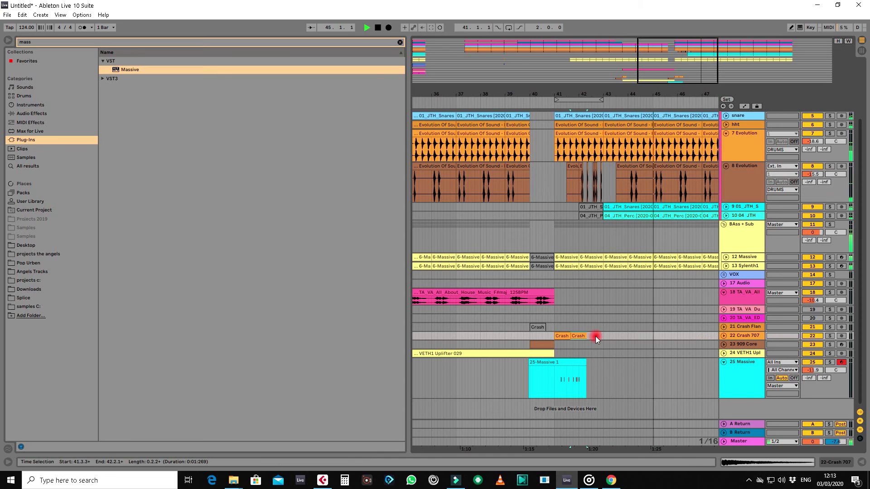
drag(579, 336, 612, 334)
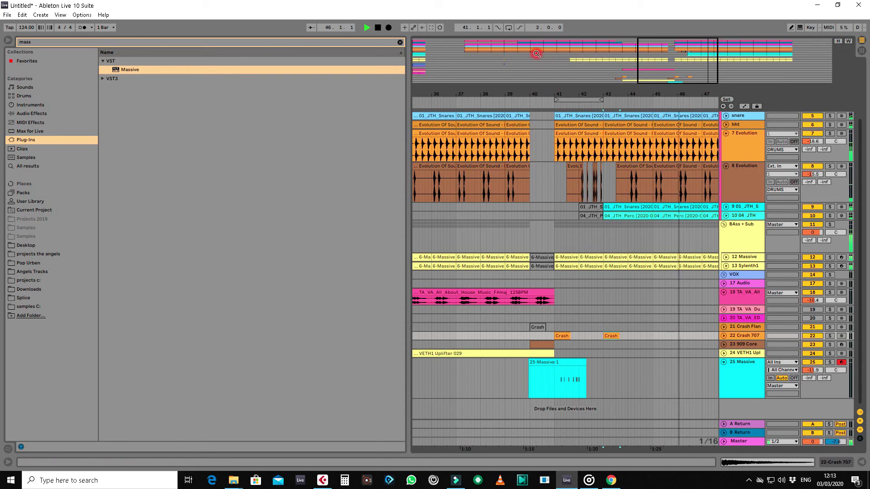
Step: Copy a Snare 909 note to 1.1.1 in the 909 Core clip at bar 40
click(504, 97)
click(504, 101)
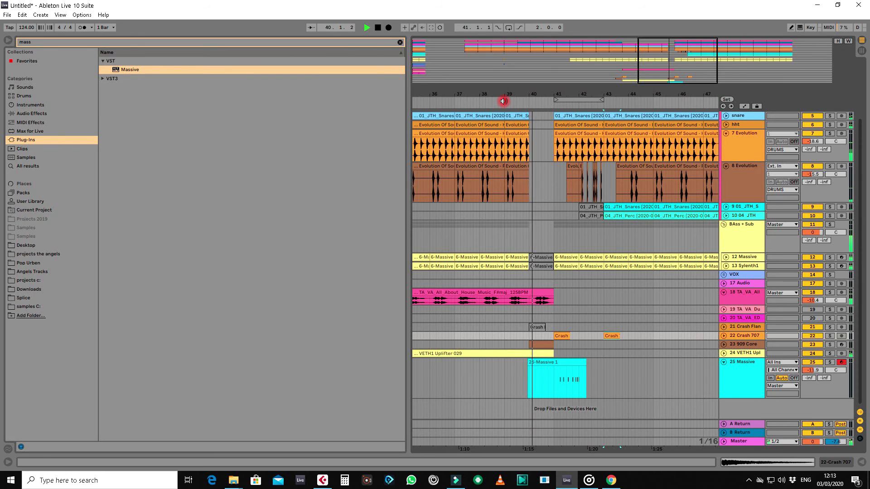
double_click(530, 343)
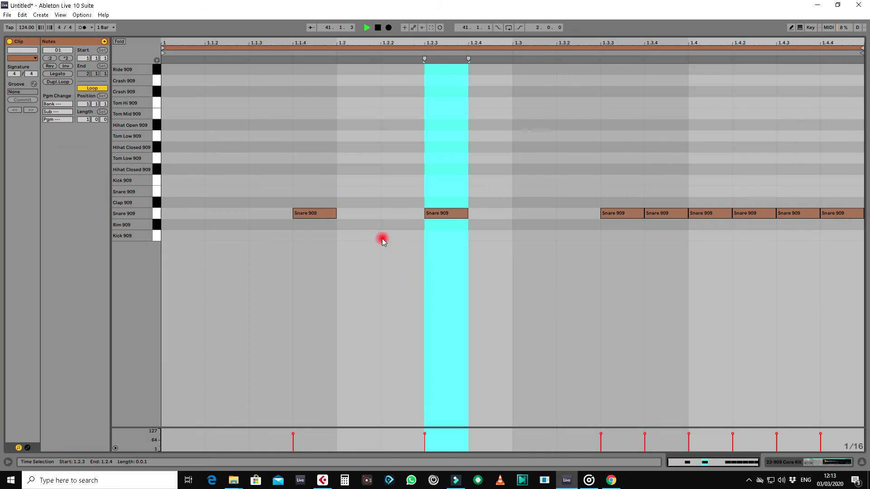
drag(315, 220, 199, 216)
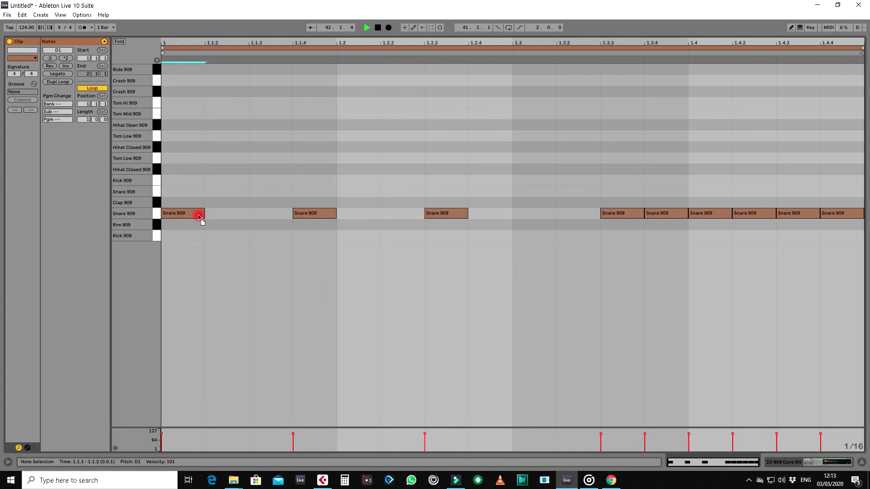
click(861, 462)
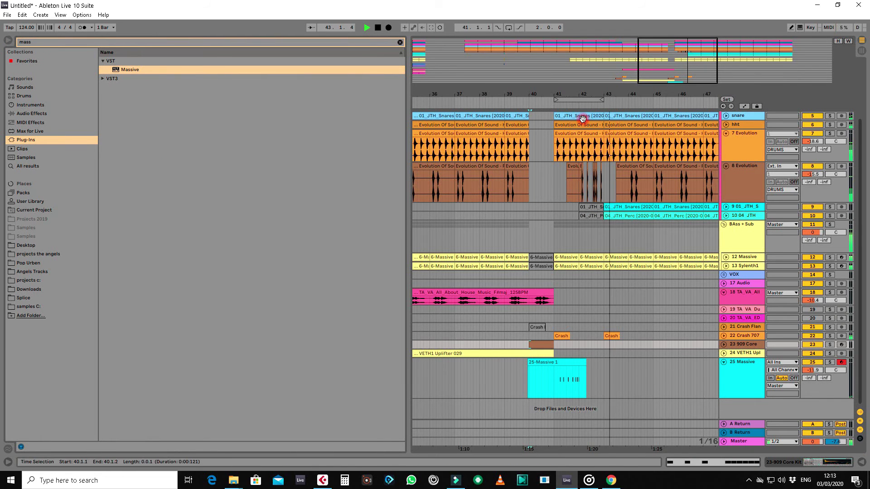
Step: Delete the Percussions7 clip at 41.3.1 on track 8 and move the sliced percussion hits from bar 42 to start at 41.1.1
click(520, 103)
drag(571, 94, 570, 113)
click(566, 166)
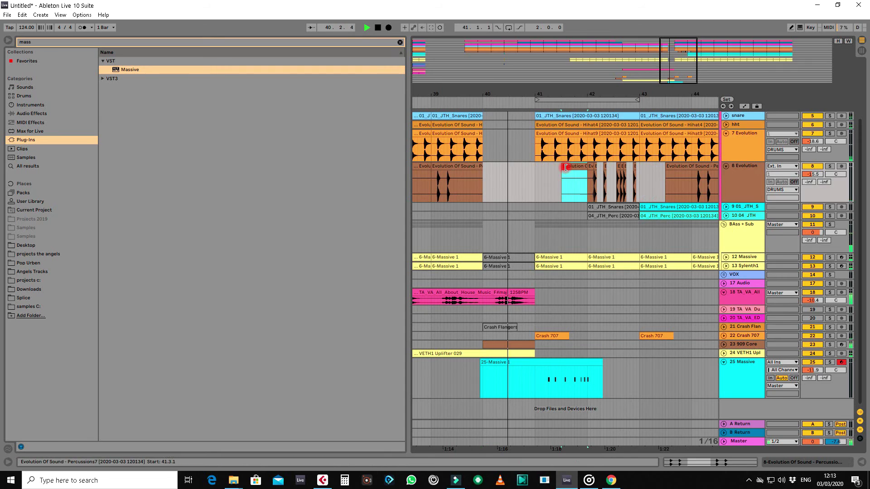
key(Delete)
drag(639, 171, 538, 168)
Step: Play the transition into the drop and deactivate the Massive lead clip on track 25
click(460, 103)
click(564, 361)
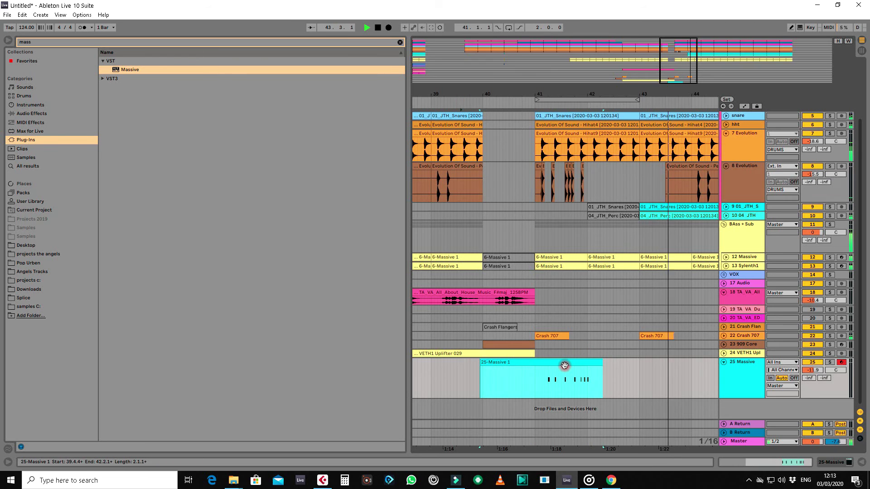
key(0)
Step: Extend the start of the Percussions7 clip back to 43.1.1 and reactivate the JTH Snares and JTH Perc clips in bar 42
drag(665, 181, 639, 181)
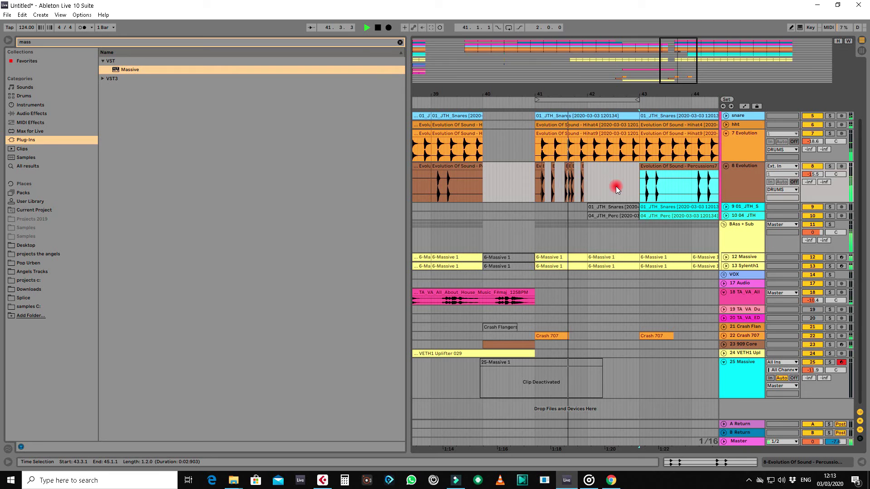
click(610, 204)
shift+click(606, 217)
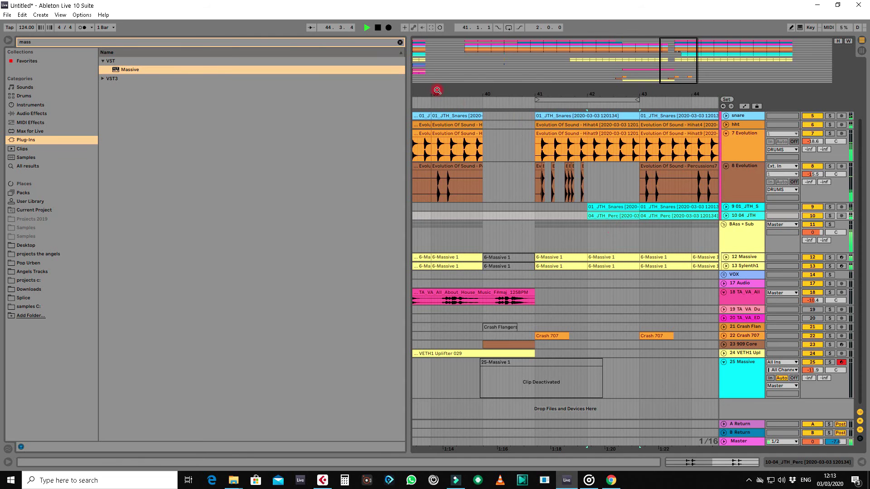
Step: Try extending the start of the JTH Snares and JTH Perc clips to 41.1.1, and restore it to 42.1.1
drag(441, 99, 482, 91)
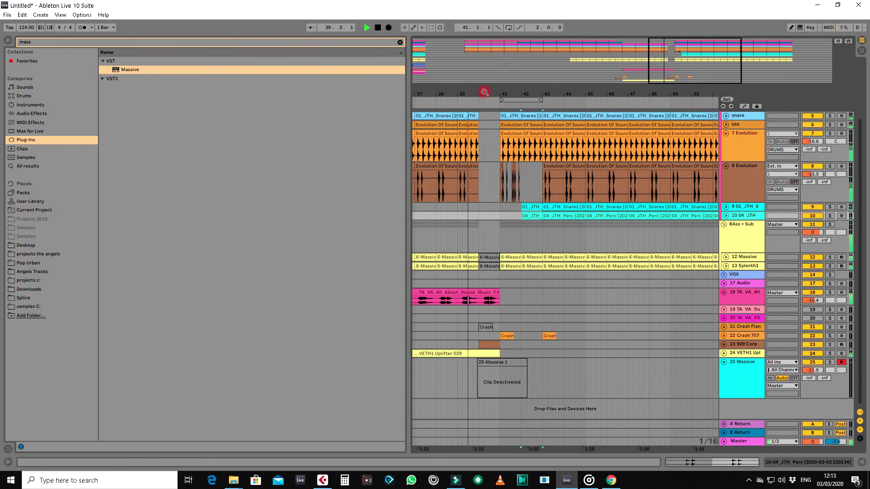
click(526, 213)
drag(522, 208, 501, 209)
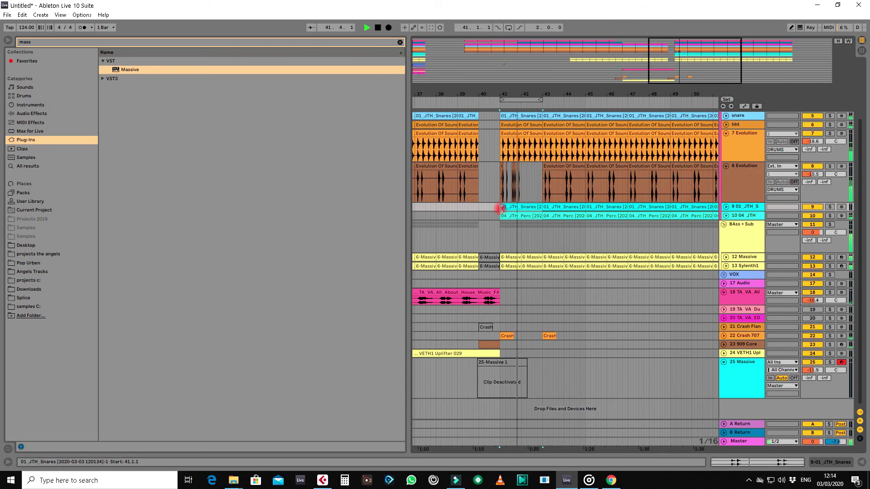
drag(501, 208, 521, 213)
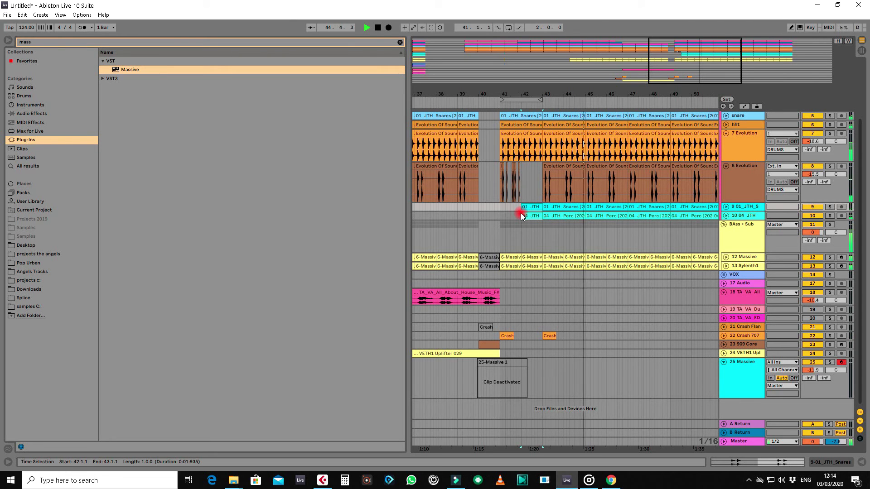
Step: Save the Live Set as "all about love" in the projects folder, leaving the temporary files in place
drag(489, 94, 528, 94)
key(ctrl+s)
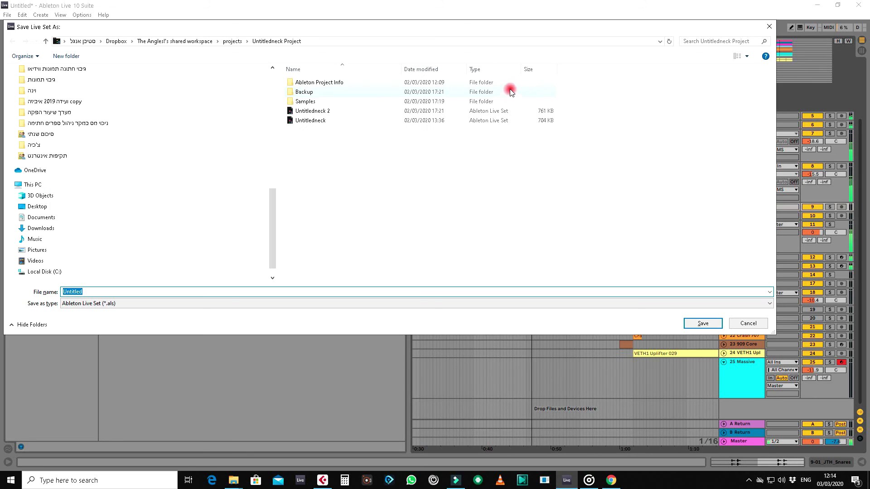
click(246, 44)
click(124, 291)
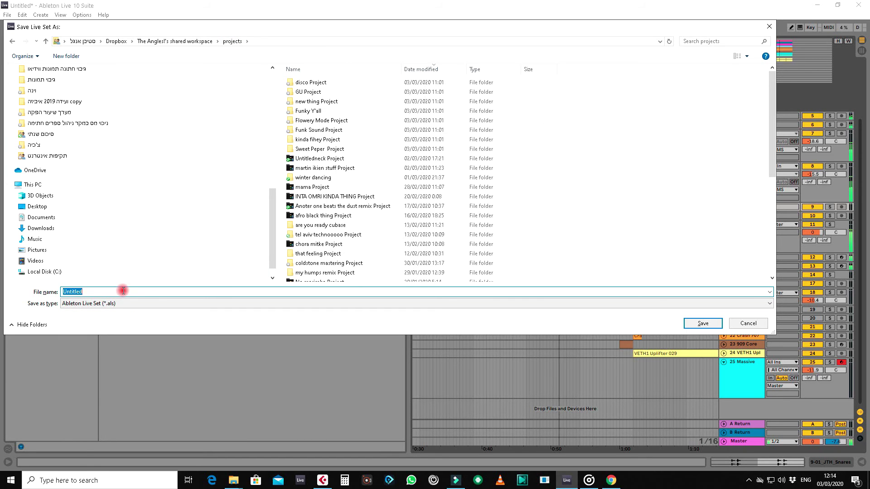
key(Return)
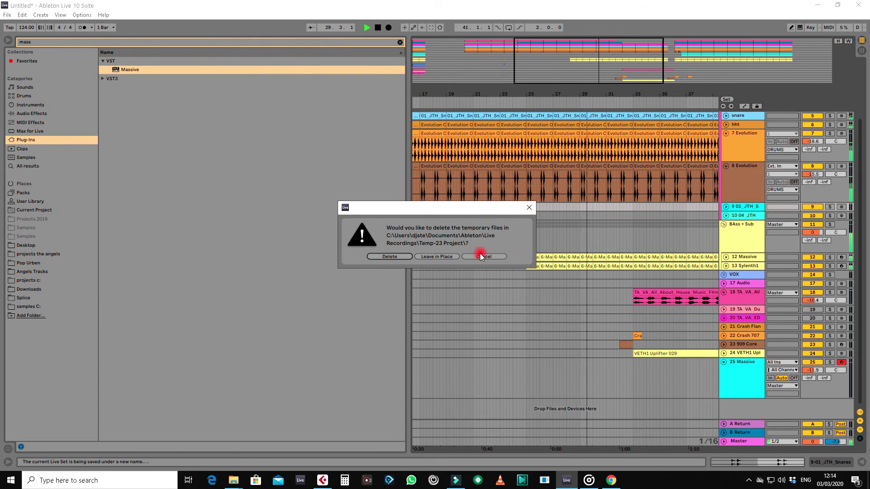
click(455, 256)
Step: Hide the browser and loop the Percussions7 clip's range from 43.1.1 to 45.1.1
click(8, 40)
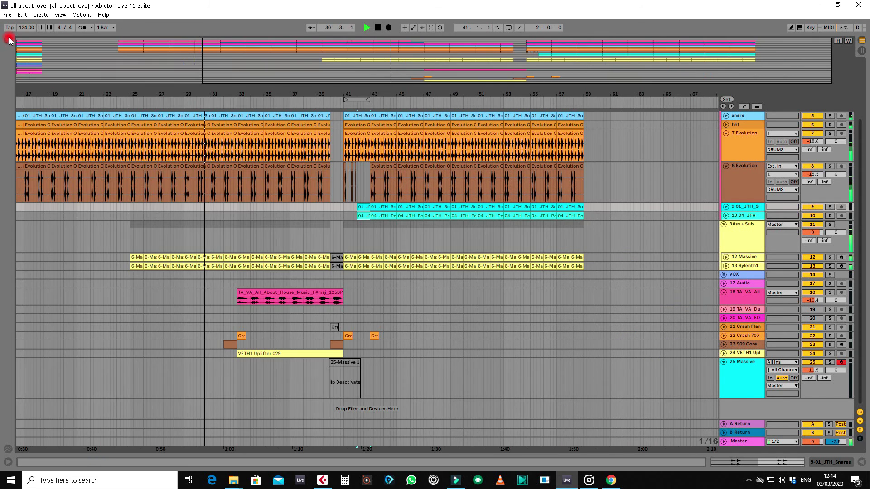
key(space)
drag(313, 94, 409, 166)
click(369, 102)
click(409, 166)
key(ctrl+l)
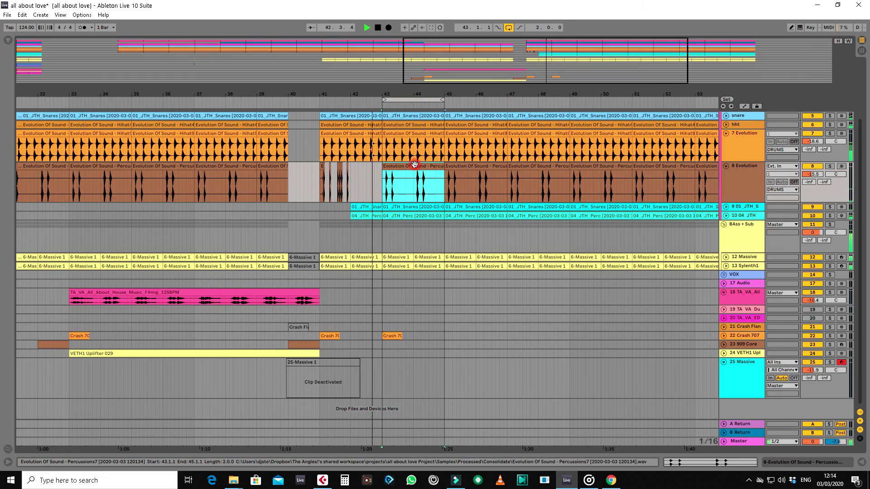
Step: Fold tracks 7 and 8 in the DRUMS group, and solo and select the clap track
scroll(743, 190, up, 3)
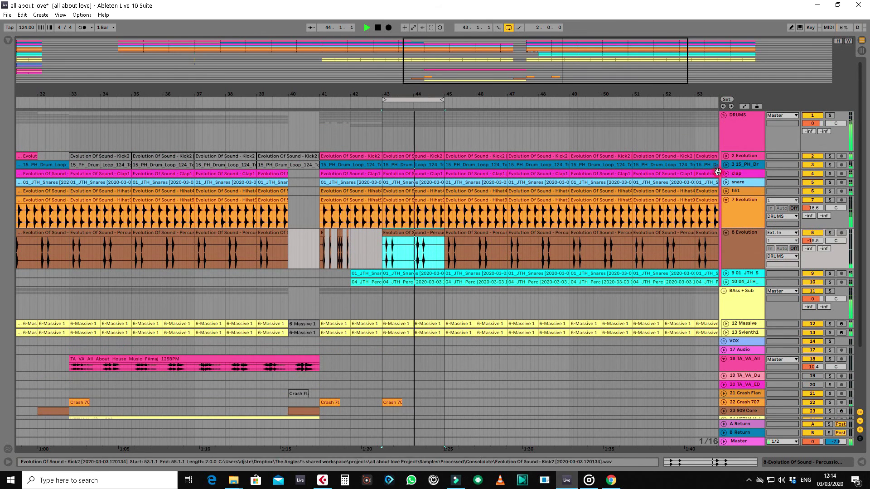
click(726, 200)
click(726, 208)
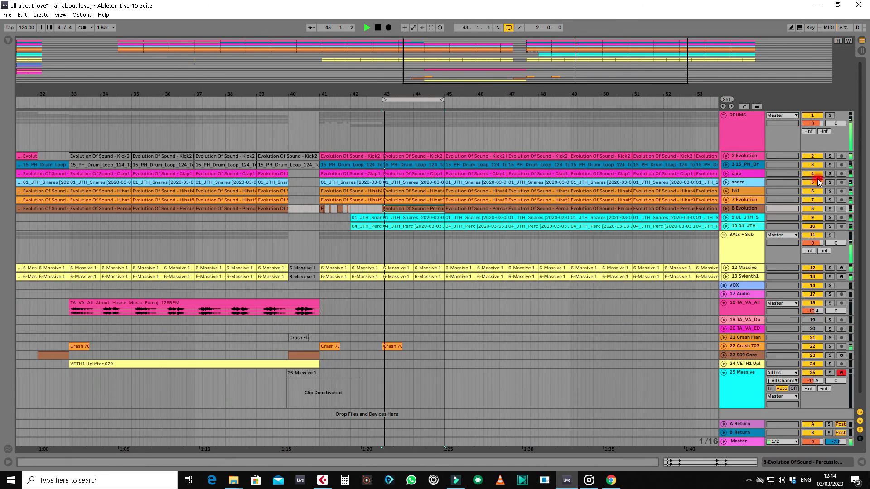
click(828, 174)
click(828, 175)
click(752, 174)
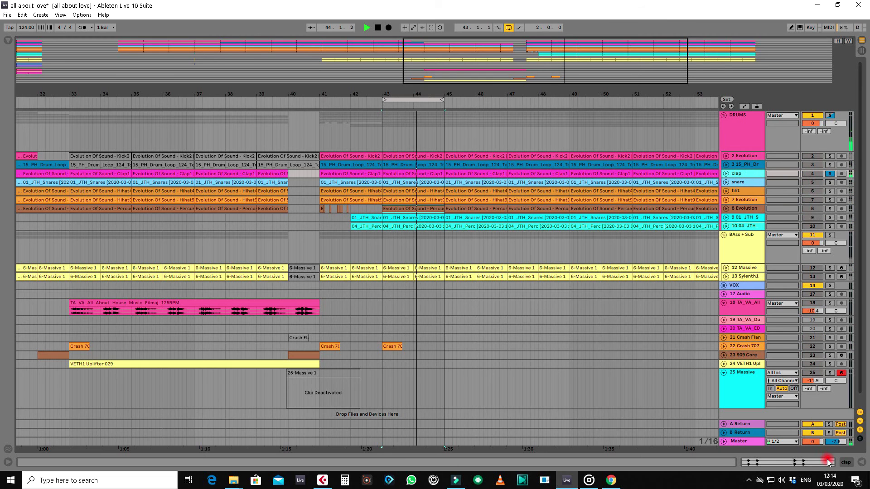
Step: Show the clap track's device chain in the arrangement
key(Tab)
key(Tab)
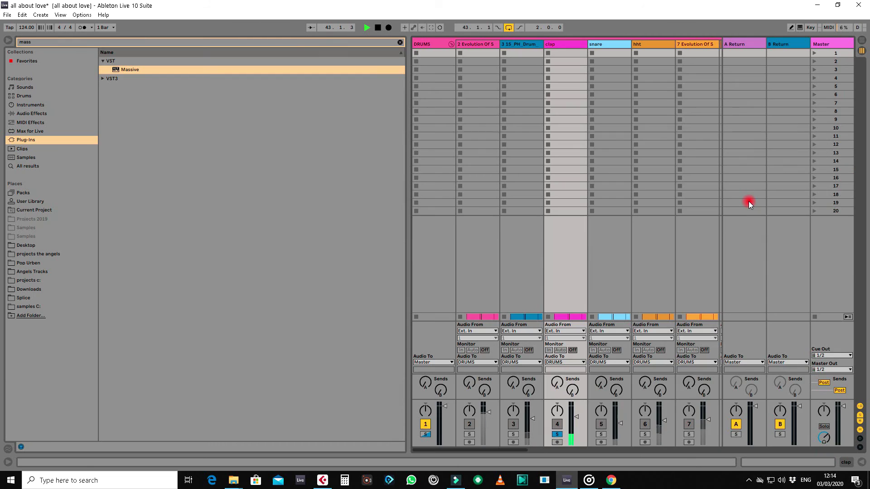
click(744, 189)
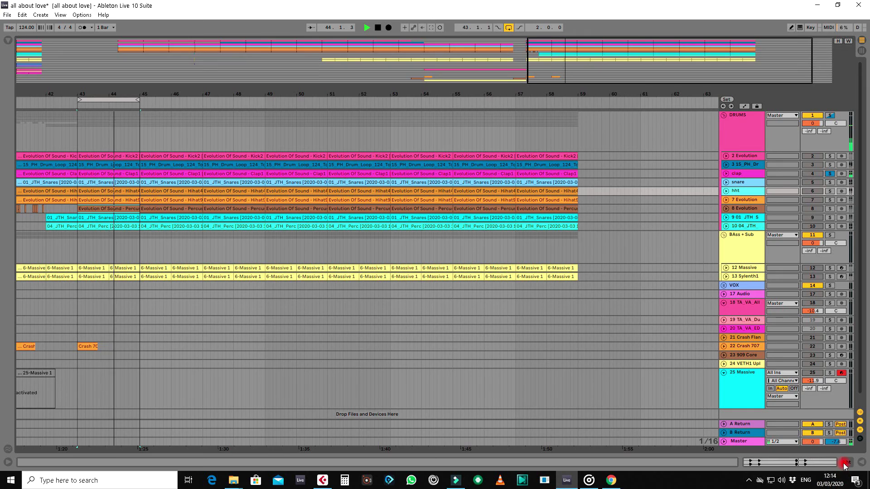
click(845, 462)
click(737, 173)
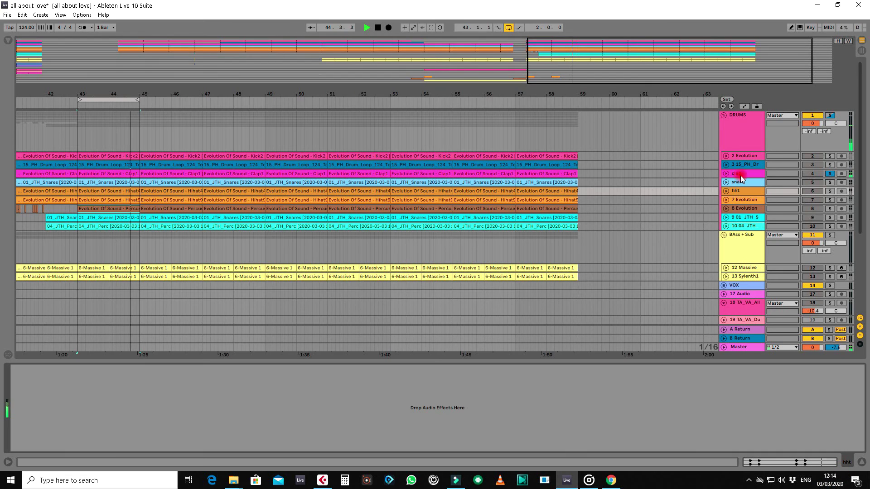
Step: Add an EQ Eight to the clap track and set its low-cut band 1 to 153 Hz
click(7, 40)
click(56, 113)
drag(38, 43, 8, 42)
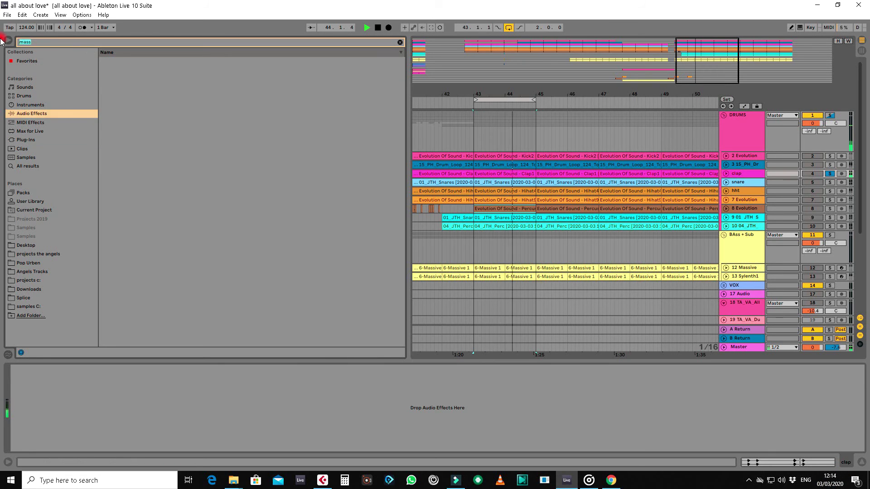
text(eq)
drag(130, 78, 126, 437)
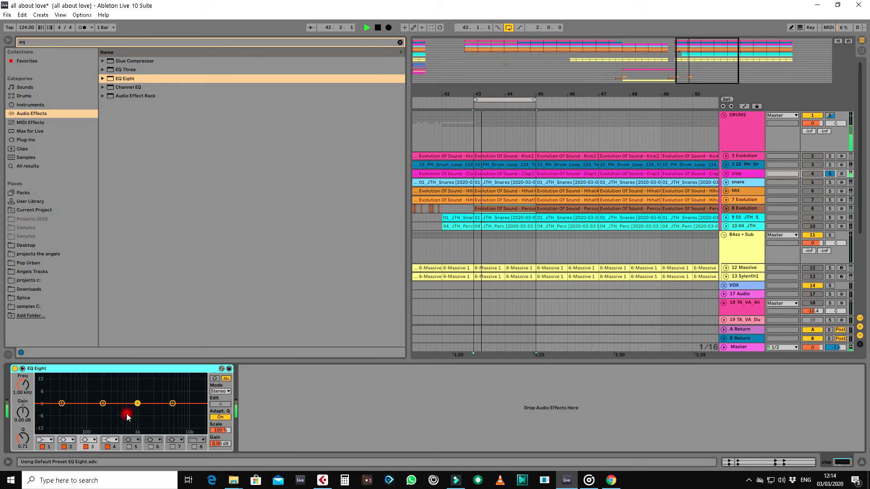
drag(62, 404, 97, 410)
Step: Add a Compressor after the EQ Eight and set its threshold to -13.4 dB and its attack to 40.8 ms
drag(43, 42, 4, 42)
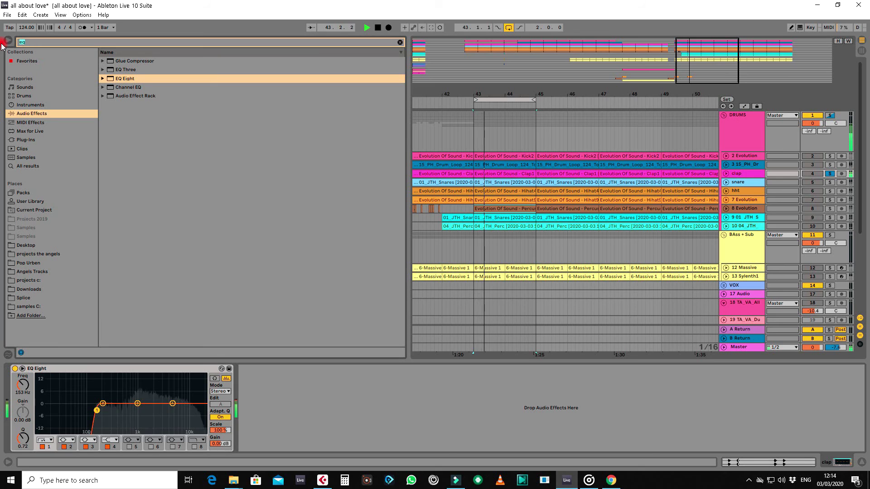
text(com)
drag(129, 95, 313, 415)
drag(278, 390, 250, 406)
click(256, 414)
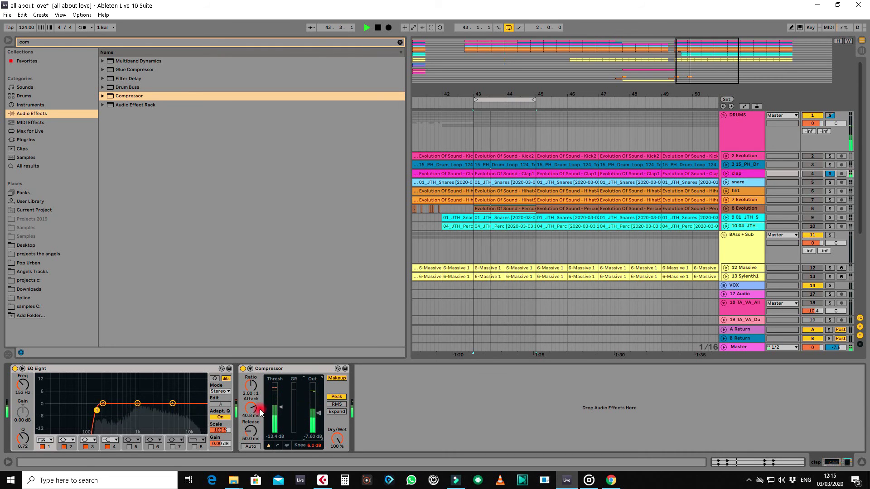
Step: Unfold the clap track, compare its sound with the Compressor bypassed and active, and fine-tune the ratio
click(744, 176)
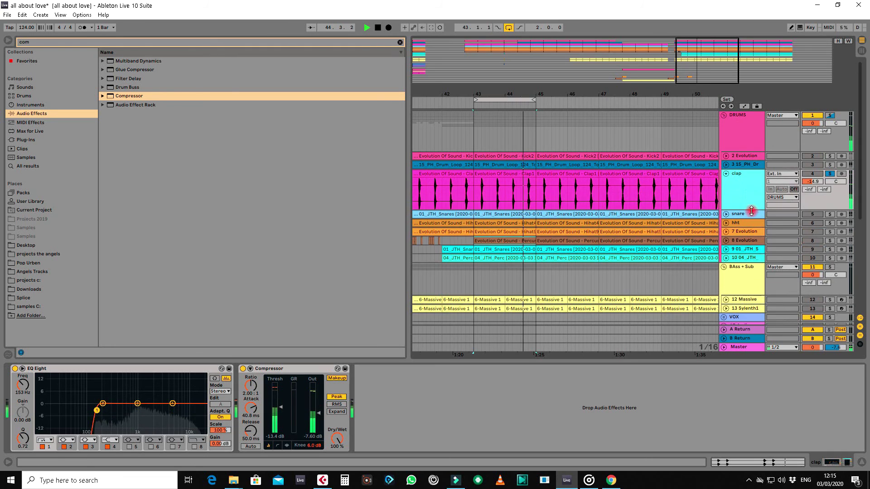
click(244, 369)
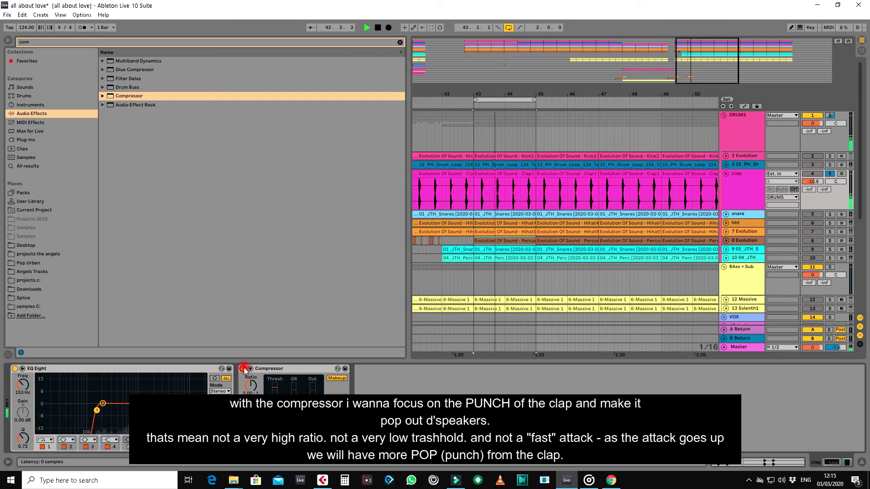
drag(249, 386, 248, 385)
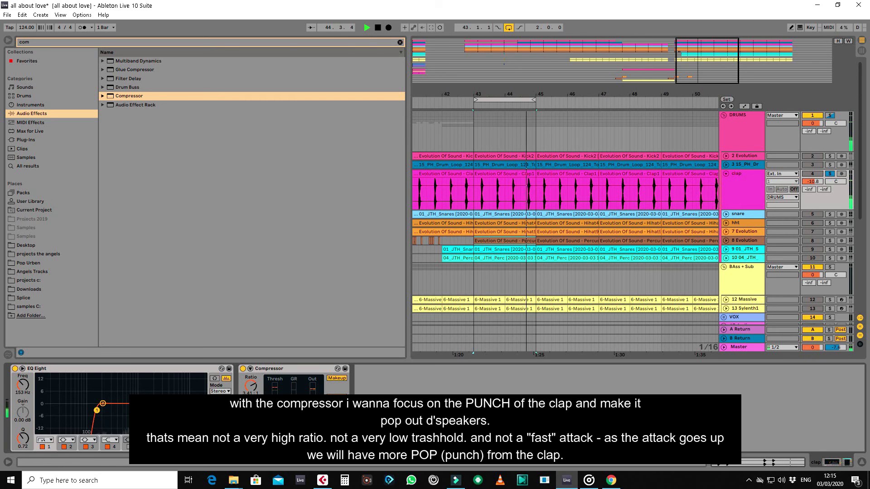
Step: Unsolo the clap track and lower its volume to -14.0 dB
click(829, 175)
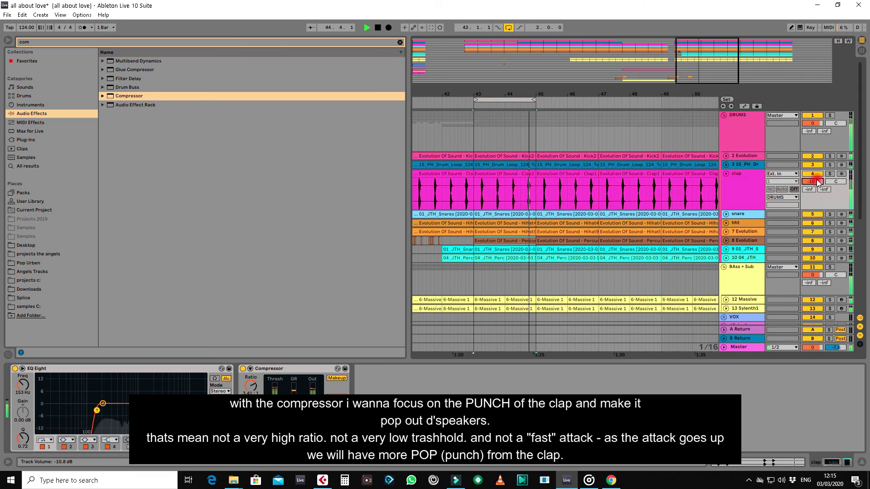
drag(818, 182, 817, 185)
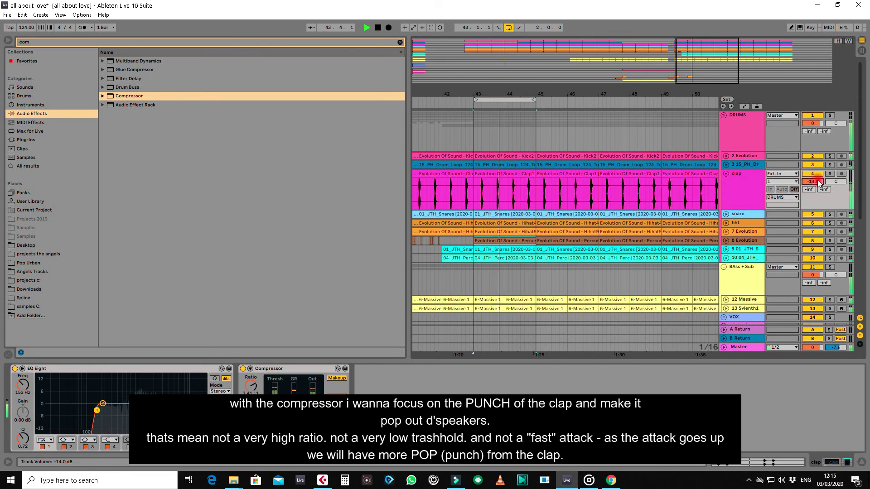
Step: Solo the snare track, add an EQ Eight to it and set band 1 as a low cut at 182 Hz
click(830, 214)
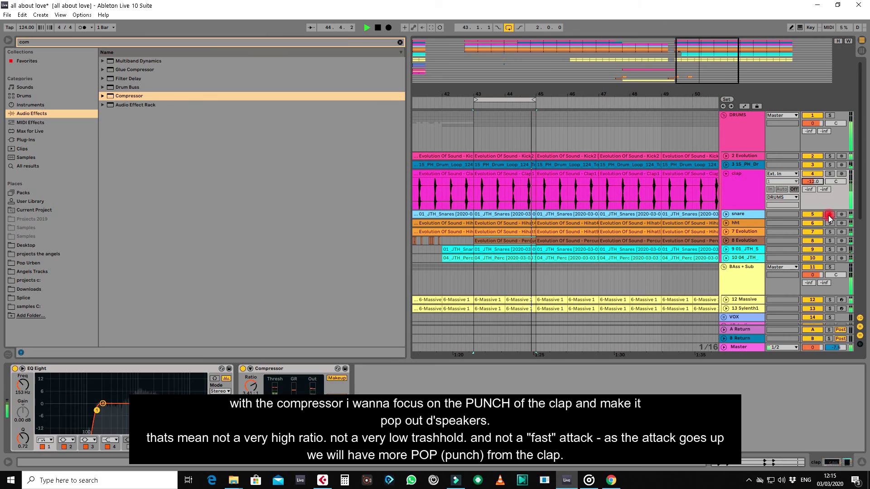
click(747, 214)
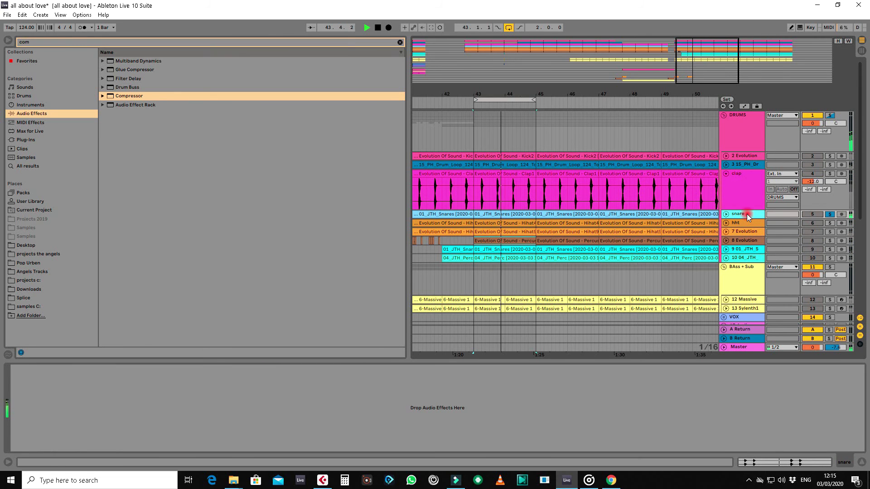
click(35, 41)
text(eq)
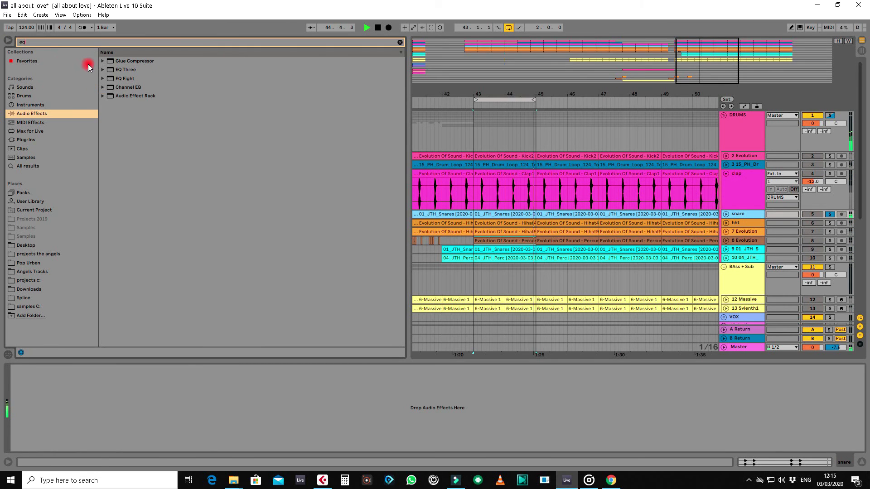
drag(122, 79, 131, 387)
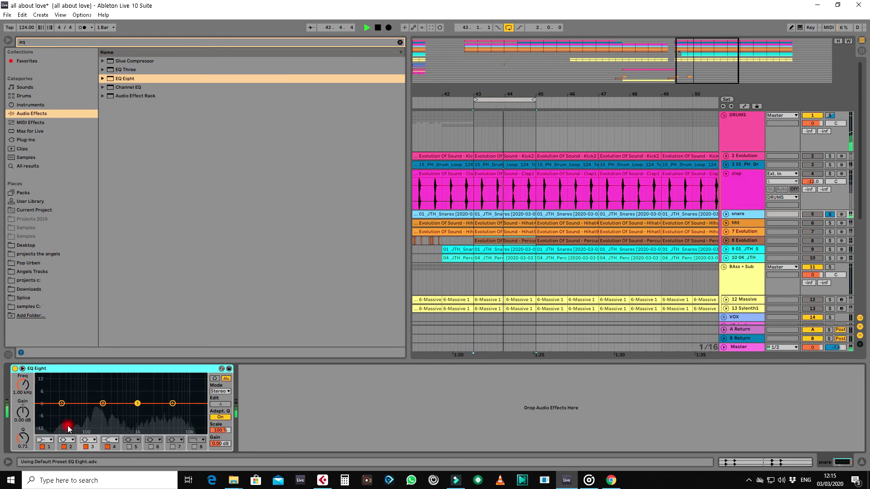
click(45, 440)
click(46, 388)
drag(62, 403, 100, 413)
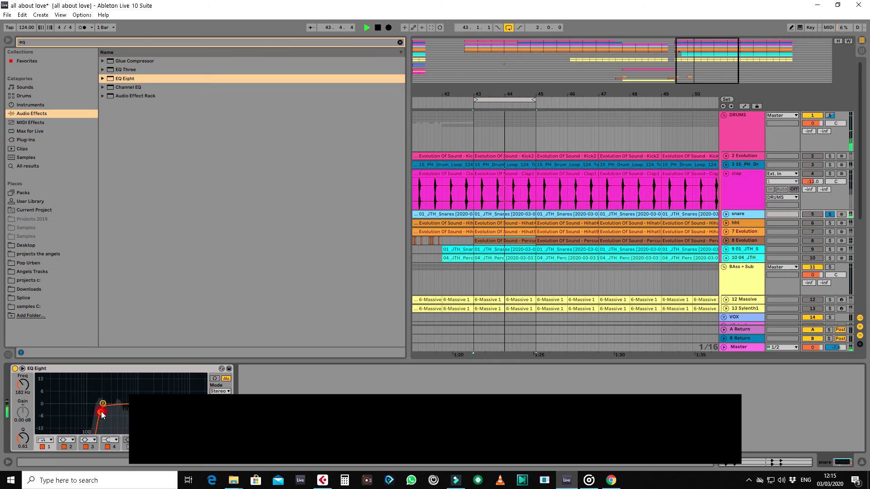
Step: Solo the clap track, add a Reverb after its Compressor and turn off the Reverb's Chorus
click(830, 174)
click(741, 182)
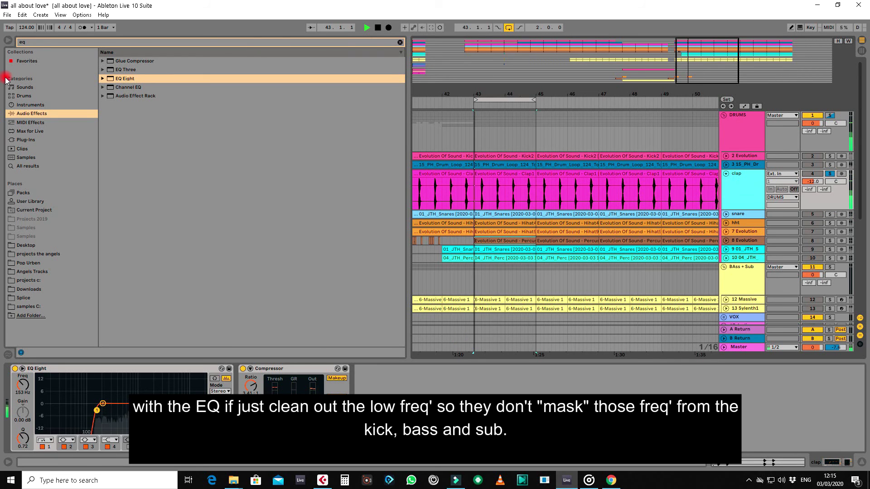
drag(39, 43, 2, 41)
text(reb)
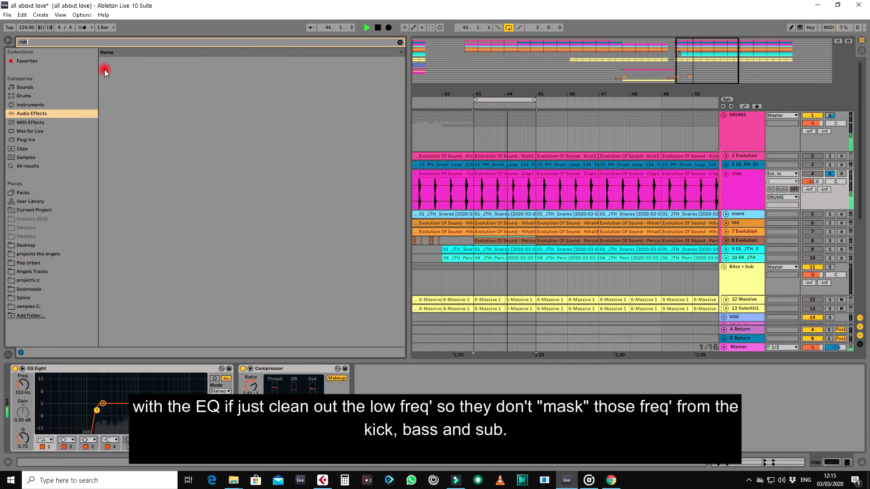
key(BackSpace)
key(BackSpace)
key(BackSpace)
text(r)
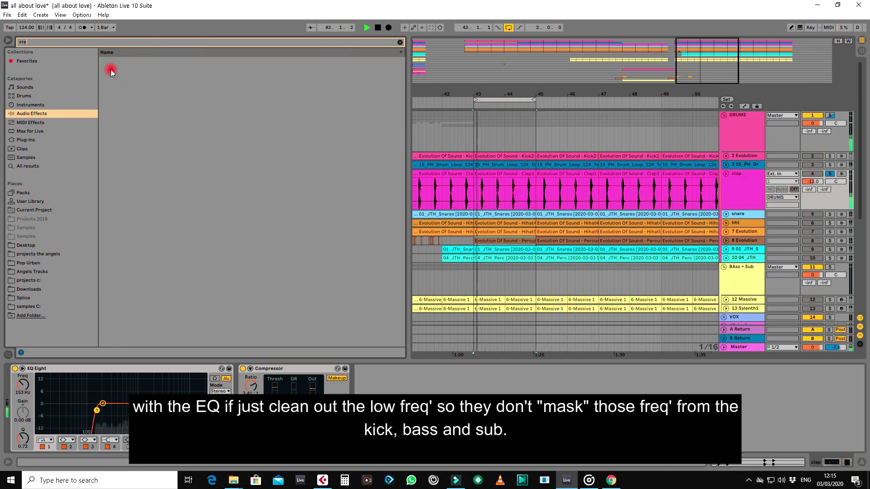
text(e)
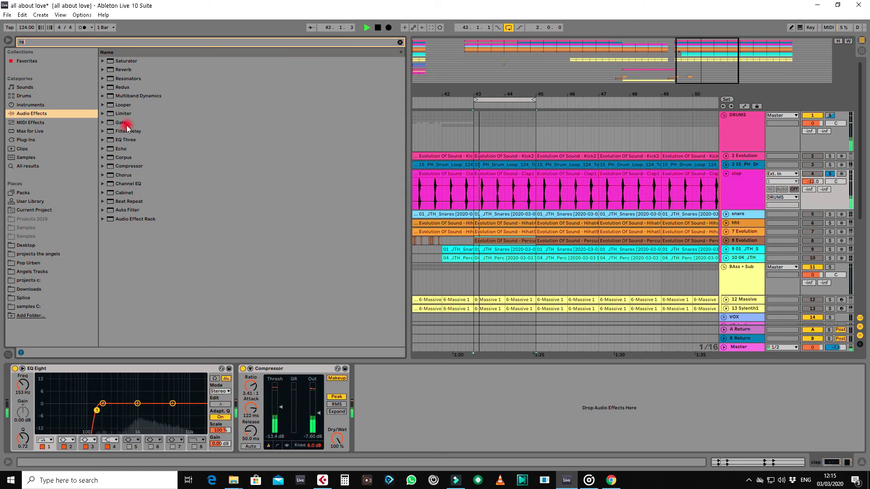
drag(124, 69, 439, 413)
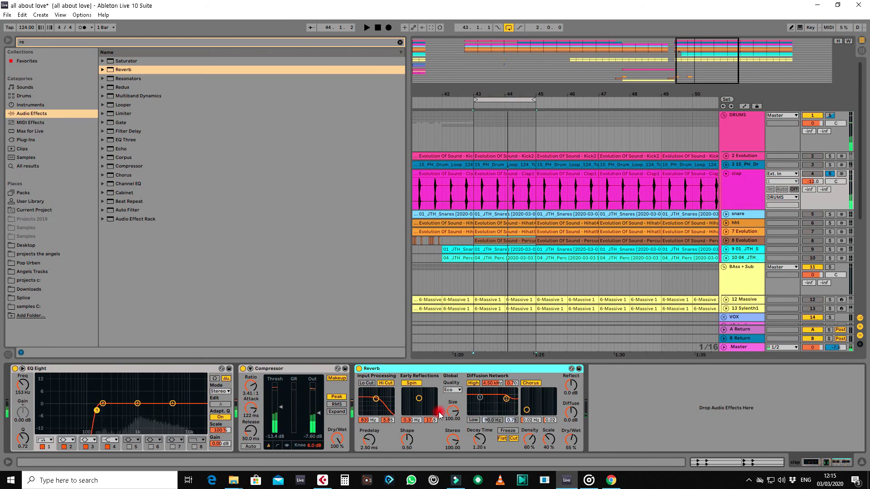
click(533, 384)
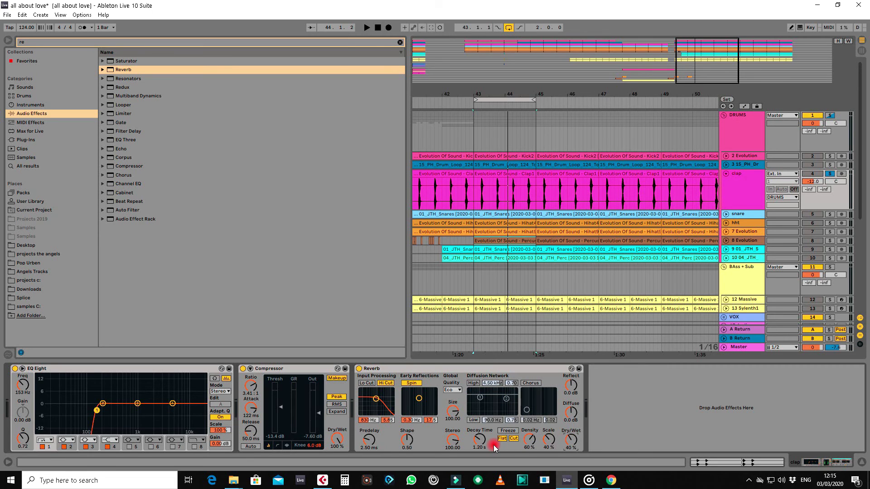
Step: Play the soloed clap, lower the Reverb's Dry/Wet to 34% and turn on the metronome
key(space)
drag(565, 440, 566, 442)
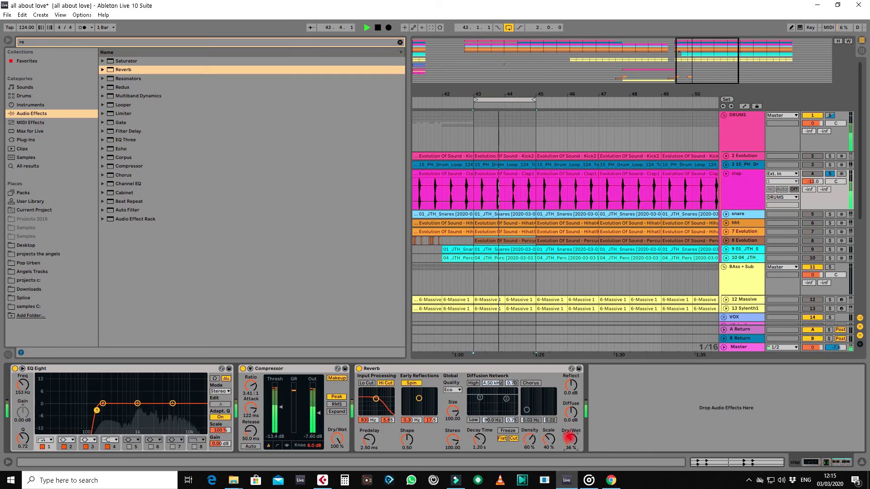
click(84, 28)
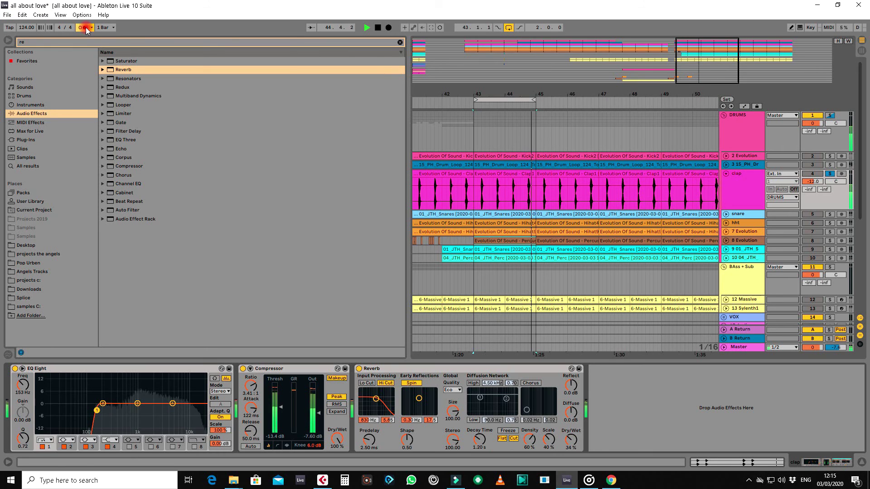
Step: Set the clap Reverb's quality to High, its decay time to 932 ms and its Dry/Wet to 31%
drag(479, 435, 482, 440)
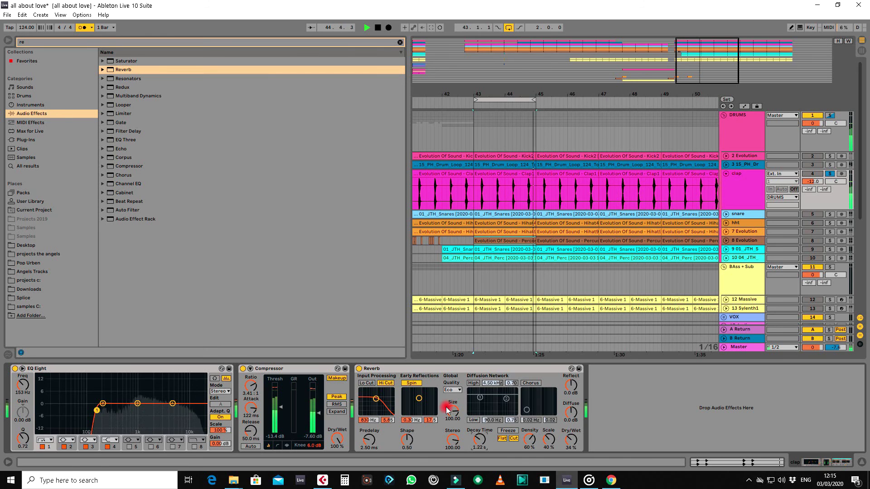
click(453, 390)
click(452, 403)
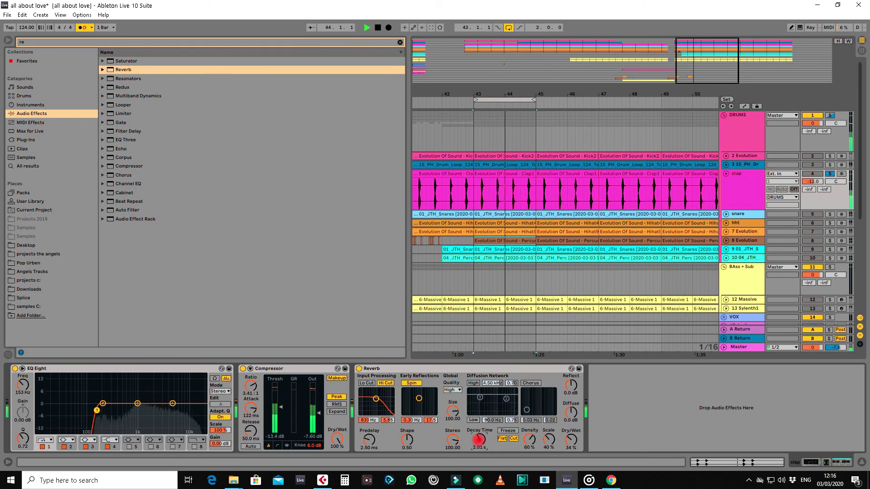
drag(478, 439, 478, 441)
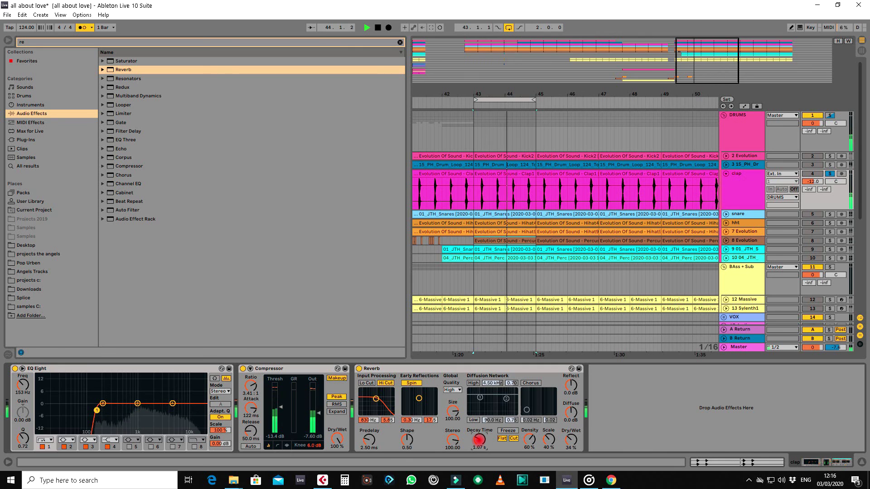
drag(478, 441, 478, 441)
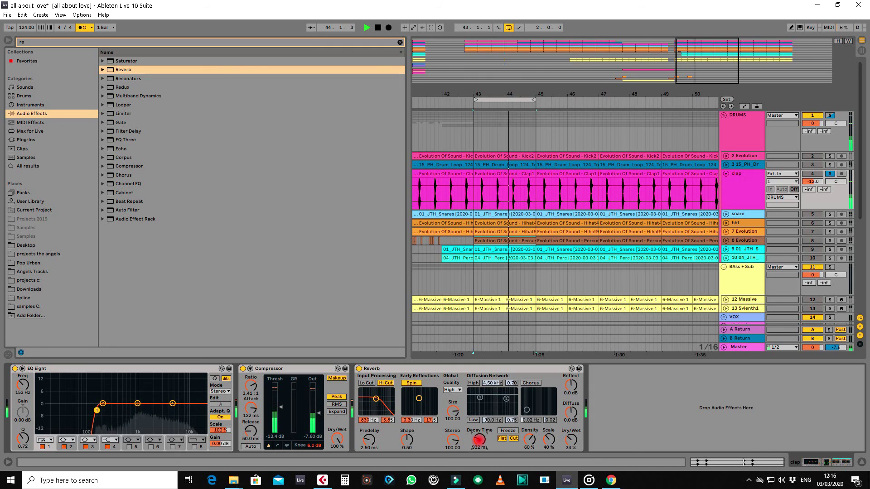
click(570, 439)
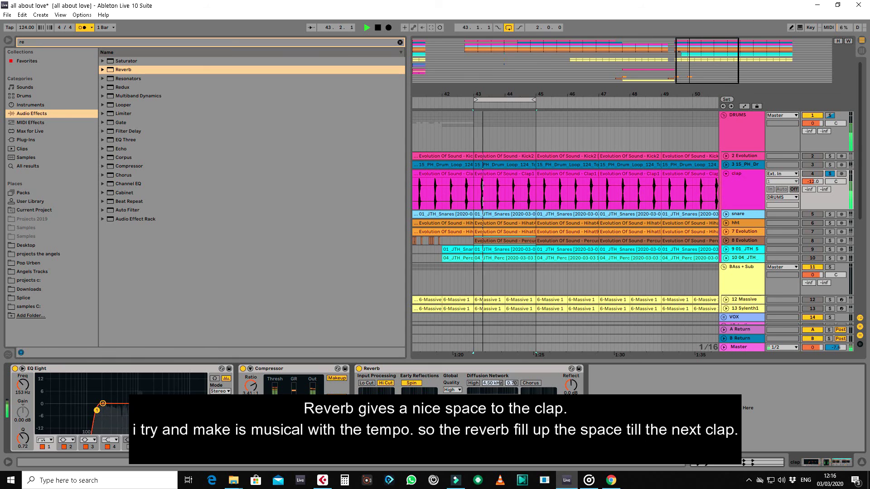
Step: Unsolo the clap, turn off the metronome and compare the mix with the Reverb bypassed and active
click(829, 174)
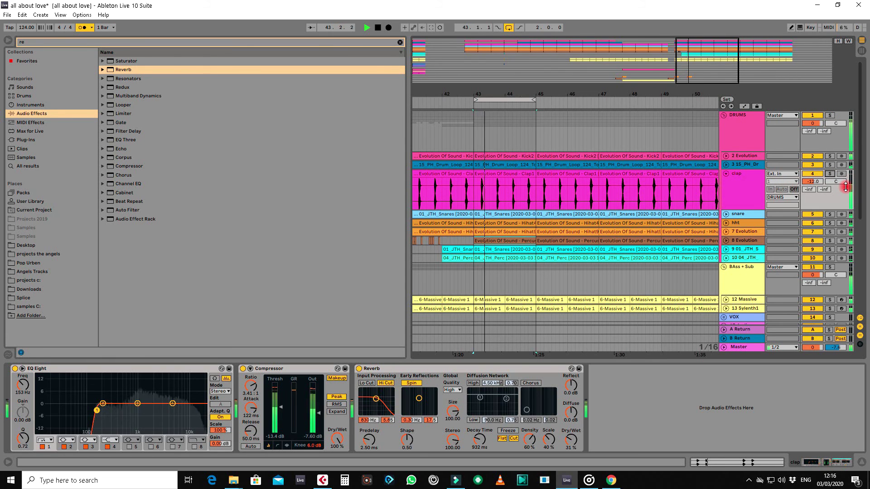
click(78, 28)
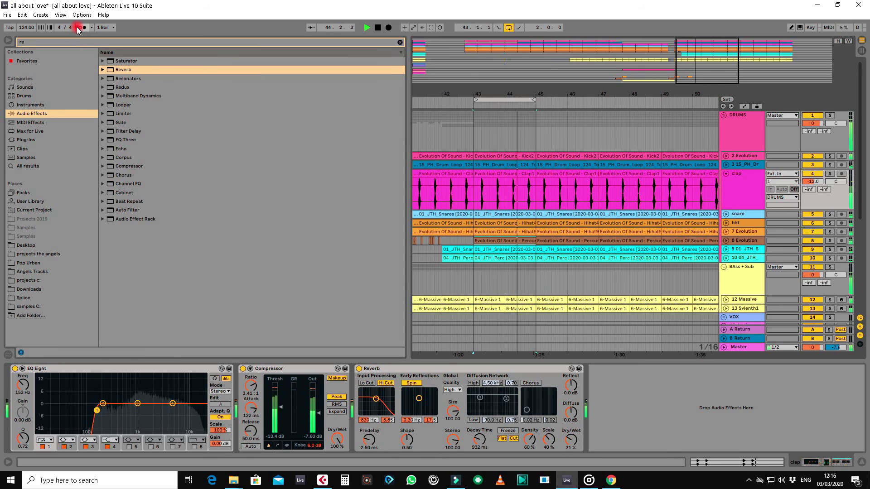
click(360, 368)
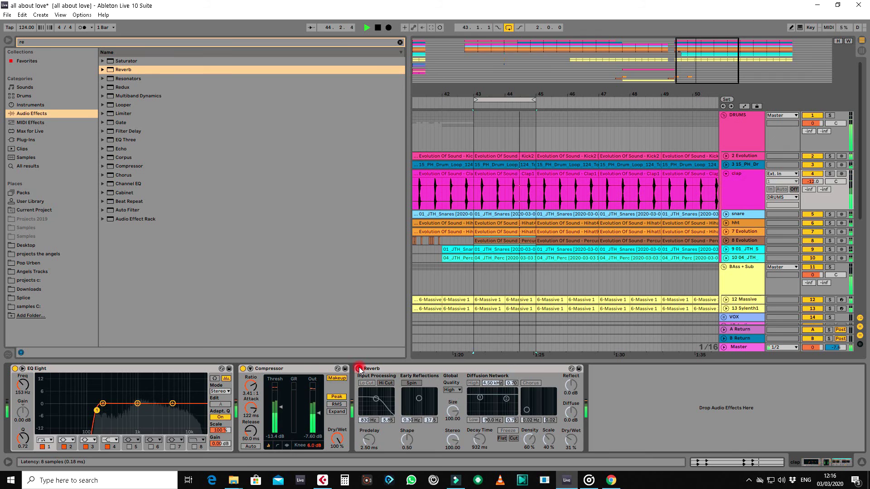
click(360, 368)
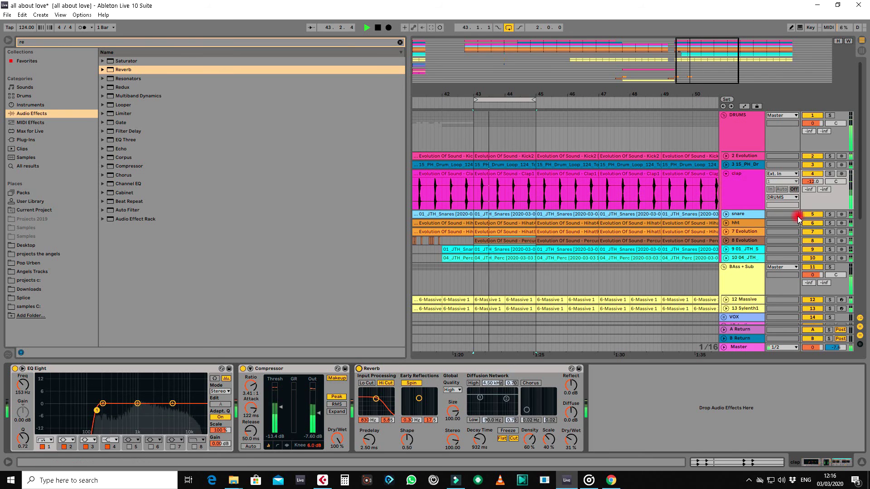
Step: Audition the track 7 hi-hat, track 8 percussion, hht and snare tracks one at a time in solo
click(829, 232)
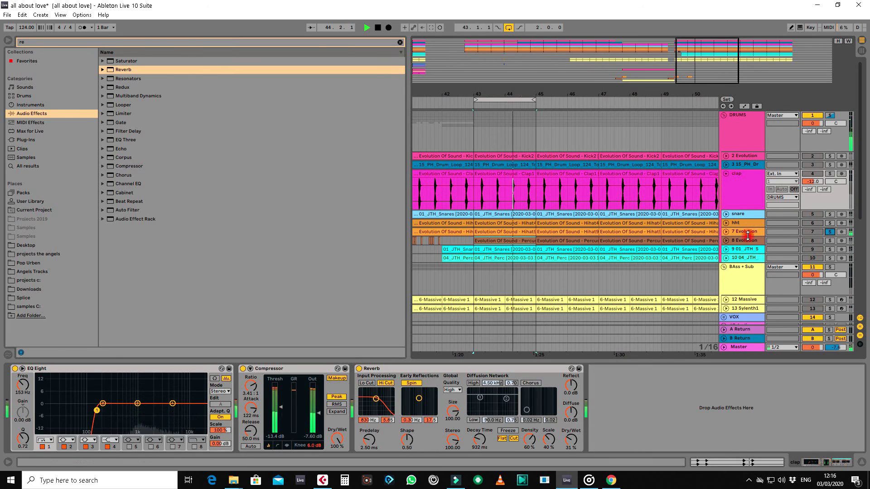
click(829, 240)
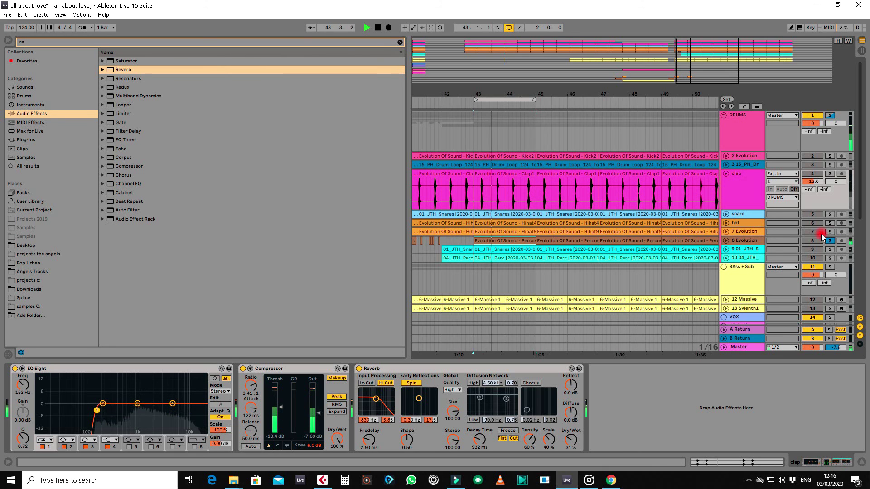
click(830, 223)
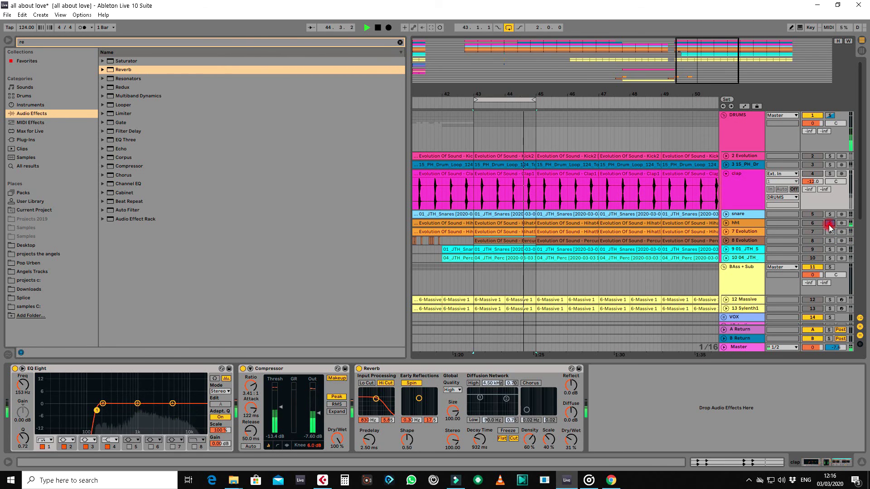
click(829, 215)
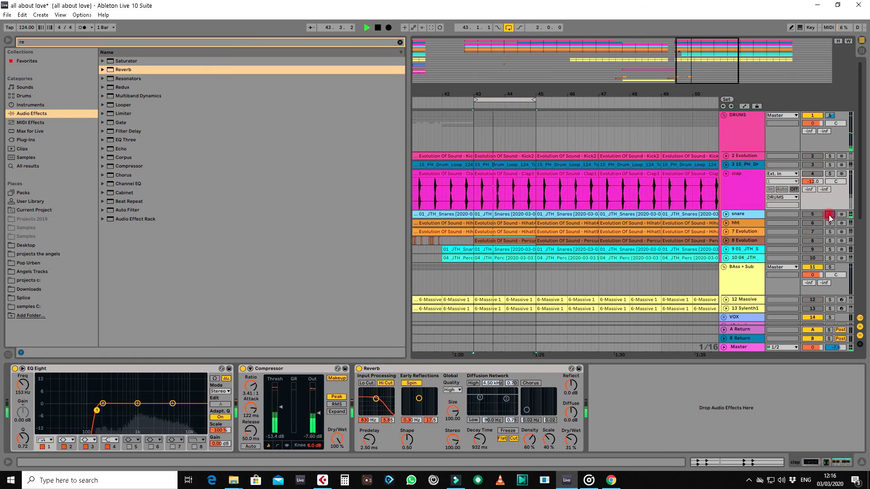
Step: Fold the BAss + Sub group, the clap track, the DRUMS group and the 25 Massive track
scroll(743, 291, down, 2)
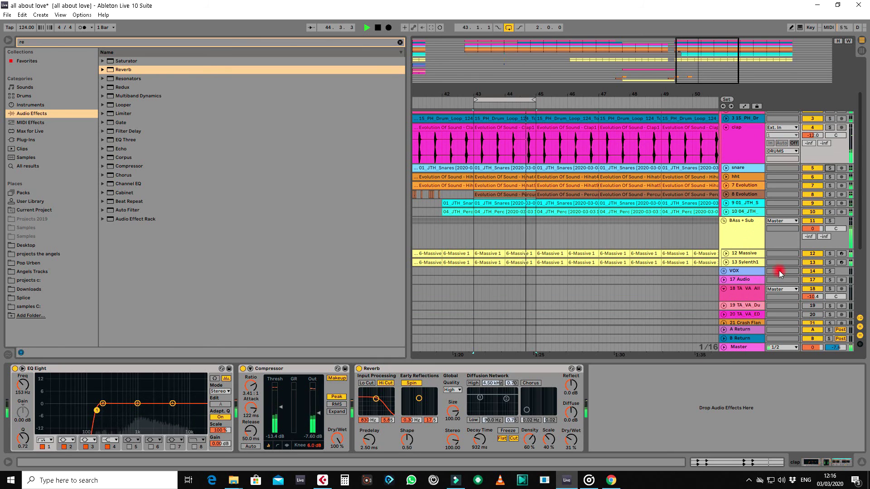
click(725, 221)
scroll(727, 167, up, 2)
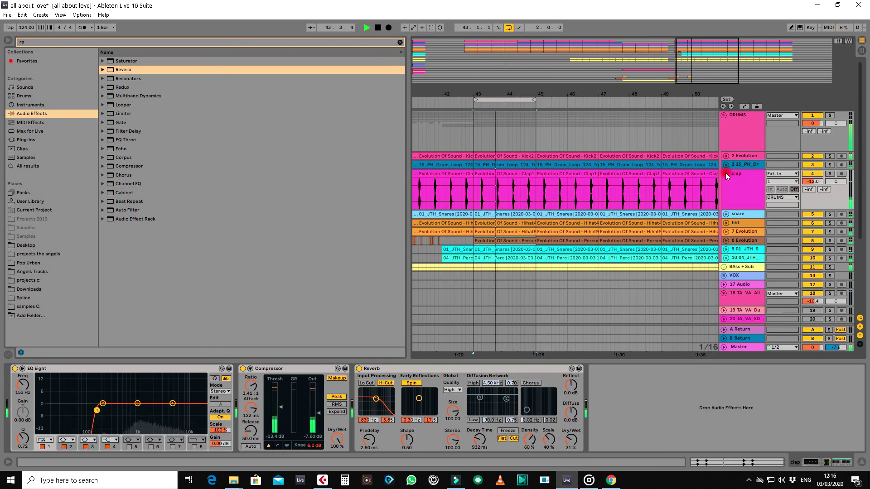
click(725, 172)
click(723, 115)
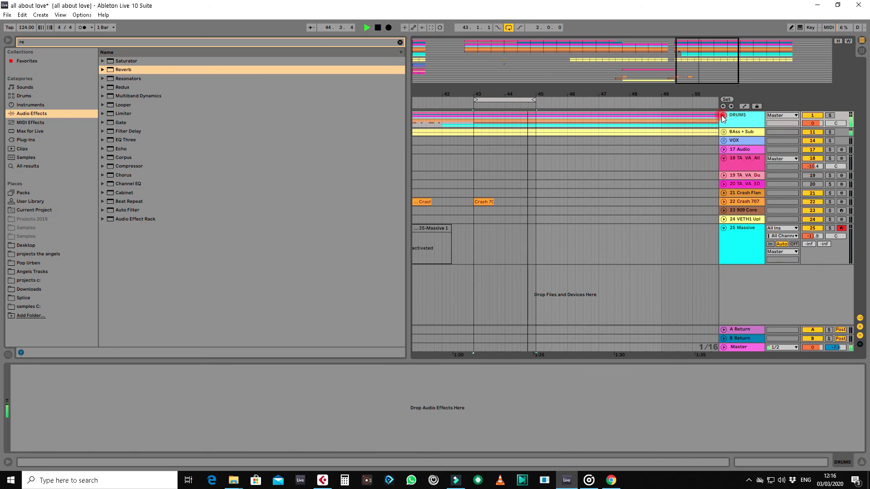
click(725, 227)
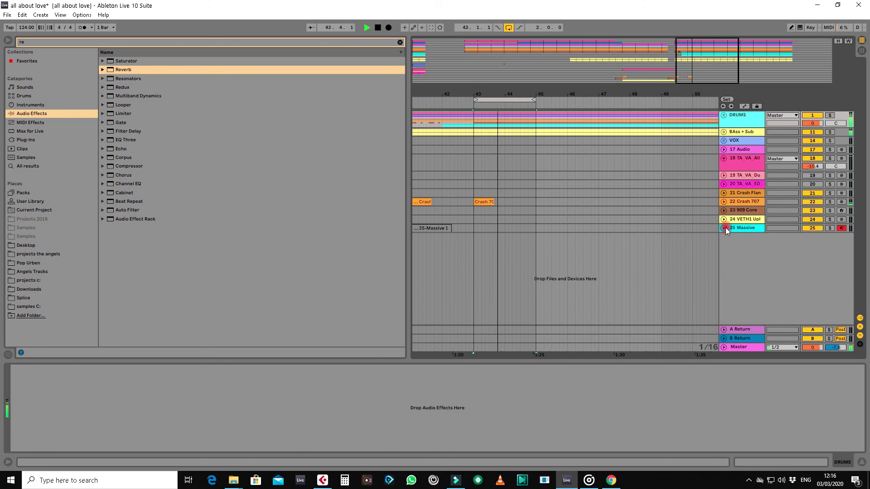
Step: Check the track and master levels in the Session View mixer, then return to the arrangement
key(Tab)
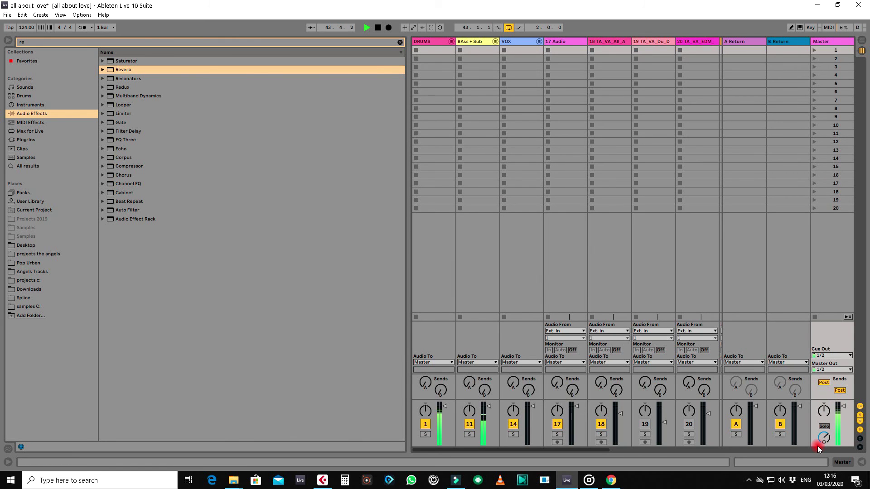
click(10, 41)
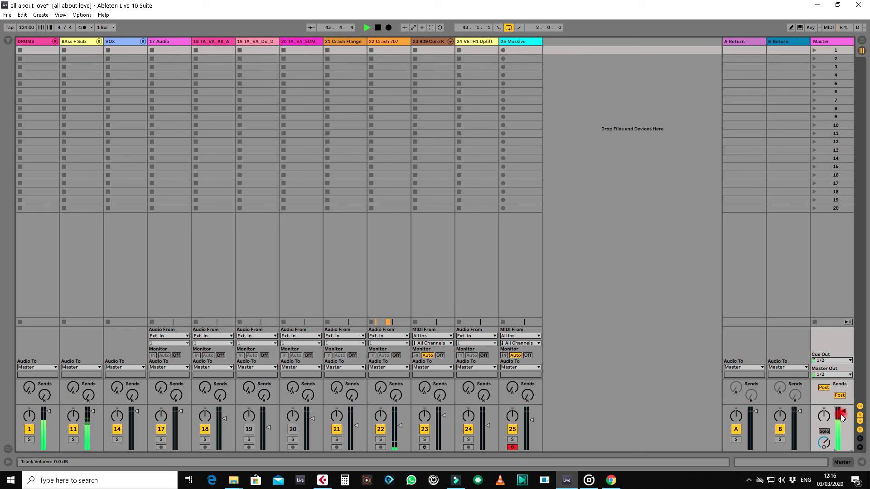
key(Tab)
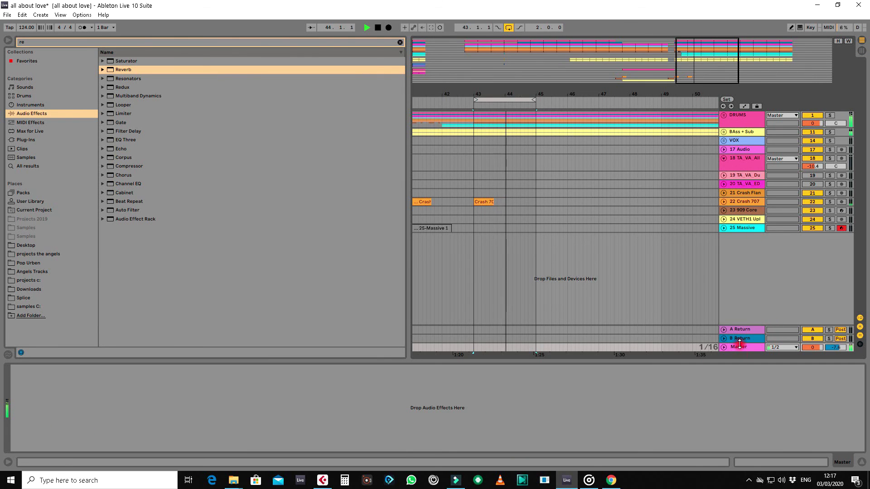
Step: Stop playback, search the plug-ins for "paz" and add PAZ- Meters Stereo to the Master
key(space)
click(30, 43)
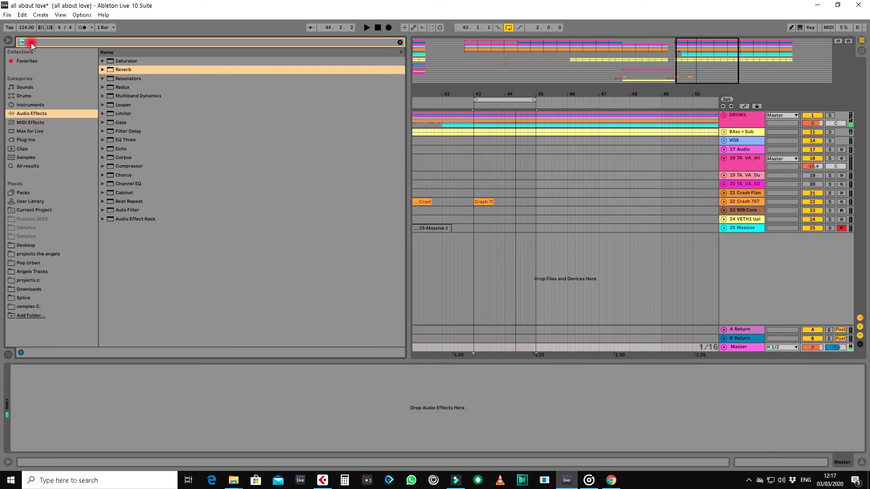
text(paz)
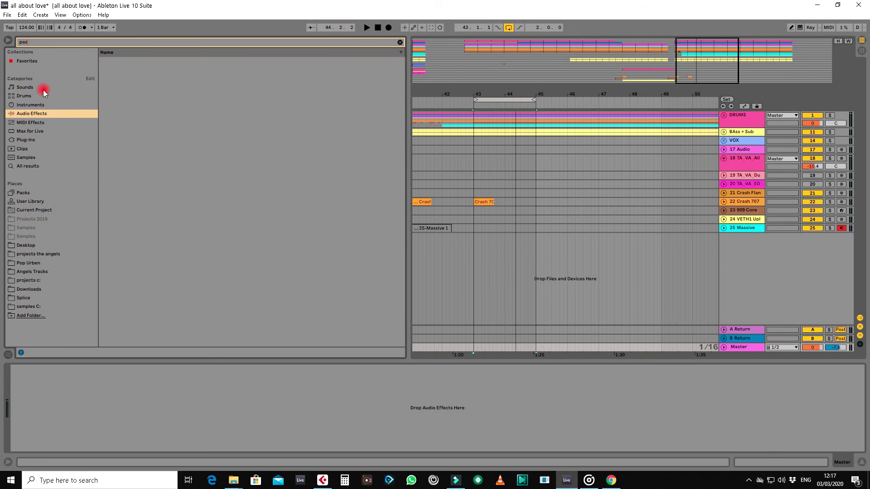
click(28, 140)
click(109, 70)
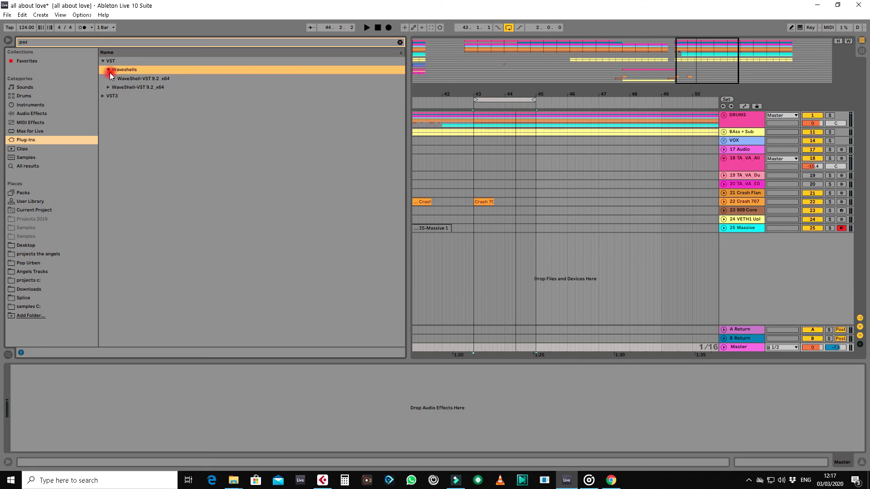
click(114, 79)
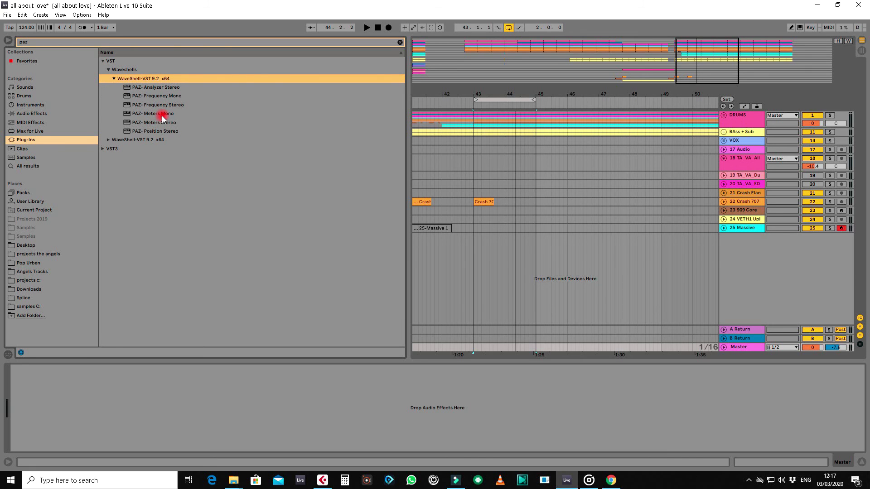
drag(162, 127, 203, 373)
Step: Play the loop and check the master level on the PAZ meters in RMS and peak detection
key(space)
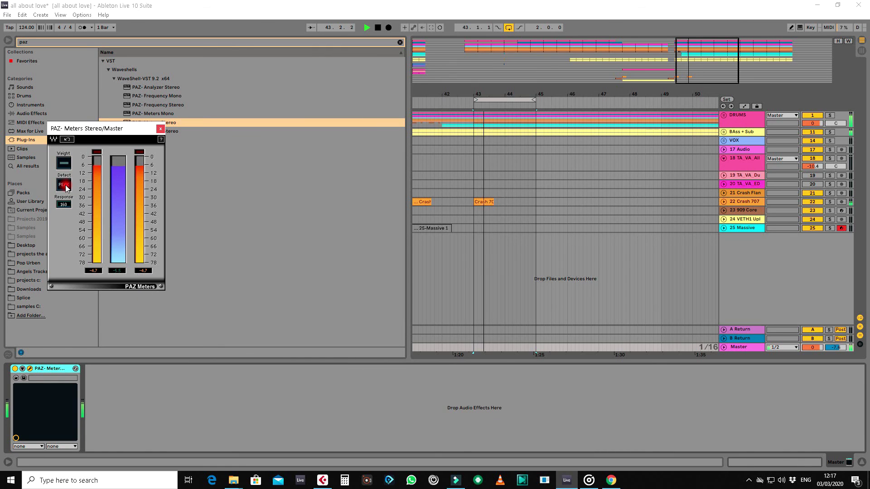
click(64, 185)
click(121, 326)
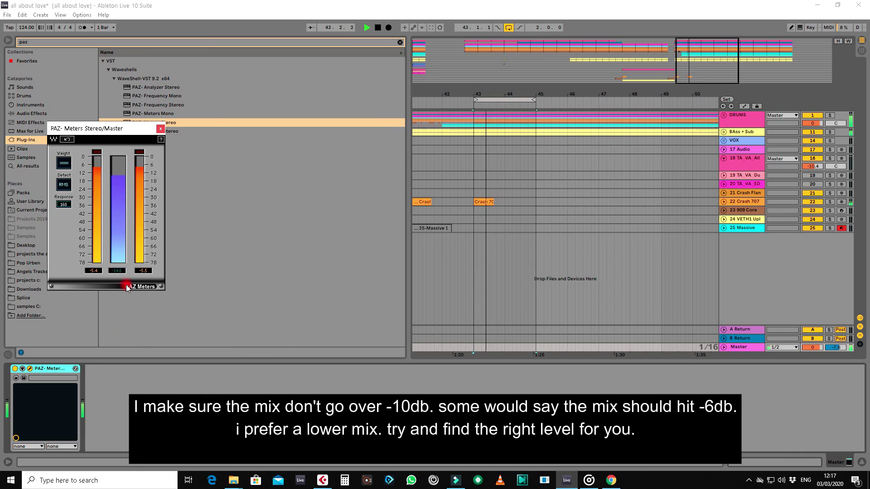
key(space)
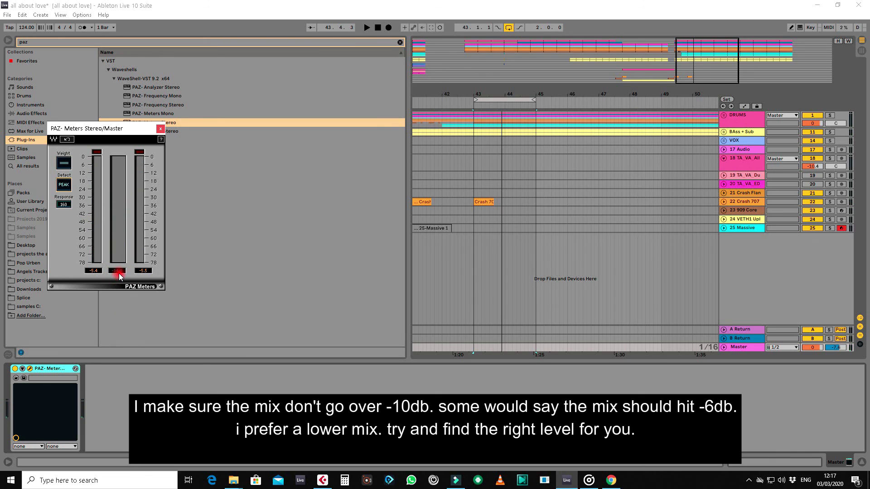
key(space)
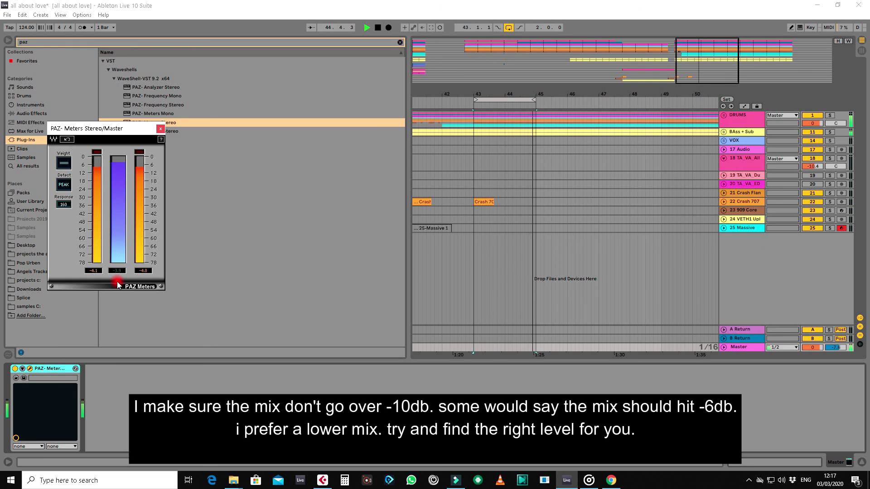
key(space)
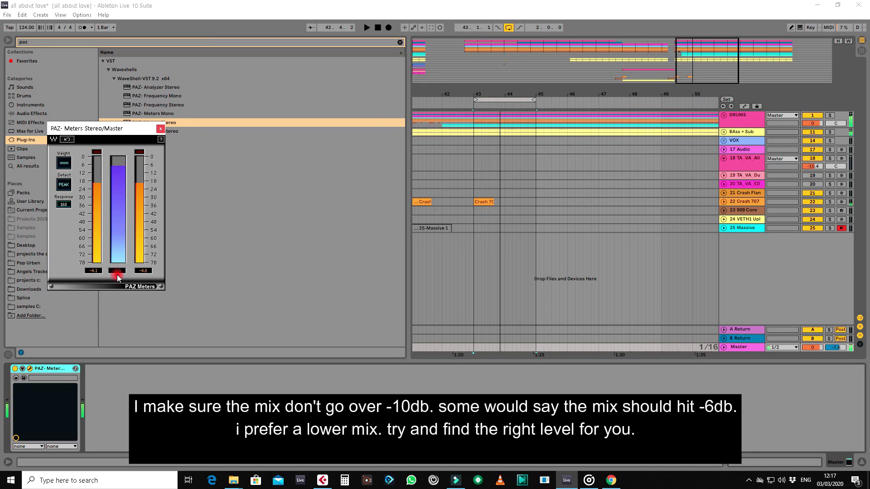
Step: Lower all tracks from DRUMS to 25 Massive together by 6 dB, recheck the Master on the PAZ meters and close them
click(743, 229)
click(737, 117)
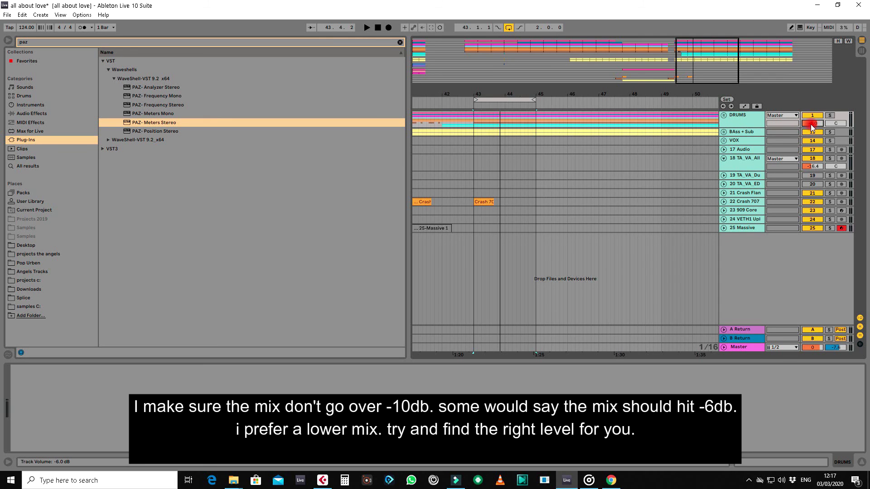
key(space)
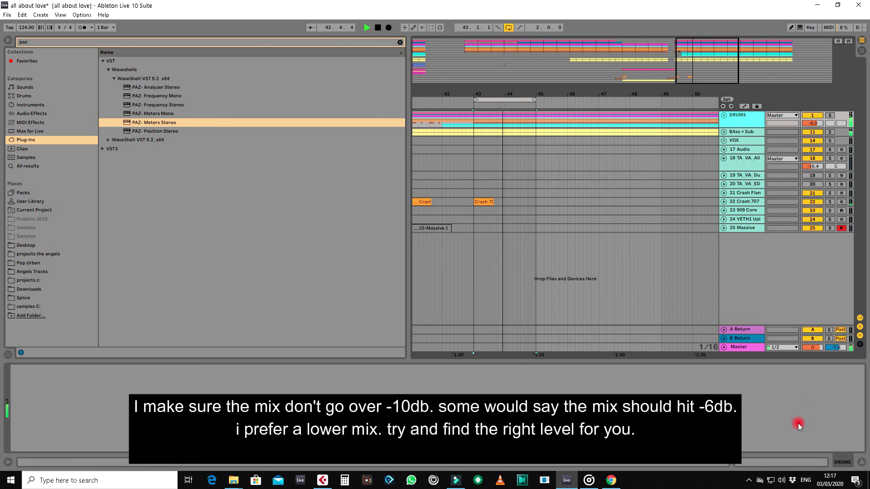
click(746, 351)
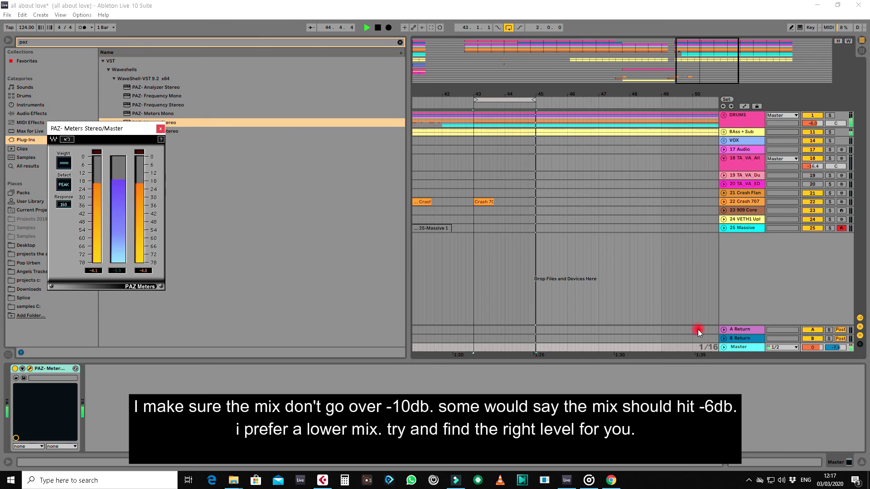
click(160, 127)
Step: Search the plug-ins for "fab" and add FabFilter Pro-Q 3 after the PAZ meters on the Master
click(39, 81)
drag(51, 44, 1, 38)
text(fab)
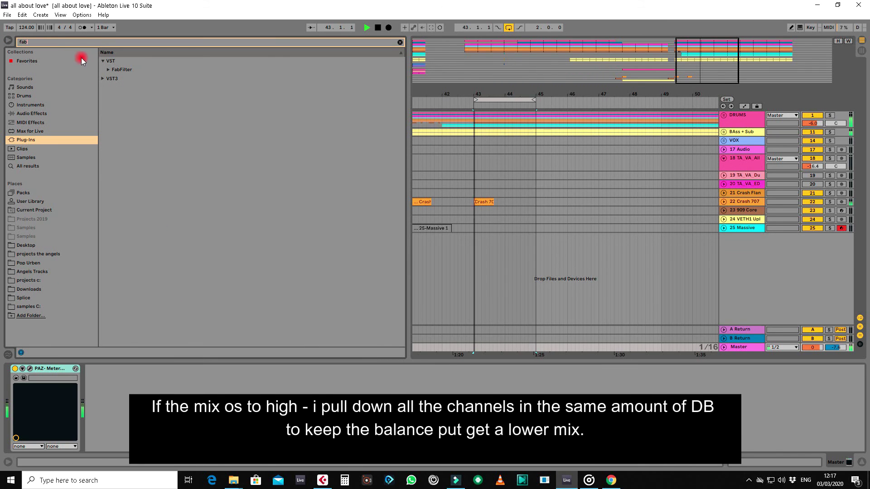
click(109, 69)
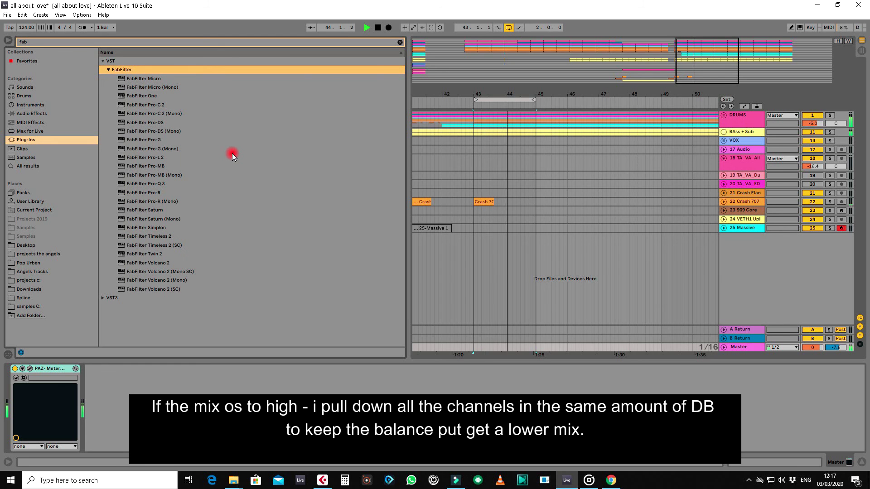
drag(171, 186, 195, 376)
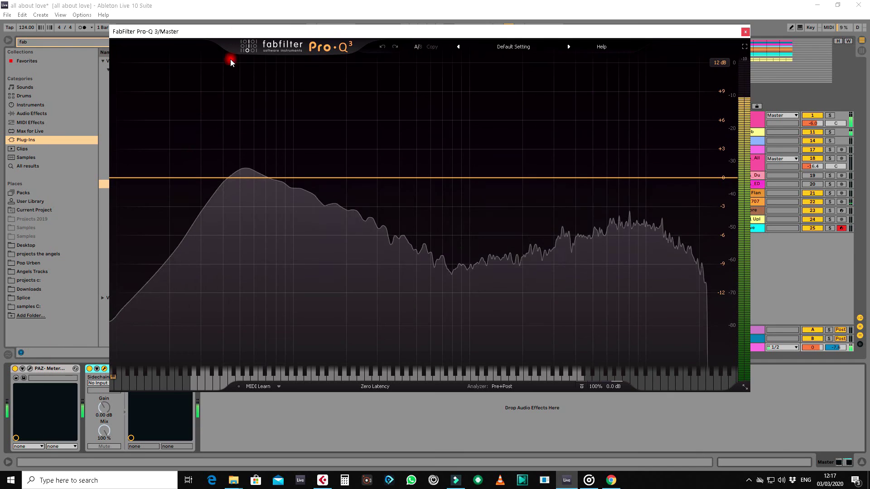
Step: Add a low shelf band at about 26 Hz in Pro-Q 3 and set its slope to Brickwall
click(189, 177)
right_click(190, 177)
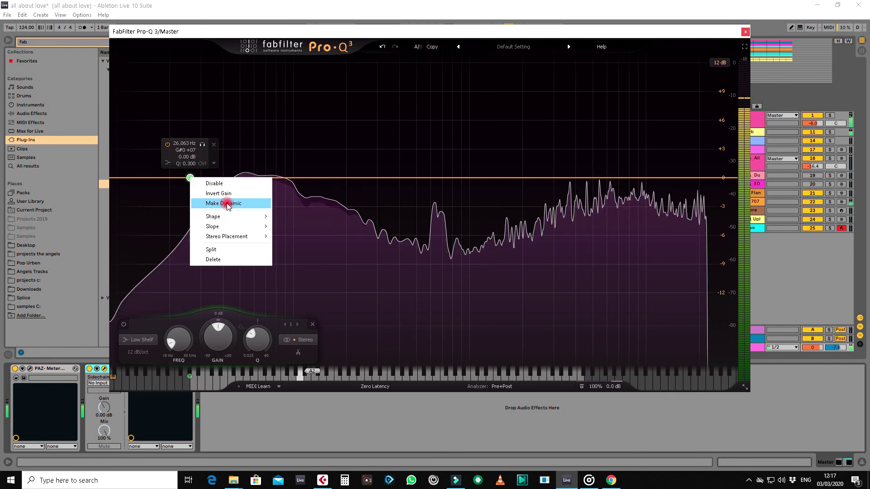
mouse_move(228, 226)
click(300, 314)
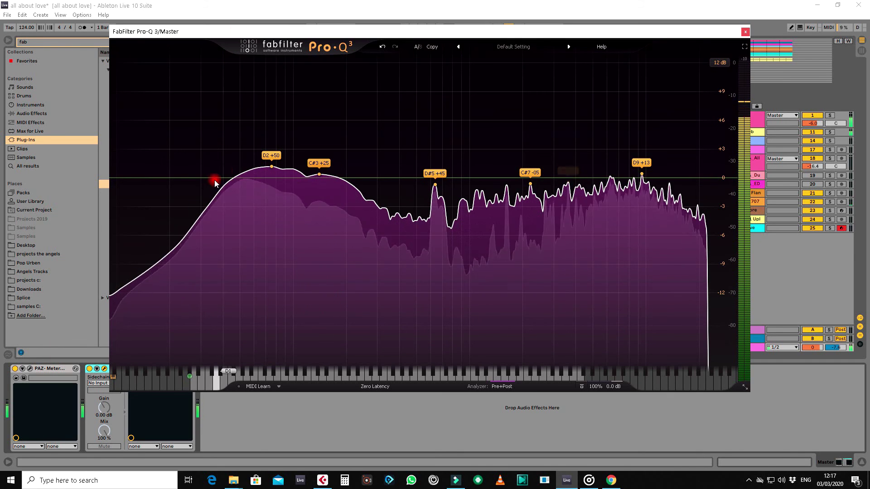
Step: Add a second Pro-Q 3 band at about 36 Hz and set its shape to Low Cut
click(215, 178)
right_click(214, 177)
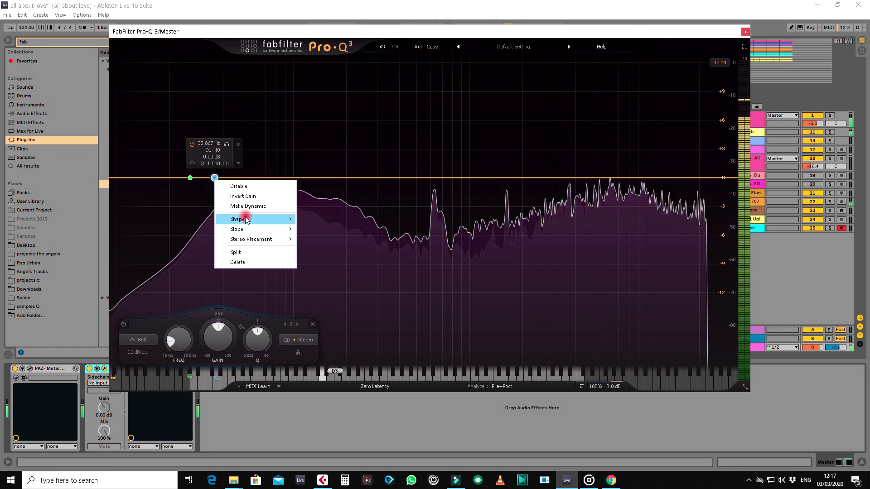
mouse_move(246, 219)
click(319, 244)
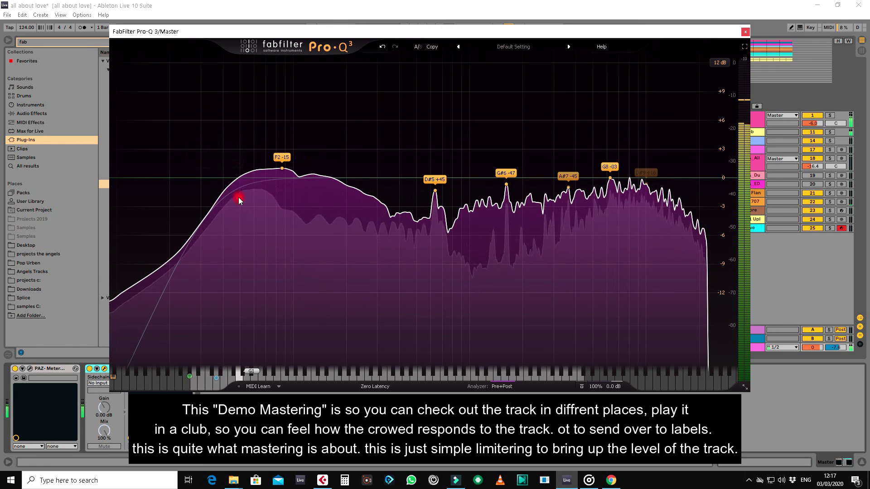
double_click(214, 178)
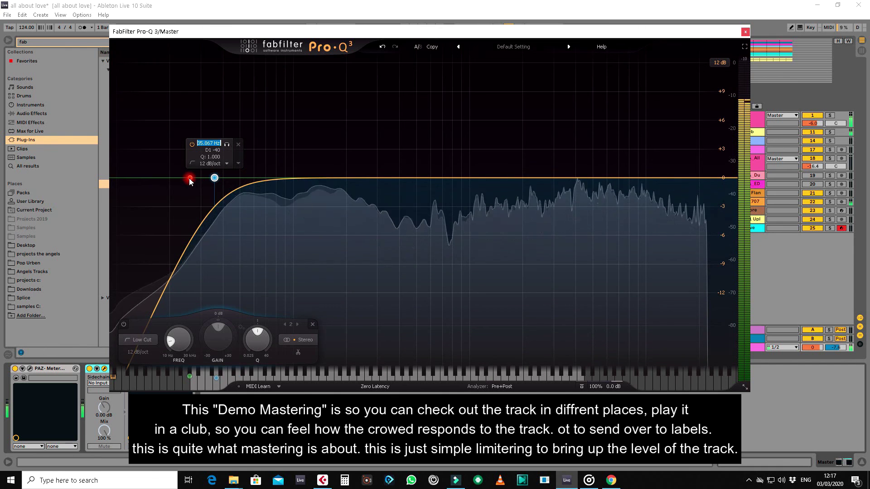
Step: Change the brickwall band's shape to Low Cut, move it to a slightly lower frequency and close the EQ window
click(189, 179)
right_click(189, 179)
mouse_move(211, 227)
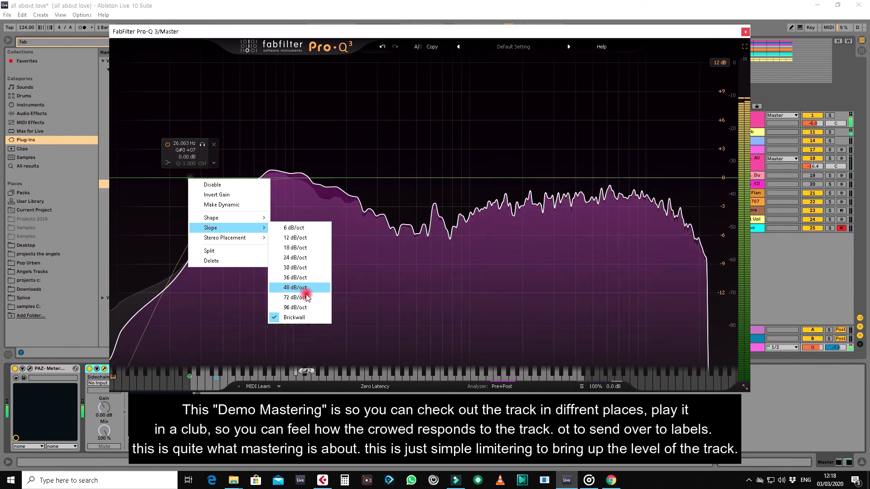
mouse_move(255, 217)
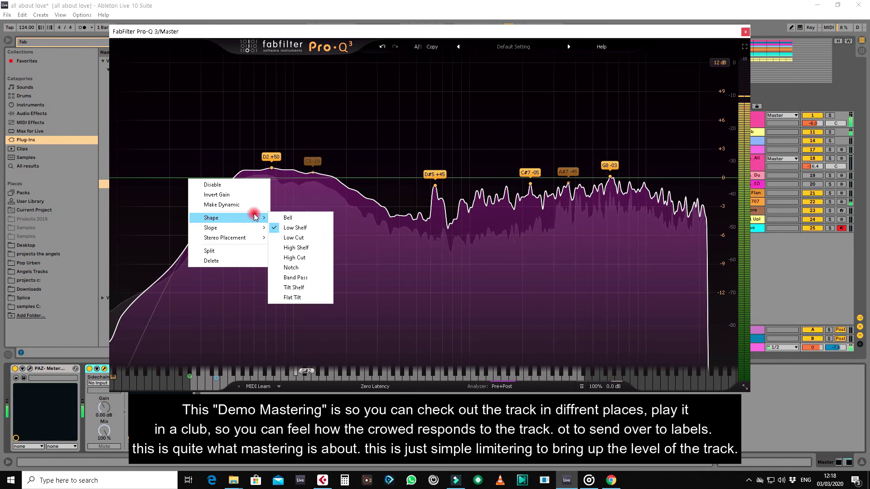
click(299, 237)
drag(190, 179, 174, 178)
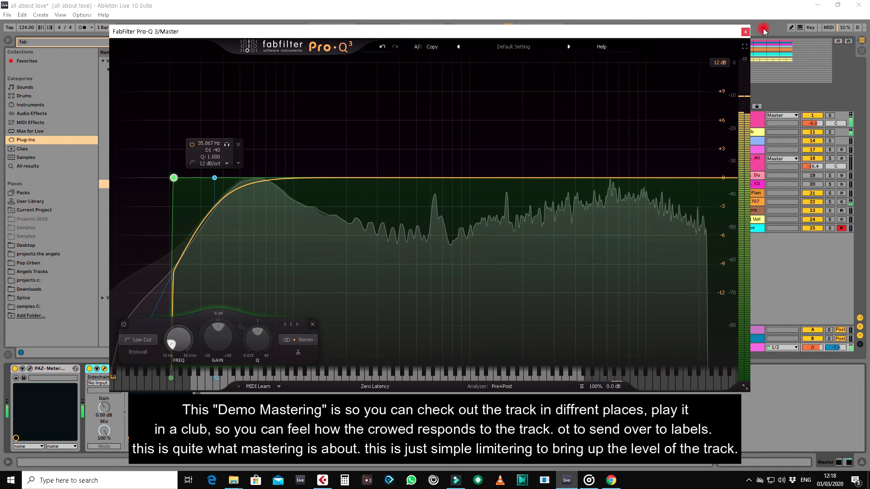
click(745, 32)
drag(35, 42, 2, 45)
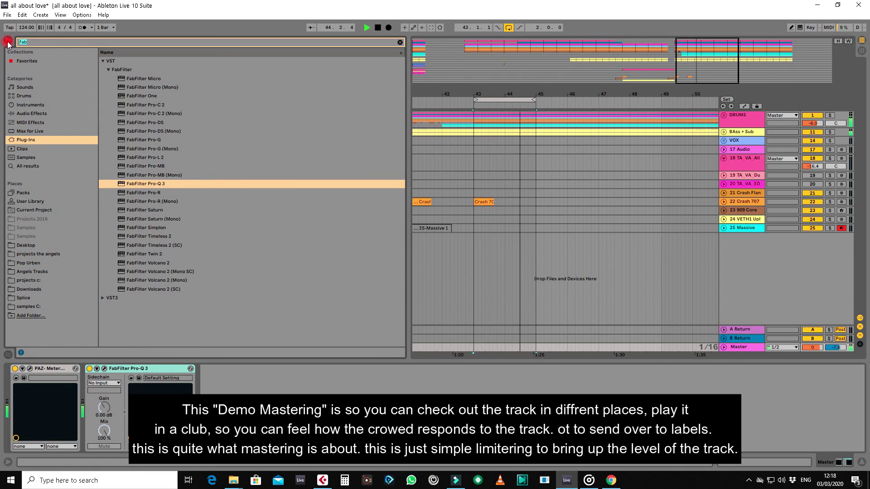
text(ozo)
click(107, 72)
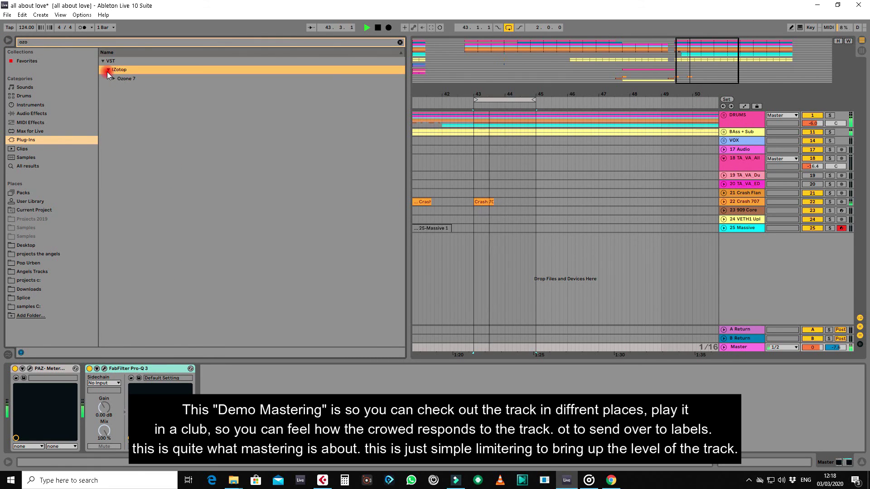
click(112, 79)
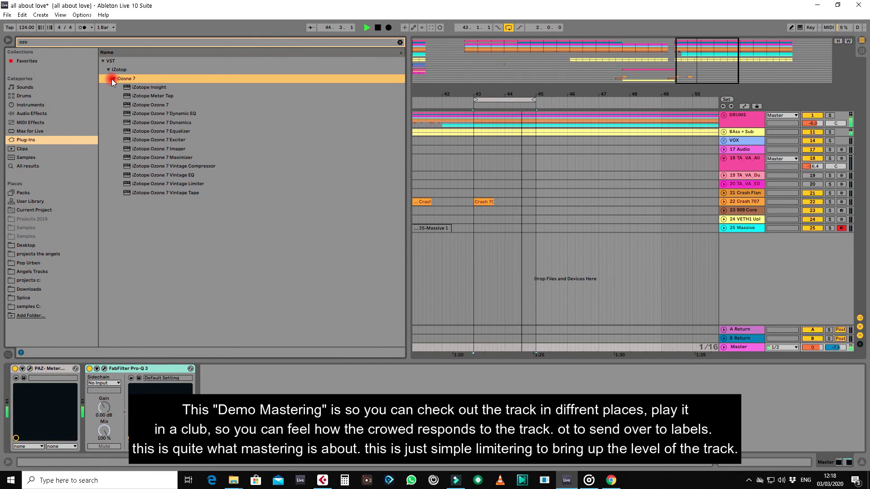
click(400, 401)
key(space)
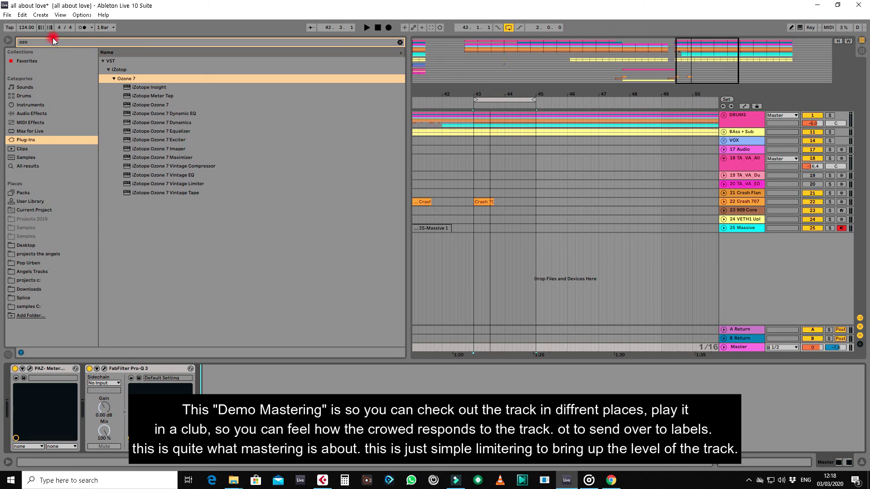
drag(39, 41, 11, 37)
key(BackSpace)
text(ut)
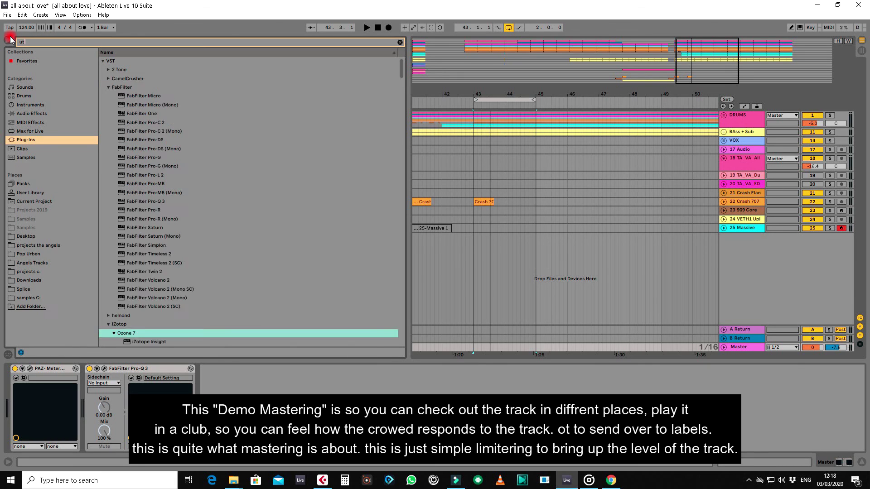
text(l)
key(Escape)
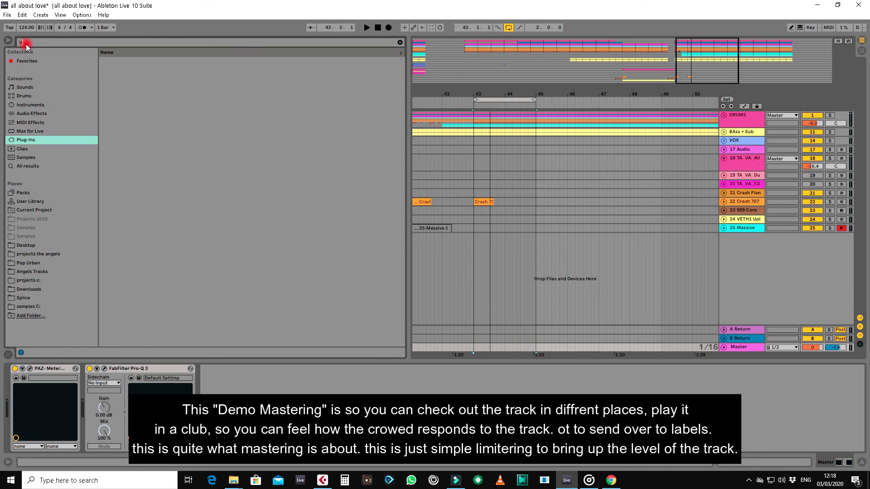
Step: Search the plug-ins for "ul", add L3-LL Ultra Stereo to the Master and close its window
click(25, 45)
text(ul)
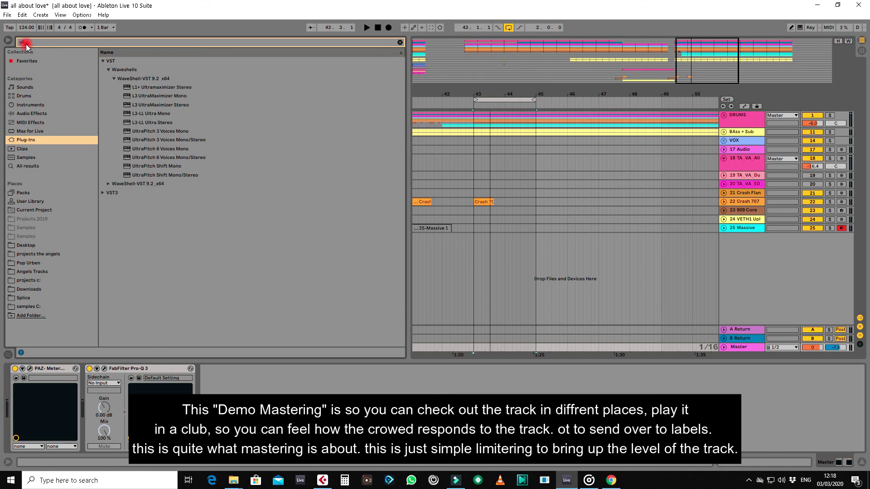
double_click(153, 122)
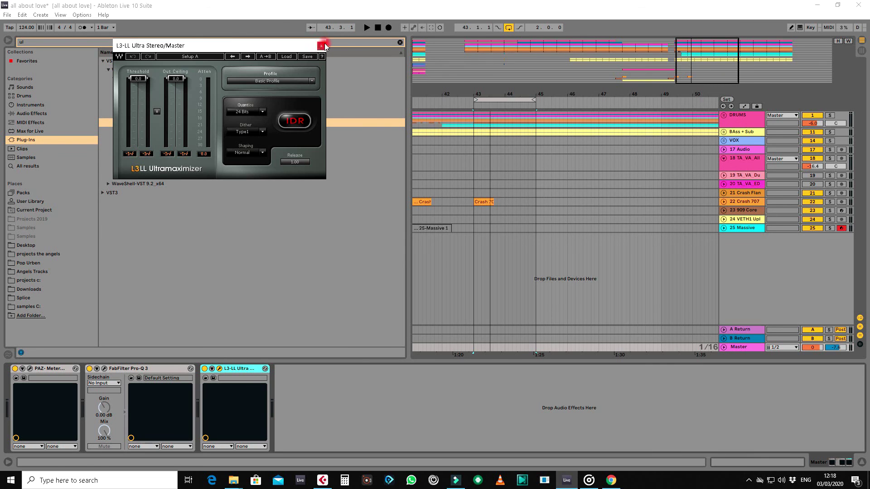
click(324, 47)
Step: Add L3 UltraMaximizer Stereo to the Master and lower its threshold during playback
double_click(155, 105)
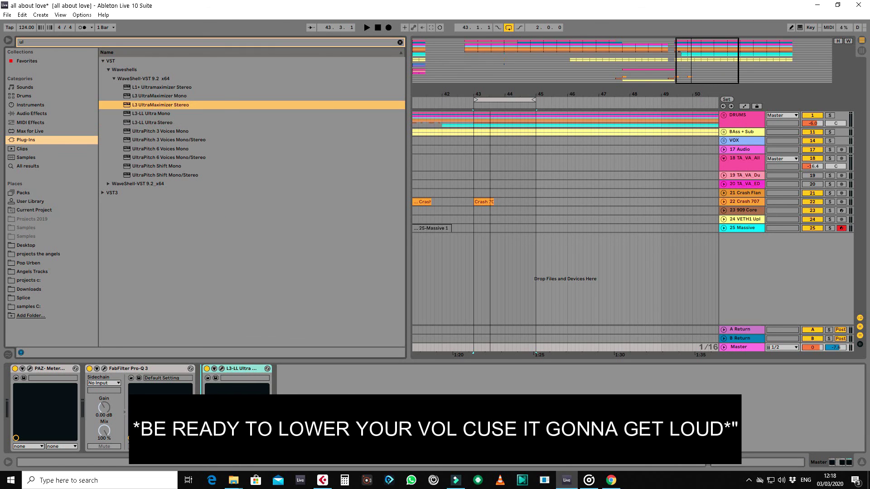
key(space)
drag(179, 115, 138, 152)
click(220, 60)
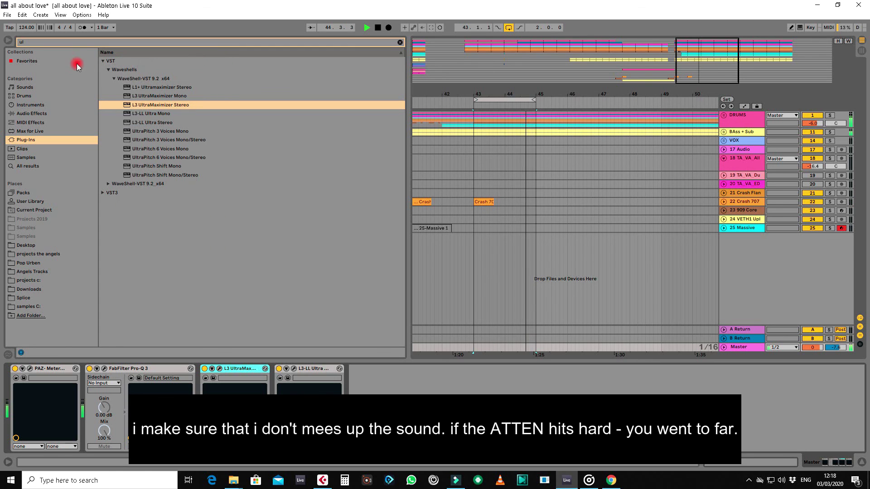
Step: Search the plug-ins for "pro", add FabFilter Pro-L 2 as the last device on the Master and play the loop
key(BackSpace)
key(BackSpace)
text(pro)
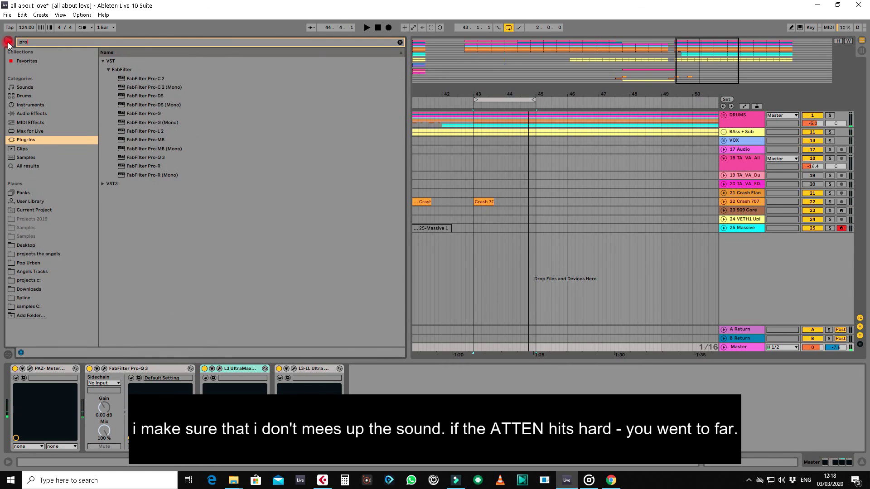
drag(150, 135, 423, 396)
key(space)
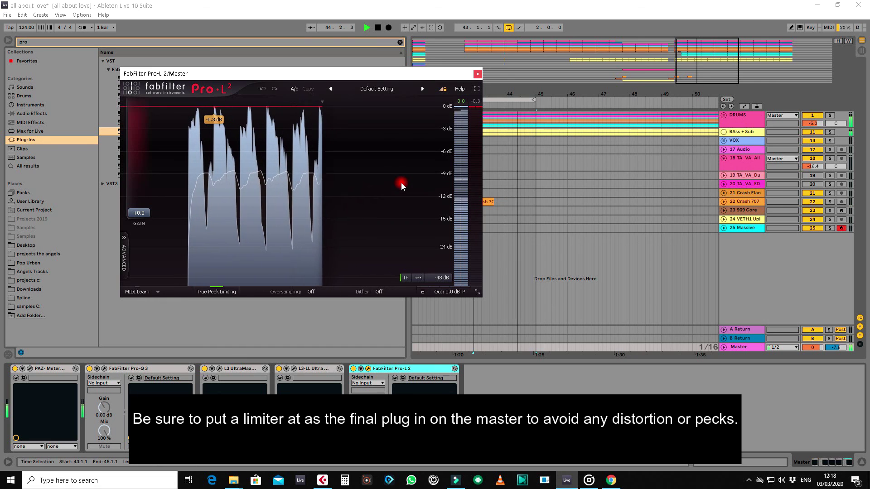
click(47, 371)
drag(48, 370, 409, 369)
click(409, 369)
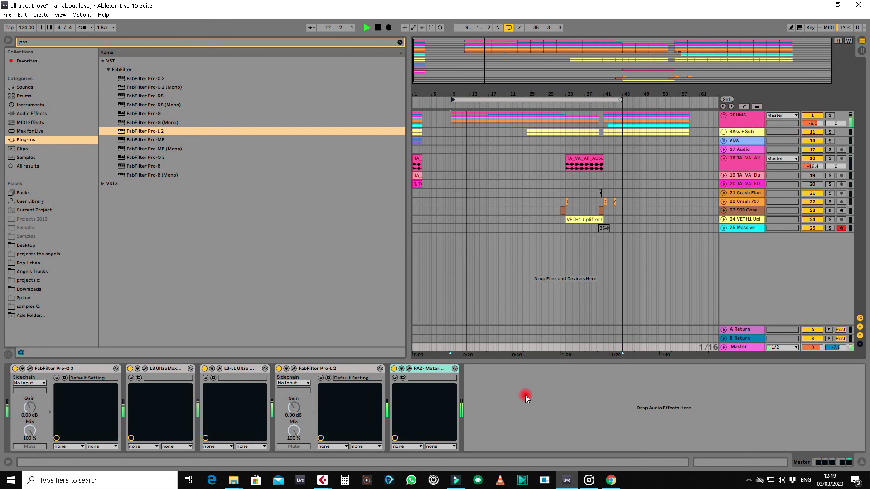
click(7, 40)
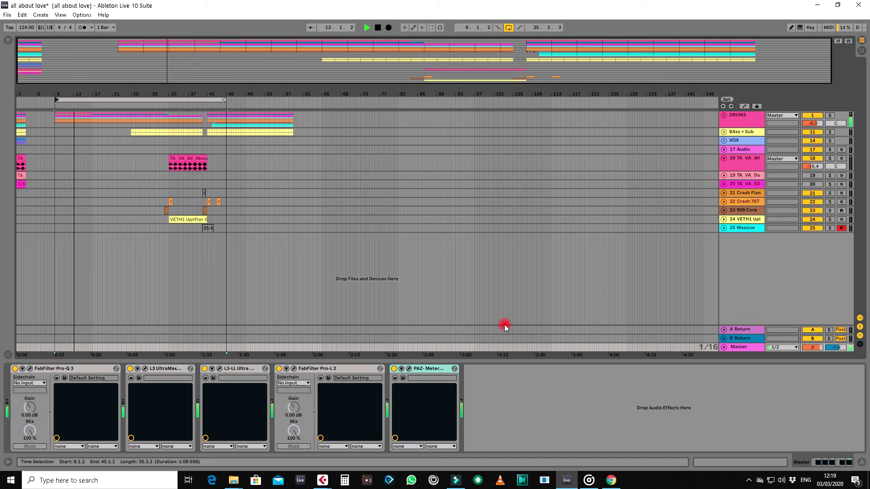
click(856, 462)
Step: Unfold the DRUMS group and its kick track, and shorten the kick clip before bar 25 to end at bar 24
drag(53, 96, 50, 91)
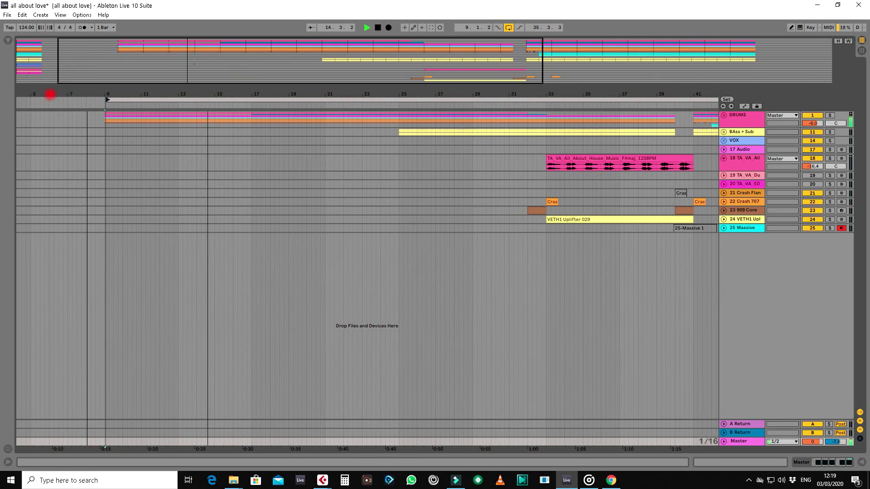
click(723, 116)
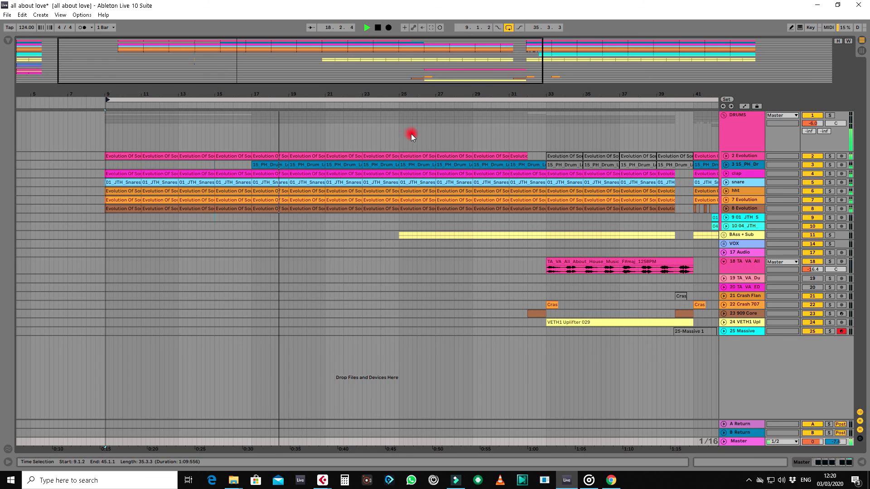
click(750, 156)
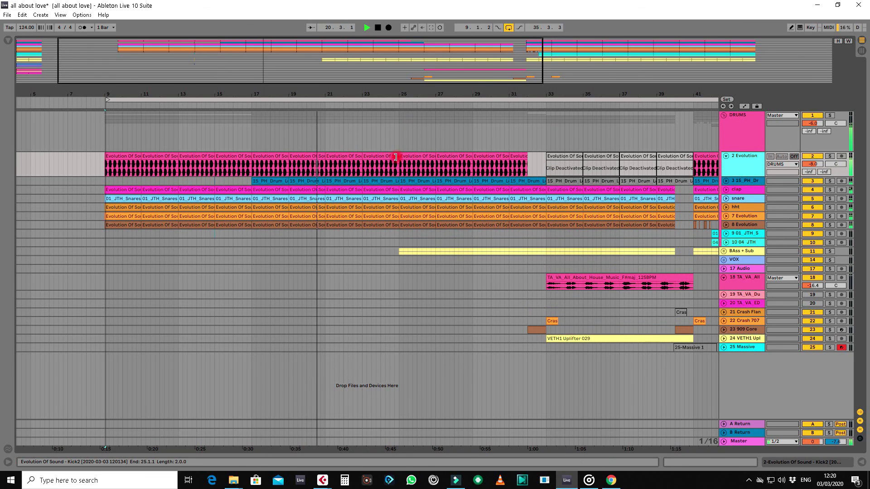
drag(398, 157, 380, 157)
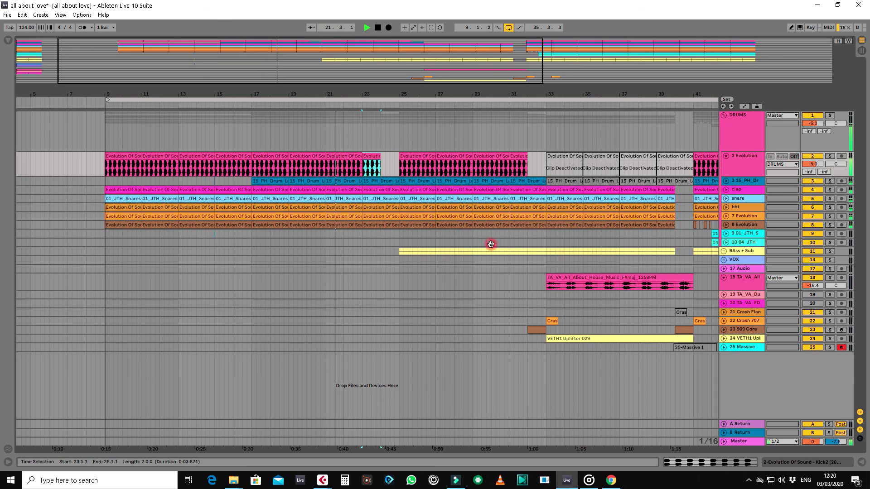
Step: Duplicate the Crash 707 clip at bar 33 and place the copy at bar 25
click(552, 320)
key(ctrl+d)
drag(565, 321, 406, 322)
right_click(452, 326)
click(406, 321)
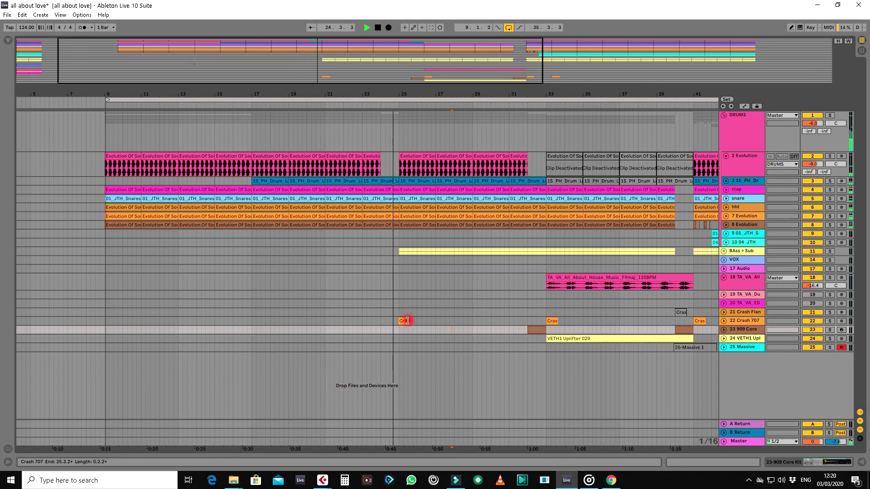
drag(407, 320, 407, 321)
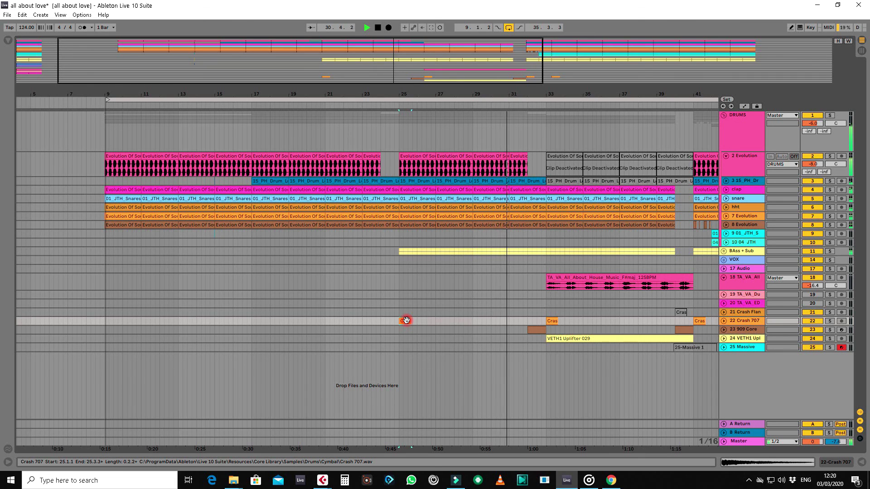
Step: Unfold the 909 Core and VETH1 Uplifter tracks and lower the volume of vocal track 18 to -19.4 dB
click(747, 329)
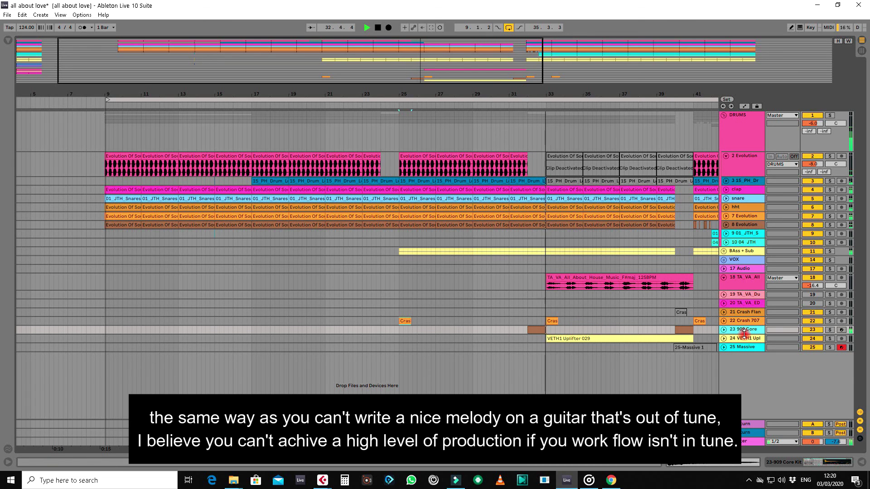
drag(743, 334, 744, 340)
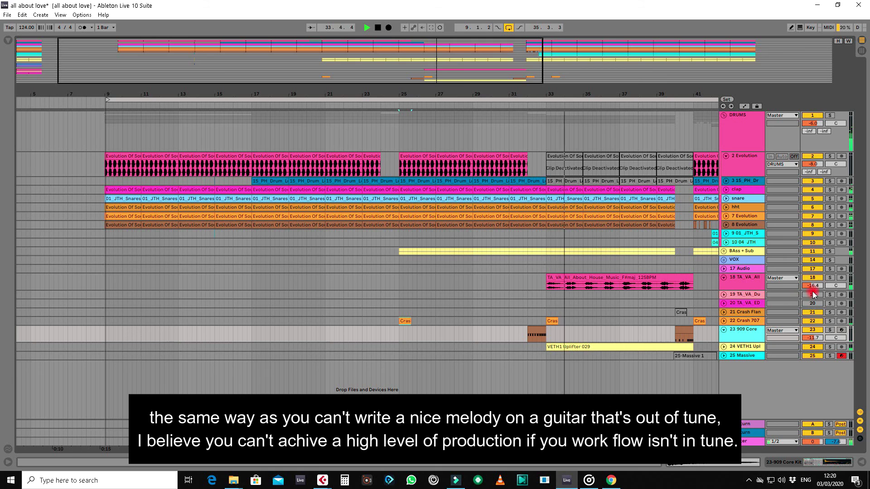
click(812, 287)
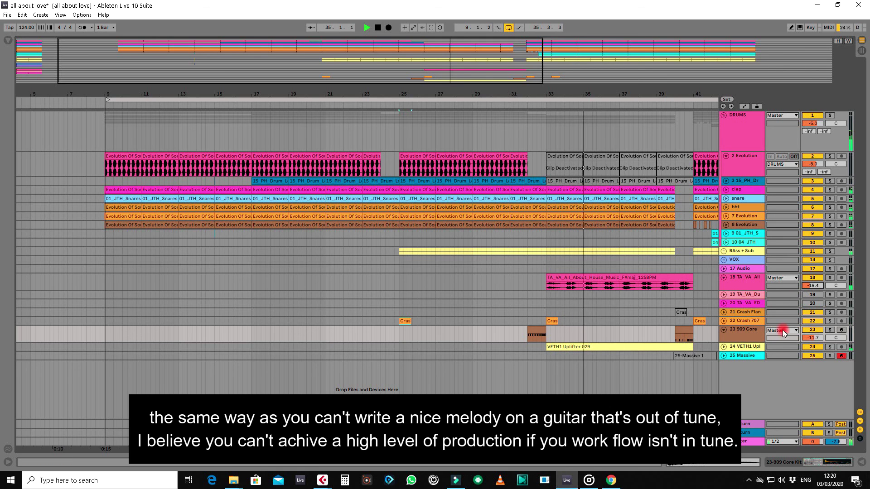
click(754, 347)
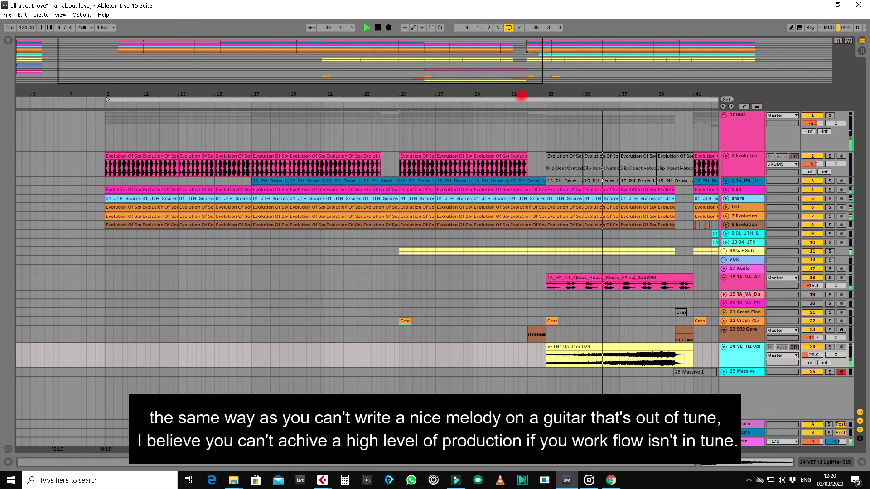
Step: Extend the arrangement loop's end to about bar 53 and fold the kick track
drag(521, 96, 520, 94)
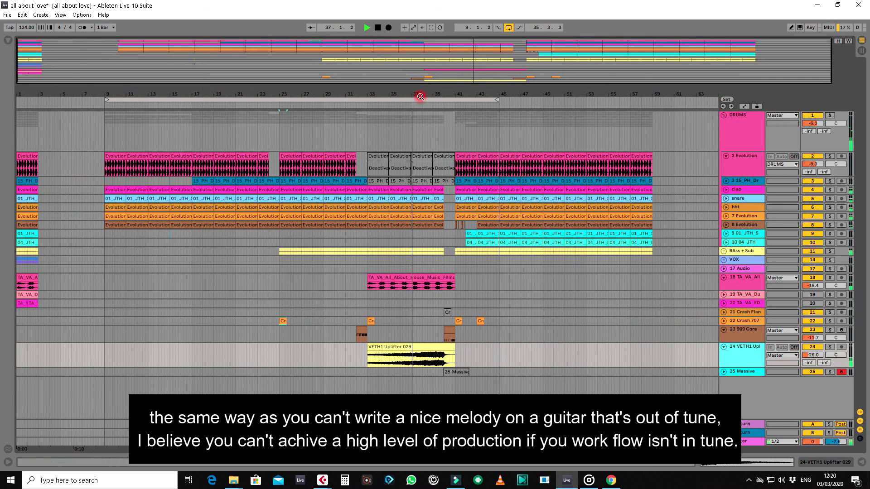
drag(422, 96, 455, 102)
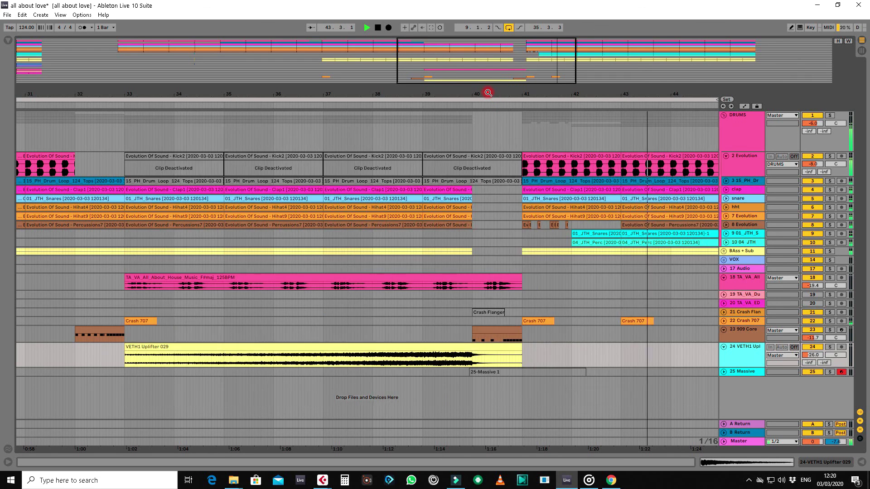
drag(488, 93, 650, 104)
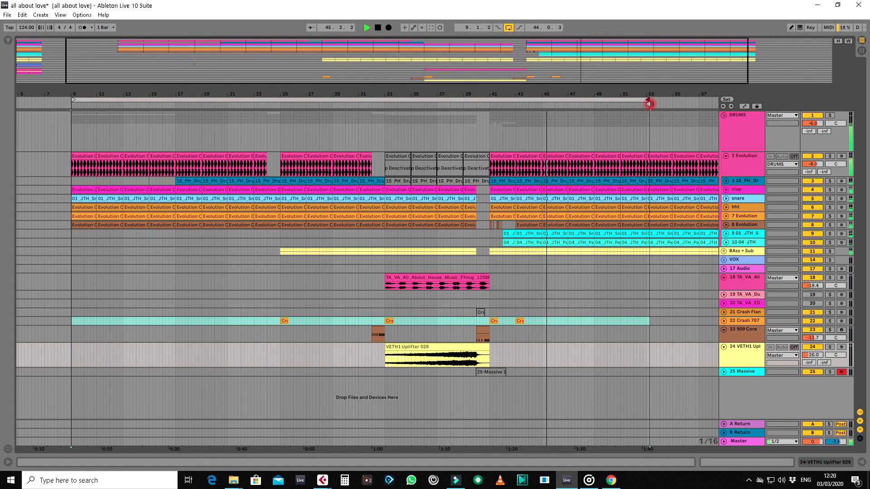
click(726, 157)
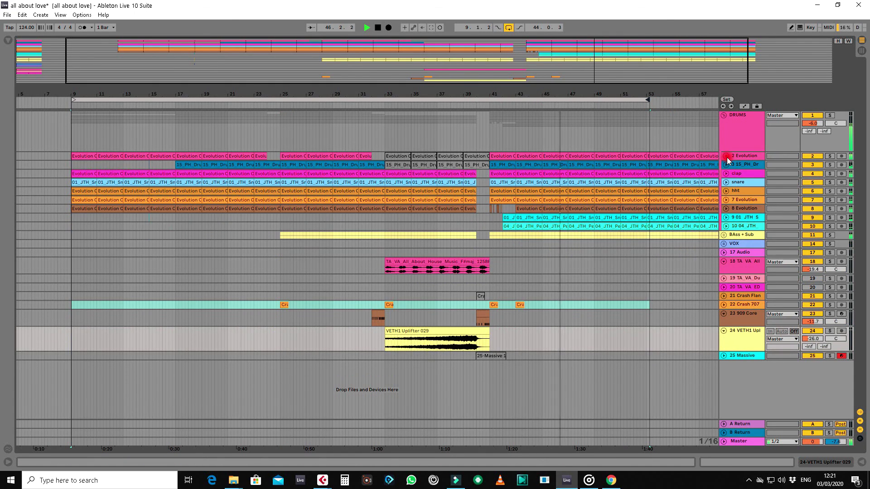
drag(532, 93, 534, 95)
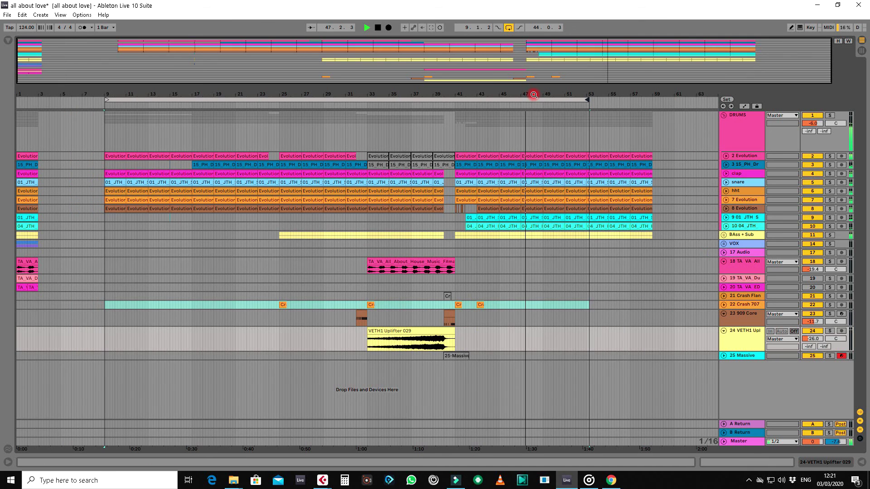